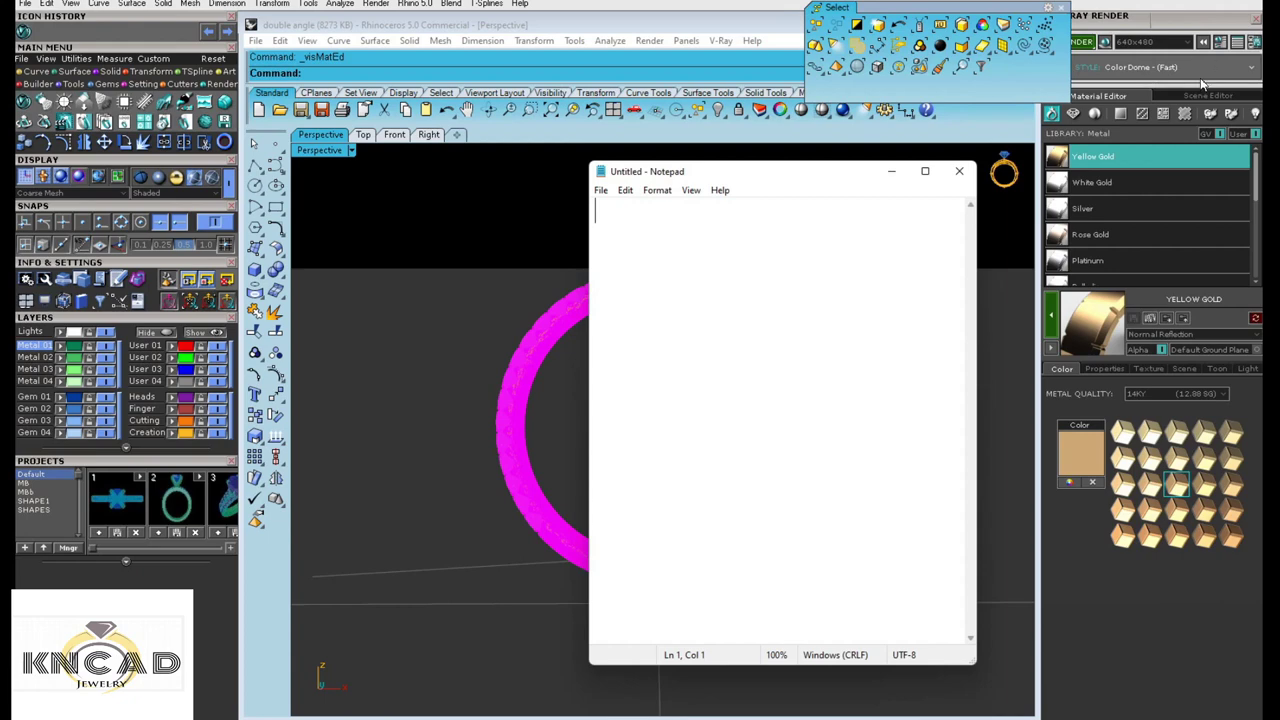
- Type 'Hello guys' and 'today i will show how to render in matrix with all material editor' in Notepad
{"action": "type", "text": "Hello "}
{"action": "type", "text": "guys  "}
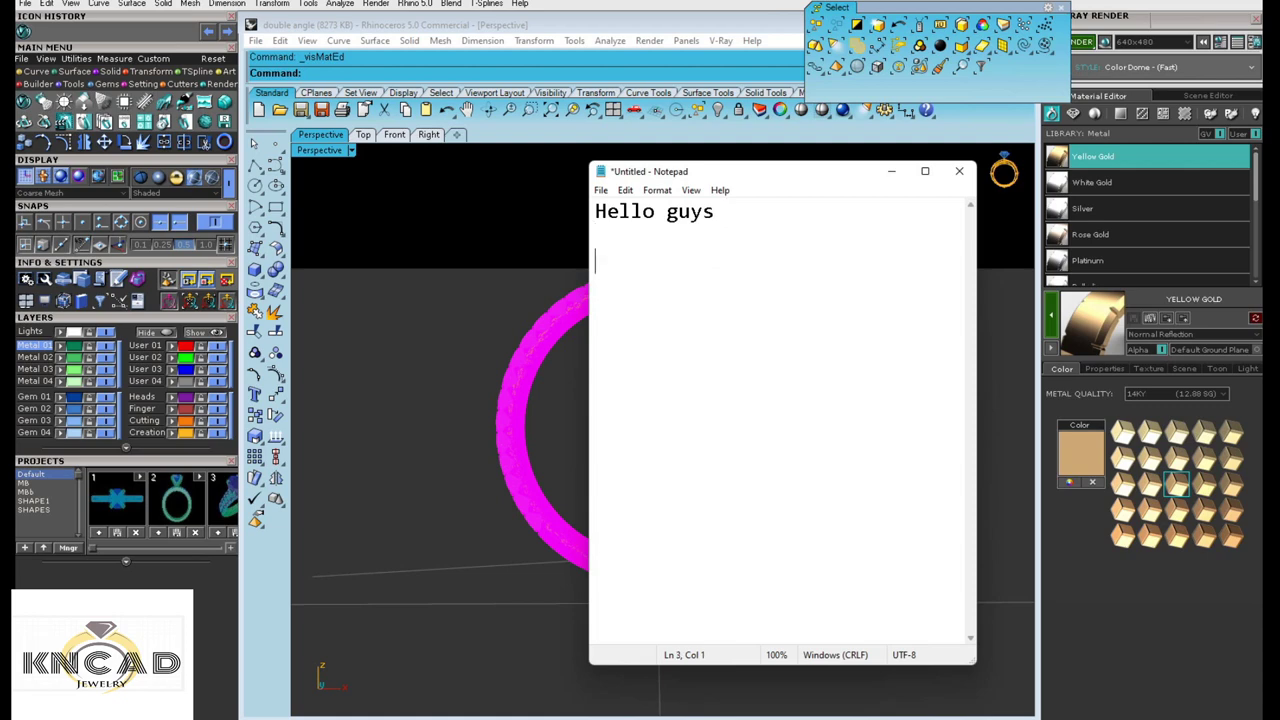
{"action": "type", "text": "today i wi"}
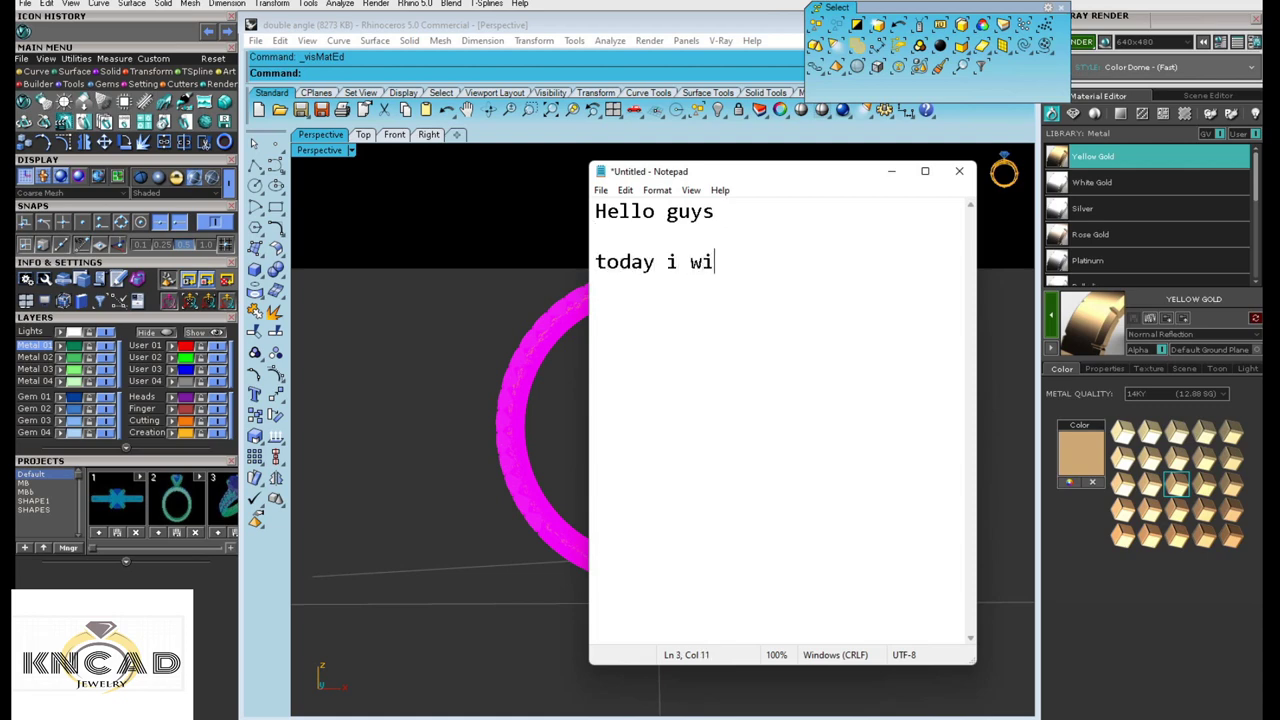
{"action": "type", "text": "ll show "}
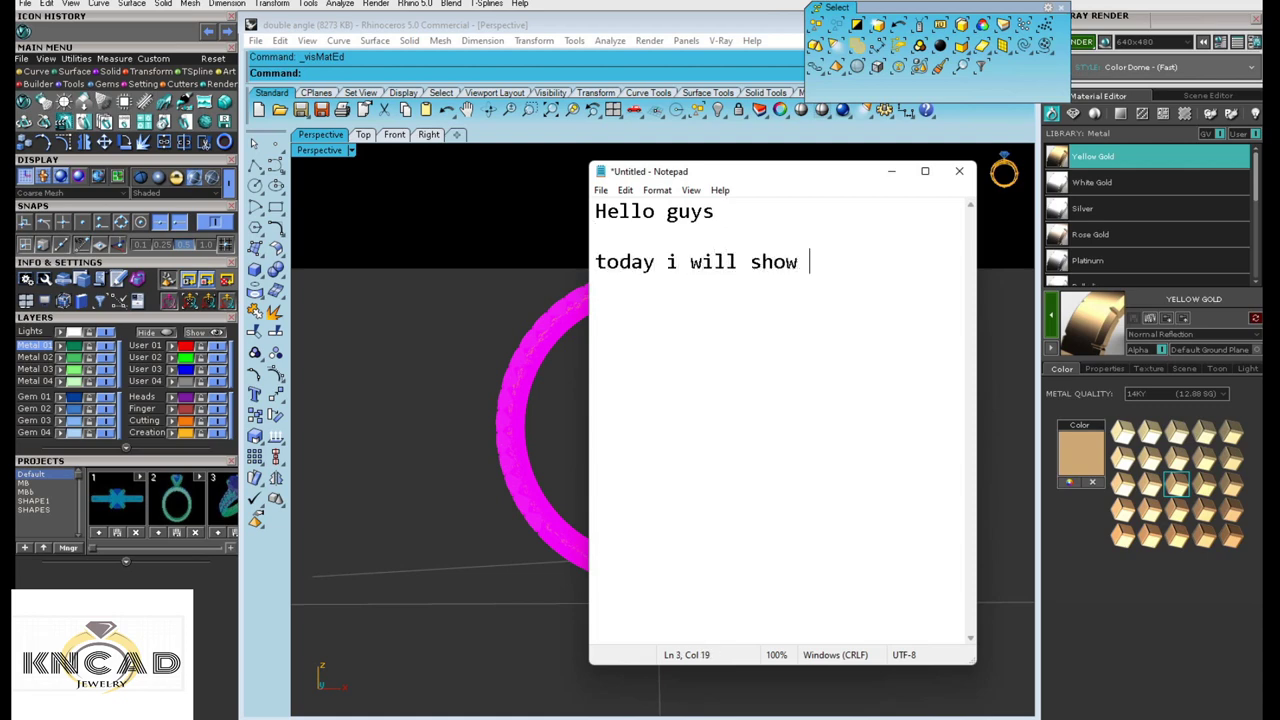
{"action": "type", "text": "how to re"}
{"action": "type", "text": "nder "}
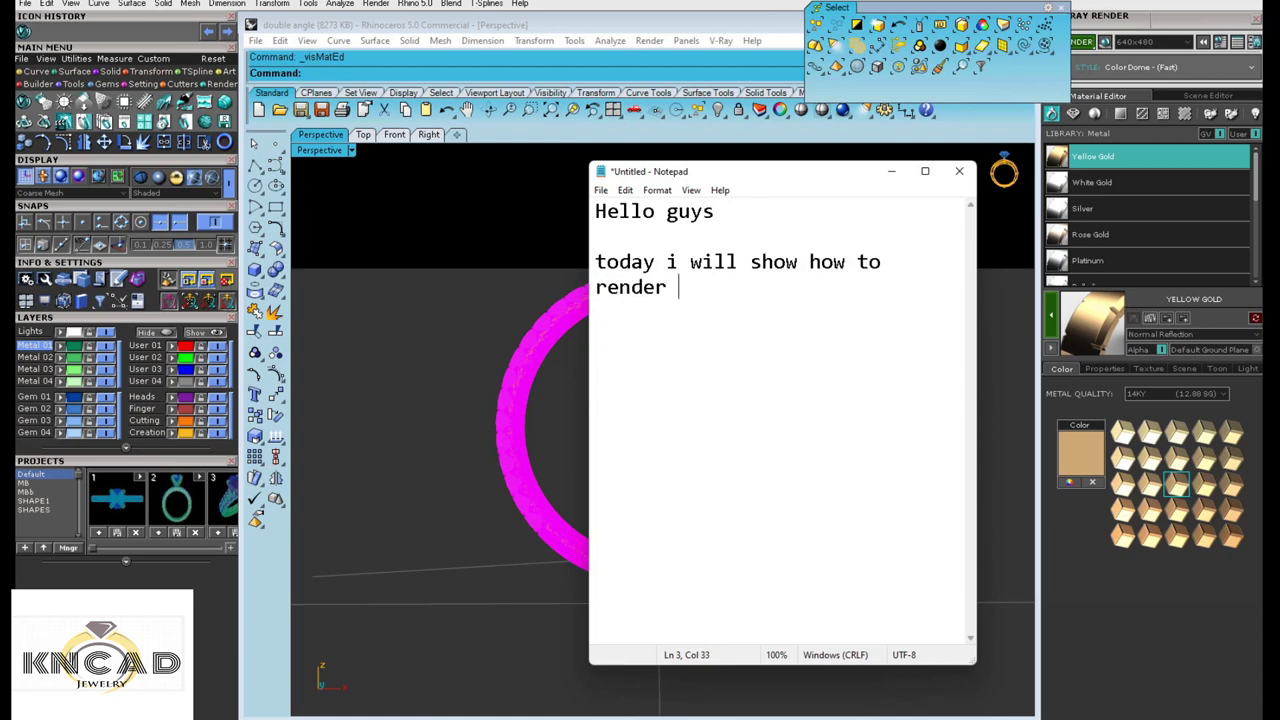
{"action": "type", "text": "in matrix "}
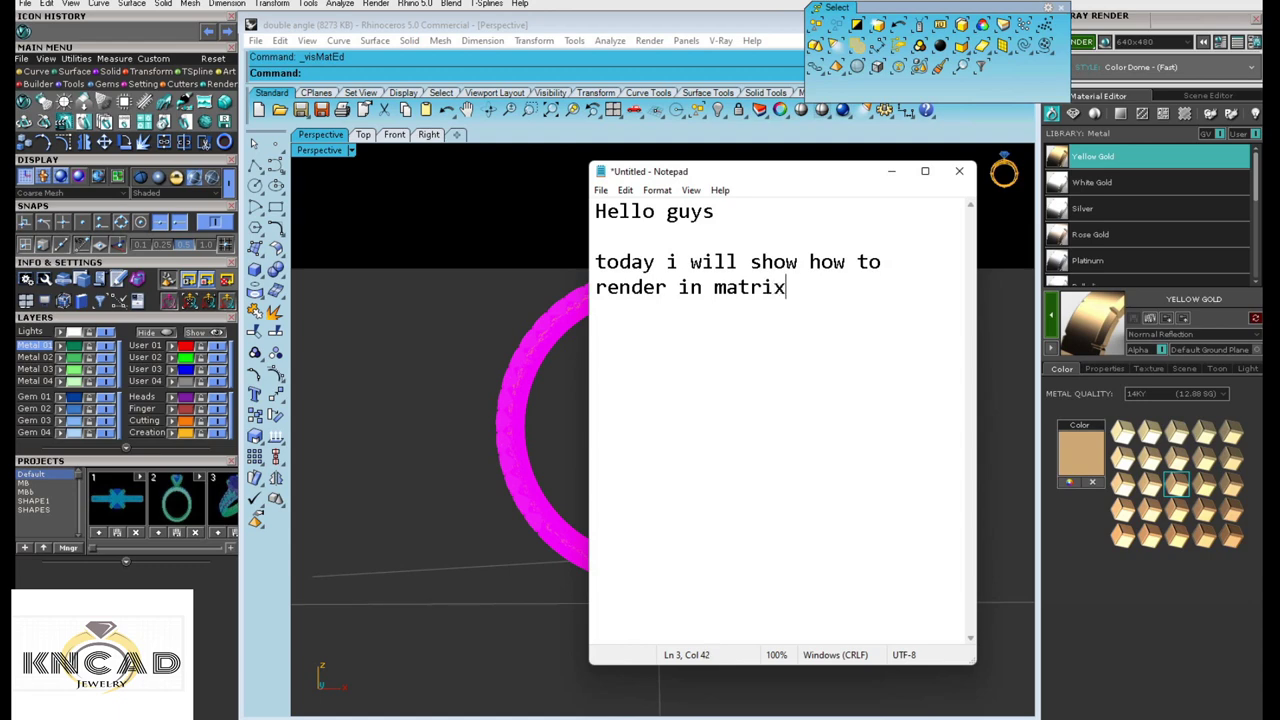
{"action": "type", "text": "with "}
{"action": "type", "text": "all thing"}
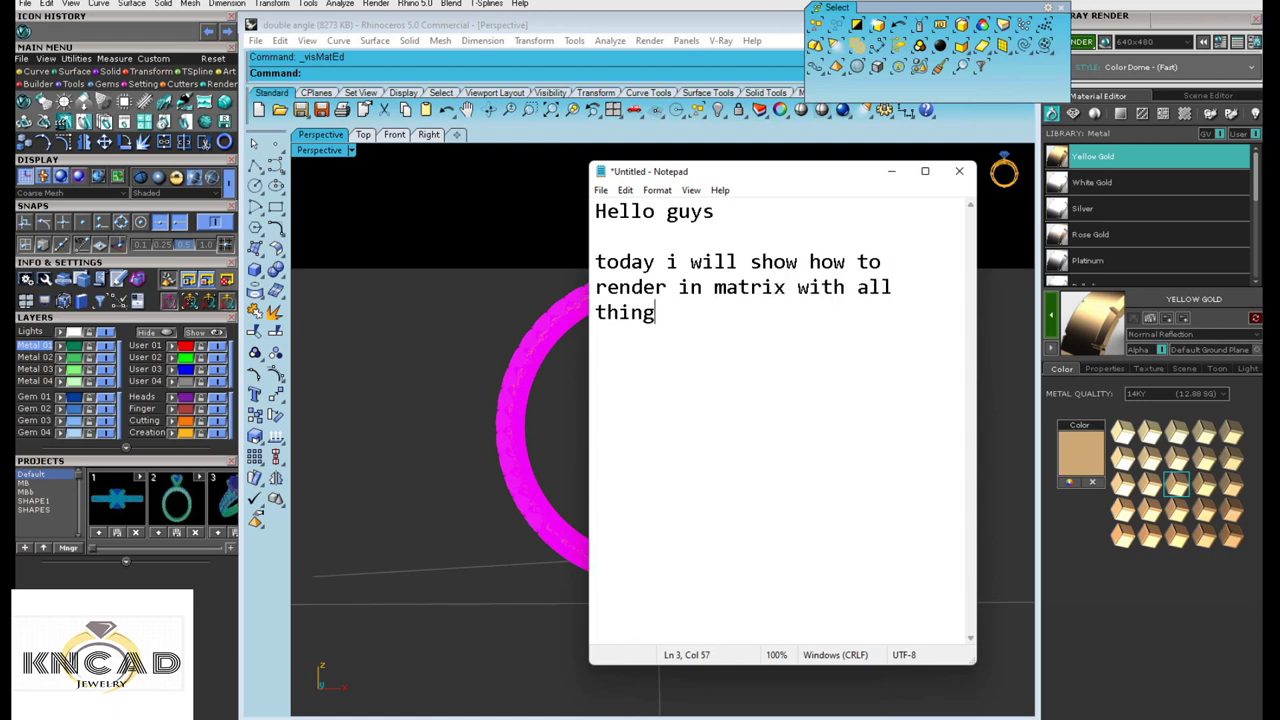
{"action": "type", "text": "s"}
{"action": "key", "text": "BackSpace"}
{"action": "key", "text": "BackSpace"}
{"action": "key", "text": "BackSpace"}
{"action": "key", "text": "BackSpace"}
{"action": "key", "text": "BackSpace"}
{"action": "type", "text": "ri"}
{"action": "type", "text": "al edit"}
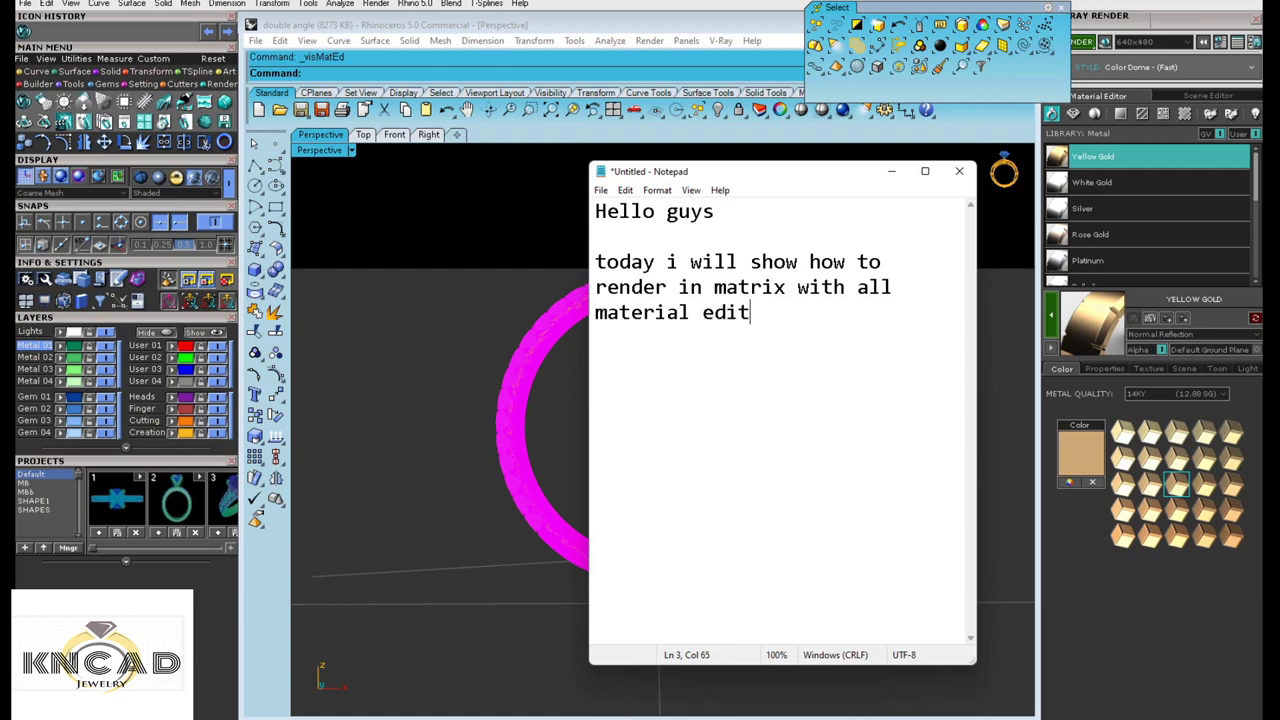
{"action": "type", "text": "or"}
- Copy the whole ring onto the Front construction plane with RemapCPlane, keeping the original
{"action": "left_click", "coordinate": [891, 171]}
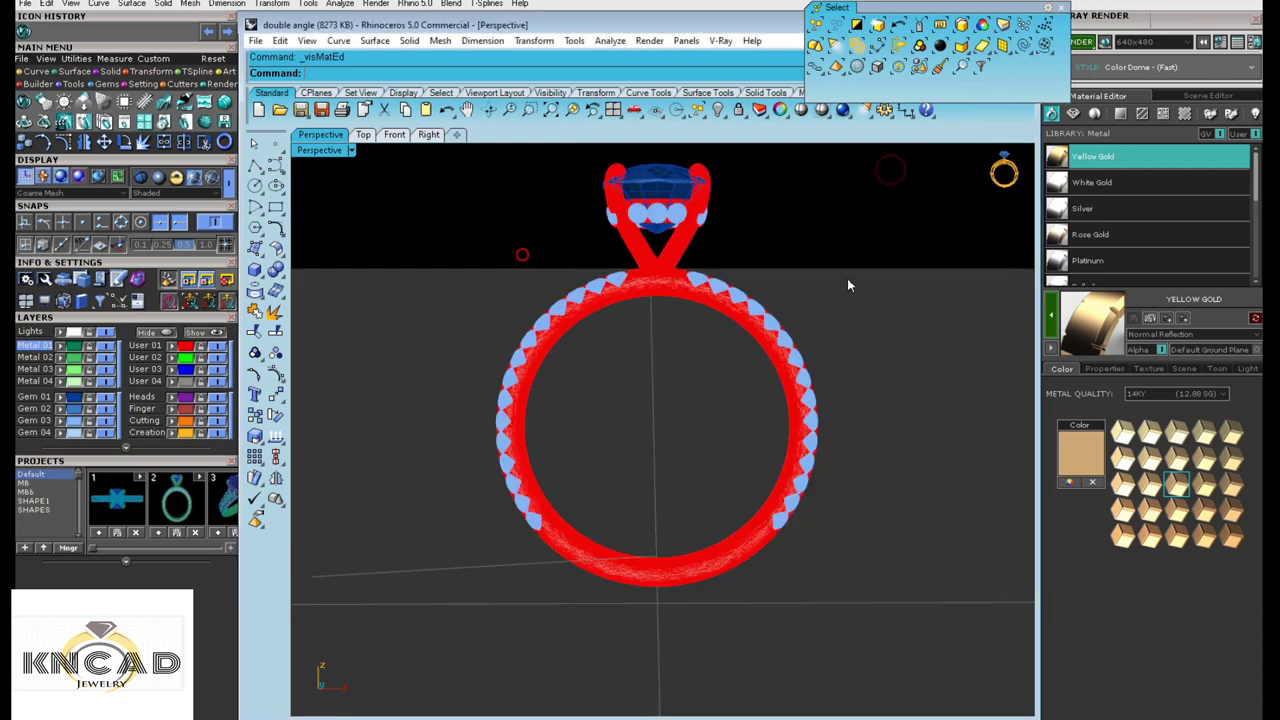
{"action": "left_click_drag", "start_coordinate": [880, 197], "coordinate": [552, 337]}
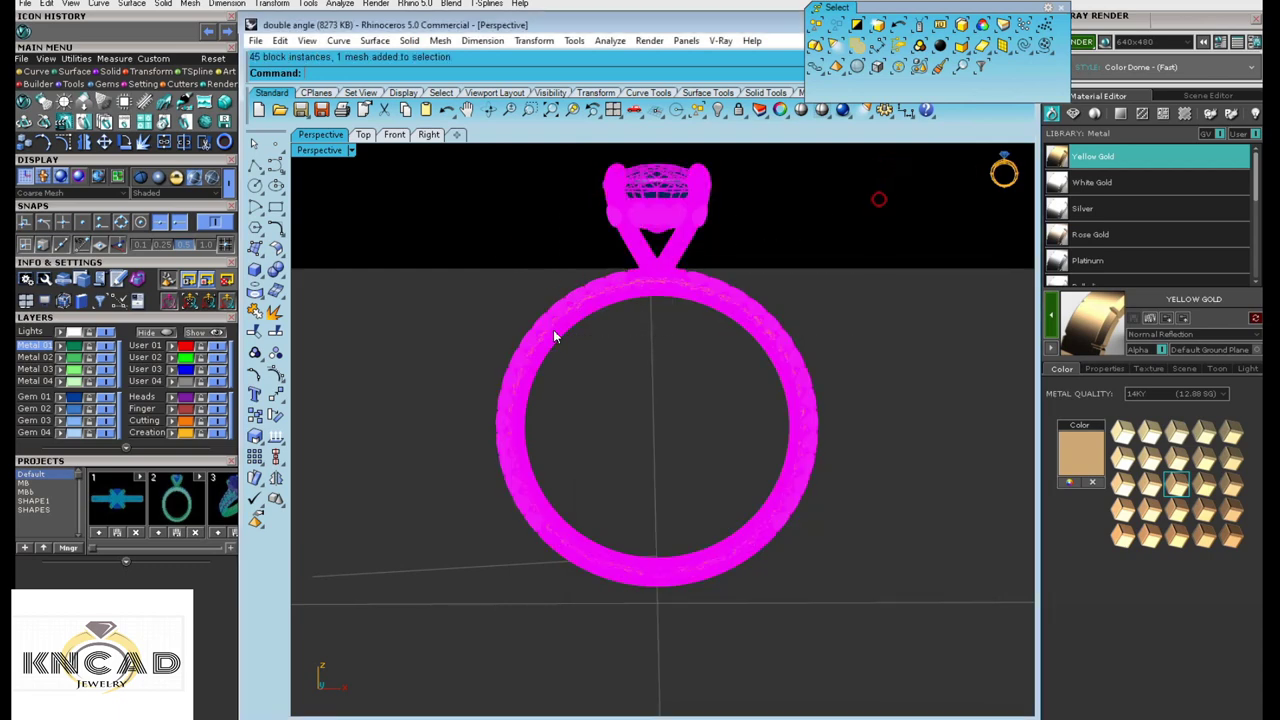
{"action": "left_click", "coordinate": [363, 135]}
{"action": "left_click", "coordinate": [276, 395]}
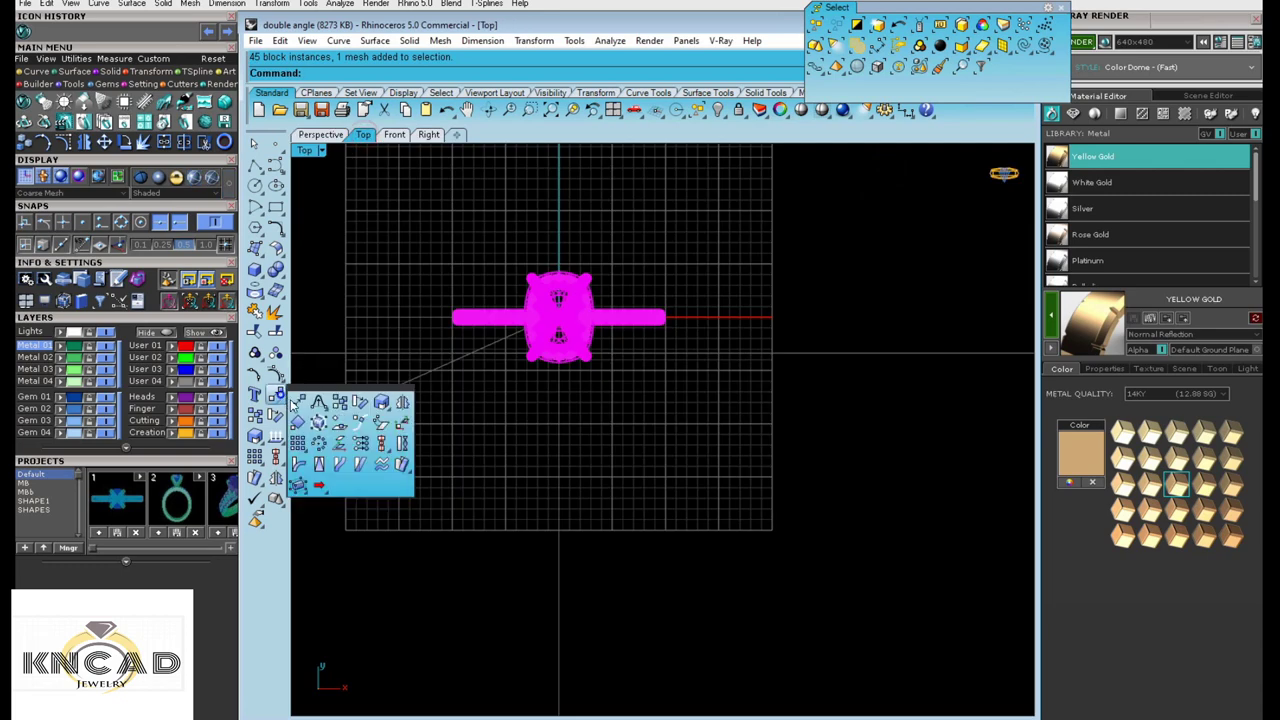
{"action": "left_click", "coordinate": [401, 422]}
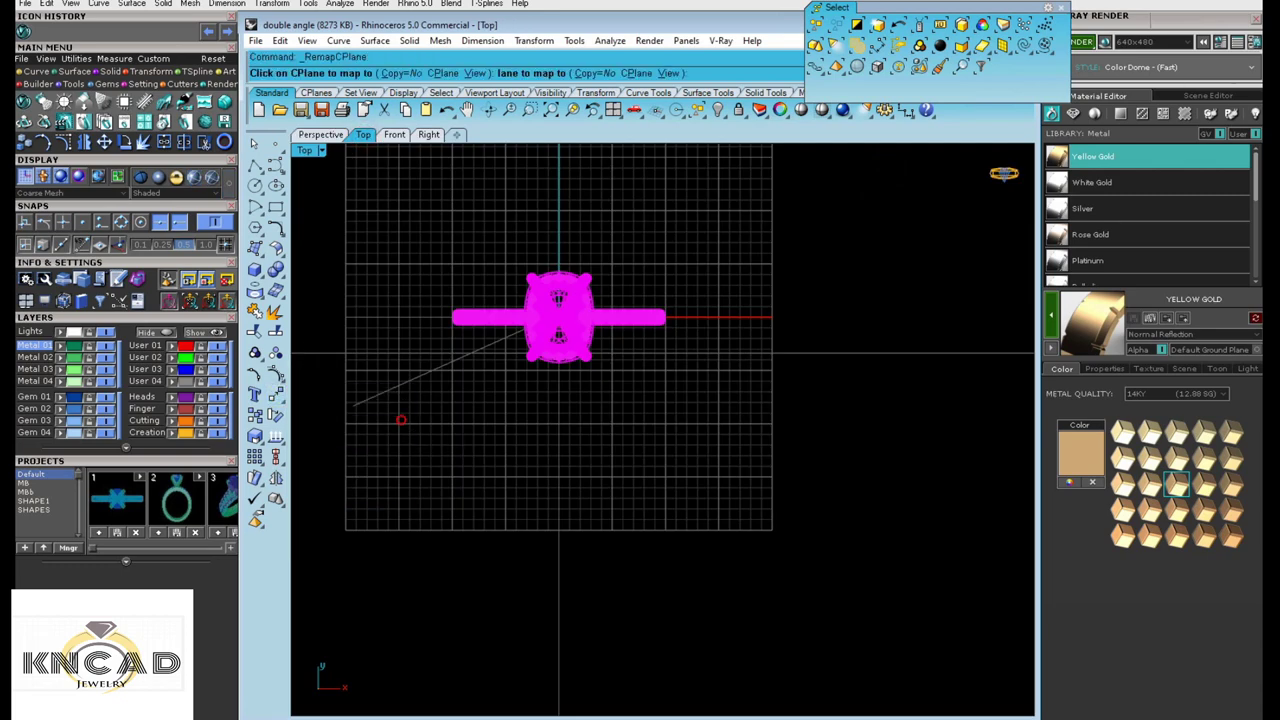
{"action": "left_click", "coordinate": [401, 73]}
{"action": "left_click", "coordinate": [393, 135]}
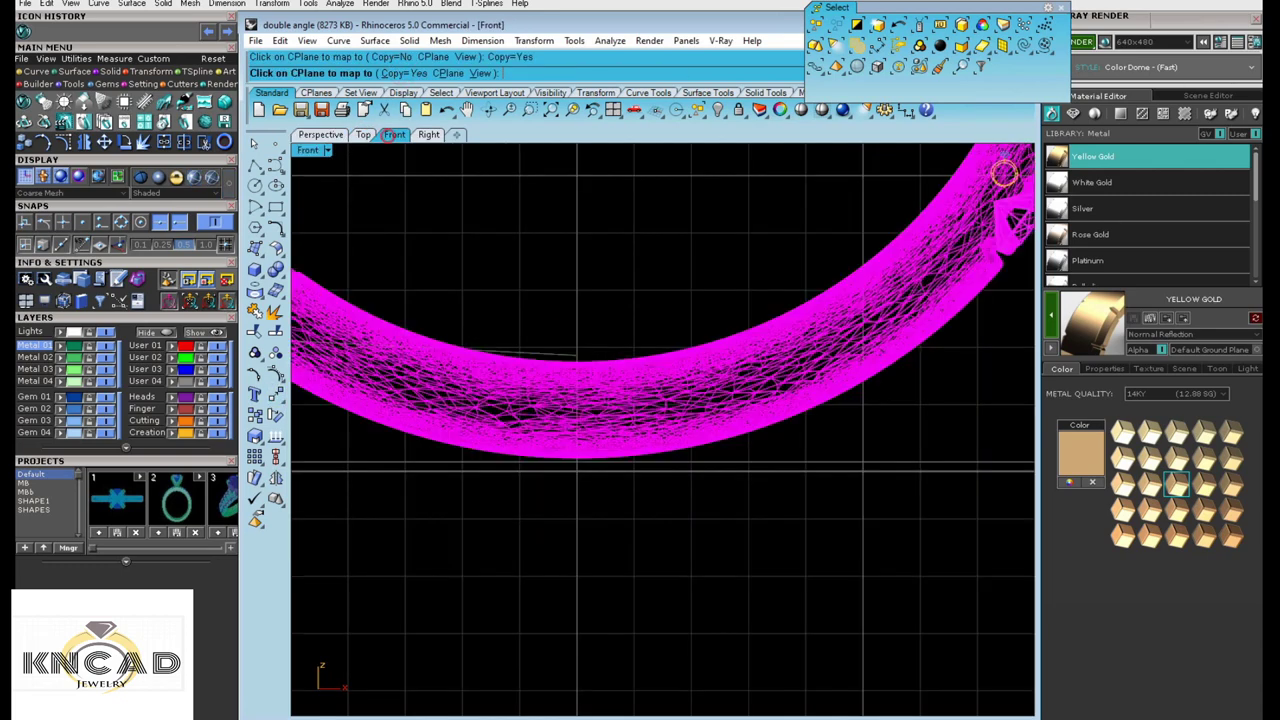
{"action": "left_click", "coordinate": [557, 320]}
- Move the copied ring and its stones downward in the Right view
{"action": "scroll", "coordinate": [635, 460], "scroll_direction": "down", "scroll_amount": 3}
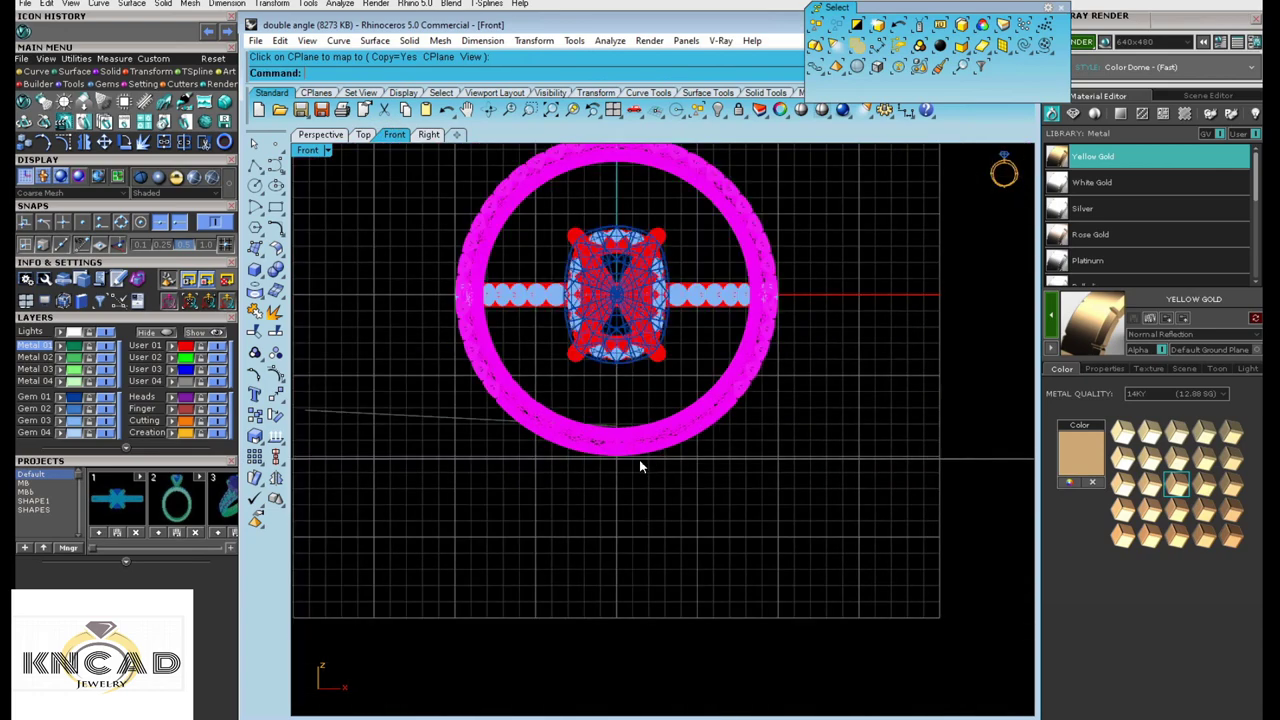
{"action": "scroll", "coordinate": [640, 463], "scroll_direction": "down", "scroll_amount": 2}
{"action": "left_click_drag", "start_coordinate": [462, 288], "coordinate": [791, 414]}
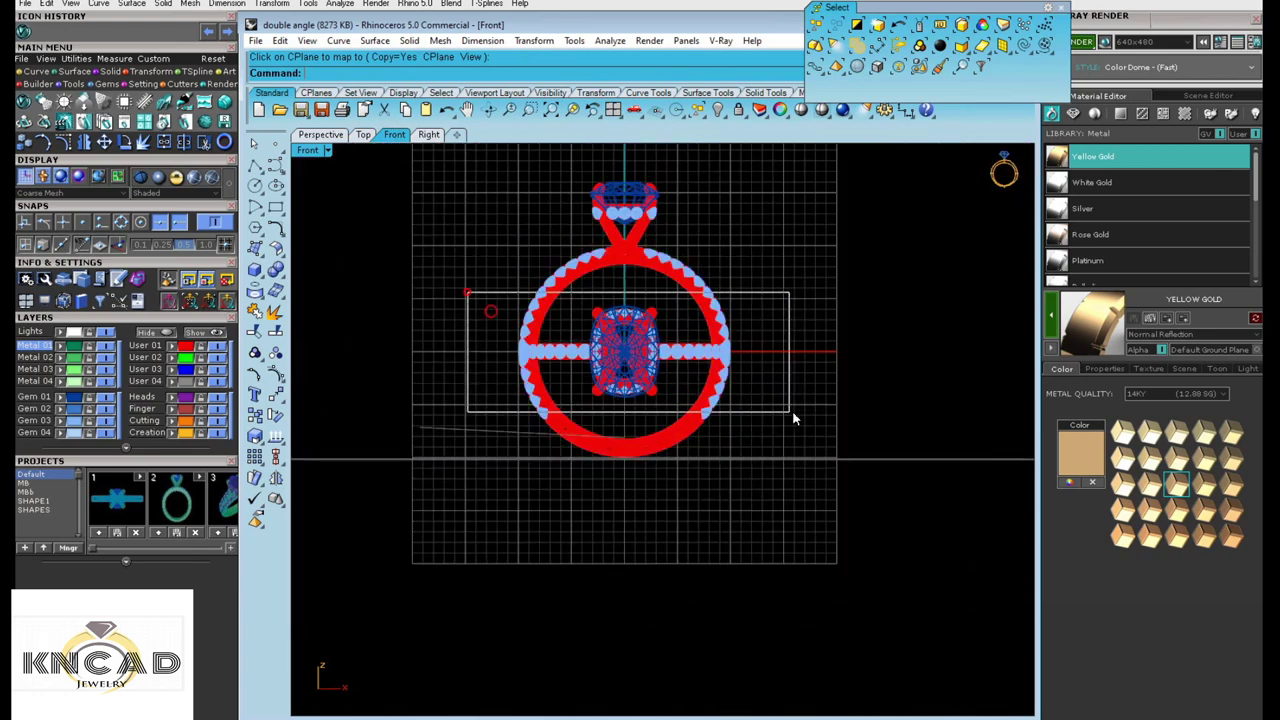
{"action": "left_click", "coordinate": [428, 134]}
{"action": "scroll", "coordinate": [548, 440], "scroll_direction": "up", "scroll_amount": 3}
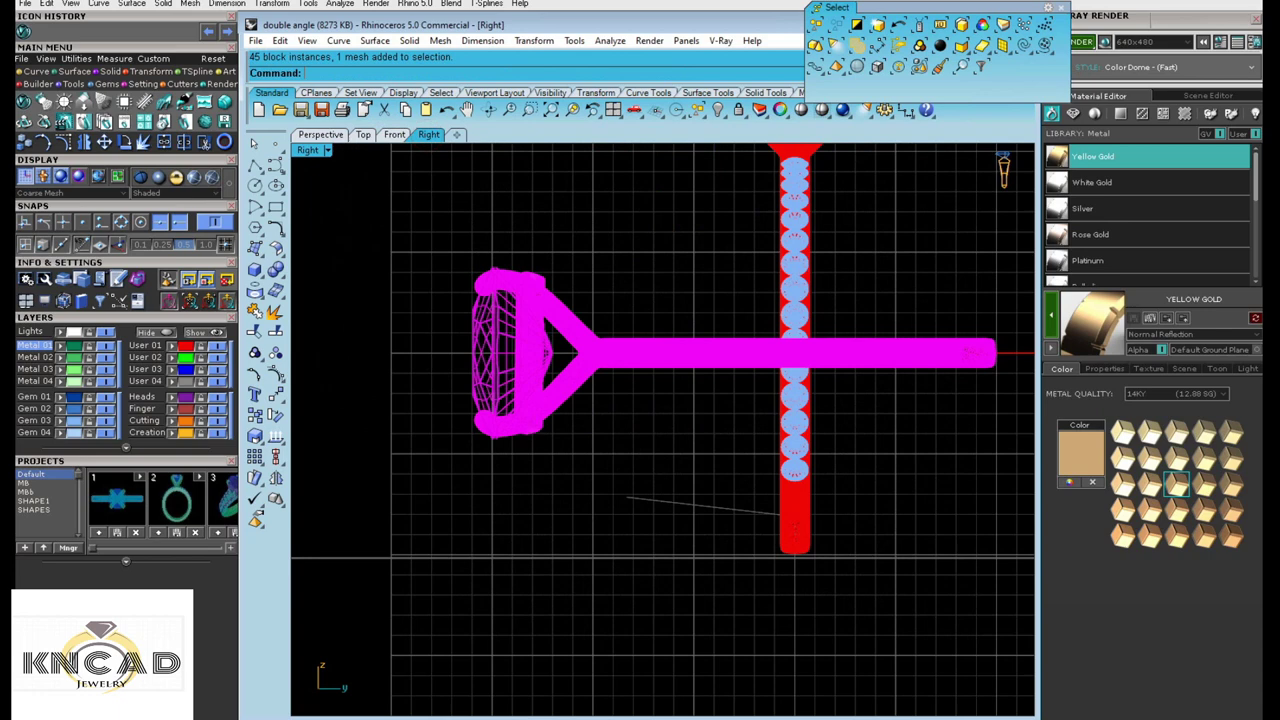
{"action": "mouse_move", "coordinate": [548, 352]}
{"action": "left_mouse_down"}
{"action": "mouse_move", "coordinate": [548, 531]}
{"action": "mouse_move", "coordinate": [548, 467]}
{"action": "left_mouse_up"}
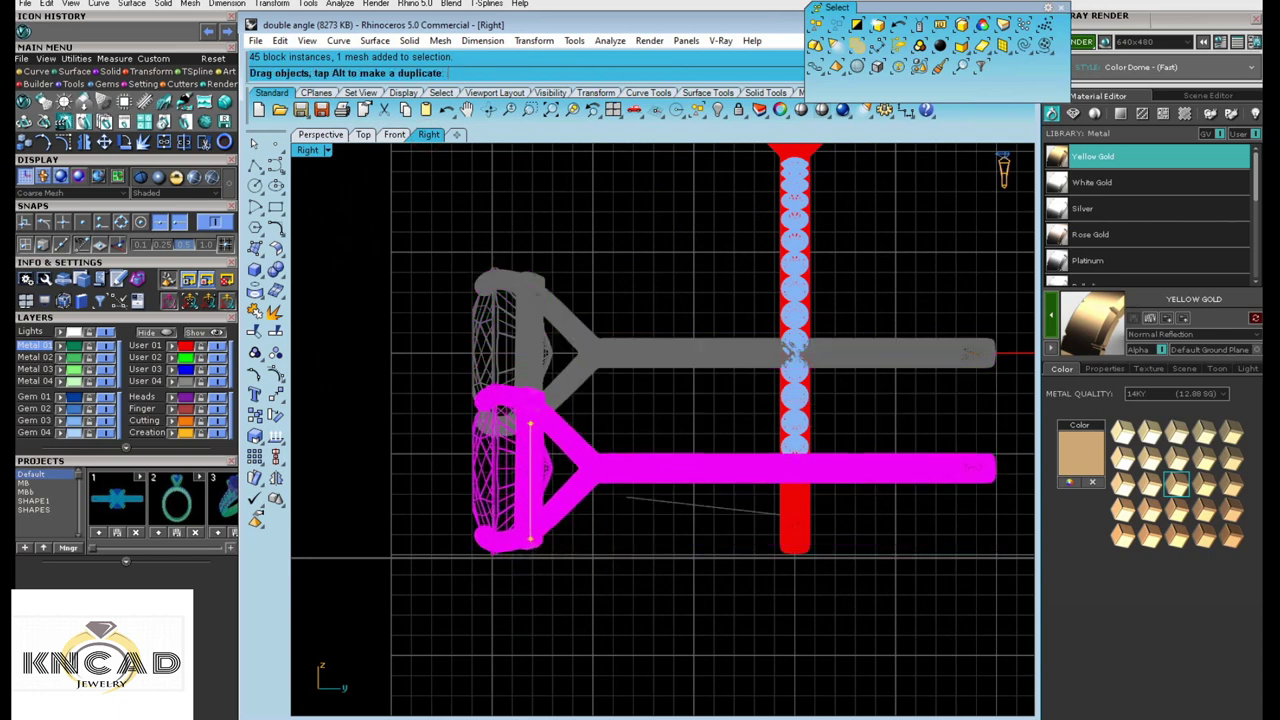
{"action": "left_click_drag", "start_coordinate": [530, 538], "coordinate": [530, 540]}
{"action": "right_click_drag", "start_coordinate": [654, 571], "coordinate": [597, 491]}
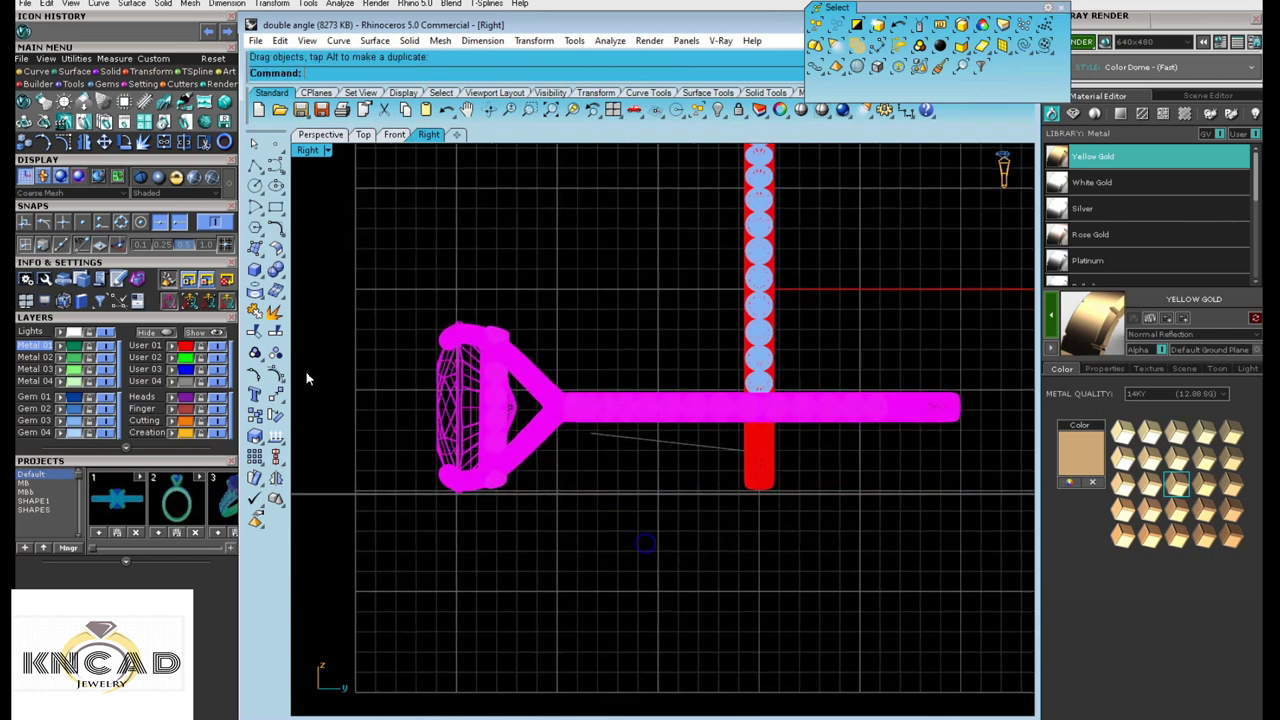
- Tilt the copied ring slightly about the bottom of its setting
{"action": "left_click", "coordinate": [276, 414]}
{"action": "left_click", "coordinate": [460, 494]}
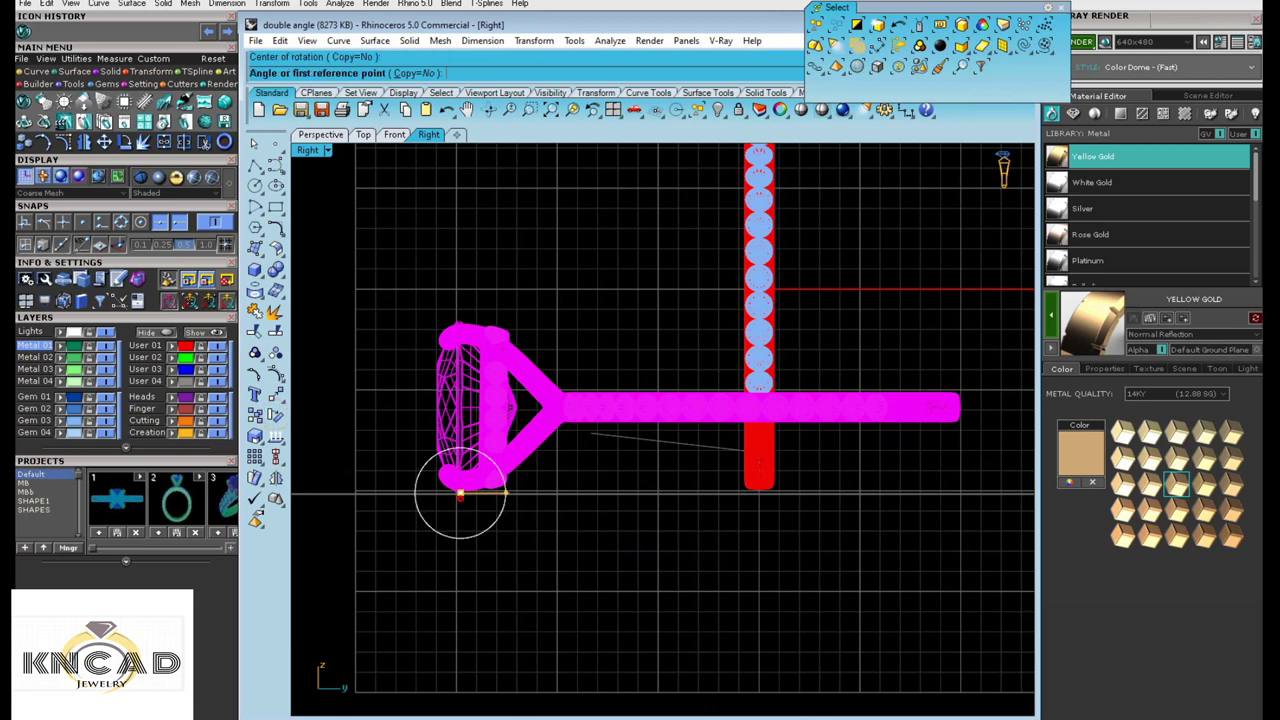
{"action": "left_click", "coordinate": [979, 418]}
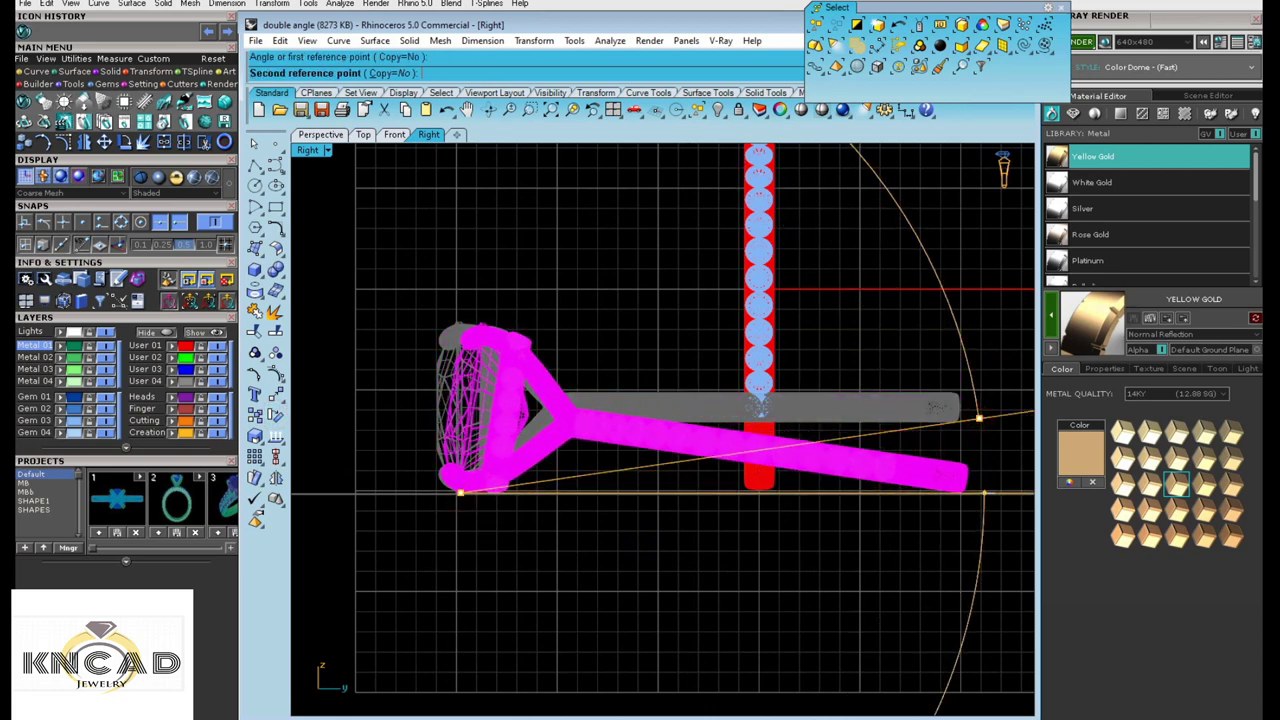
{"action": "left_click", "coordinate": [985, 490]}
{"action": "scroll", "coordinate": [674, 486], "scroll_direction": "down", "scroll_amount": 4}
{"action": "mouse_move", "coordinate": [763, 306]}
{"action": "left_mouse_down"}
{"action": "mouse_move", "coordinate": [688, 480]}
{"action": "mouse_move", "coordinate": [749, 478]}
{"action": "left_mouse_up"}
{"action": "scroll", "coordinate": [688, 480], "scroll_direction": "up", "scroll_amount": 5}
{"action": "scroll", "coordinate": [711, 508], "scroll_direction": "up", "scroll_amount": 8}
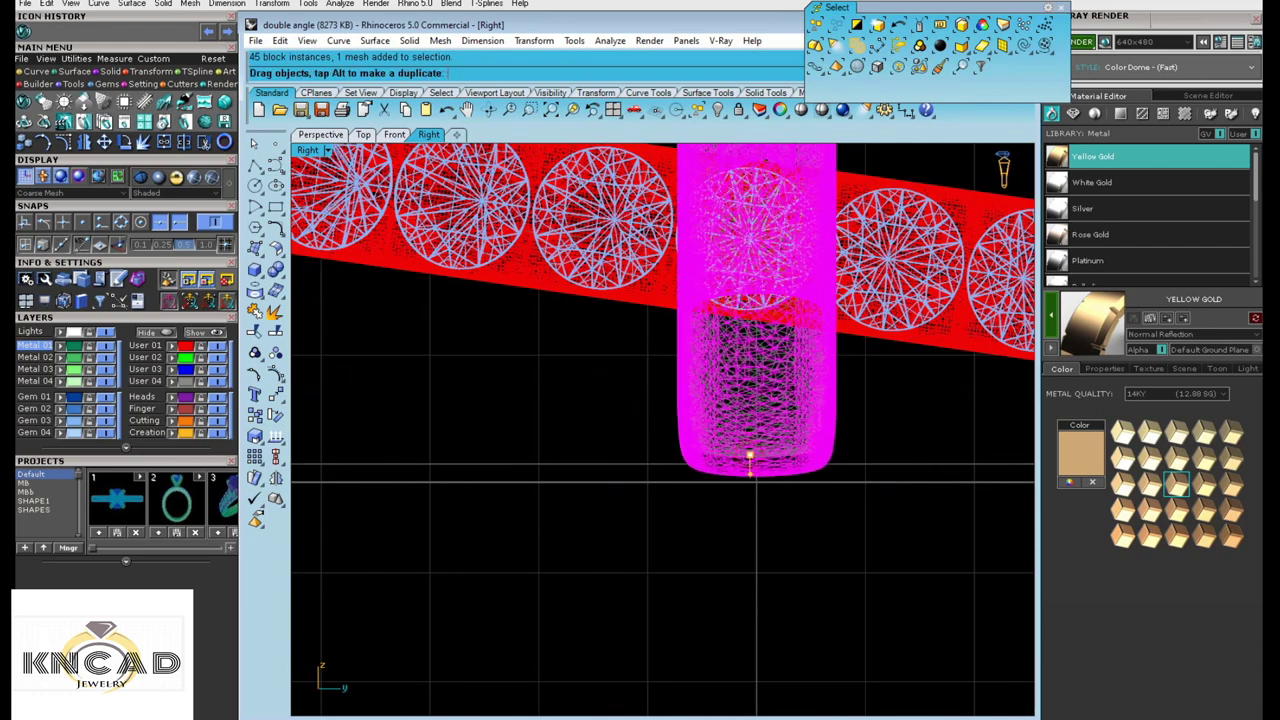
{"action": "left_click", "coordinate": [320, 134]}
{"action": "left_click", "coordinate": [454, 293]}
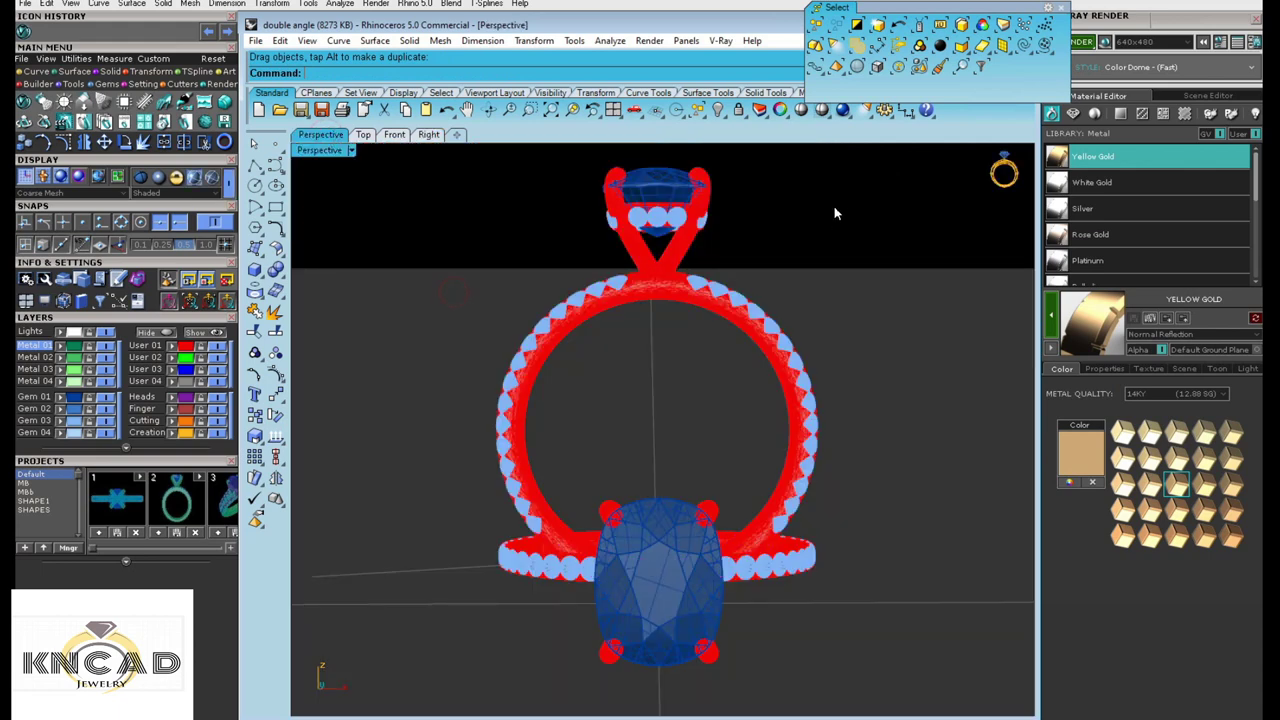
- Turn the standing ring a few degrees about 0,0,0 in the Top view
{"action": "left_click_drag", "start_coordinate": [836, 211], "coordinate": [524, 270]}
{"action": "left_click", "coordinate": [364, 136]}
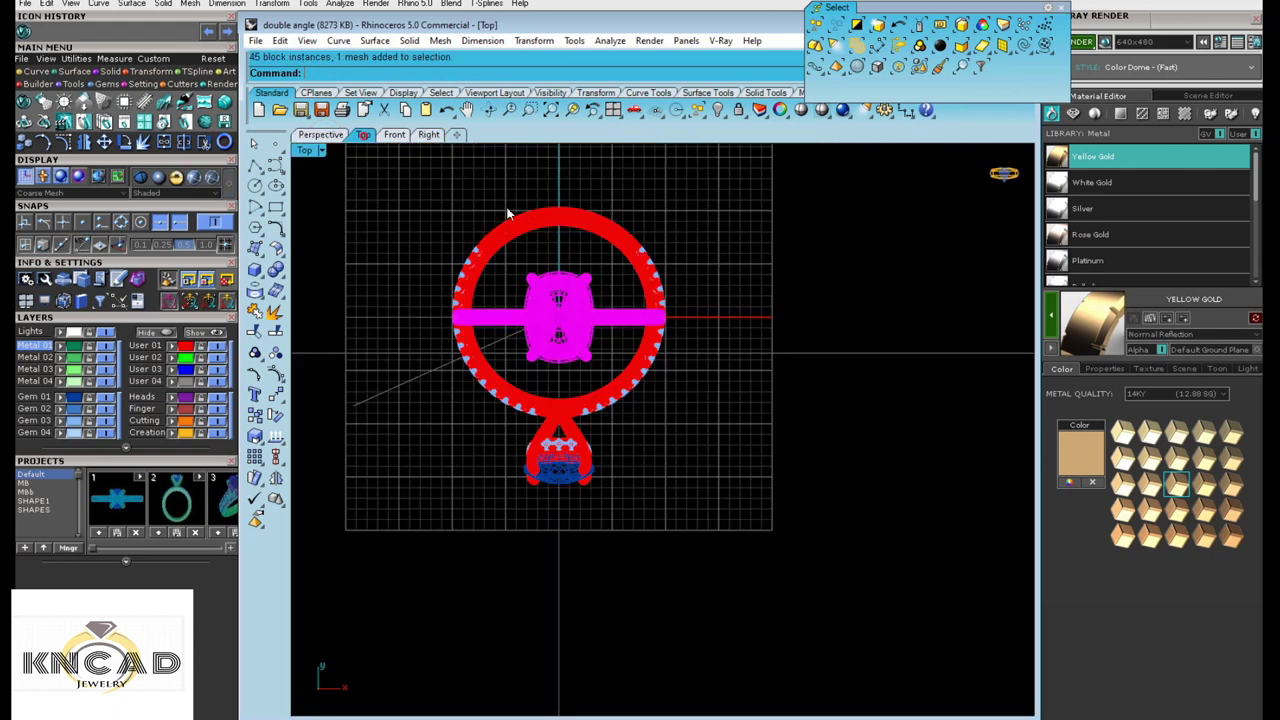
{"action": "left_click", "coordinate": [276, 411]}
{"action": "type", "text": "0,0,0"}
{"action": "key", "text": "Return"}
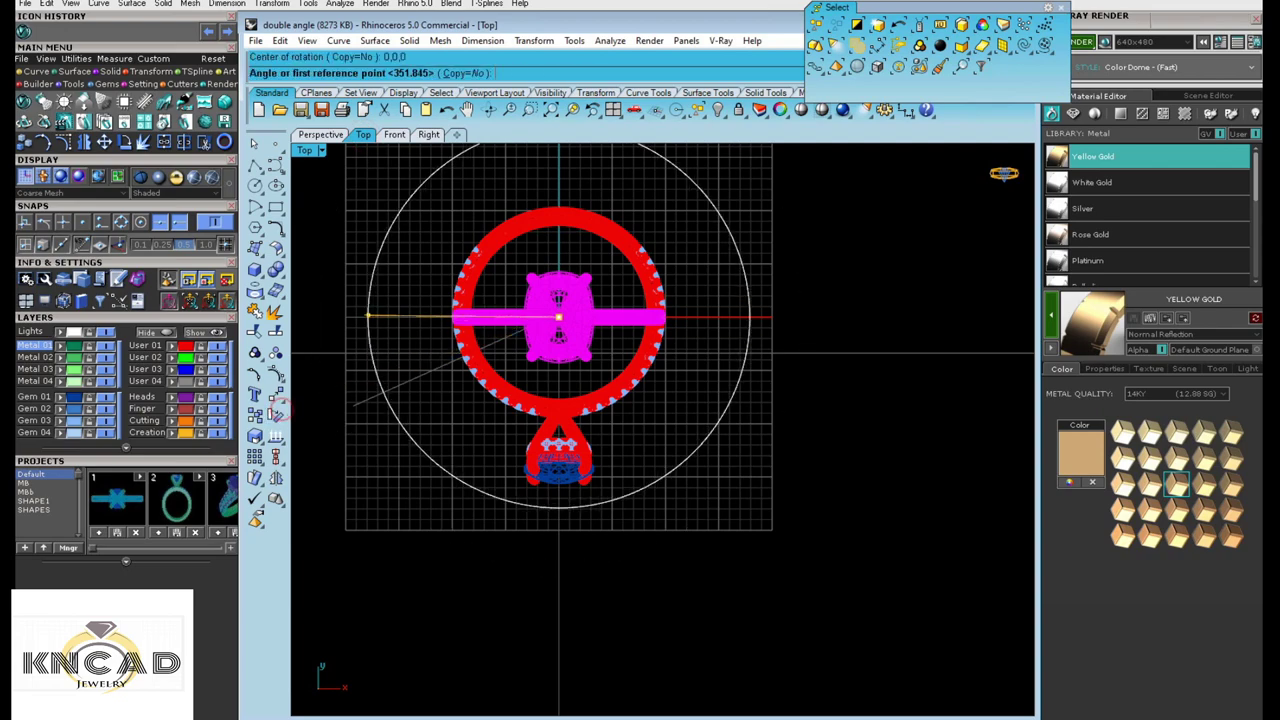
{"action": "left_click", "coordinate": [368, 316]}
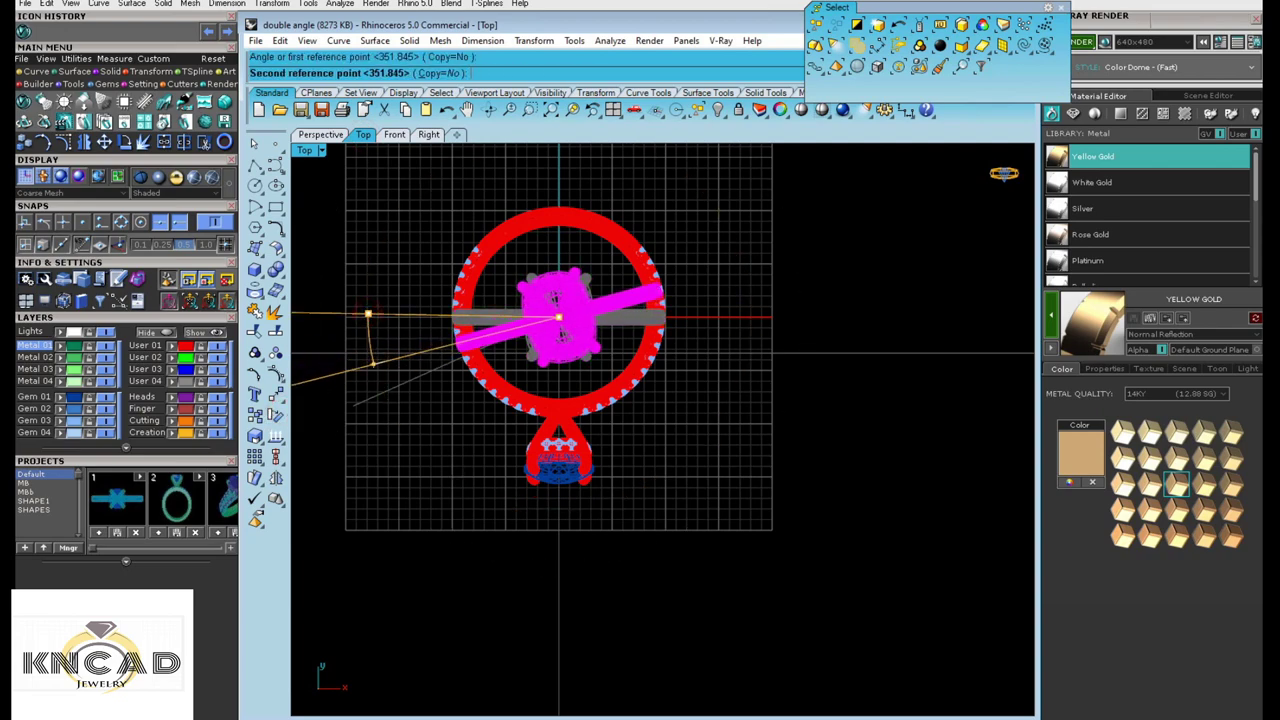
{"action": "left_click", "coordinate": [390, 372]}
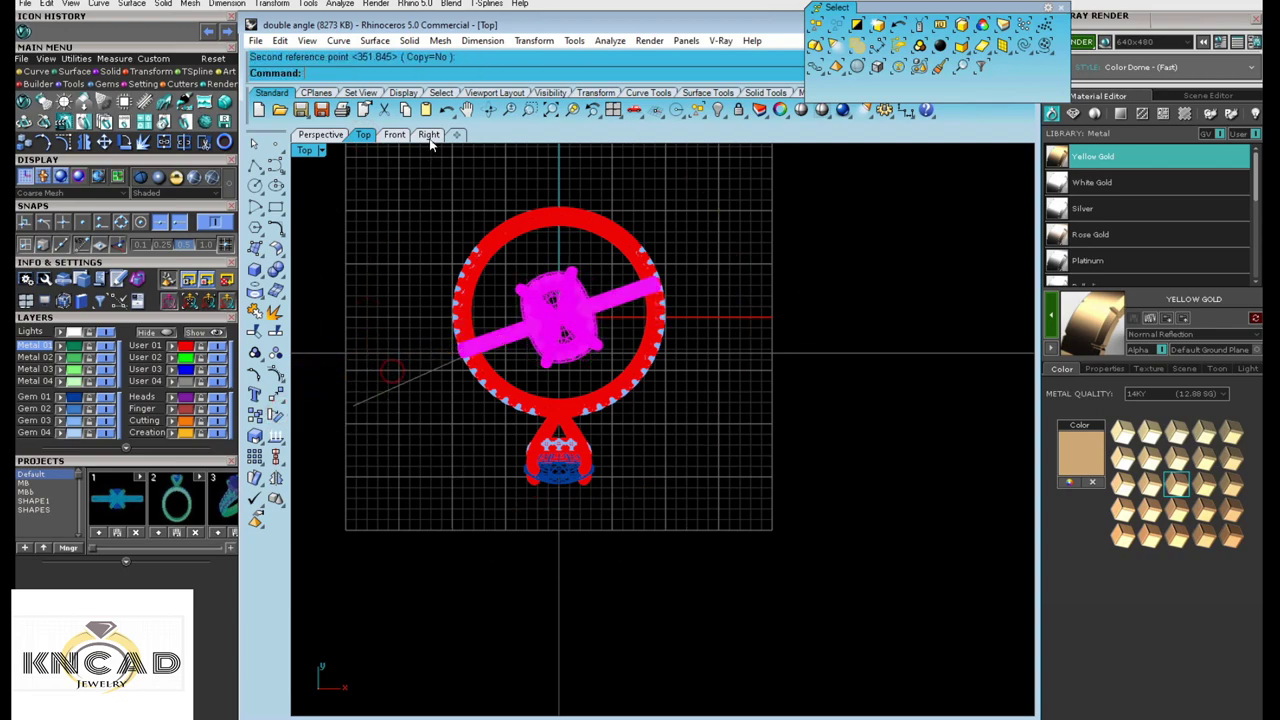
- Lean the standing ring back by rotating it about its base in the Right view
{"action": "left_click", "coordinate": [428, 134]}
{"action": "scroll", "coordinate": [634, 491], "scroll_direction": "down", "scroll_amount": 2}
{"action": "left_click", "coordinate": [276, 411]}
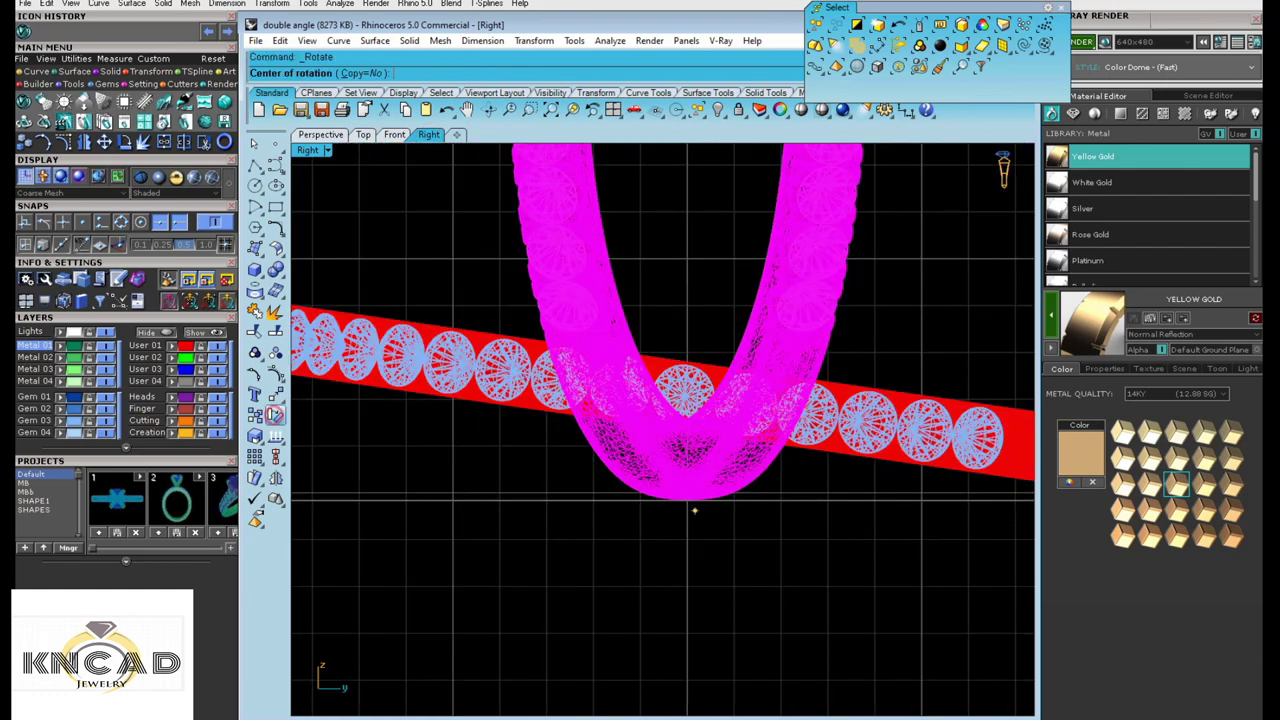
{"action": "left_click", "coordinate": [687, 501]}
{"action": "scroll", "coordinate": [687, 501], "scroll_direction": "down", "scroll_amount": 3}
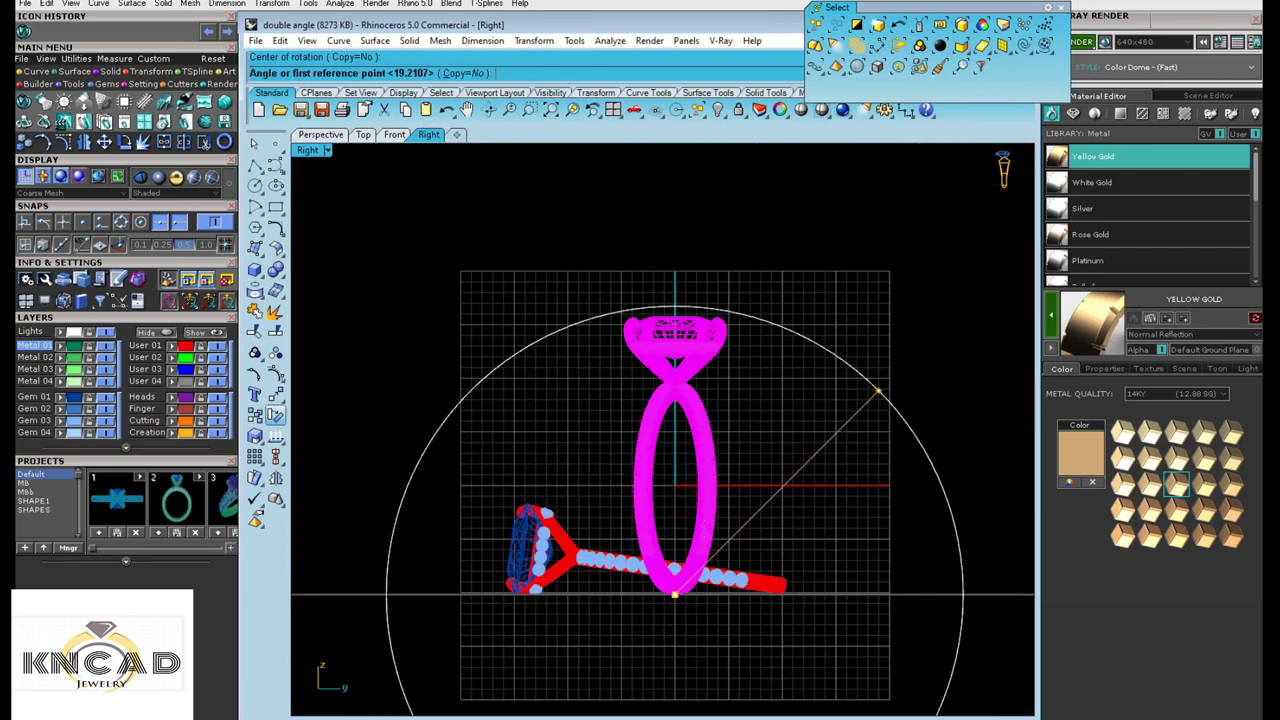
{"action": "left_click", "coordinate": [780, 283]}
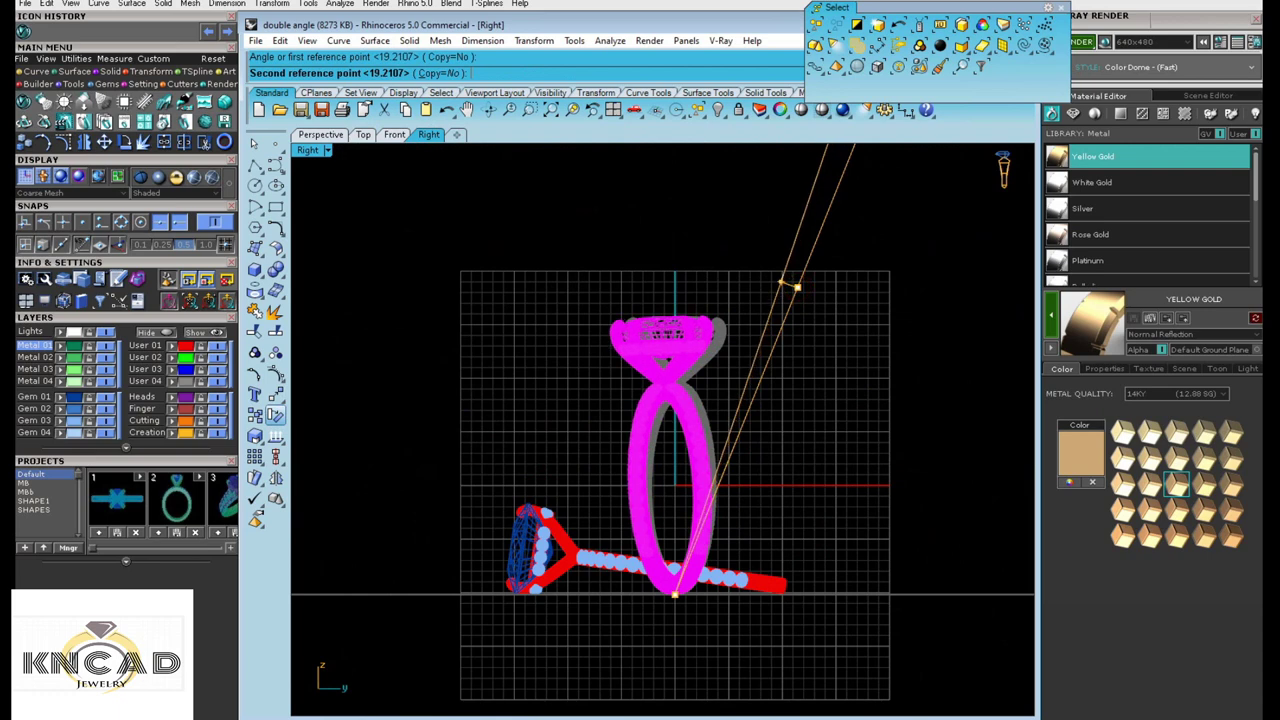
{"action": "left_click", "coordinate": [781, 275]}
{"action": "key", "text": "ctrl+F4"}
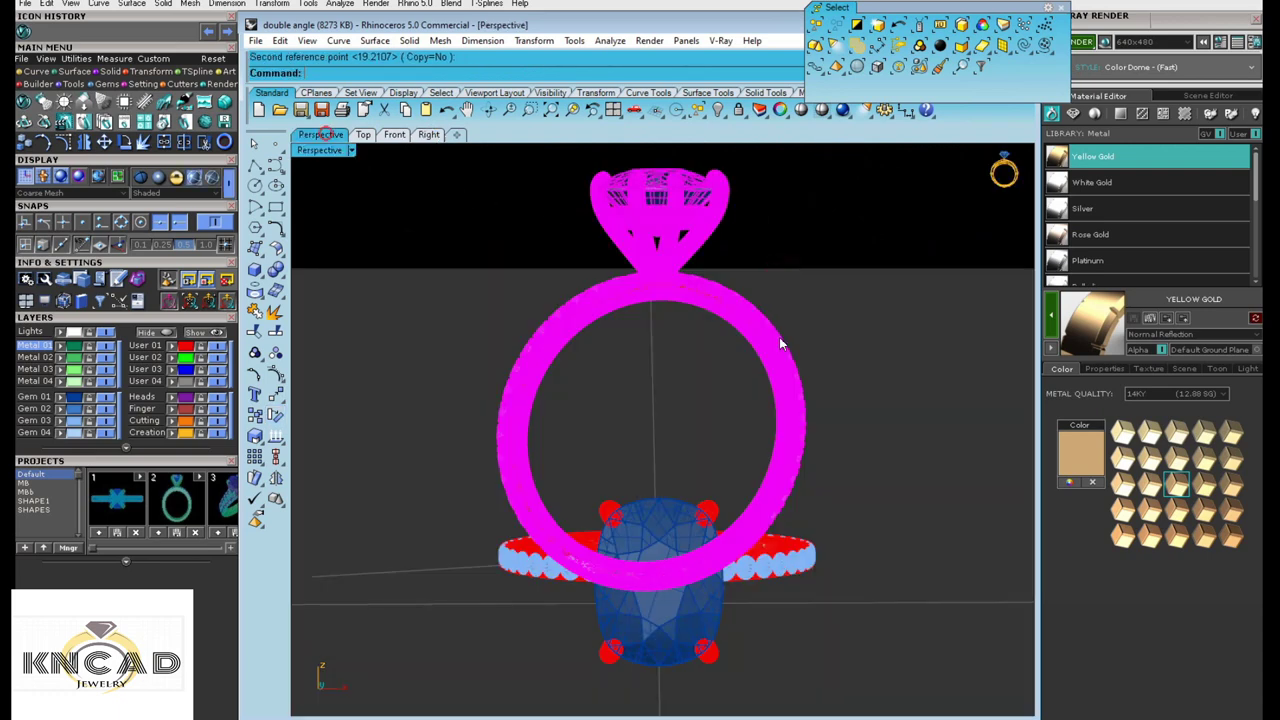
{"action": "key", "text": "Escape"}
- Unlock the backdrop objects and hide the stray orange line
{"action": "left_click", "coordinate": [738, 110]}
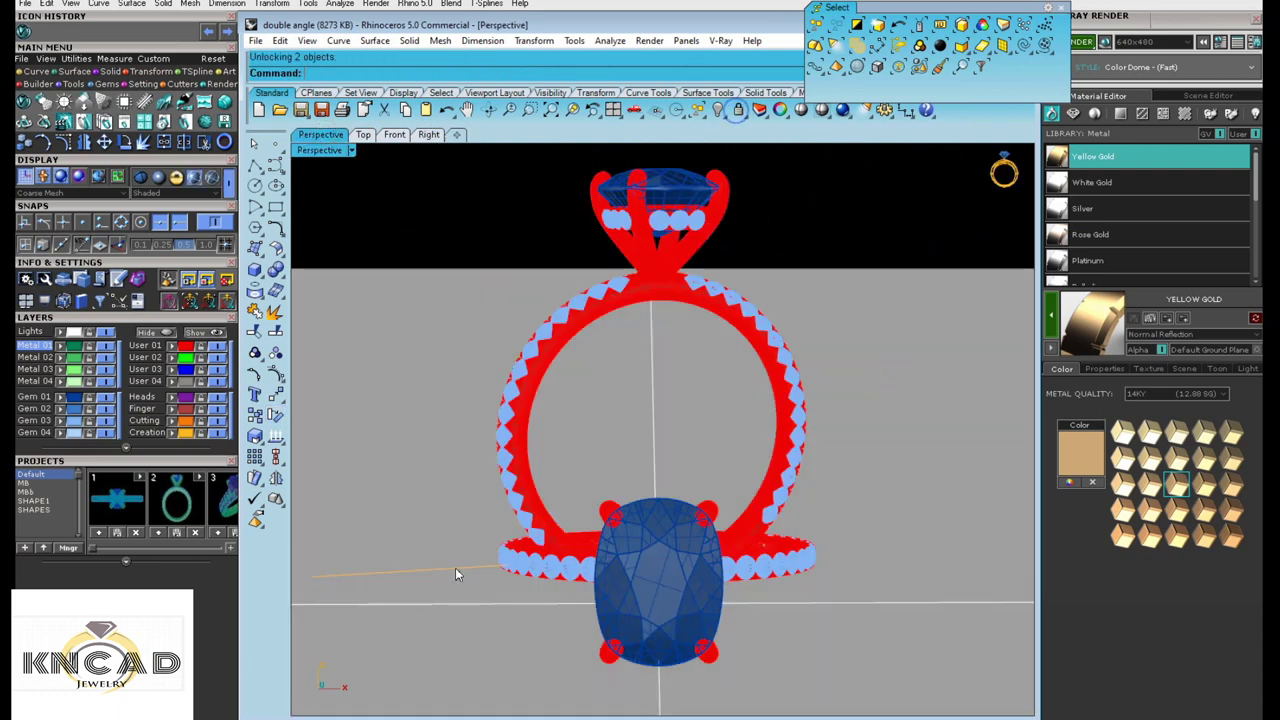
{"action": "left_click", "coordinate": [456, 574]}
{"action": "left_click", "coordinate": [718, 110]}
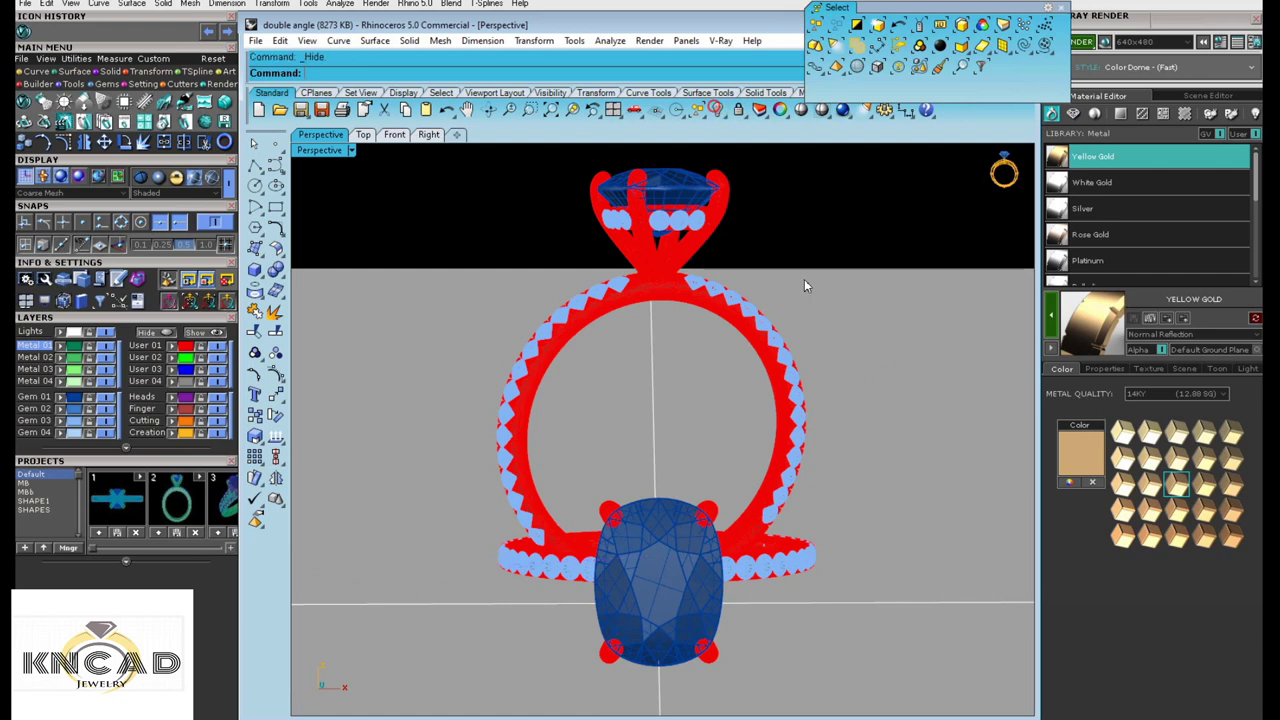
{"action": "left_click", "coordinate": [804, 279]}
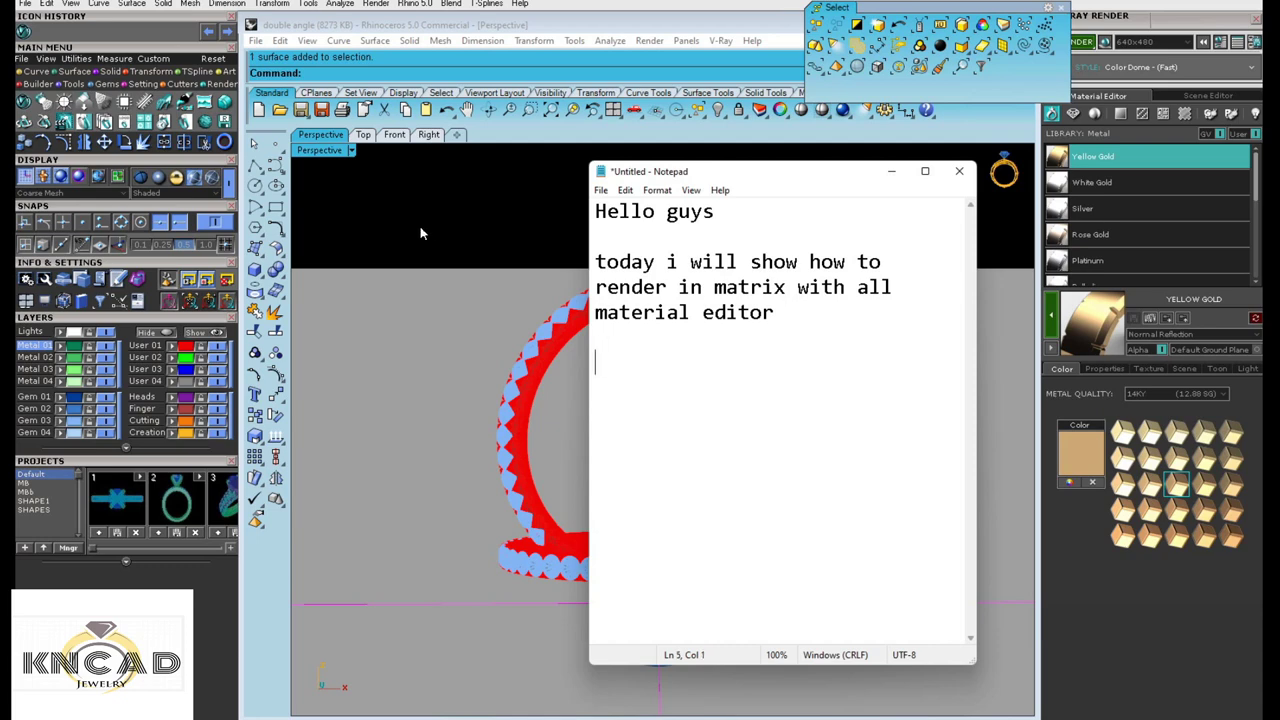
- Make Metal 01 the current layer and apply the green background to the scene
{"action": "left_click", "coordinate": [440, 200]}
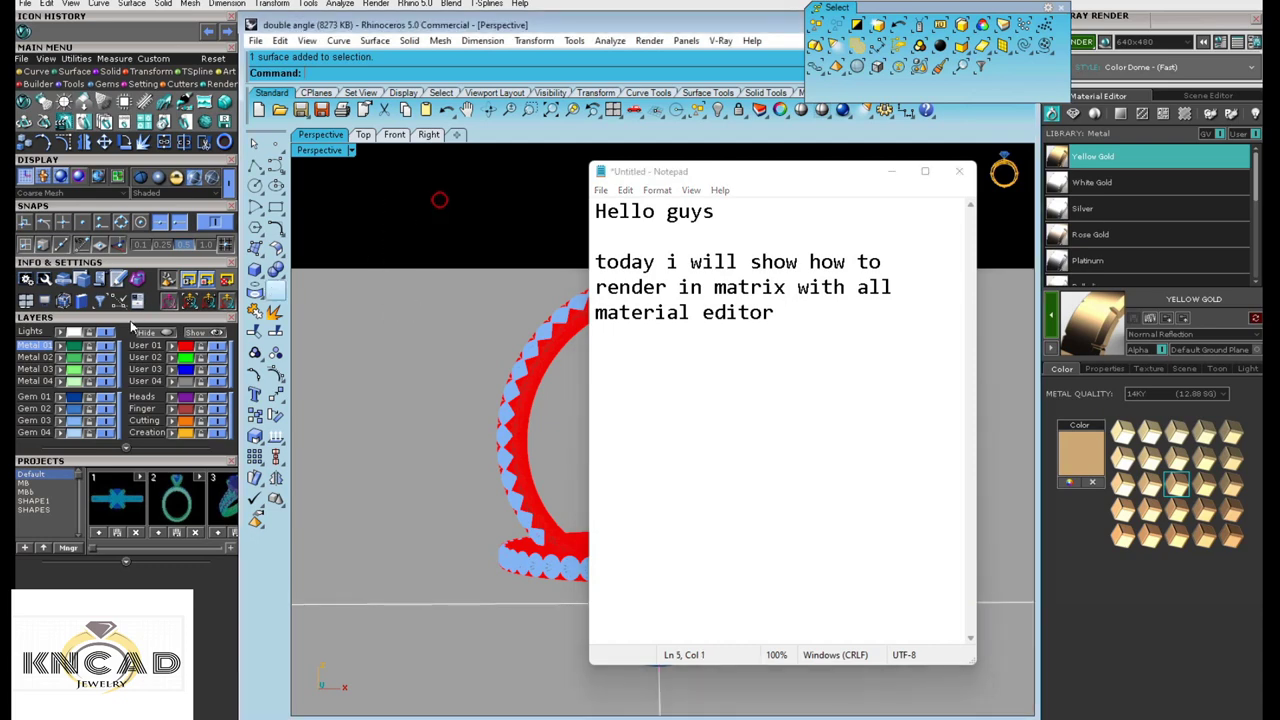
{"action": "left_click", "coordinate": [61, 346]}
{"action": "left_click", "coordinate": [455, 280]}
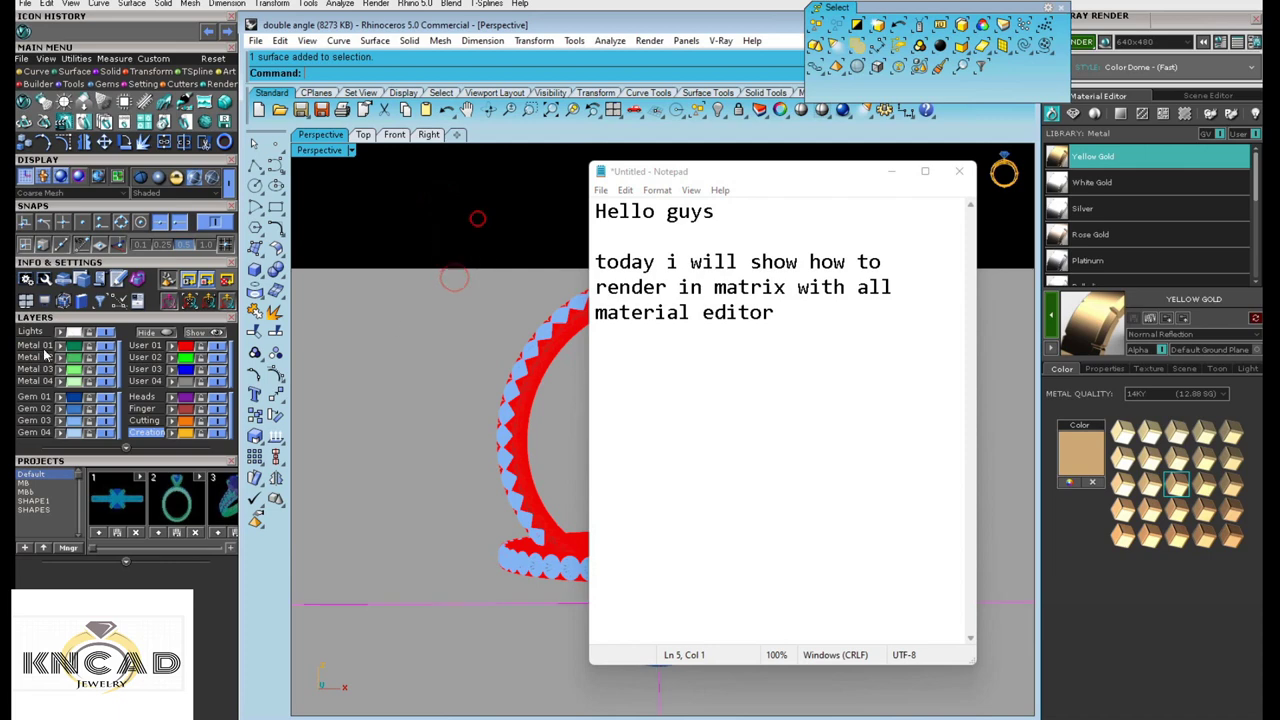
- Add the note 'green colour was background i selected and giving properties to surface'
{"action": "left_click", "coordinate": [793, 313]}
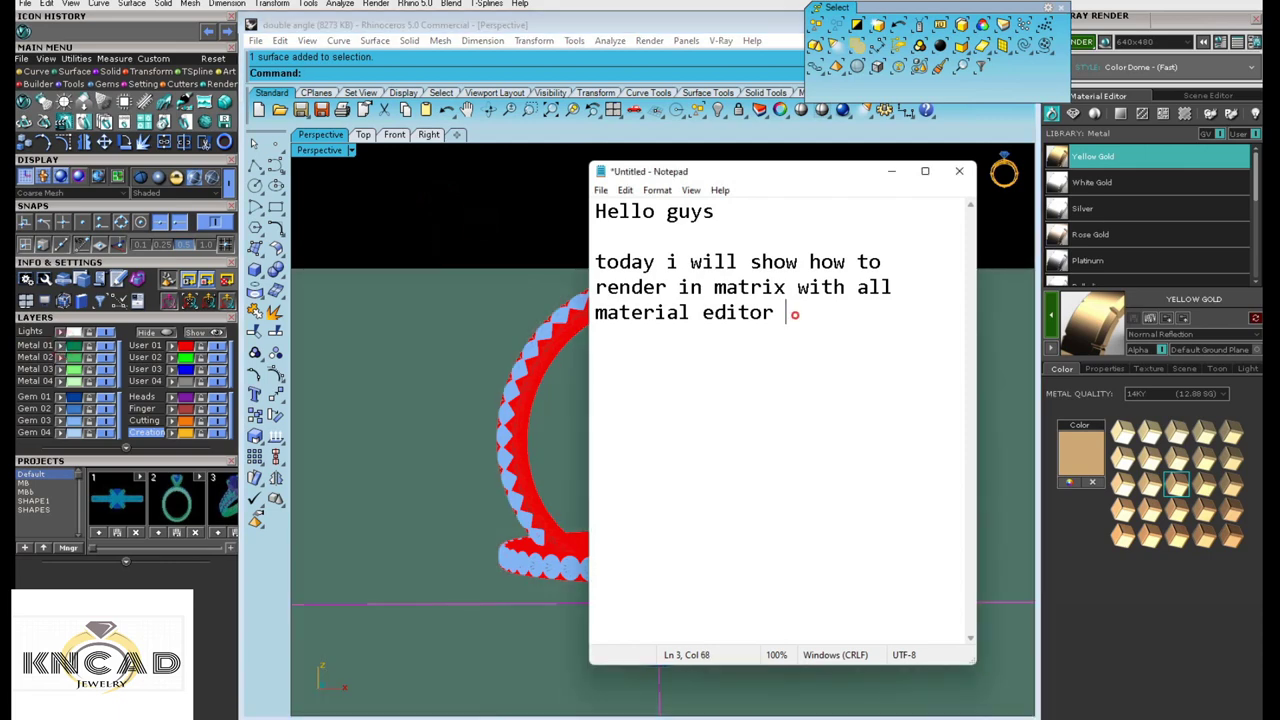
{"action": "key", "text": "Return"}
{"action": "key", "text": "Return"}
{"action": "key", "text": "Return"}
{"action": "type", "text": "een colour"}
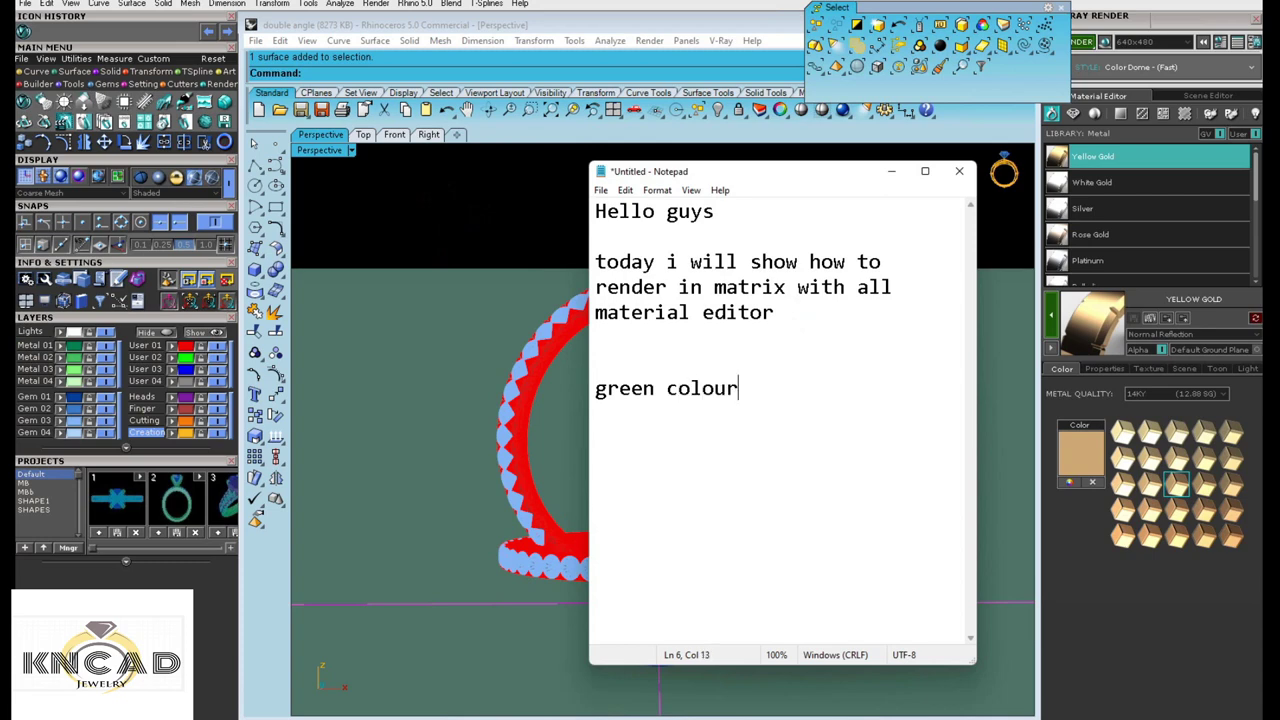
{"action": "type", "text": " was bac"}
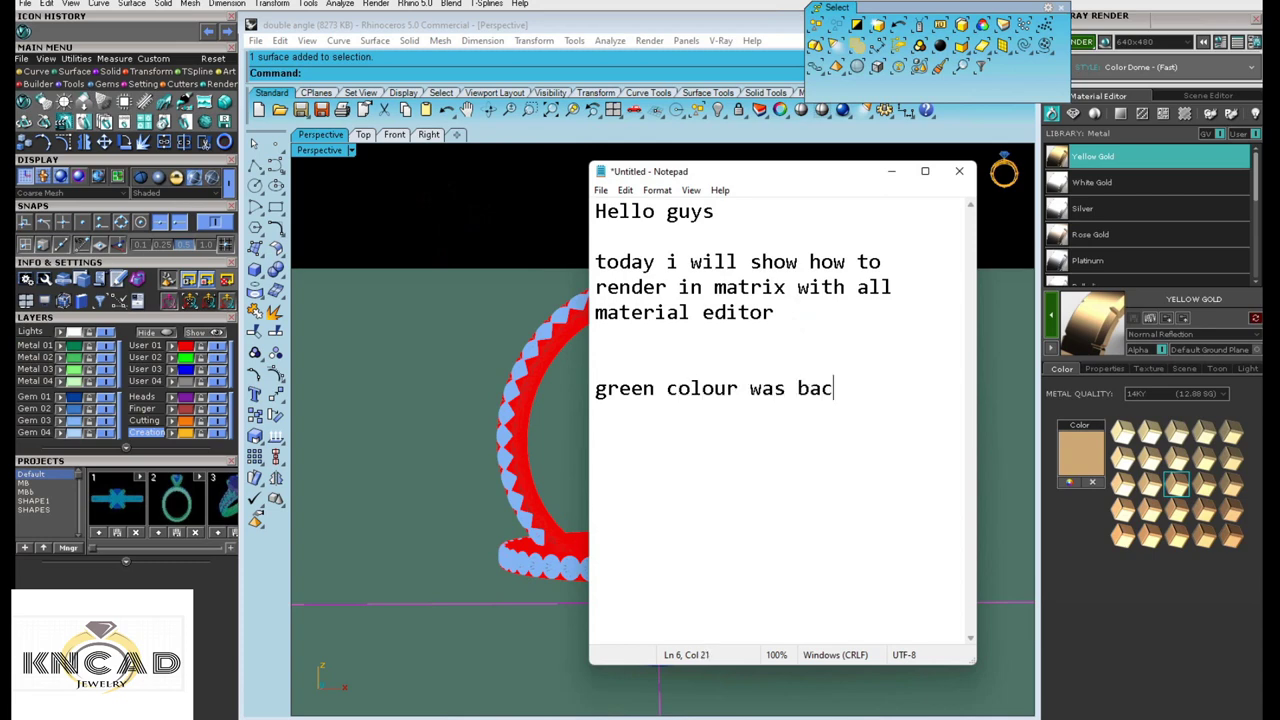
{"action": "type", "text": "kgroun"}
{"action": "type", "text": "d i selected"}
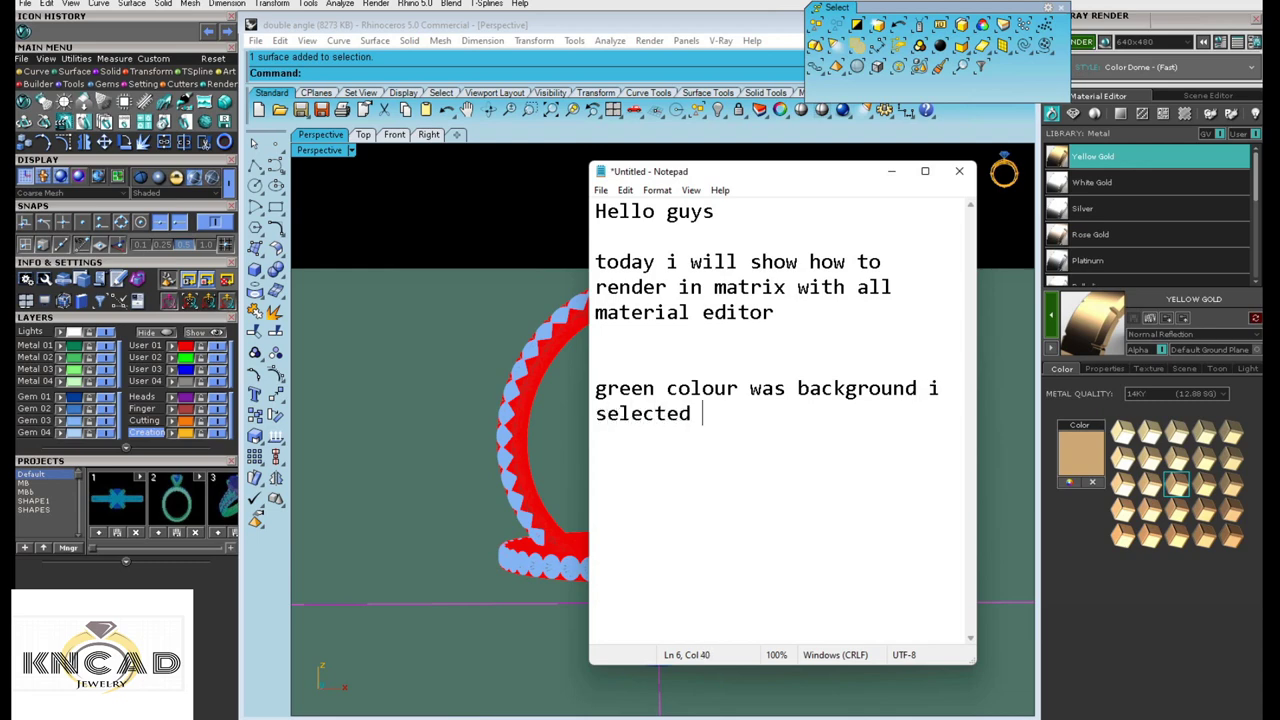
{"action": "type", "text": "and"}
{"action": "type", "text": "givc"}
{"action": "key", "text": "BackSpace"}
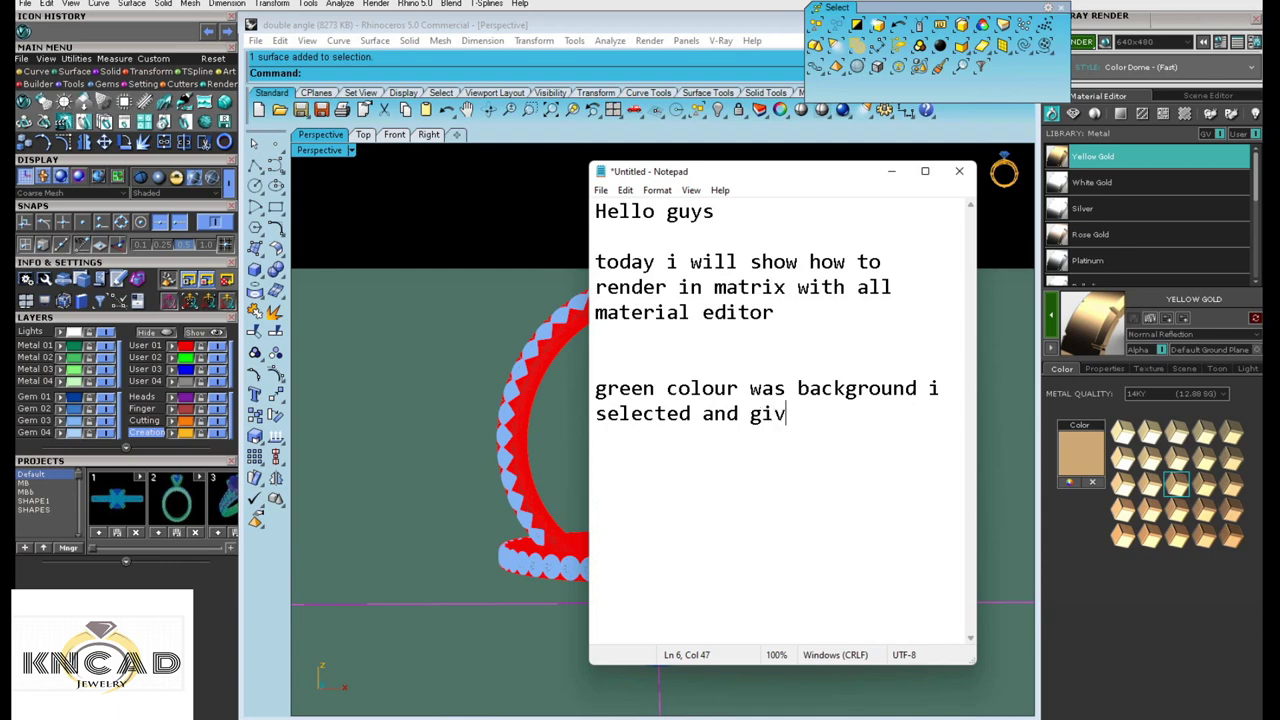
{"action": "type", "text": "ing "}
{"action": "type", "text": "pro"}
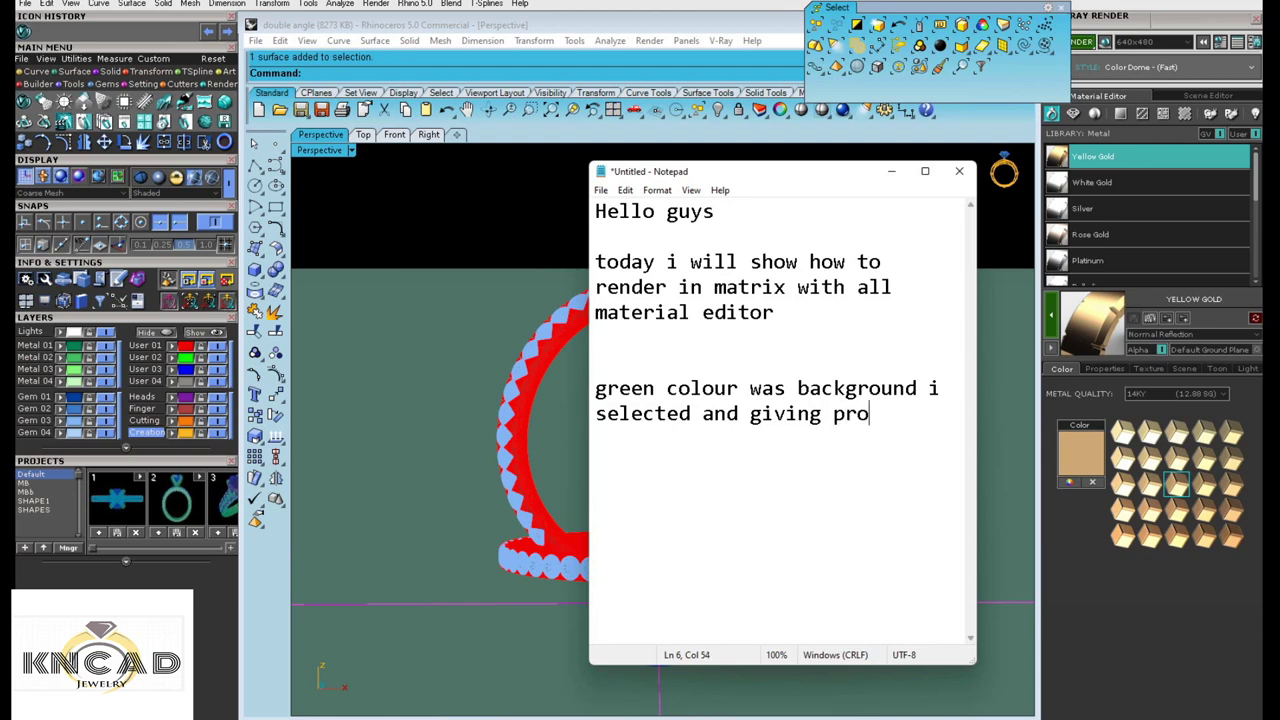
{"action": "type", "text": "perties to "}
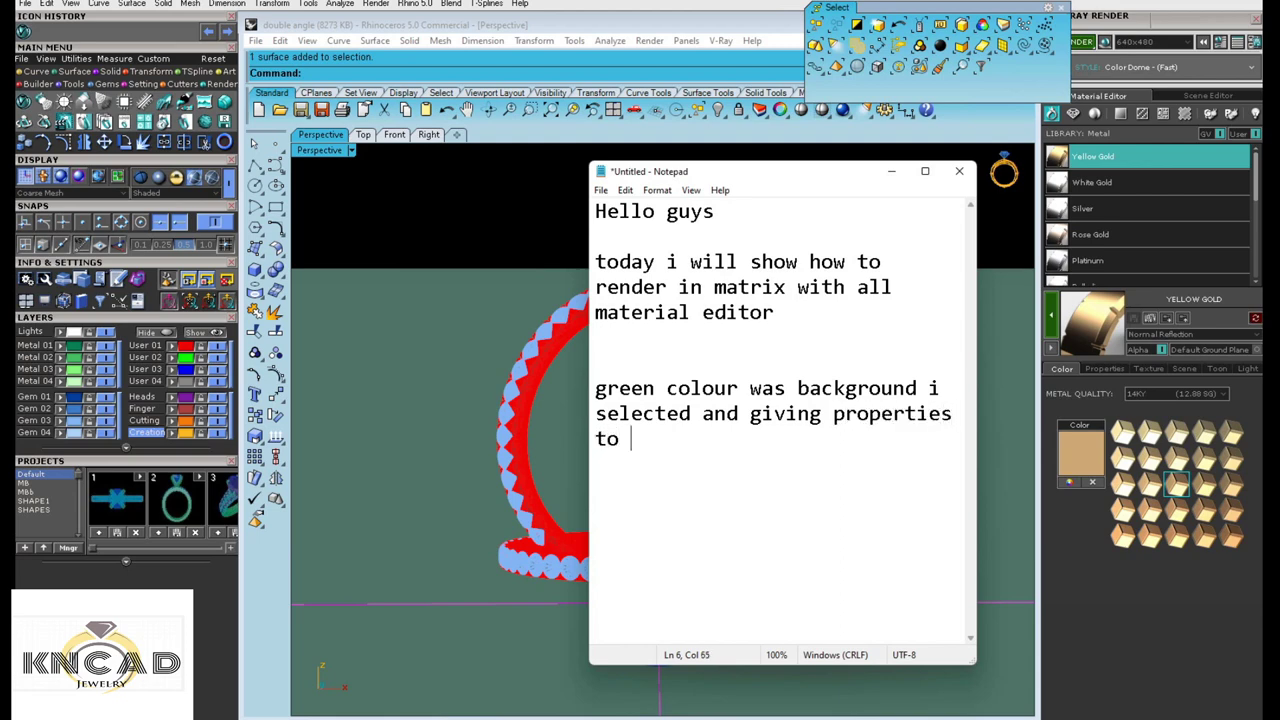
{"action": "type", "text": "wh"}
{"action": "key", "text": "BackSpace"}
{"action": "type", "text": "face"}
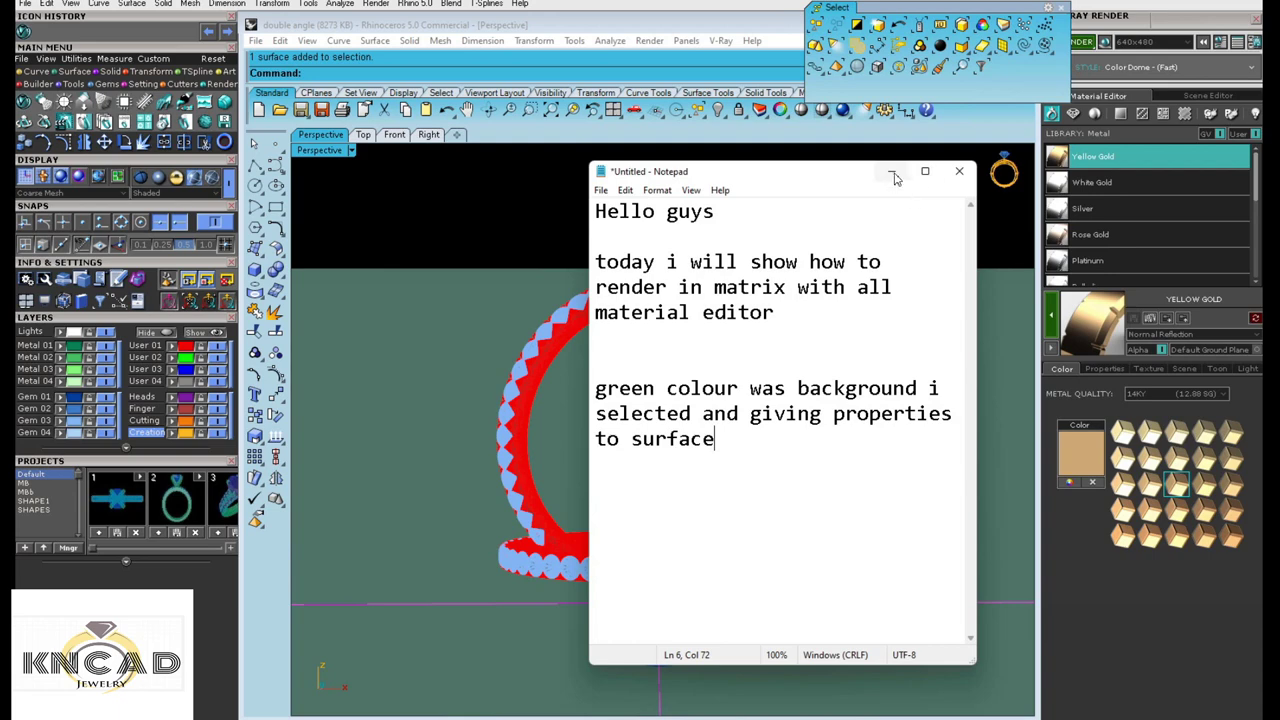
{"action": "left_click", "coordinate": [891, 171]}
- Load White Matte from the GroundPlaneColor library as the ground plane material
{"action": "left_click", "coordinate": [1087, 160]}
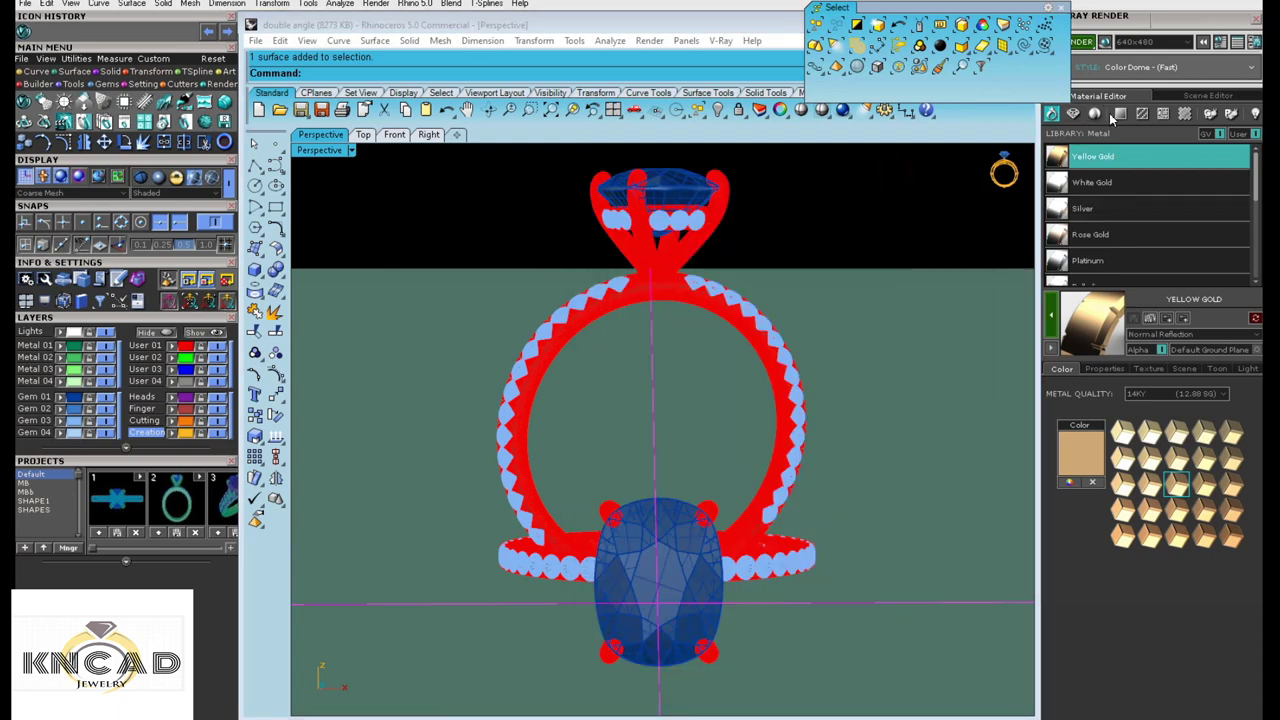
{"action": "left_click", "coordinate": [1120, 114]}
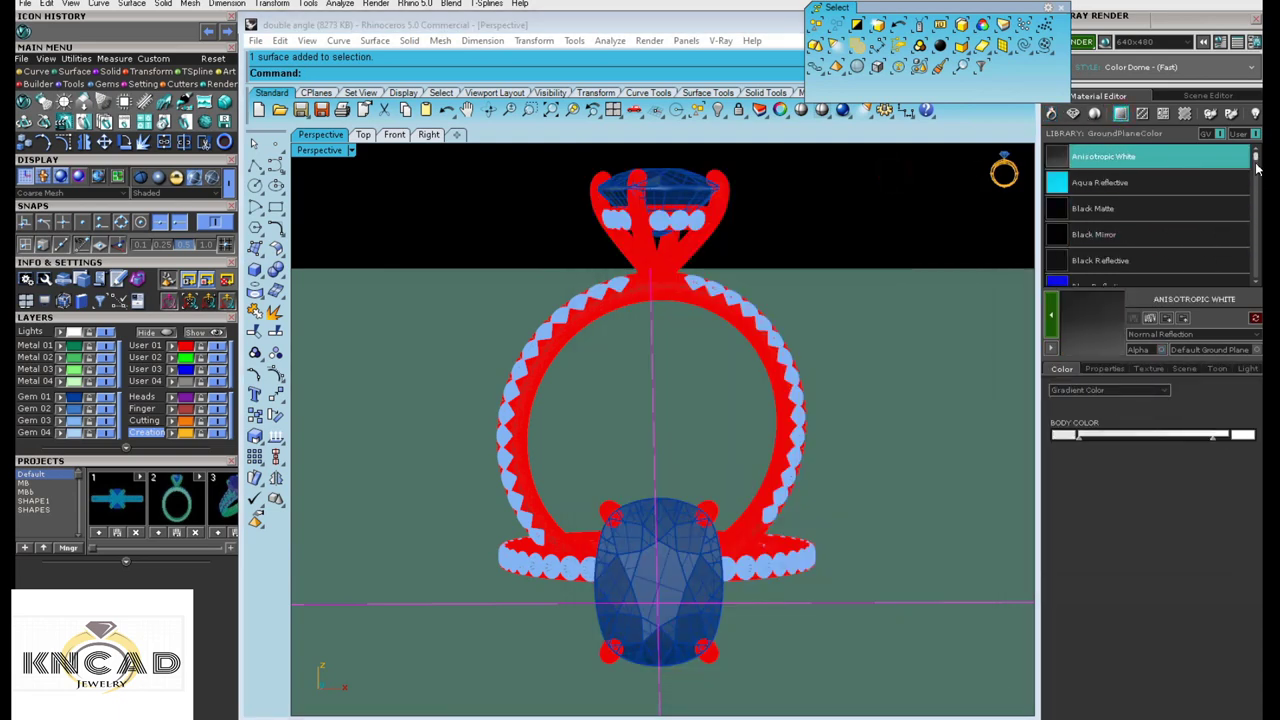
{"action": "scroll", "coordinate": [1258, 200], "scroll_direction": "down", "scroll_amount": 2}
{"action": "scroll", "coordinate": [1200, 210], "scroll_direction": "down", "scroll_amount": 3}
{"action": "scroll", "coordinate": [1180, 200], "scroll_direction": "down", "scroll_amount": 3}
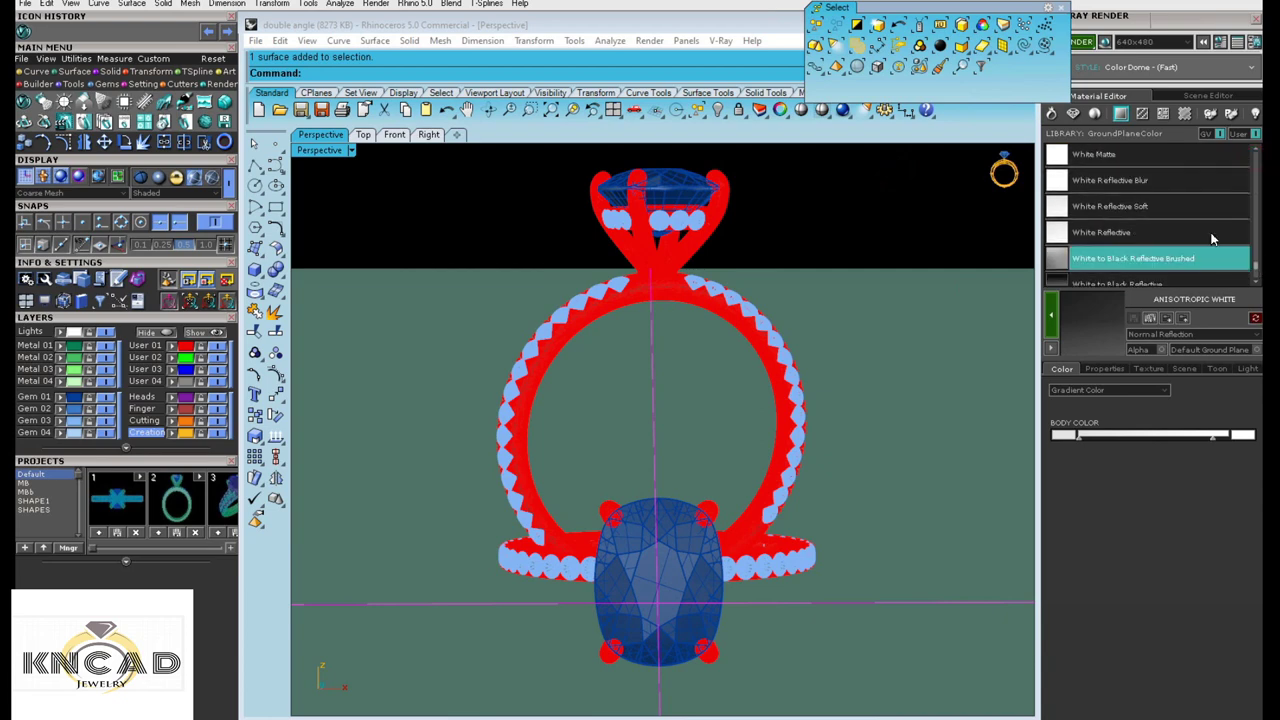
{"action": "left_click", "coordinate": [1124, 167]}
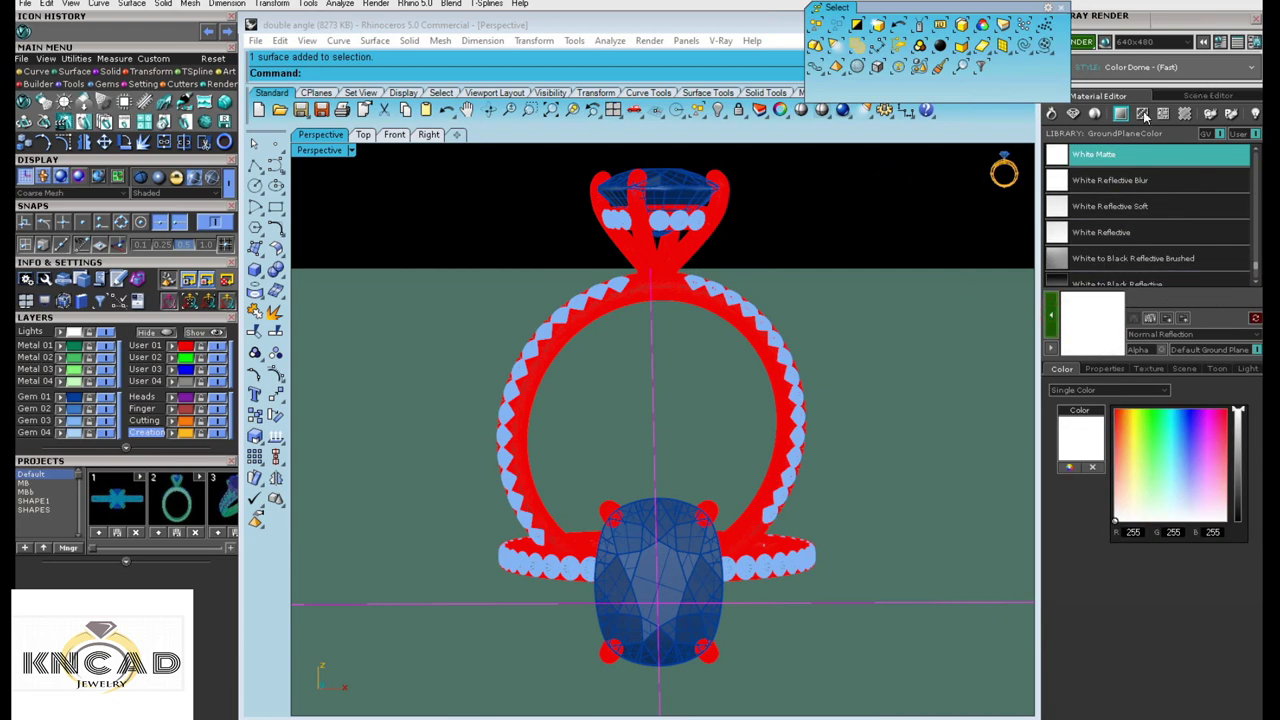
{"action": "left_click", "coordinate": [829, 650]}
{"action": "type", "text": "now"}
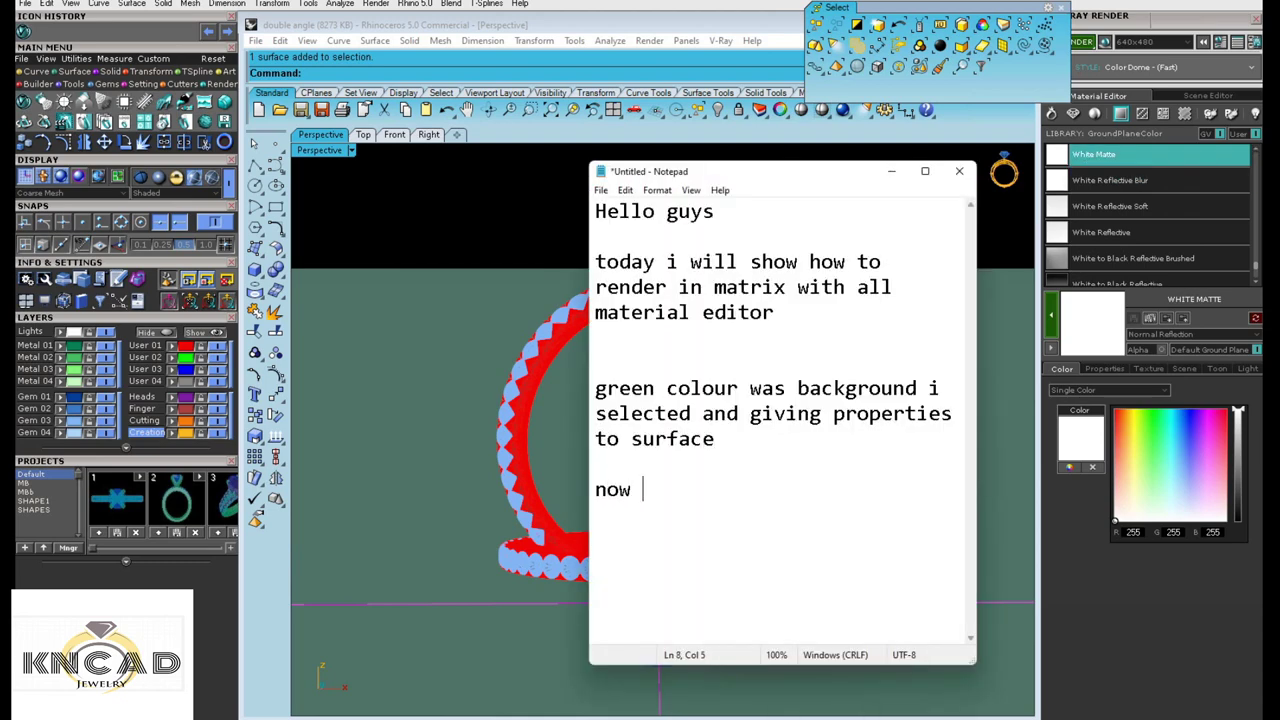
- Type the line 'now go to matrieal editor' in the notes
{"action": "type", "text": "got "}
{"action": "type", "text": "o "}
{"action": "type", "text": "matrieal "}
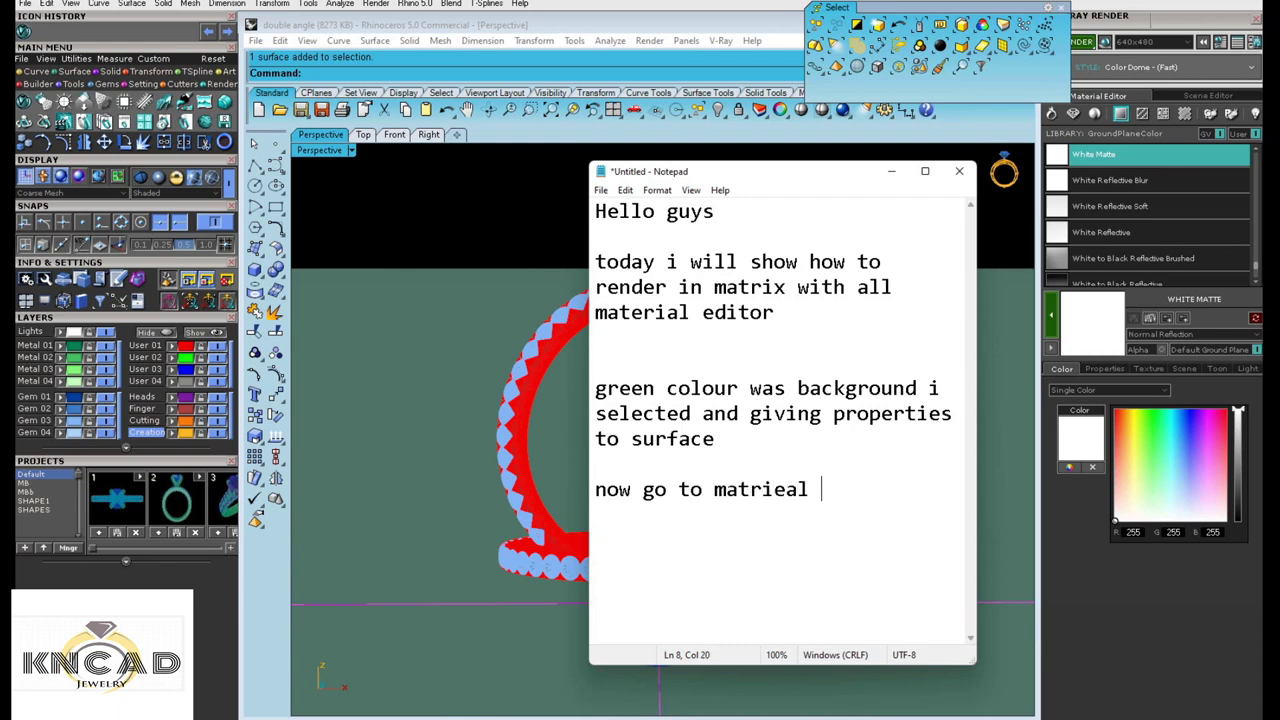
{"action": "type", "text": "e"}
{"action": "type", "text": "torand se"}
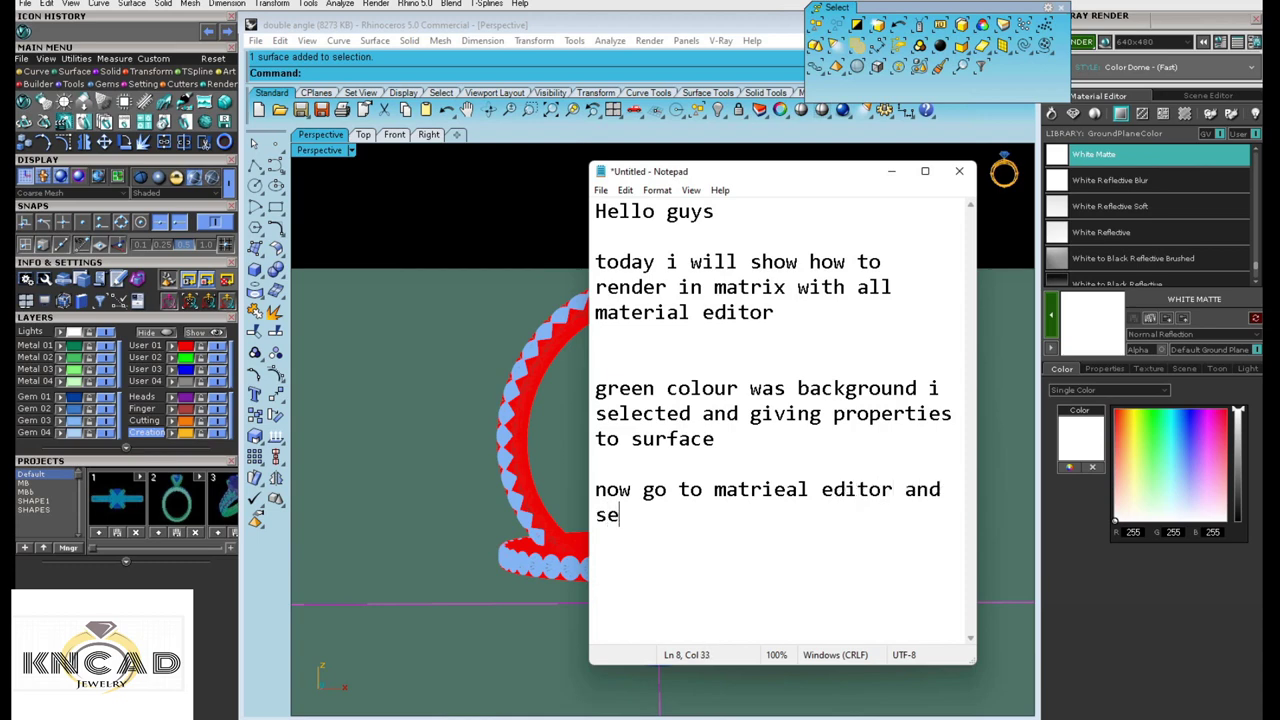
{"action": "key", "text": "BackSpace"}
{"action": "key", "text": "BackSpace"}
{"action": "key", "text": "BackSpace"}
- Open White Matte's reflection settings and render a preview of the material
{"action": "left_click", "coordinate": [893, 175]}
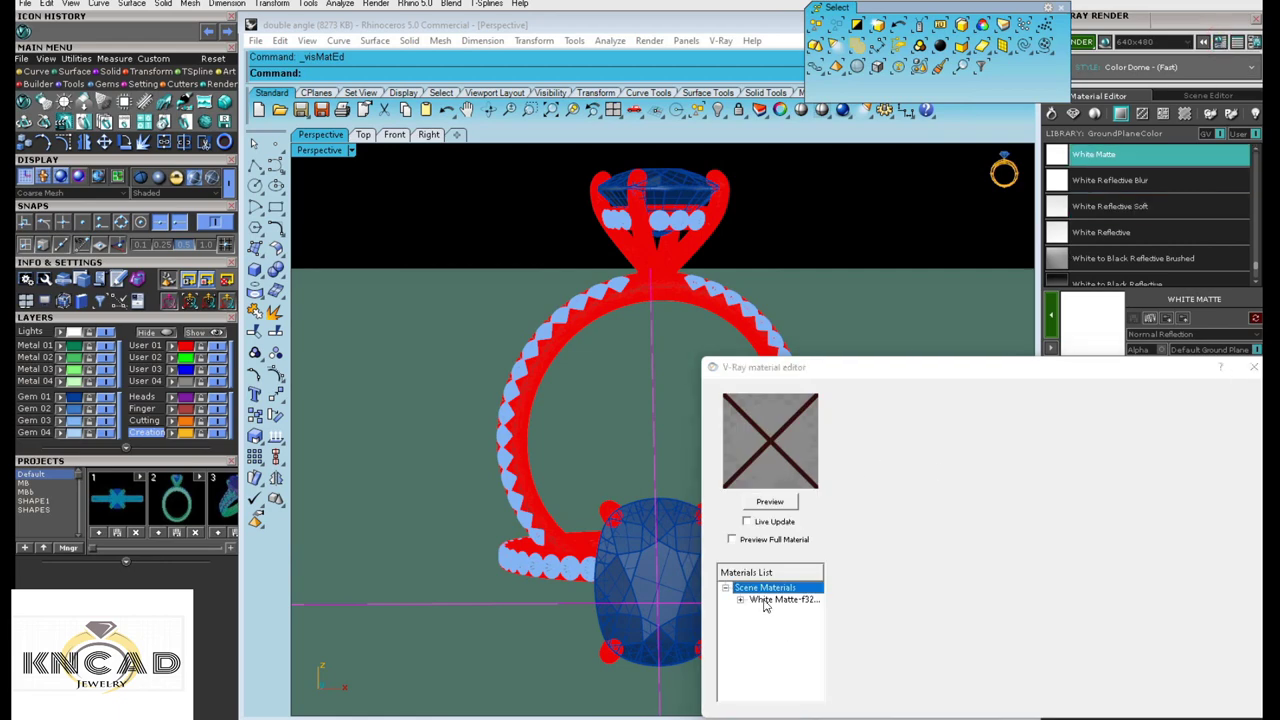
{"action": "left_click", "coordinate": [765, 600]}
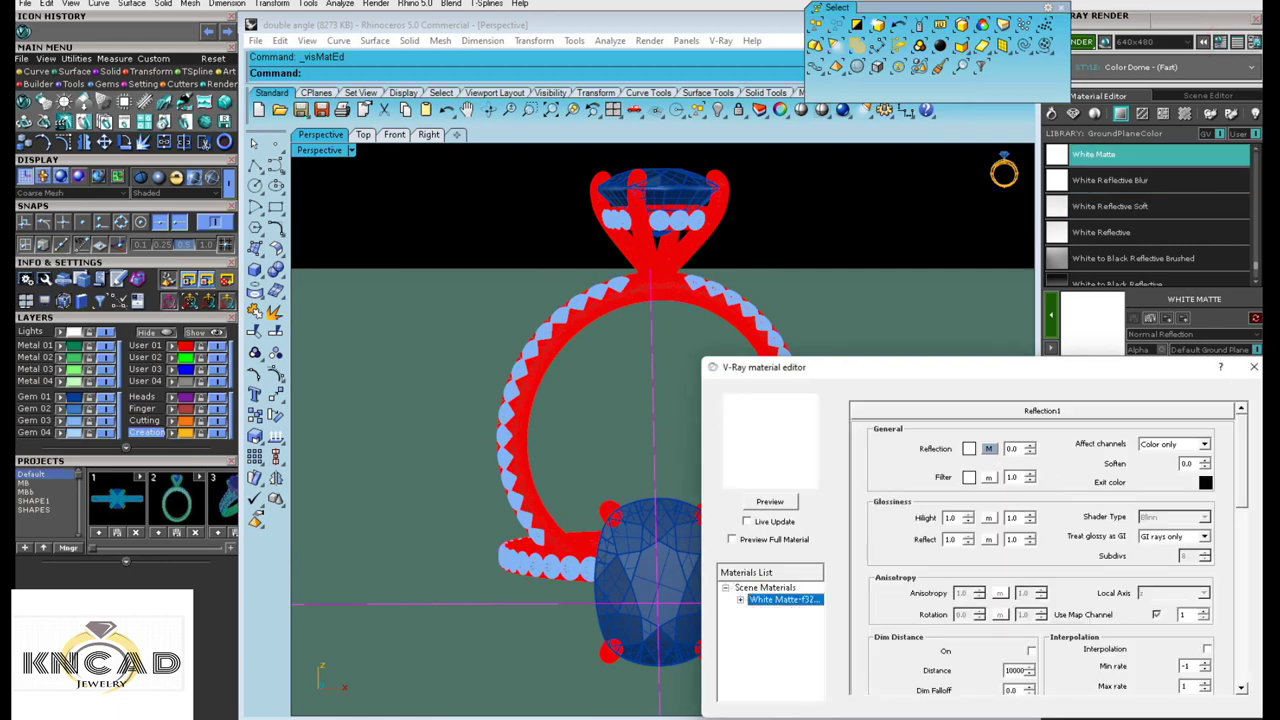
{"action": "left_click", "coordinate": [772, 505]}
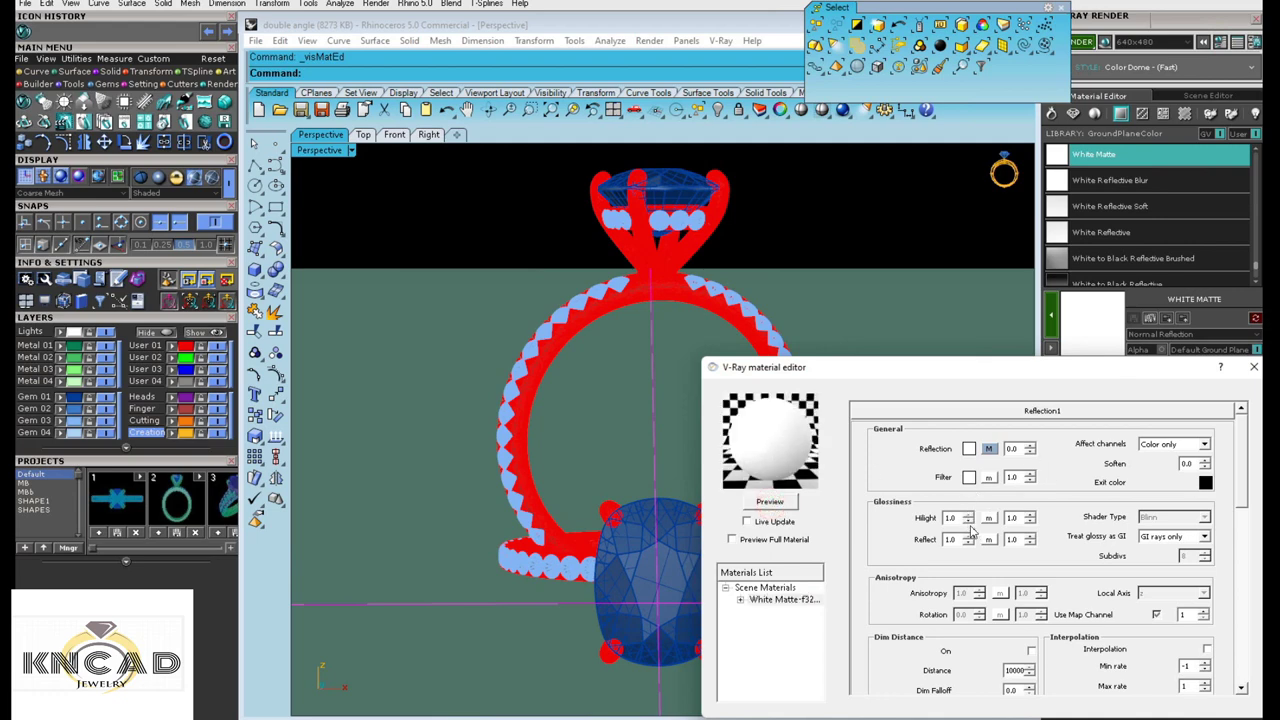
{"action": "left_click", "coordinate": [930, 452]}
{"action": "left_click", "coordinate": [1022, 449]}
{"action": "double_click", "coordinate": [1019, 448]}
{"action": "left_click", "coordinate": [769, 503]}
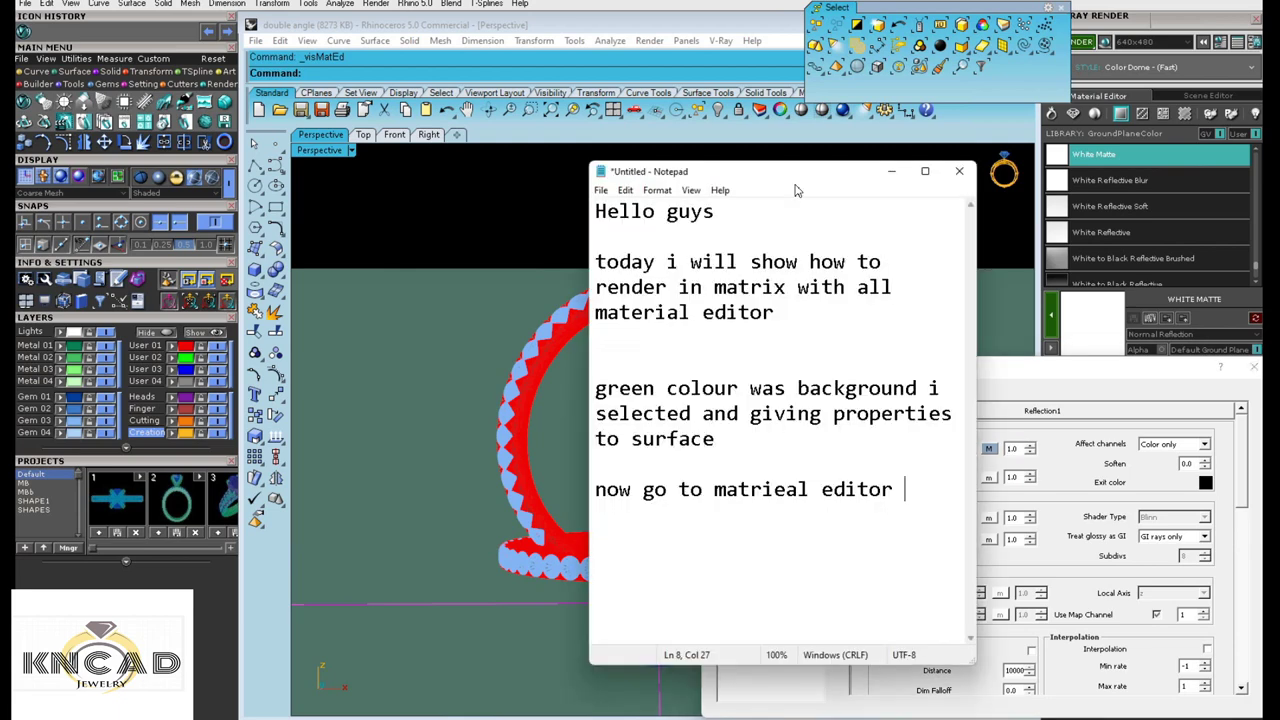
- Add the note 'you can reflection as much you want'
{"action": "left_click_drag", "start_coordinate": [731, 171], "coordinate": [401, 135]}
{"action": "type", "text": "yo"}
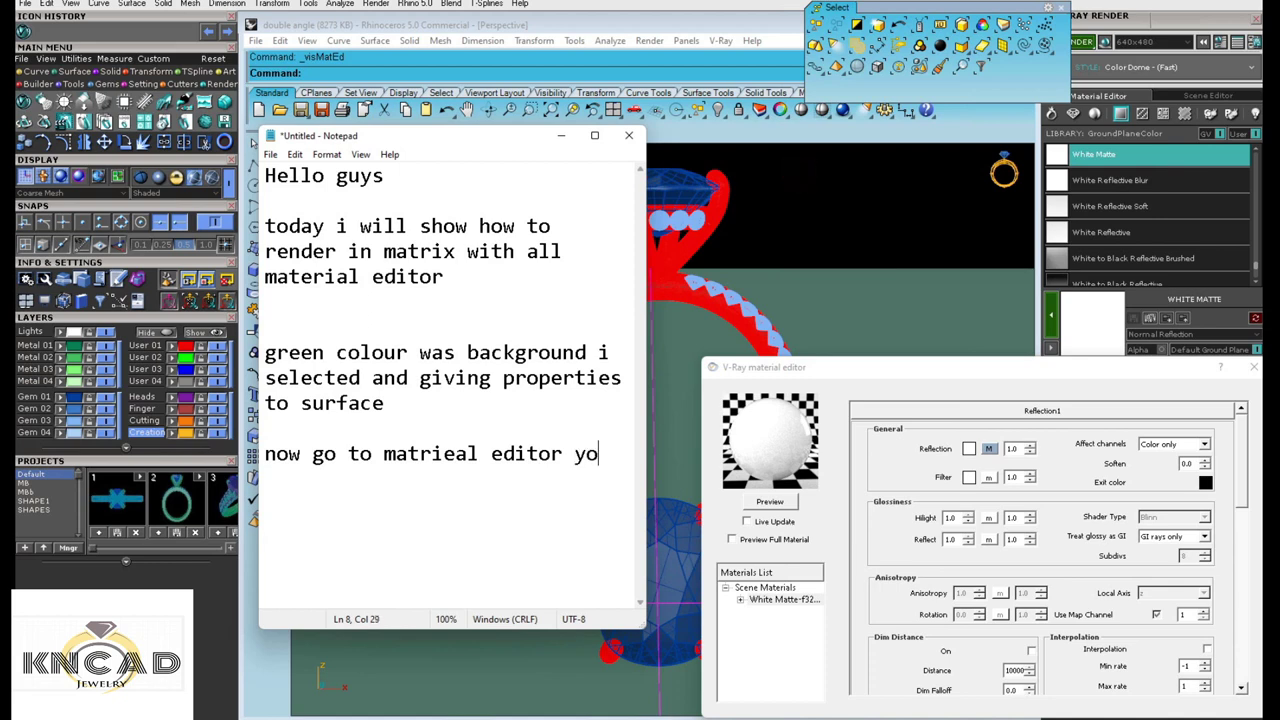
{"action": "type", "text": "u can refle"}
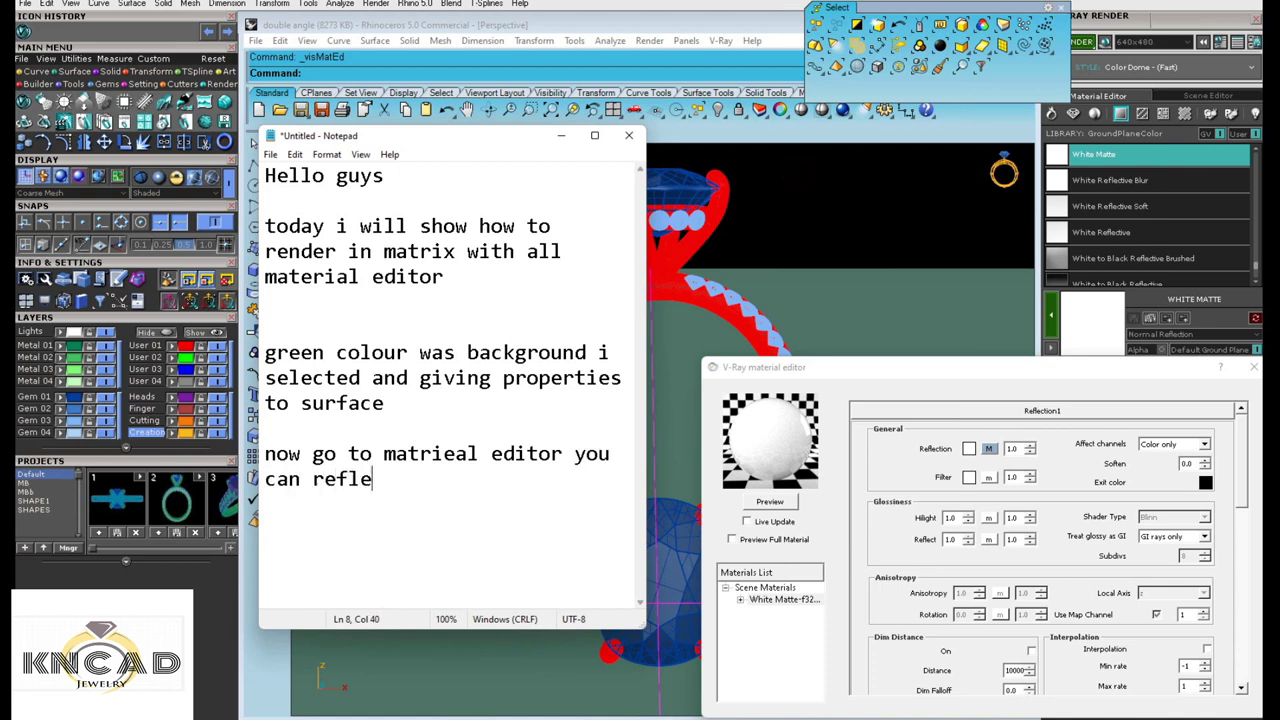
{"action": "type", "text": "ction as "}
{"action": "type", "text": "much you "}
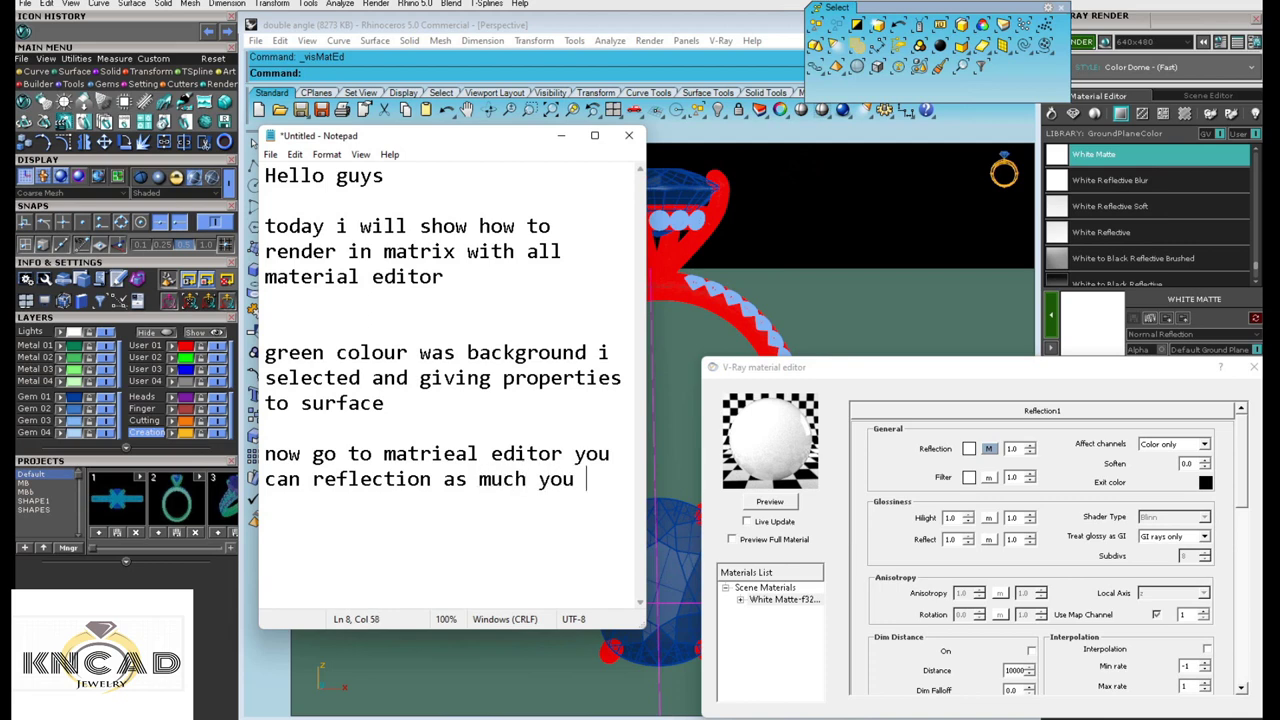
{"action": "type", "text": "want"}
{"action": "left_click", "coordinate": [561, 135]}
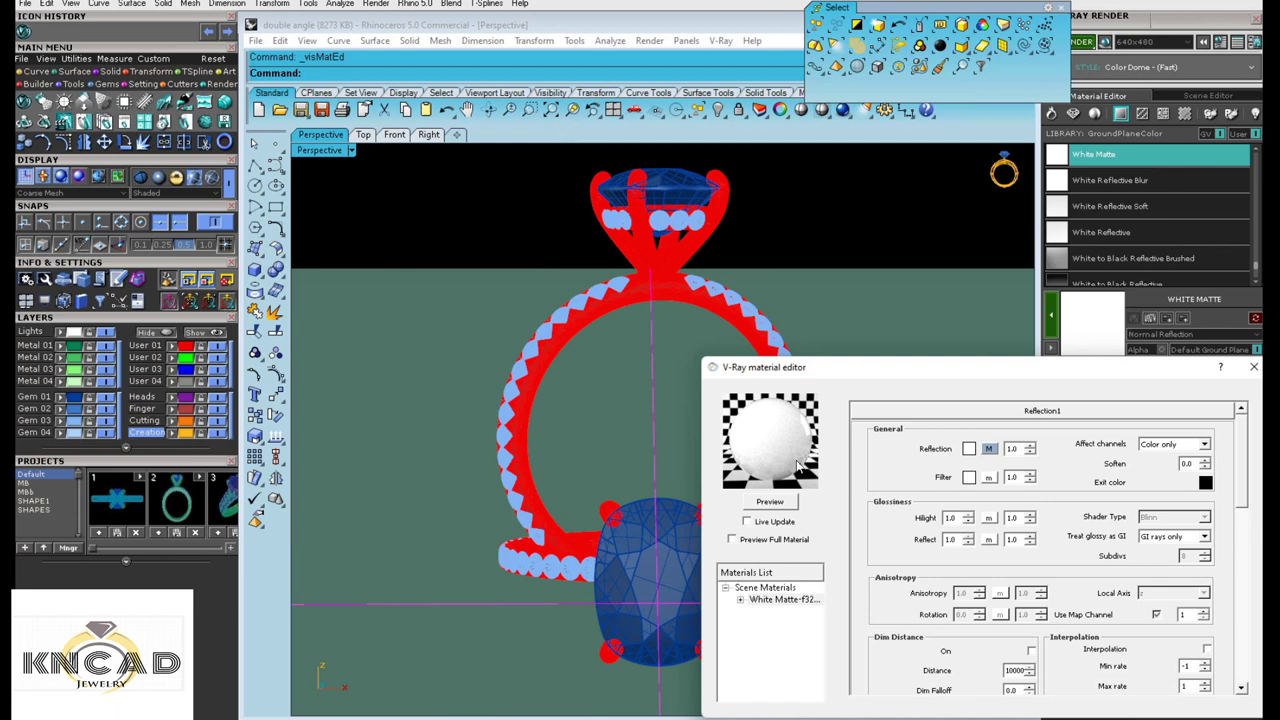
- Try Reflection at 0, then set it to 5.0 and preview the material
{"action": "double_click", "coordinate": [1010, 449]}
{"action": "type", "text": "0."}
{"action": "left_click", "coordinate": [769, 504]}
{"action": "double_click", "coordinate": [1012, 449]}
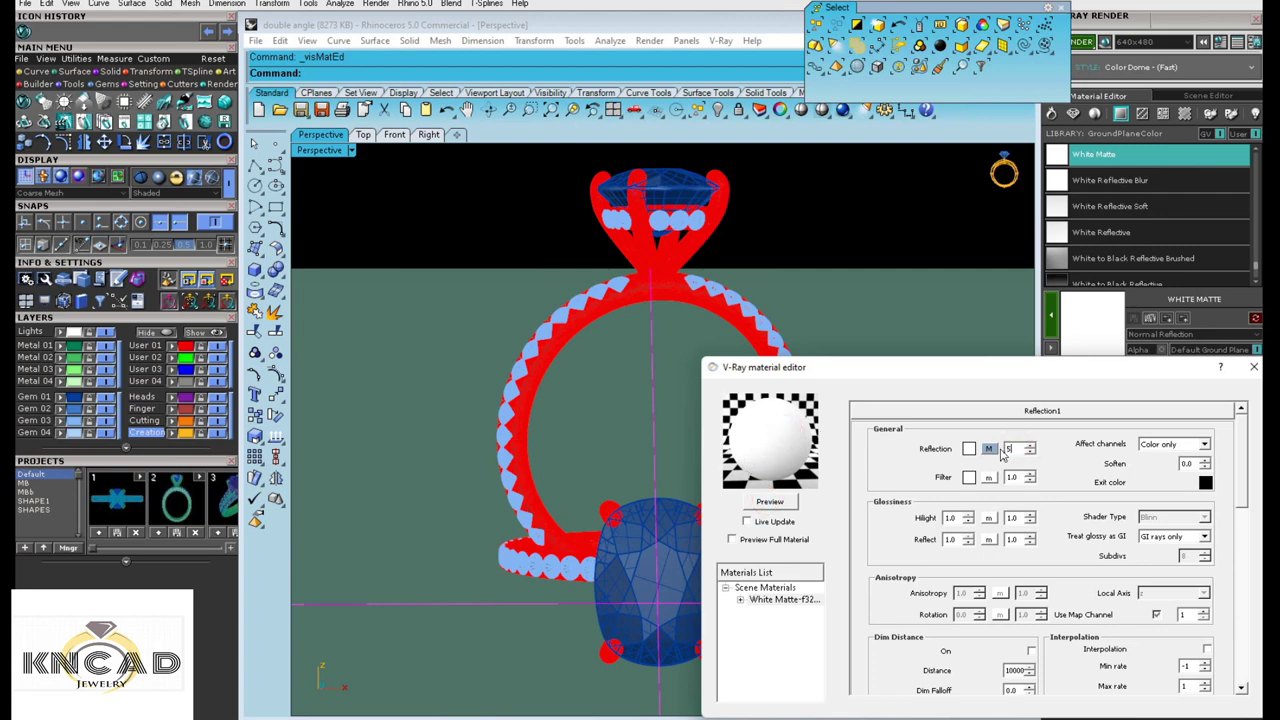
{"action": "type", "text": "5"}
{"action": "left_click", "coordinate": [764, 505]}
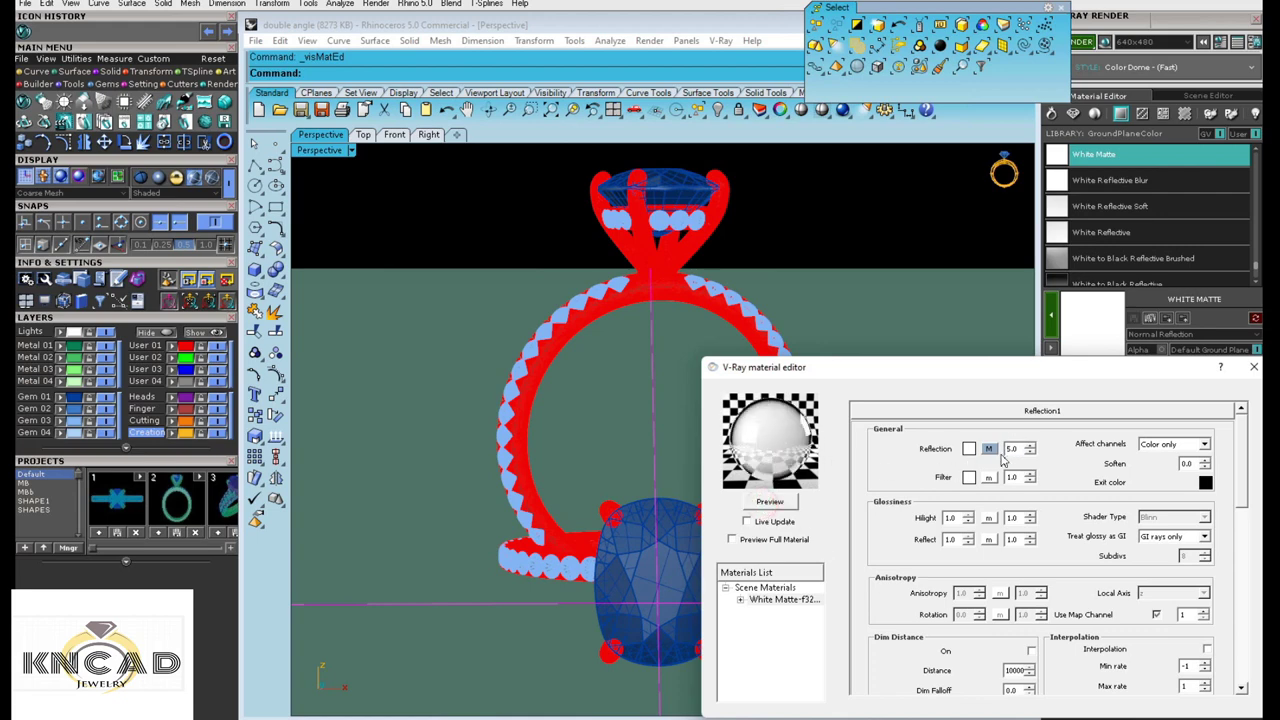
- Add the note 'if give more amount then it will became glass'
{"action": "key", "text": "alt+Tab"}
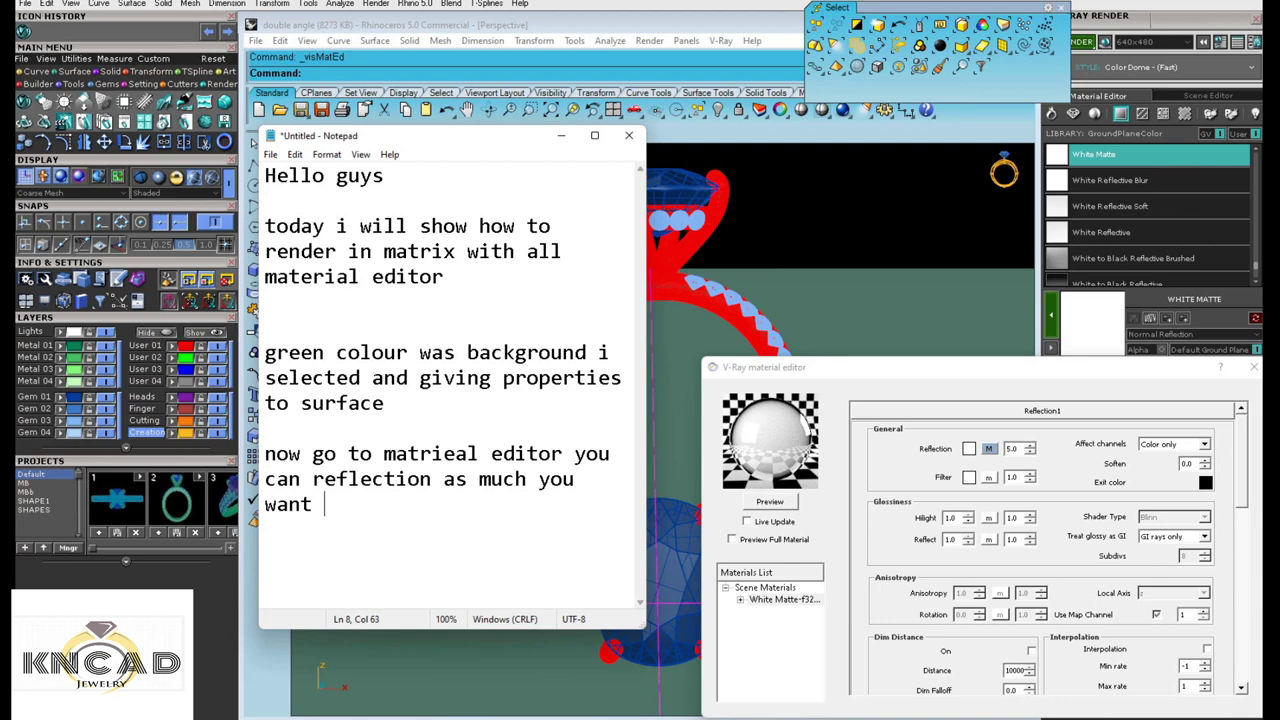
{"action": "key", "text": "Return"}
{"action": "key", "text": "Return"}
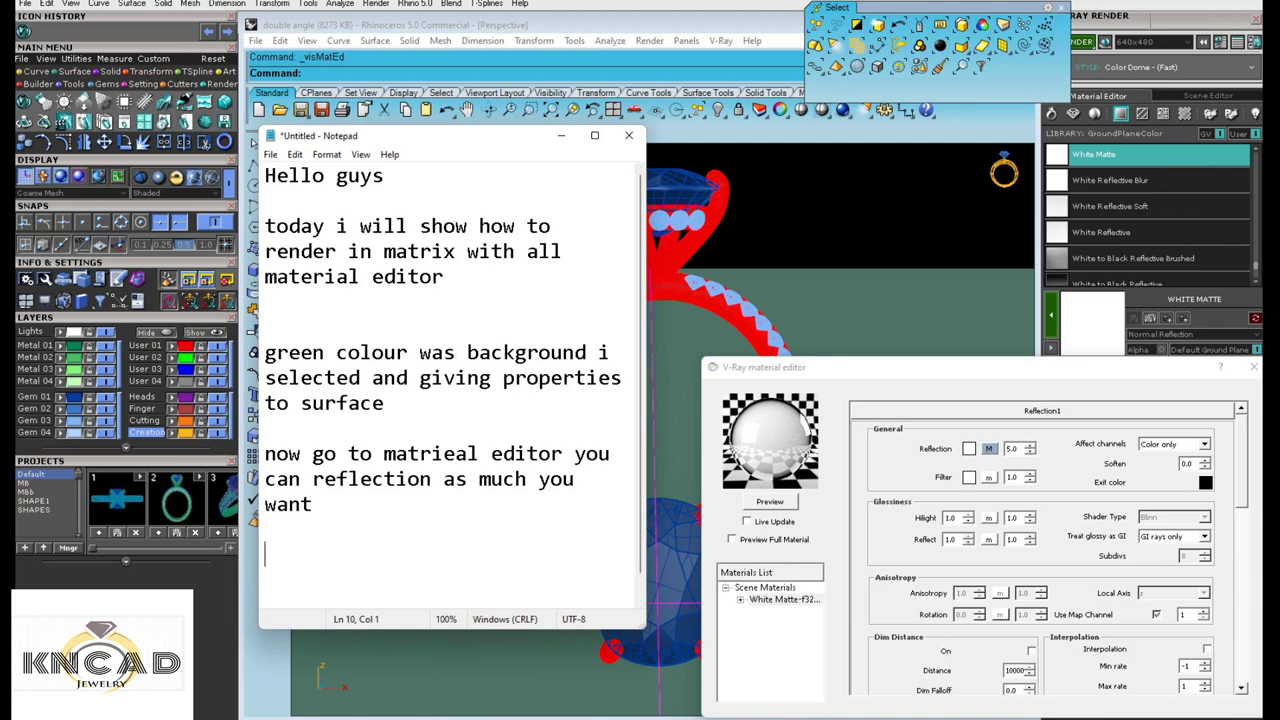
{"action": "type", "text": "if "}
{"action": "type", "text": "i g"}
{"action": "type", "text": "o"}
{"action": "key", "text": "BackSpace"}
{"action": "type", "text": "ive "}
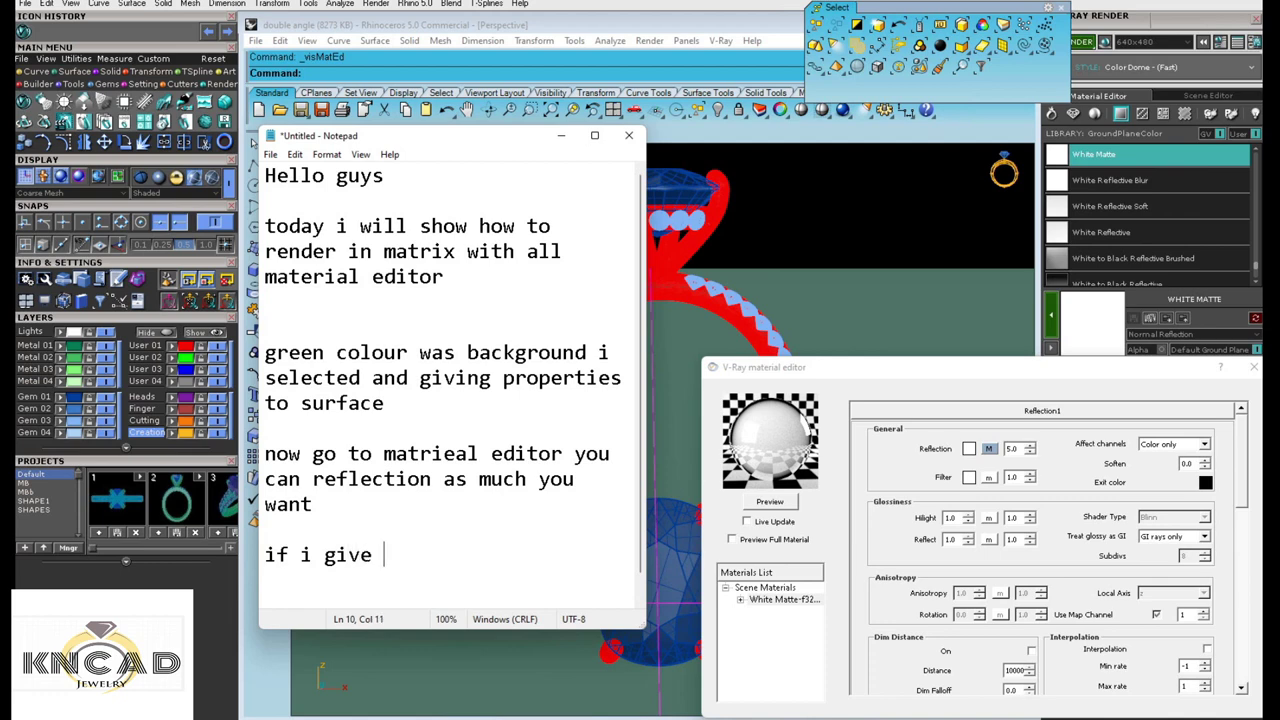
{"action": "type", "text": "more amoun"}
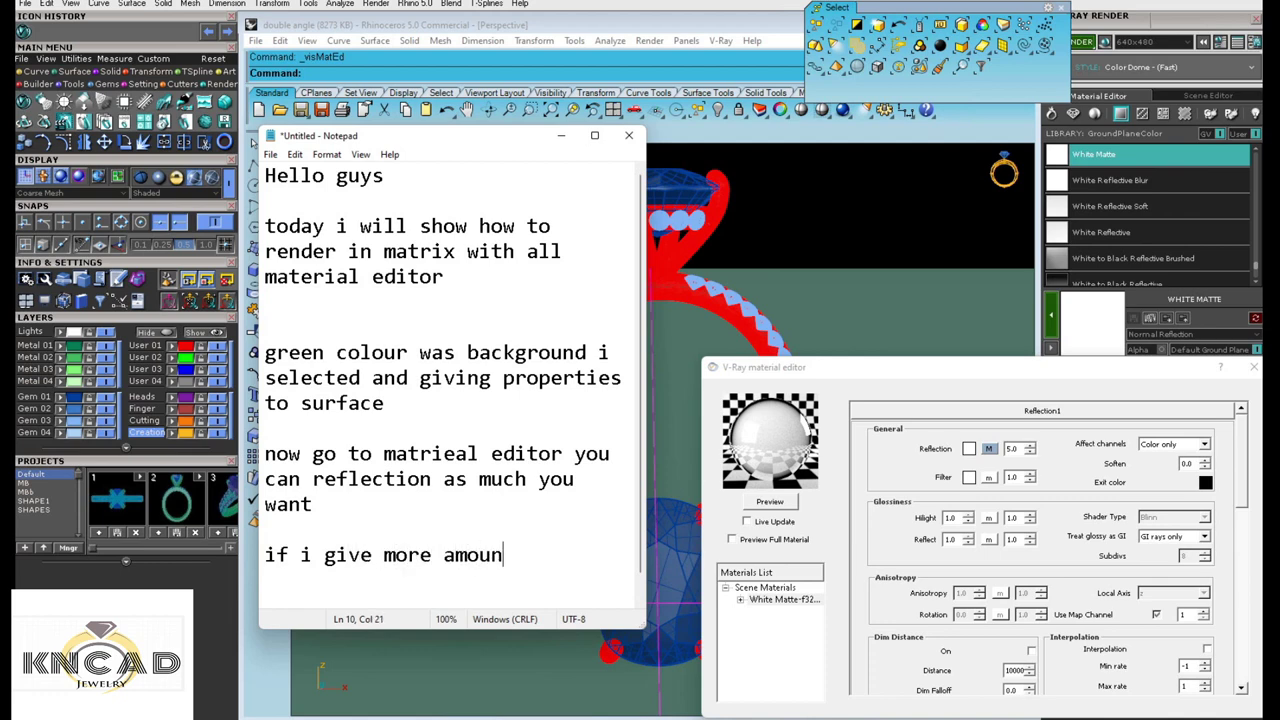
{"action": "type", "text": "t then "}
{"action": "type", "text": "it w"}
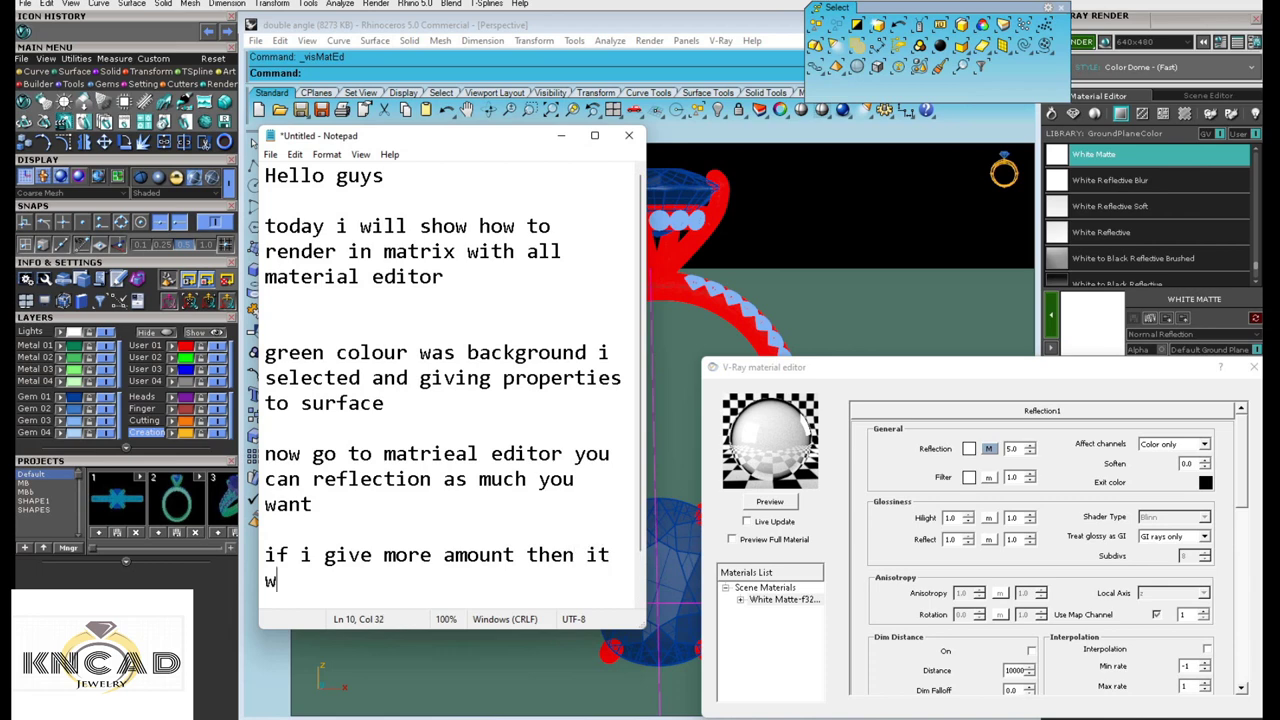
{"action": "type", "text": "ill beca"}
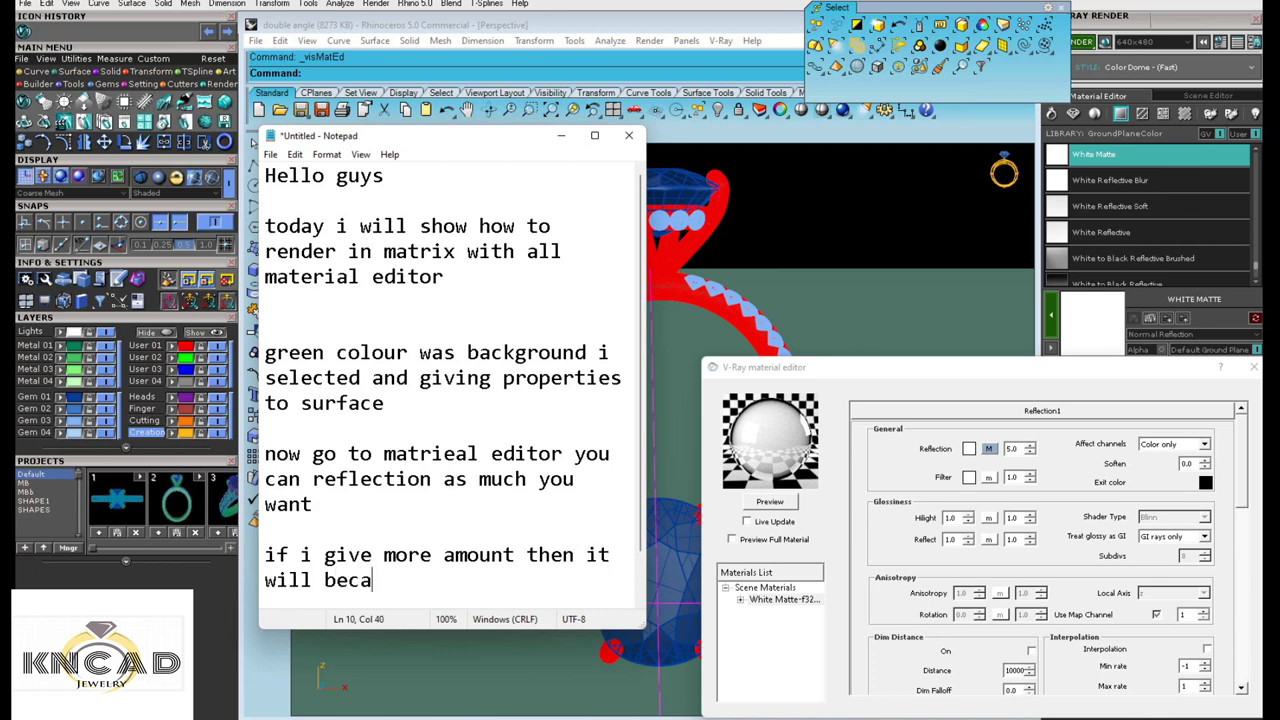
{"action": "type", "text": "me glass"}
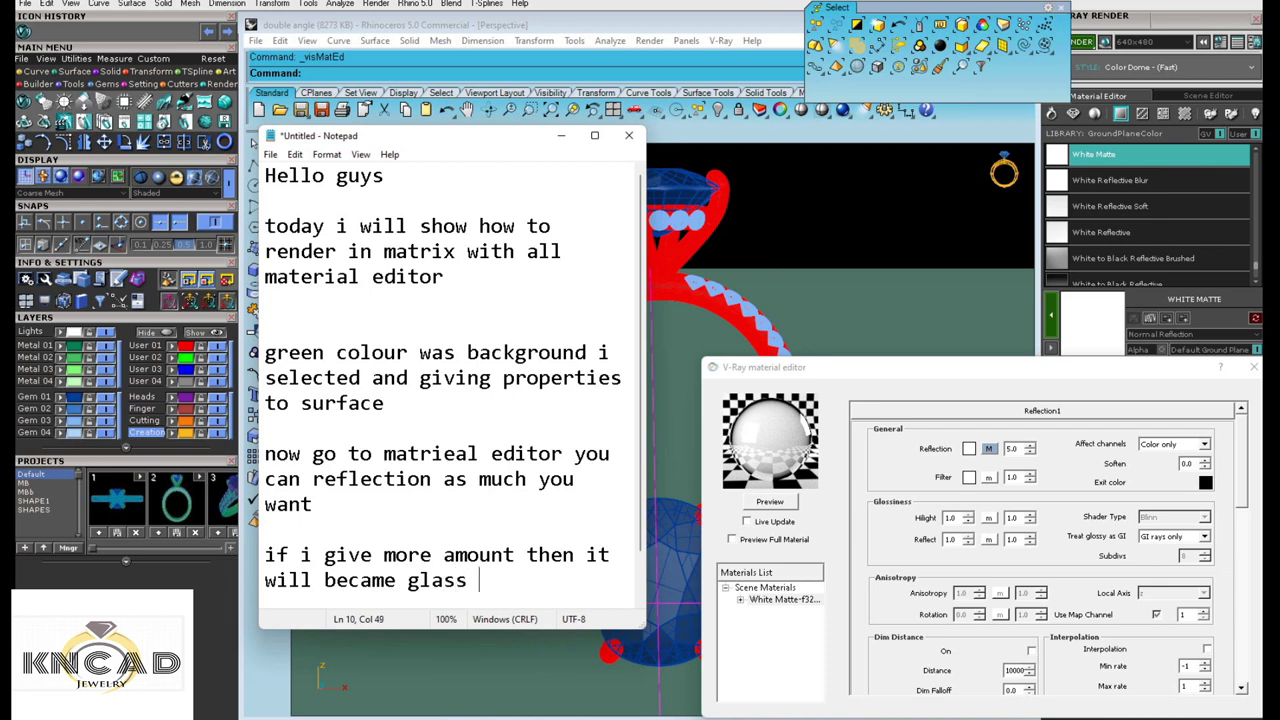
{"action": "left_click", "coordinate": [561, 135]}
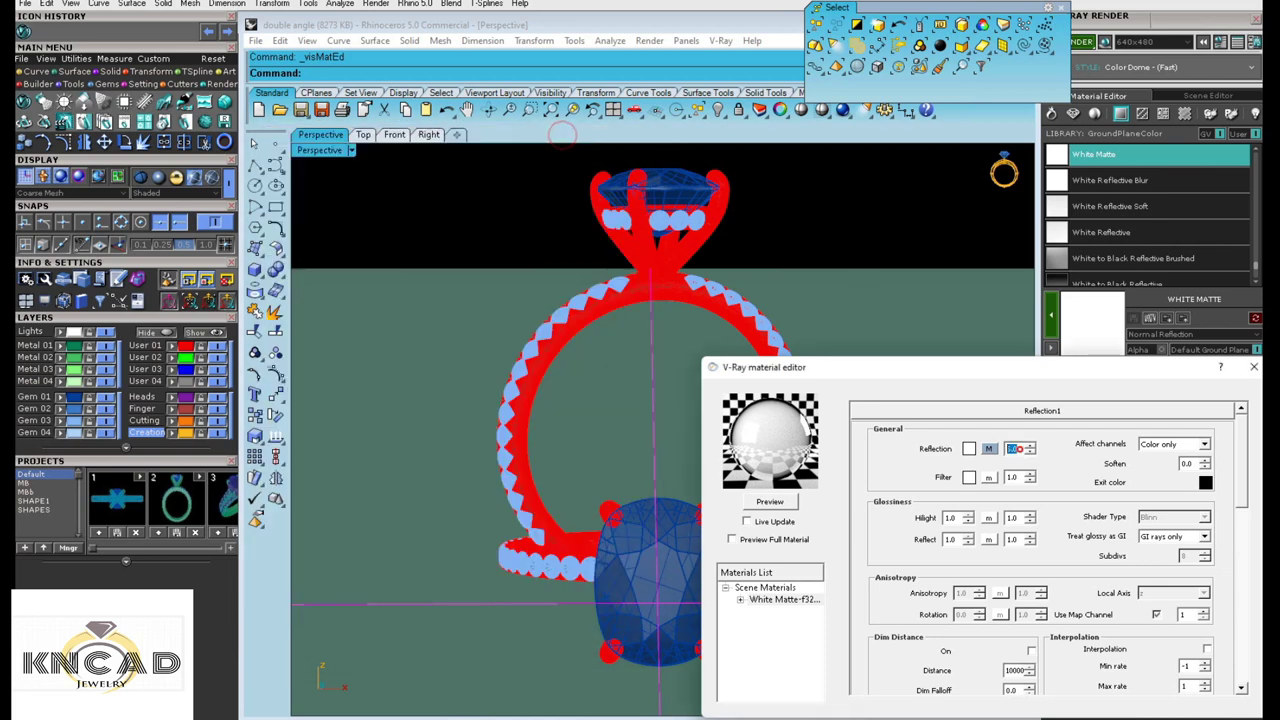
- Set White Matte's Reflection to 0.8 and note 'now right click on matrieal and apply it'
{"action": "left_click", "coordinate": [1015, 448]}
{"action": "left_click", "coordinate": [770, 503]}
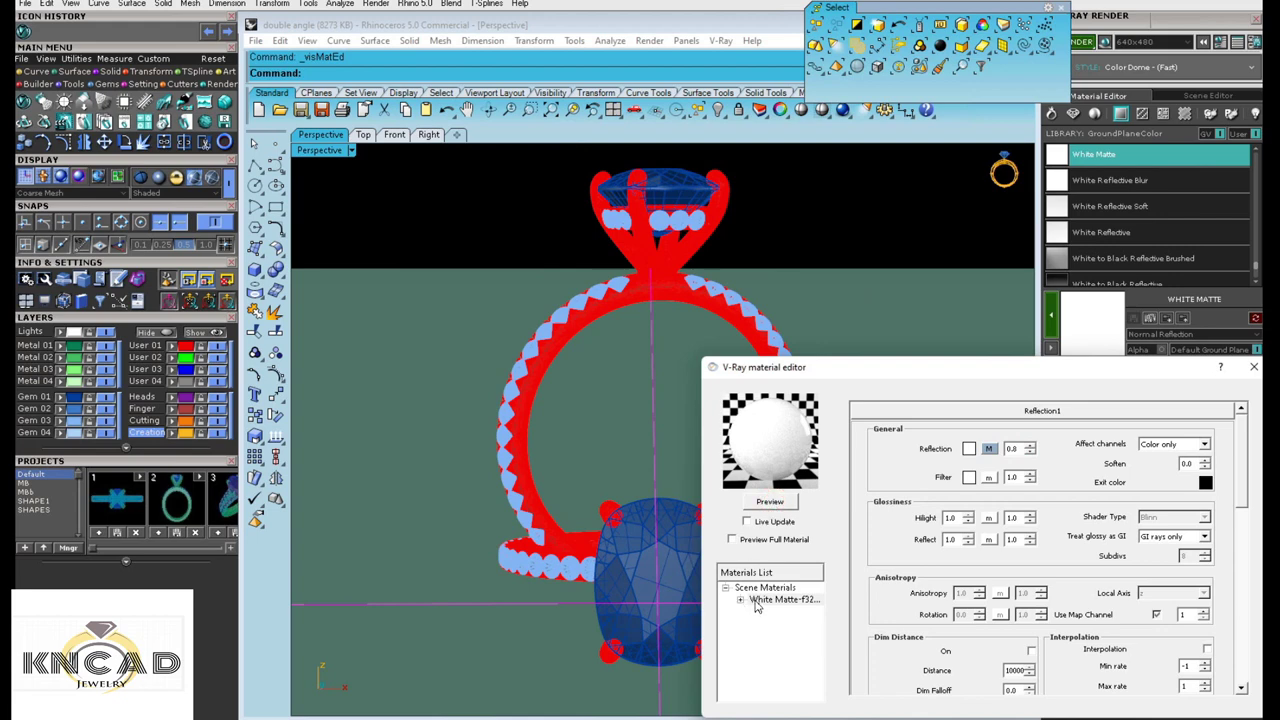
{"action": "key", "text": "alt+Tab"}
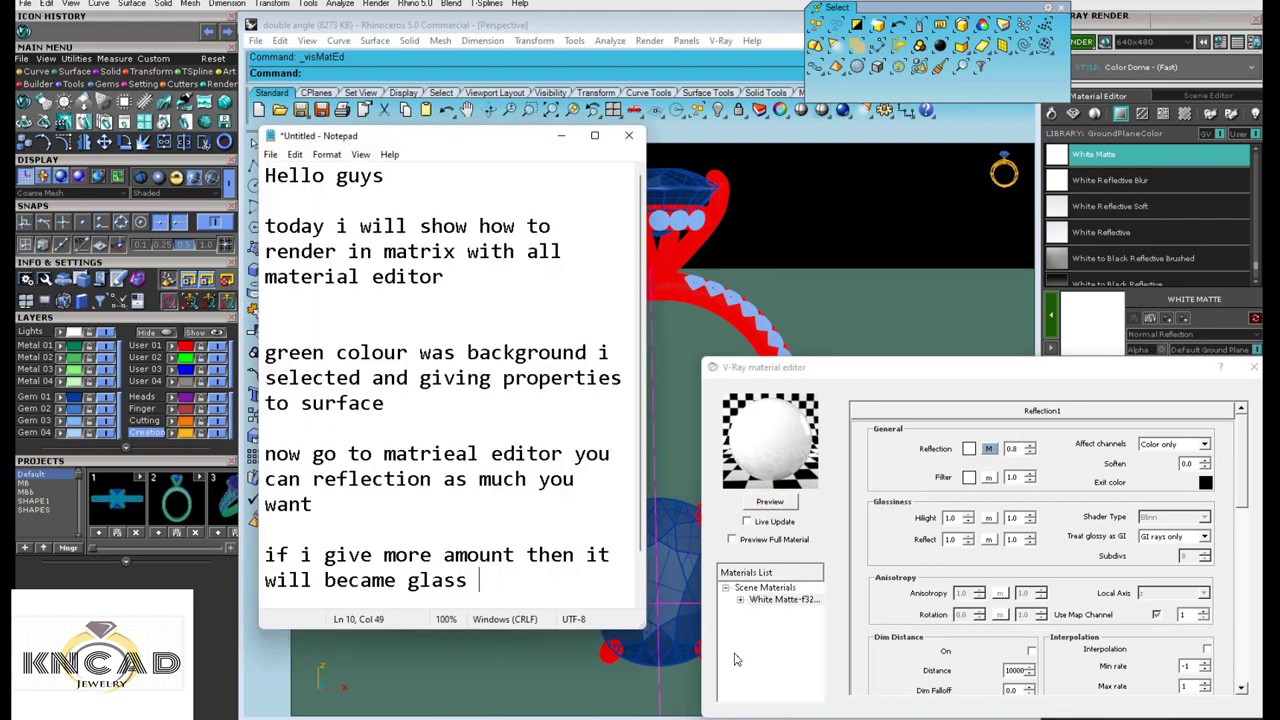
{"action": "key", "text": "Return"}
{"action": "key", "text": "Return"}
{"action": "type", "text": "now r"}
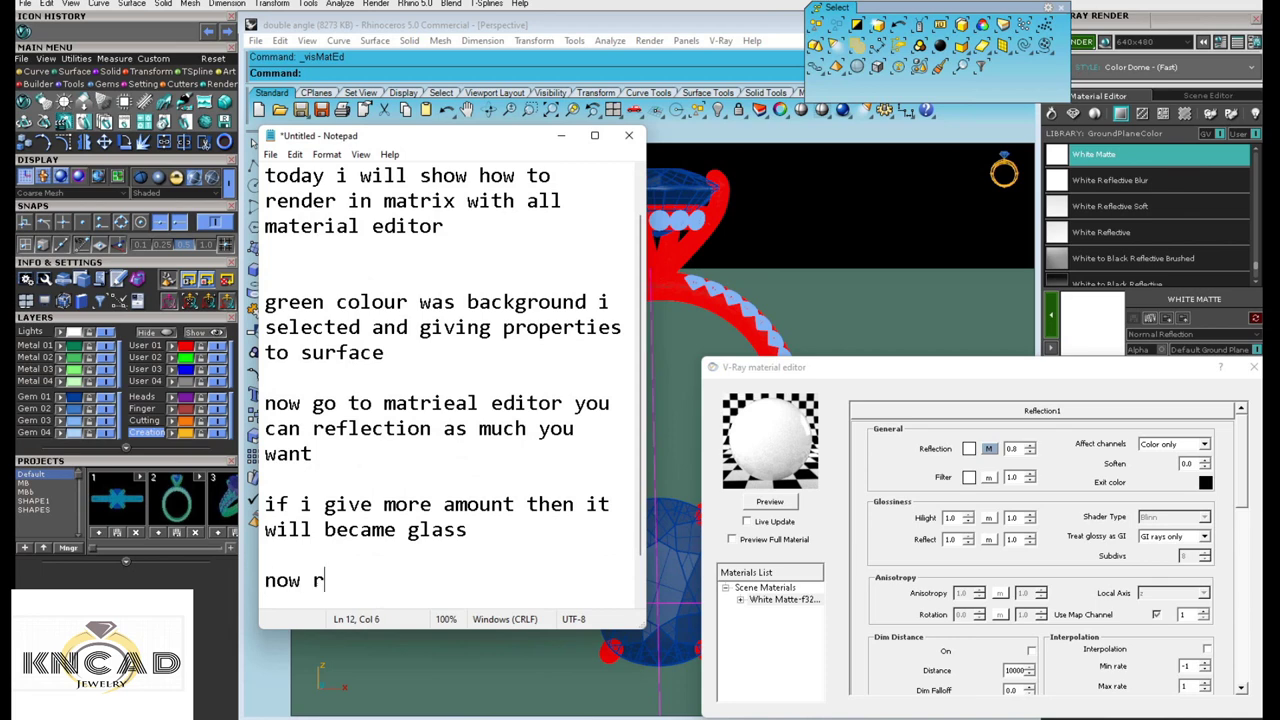
{"action": "type", "text": "ig"}
{"action": "type", "text": "ht click "}
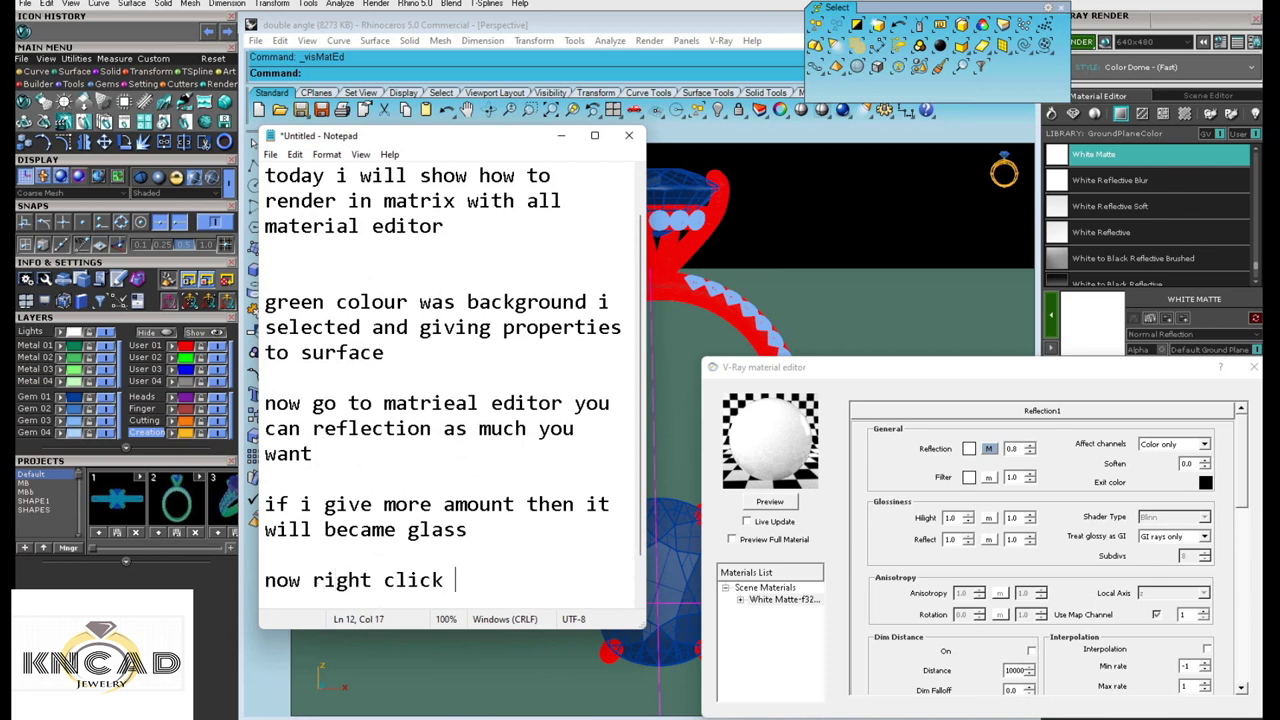
{"action": "type", "text": "on"}
{"action": "type", "text": "h"}
{"action": "type", "text": "ite"}
{"action": "key", "text": "BackSpace"}
{"action": "key", "text": "BackSpace"}
{"action": "key", "text": "BackSpace"}
{"action": "key", "text": "BackSpace"}
{"action": "type", "text": "matriea"}
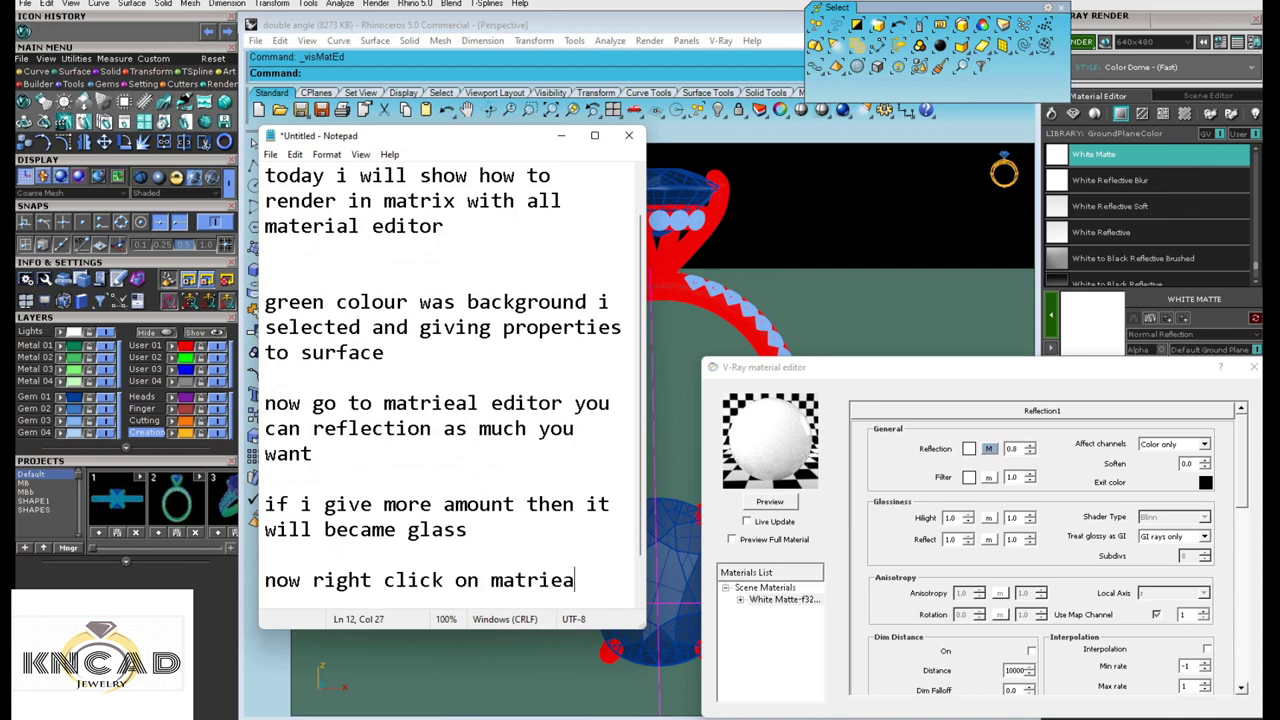
{"action": "type", "text": "l and "}
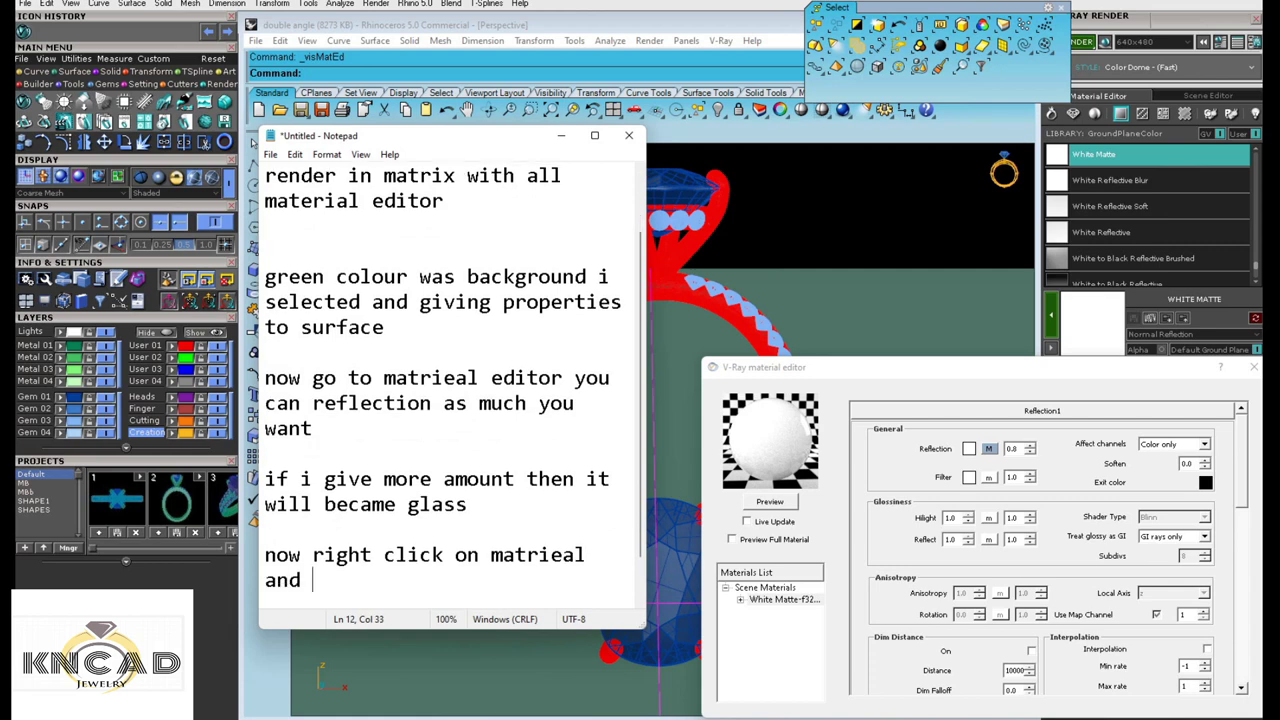
{"action": "type", "text": "apply it"}
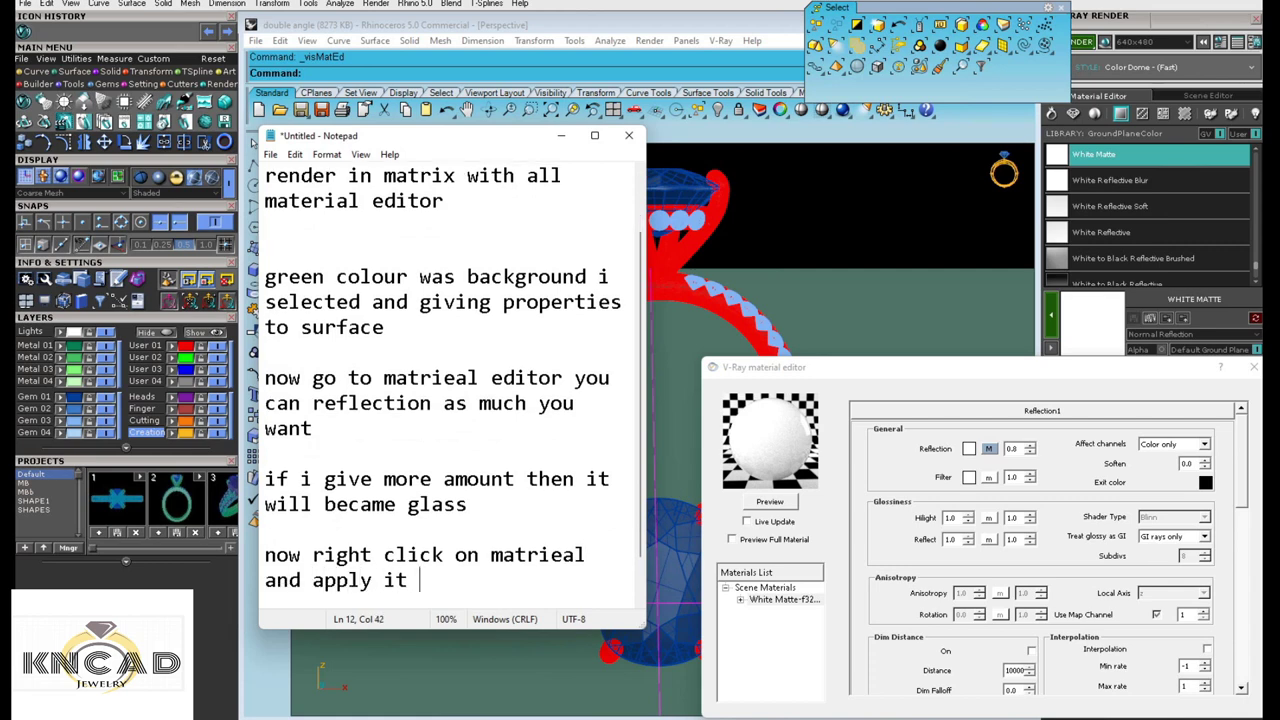
- Apply White Matte to the selected objects and close the V-Ray material editor
{"action": "left_click", "coordinate": [561, 140]}
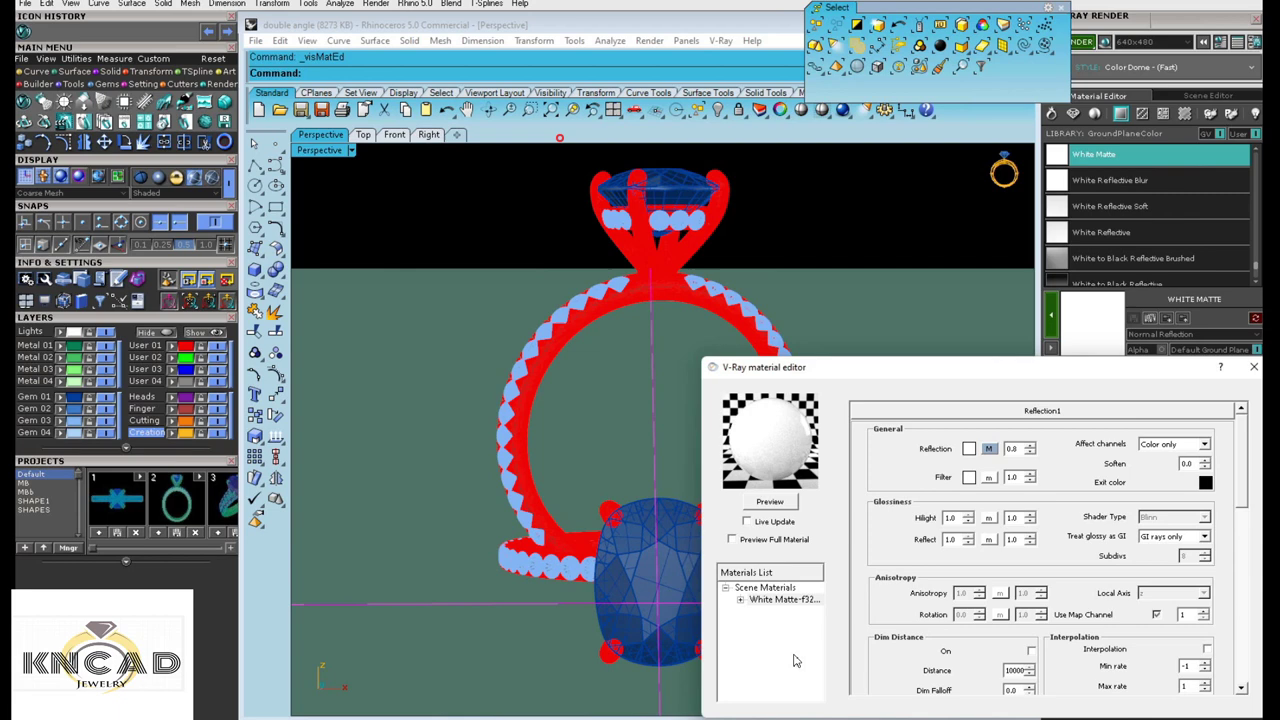
{"action": "right_click", "coordinate": [780, 600]}
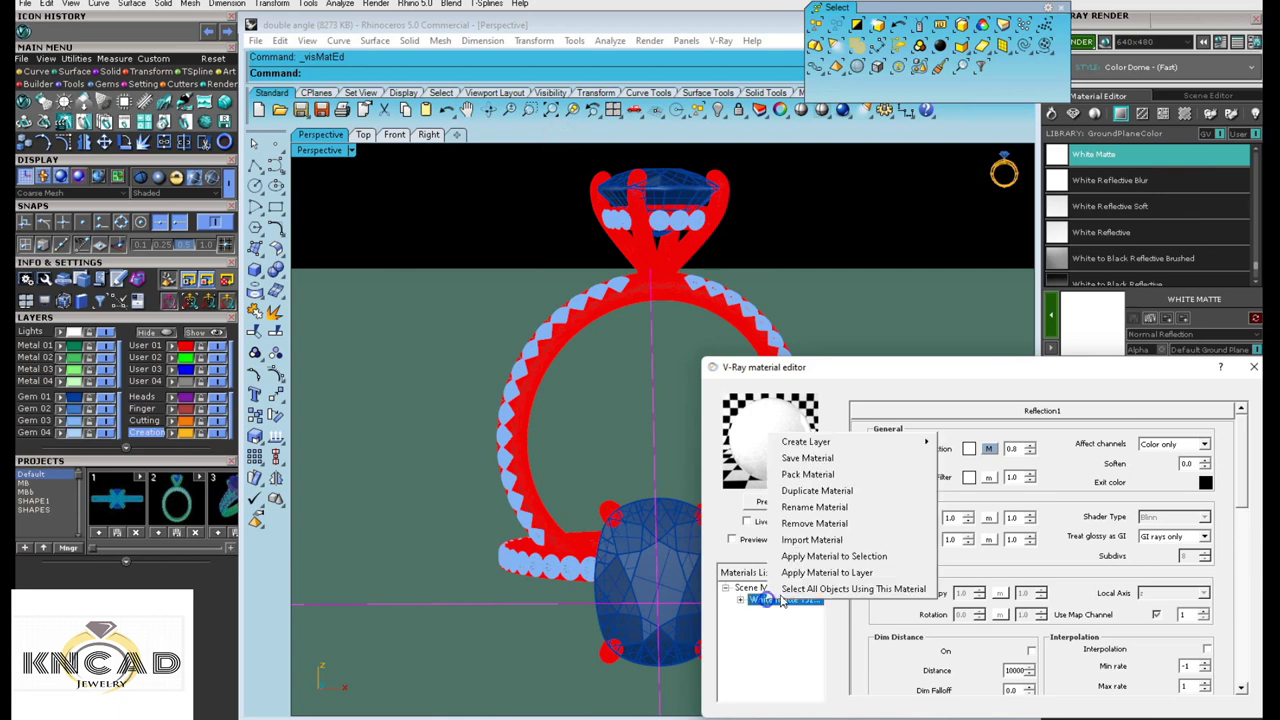
{"action": "left_click", "coordinate": [826, 557]}
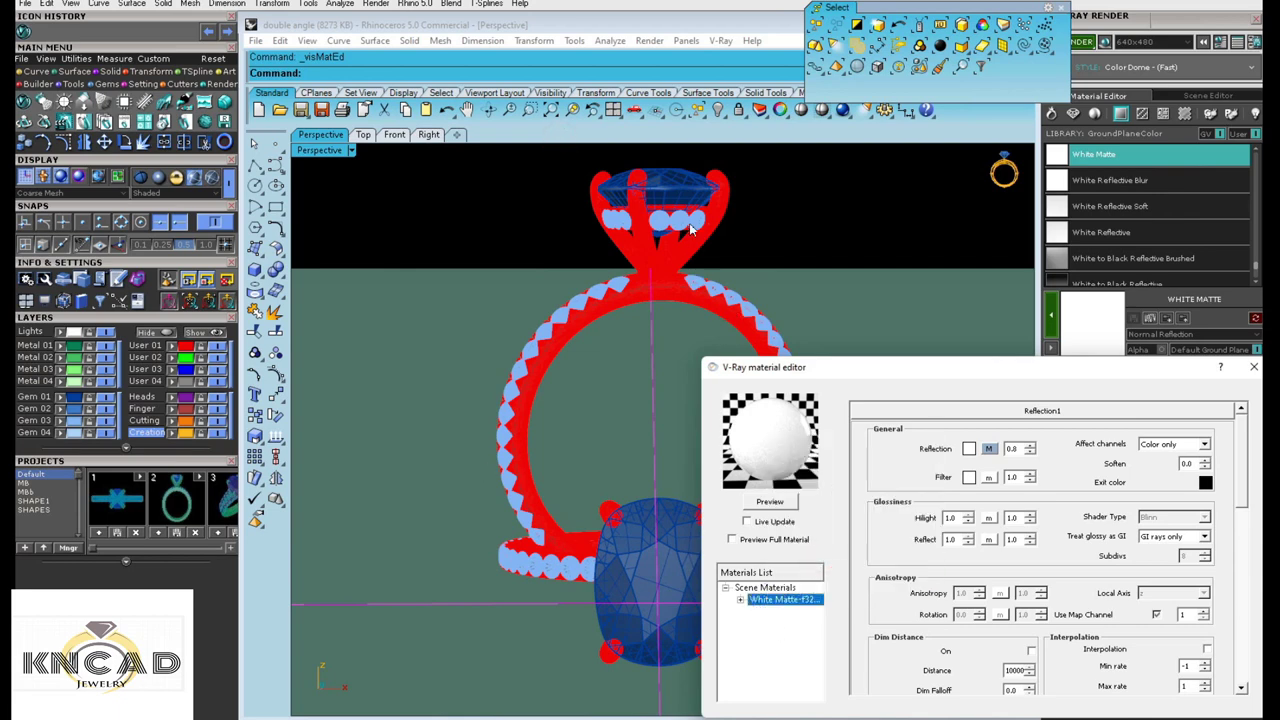
{"action": "left_click", "coordinate": [1253, 366]}
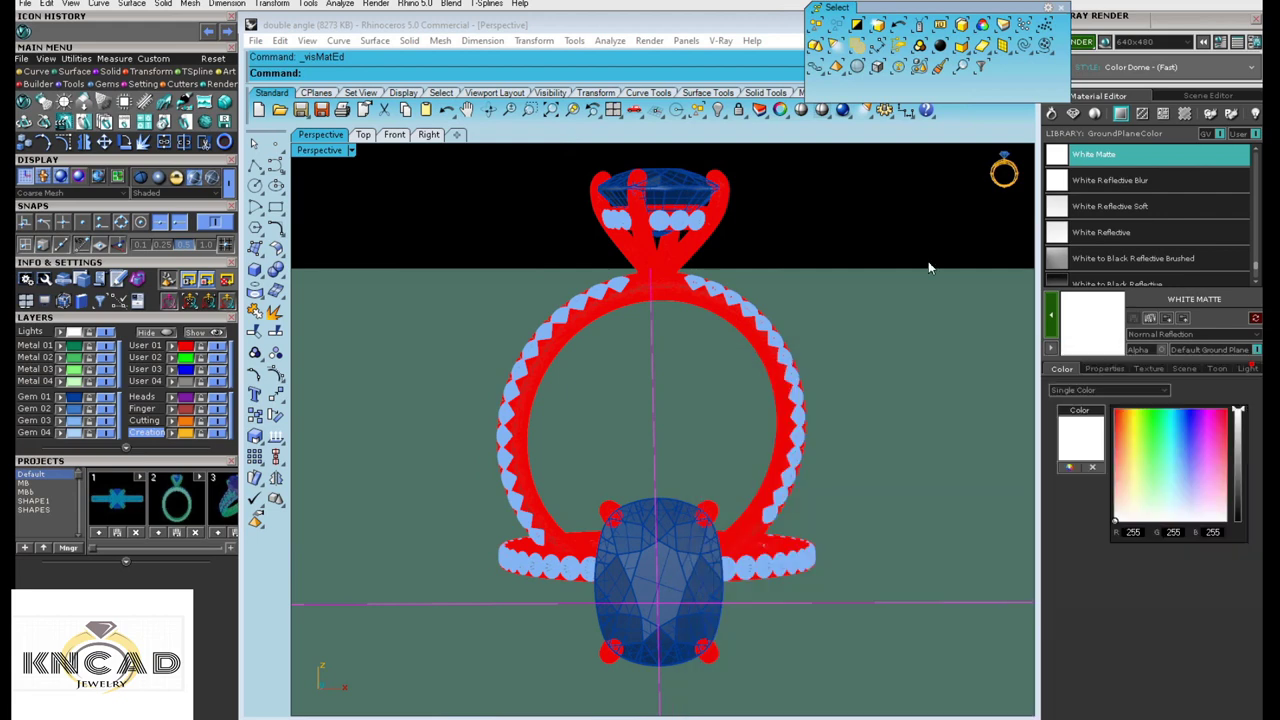
- Select all the gems and load the Diamond material from the Gem library
{"action": "left_click", "coordinate": [707, 184]}
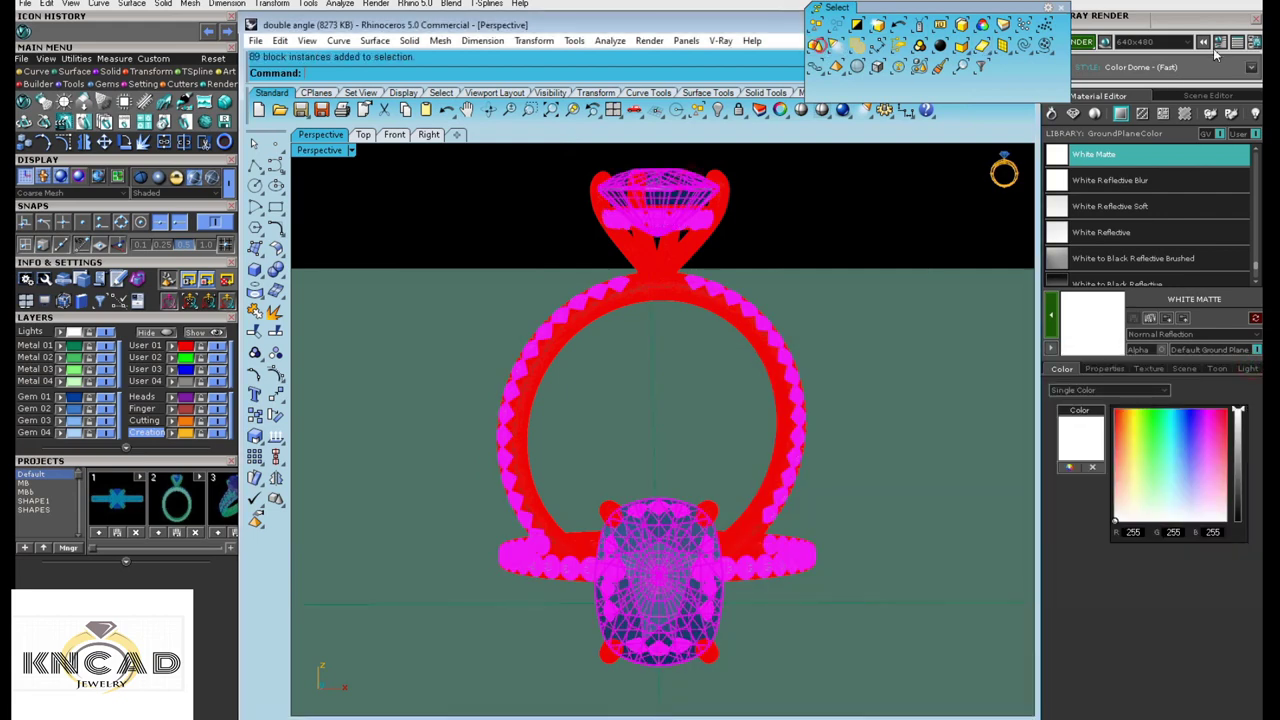
{"action": "left_click", "coordinate": [815, 45]}
{"action": "left_click_drag", "start_coordinate": [1024, 9], "coordinate": [1002, 7]}
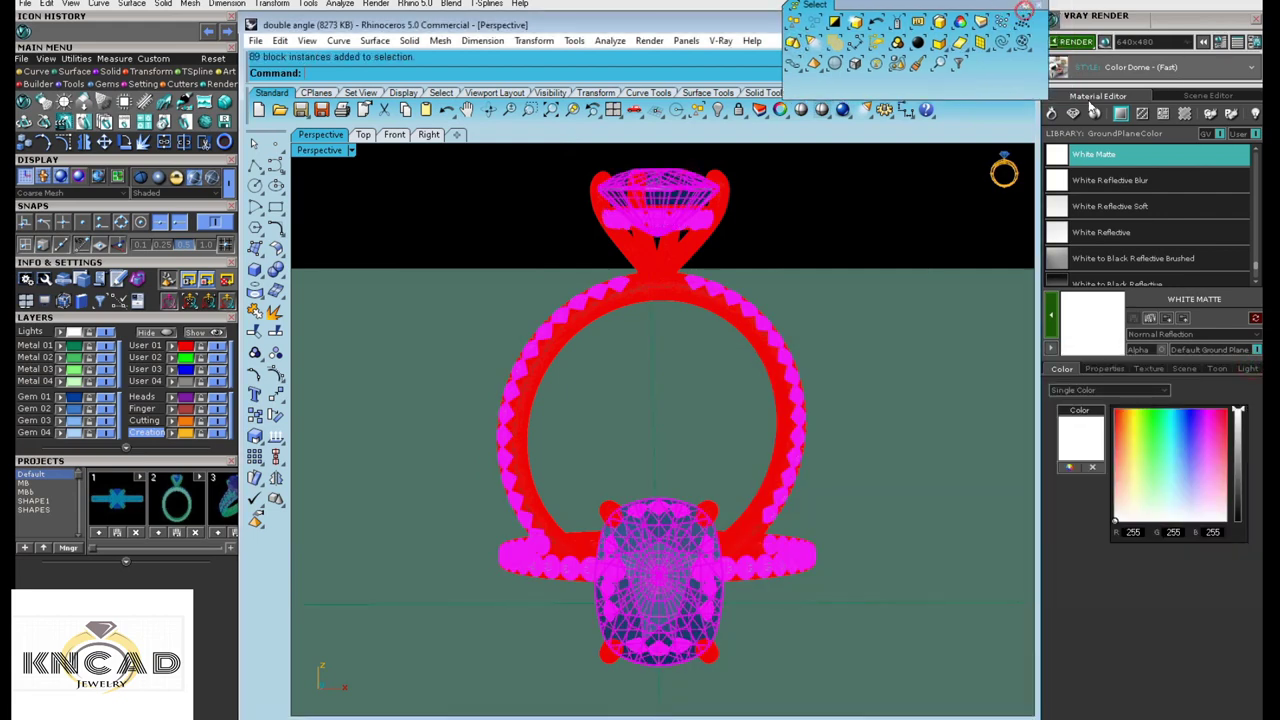
{"action": "left_click", "coordinate": [1073, 113]}
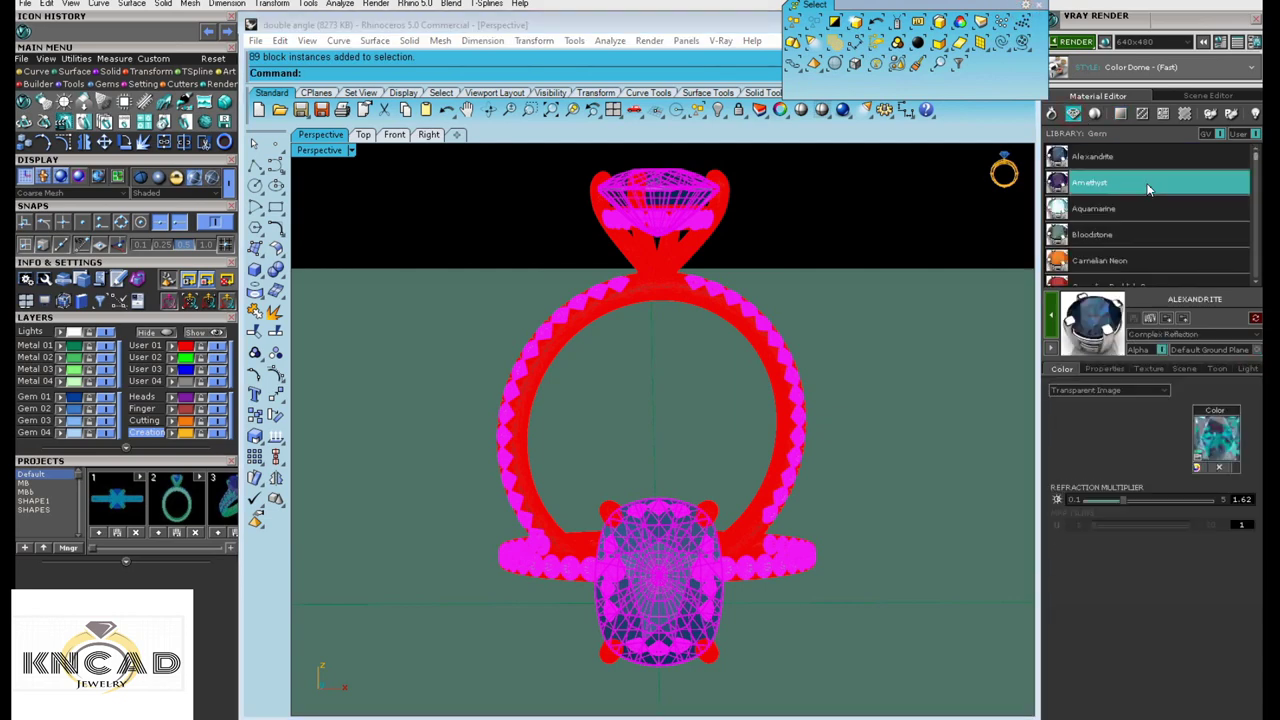
{"action": "scroll", "coordinate": [1257, 163], "scroll_direction": "down", "scroll_amount": 4}
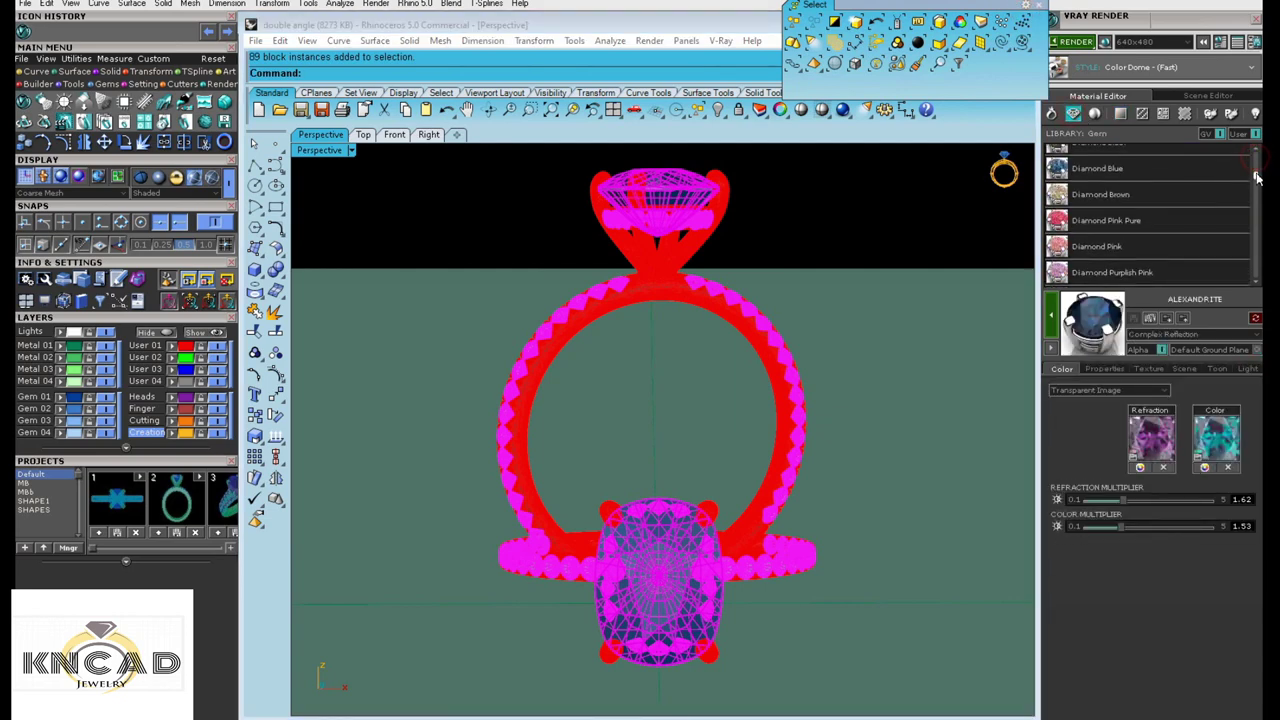
{"action": "scroll", "coordinate": [1192, 208], "scroll_direction": "down", "scroll_amount": 4}
{"action": "left_click", "coordinate": [1192, 206]}
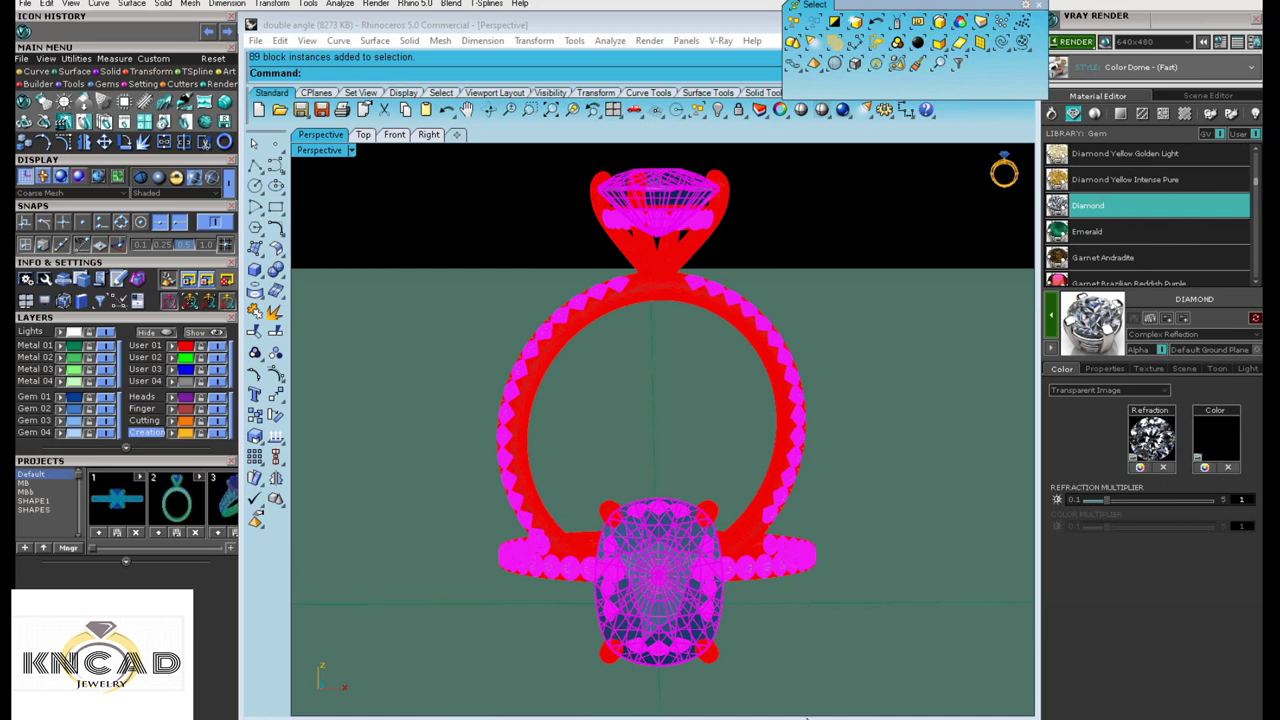
- Add the note 'now you can select diamond what ever you need'
{"action": "key", "text": "alt+Tab"}
{"action": "key", "text": "Return"}
{"action": "key", "text": "Return"}
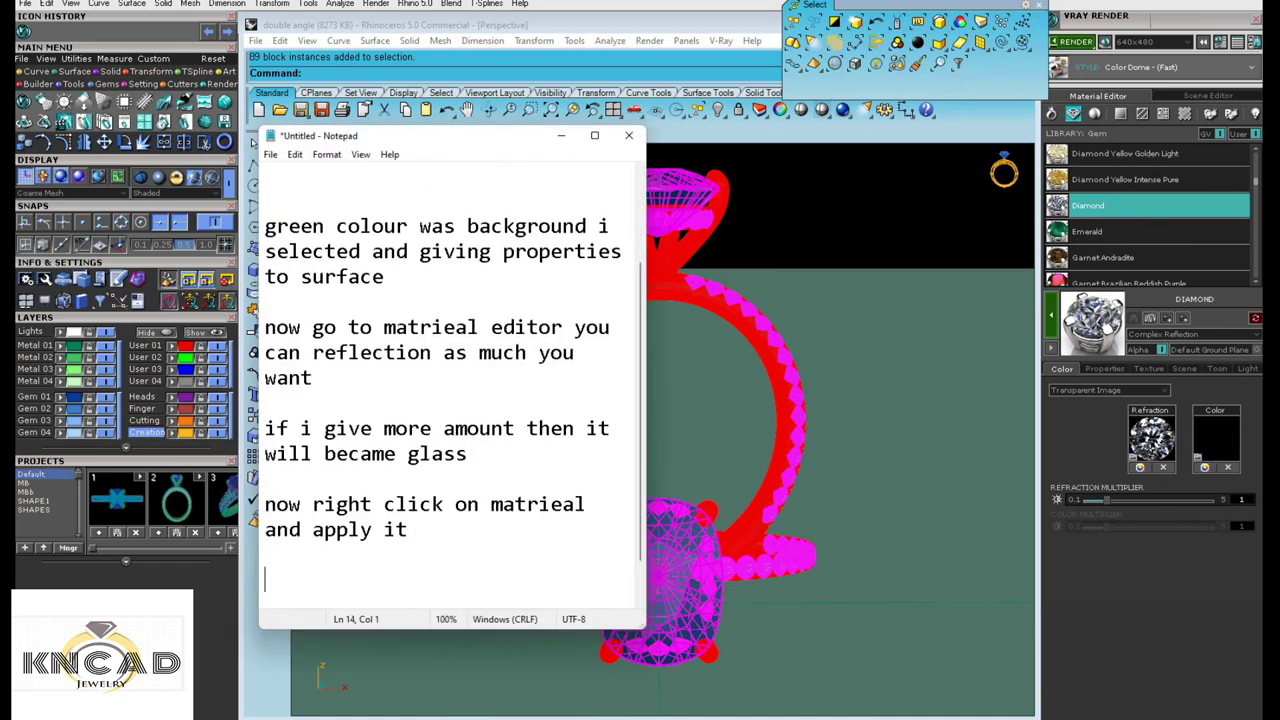
{"action": "type", "text": "now you c"}
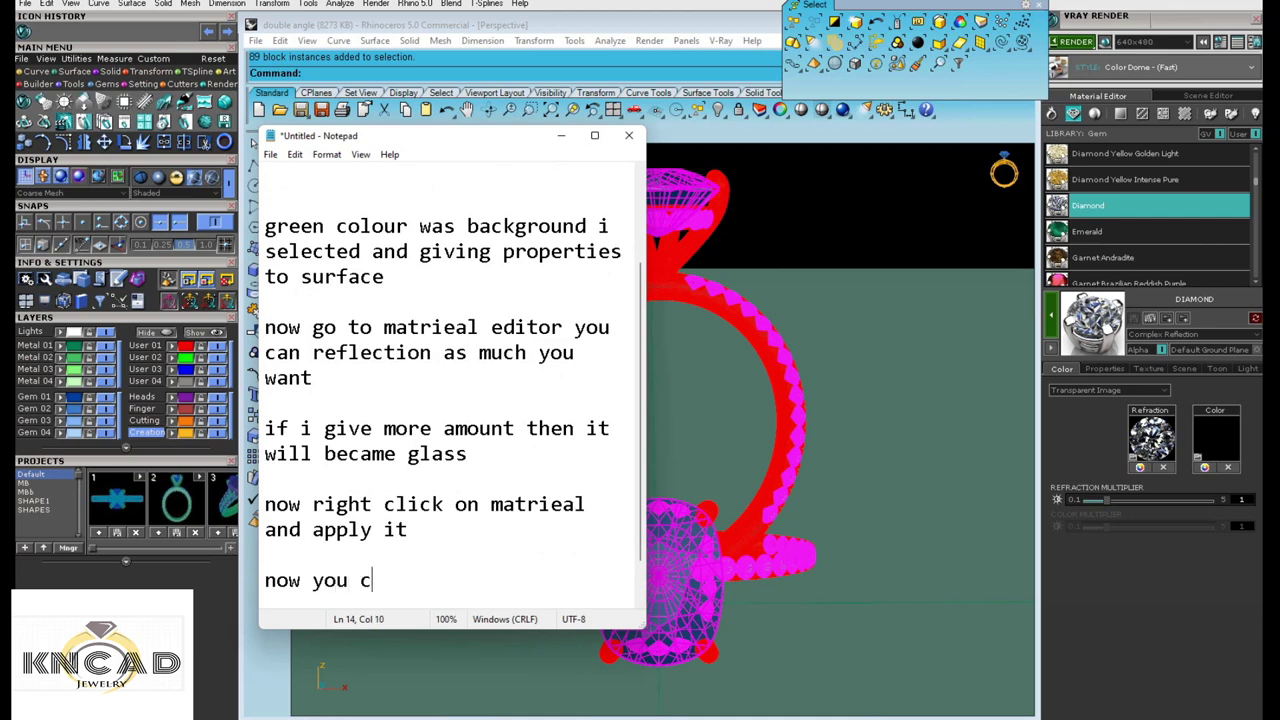
{"action": "type", "text": "an "}
{"action": "type", "text": "select "}
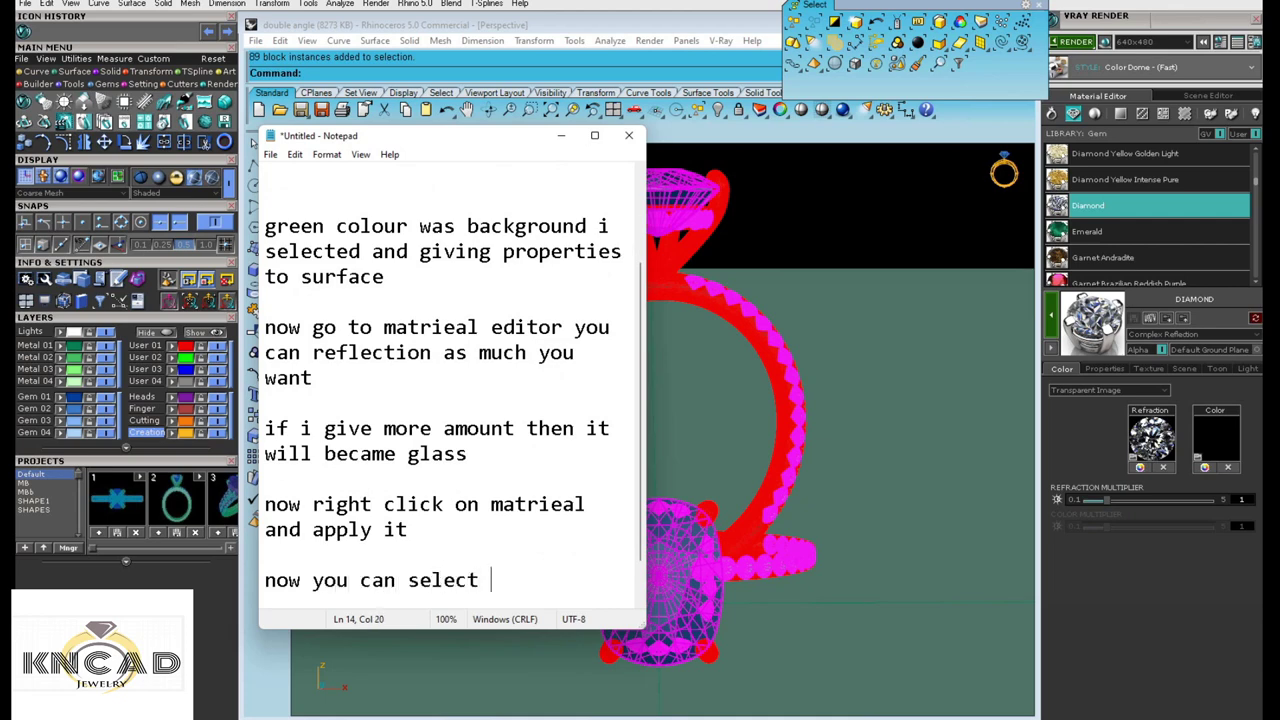
{"action": "type", "text": "diamond w"}
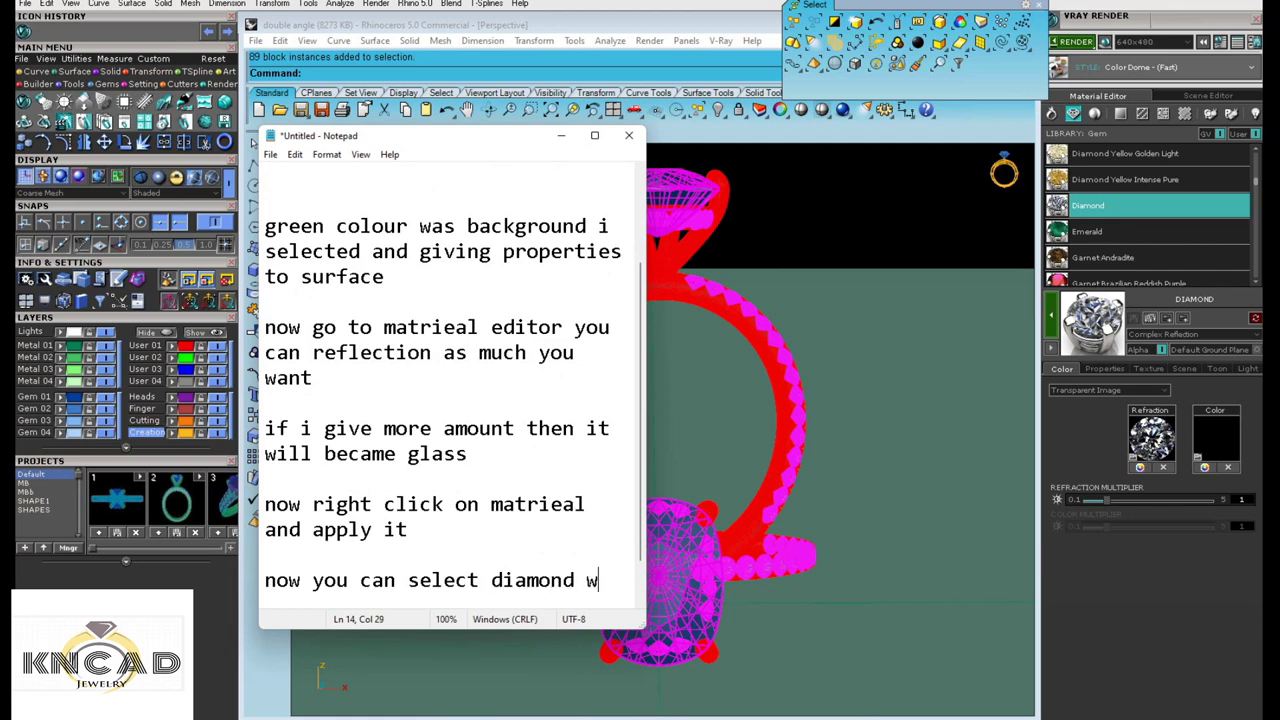
{"action": "type", "text": "hat ever "}
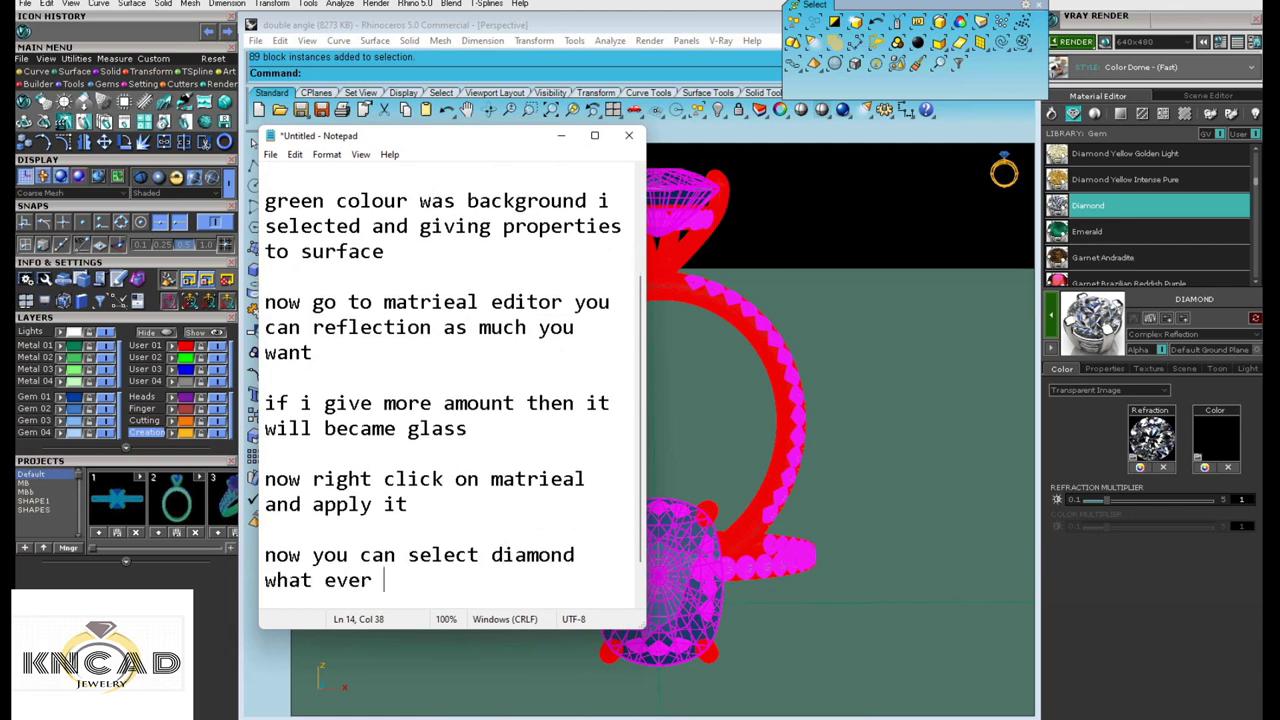
{"action": "type", "text": "yo"}
{"action": "type", "text": "u need"}
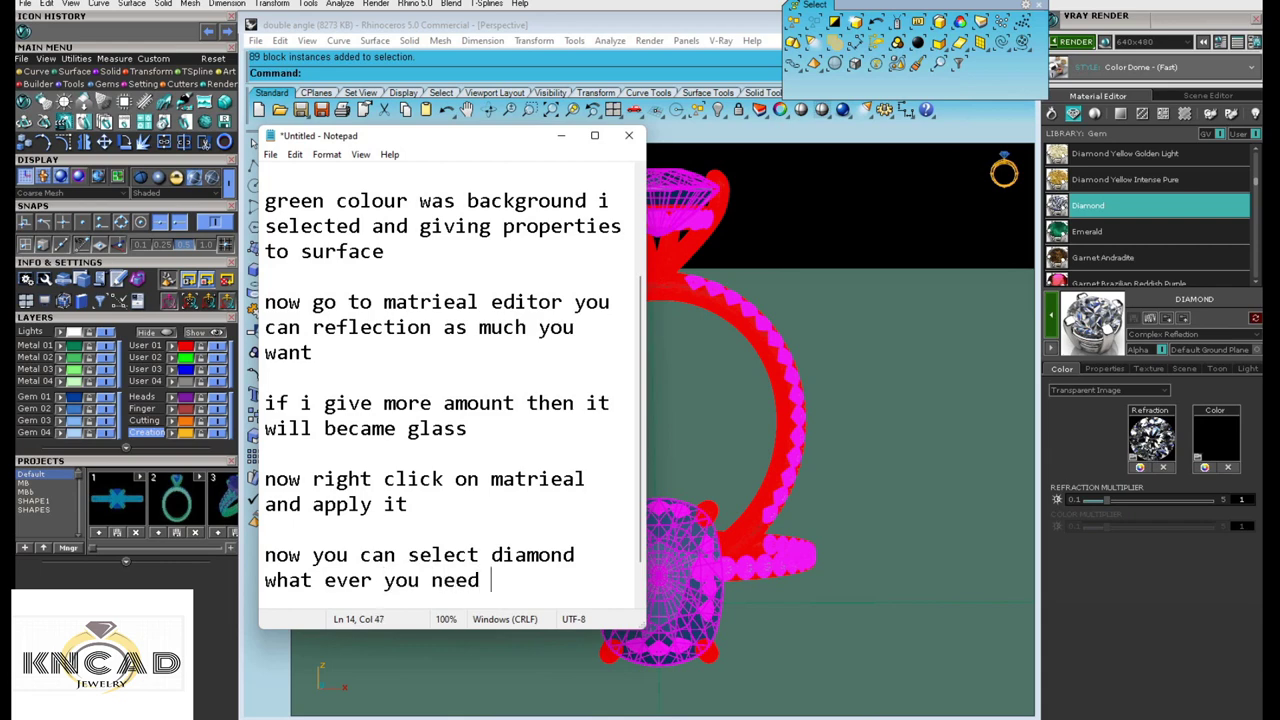
- Load the round%20diamond2 image as the Diamond material's refraction map
{"action": "left_click", "coordinate": [561, 135]}
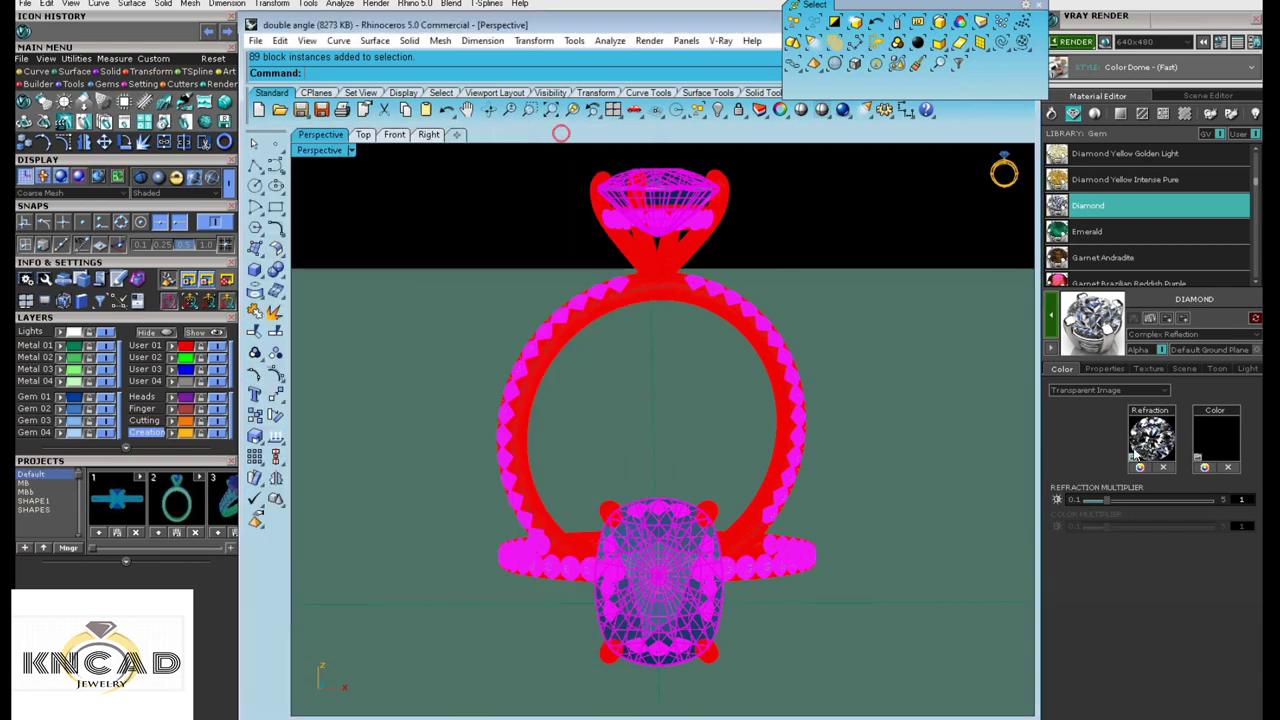
{"action": "left_click", "coordinate": [1138, 462]}
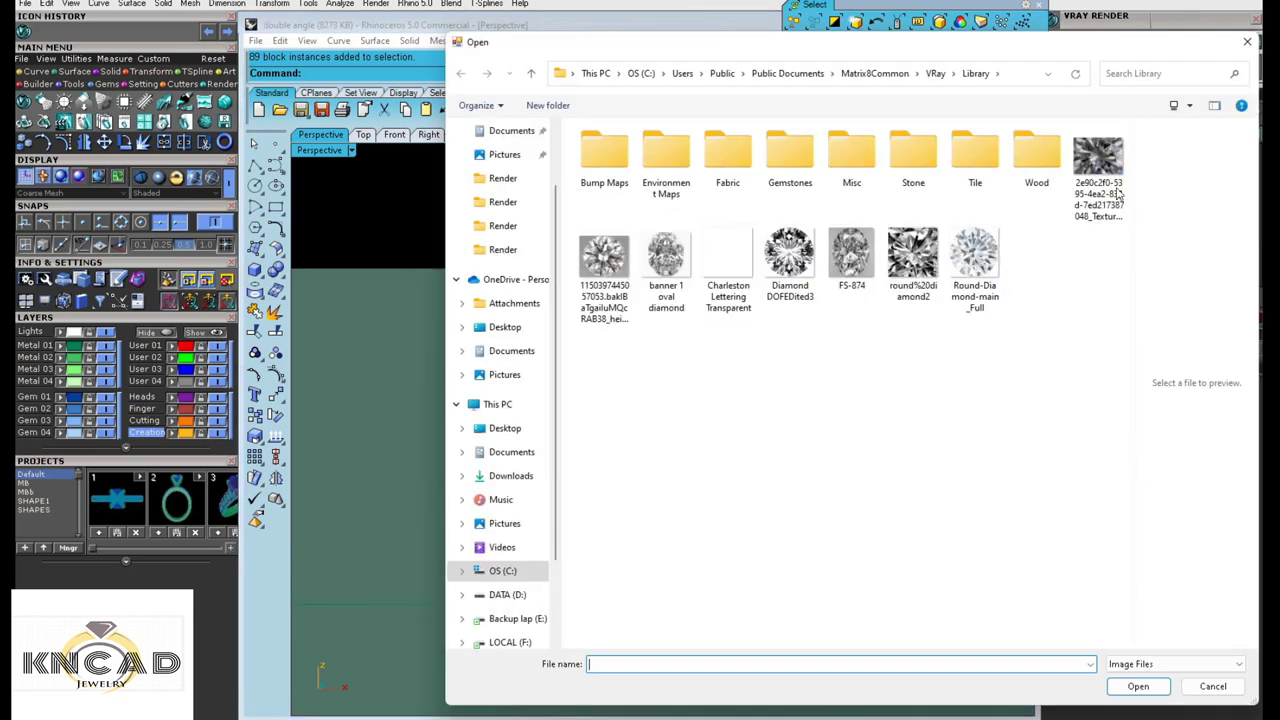
{"action": "left_click", "coordinate": [914, 256]}
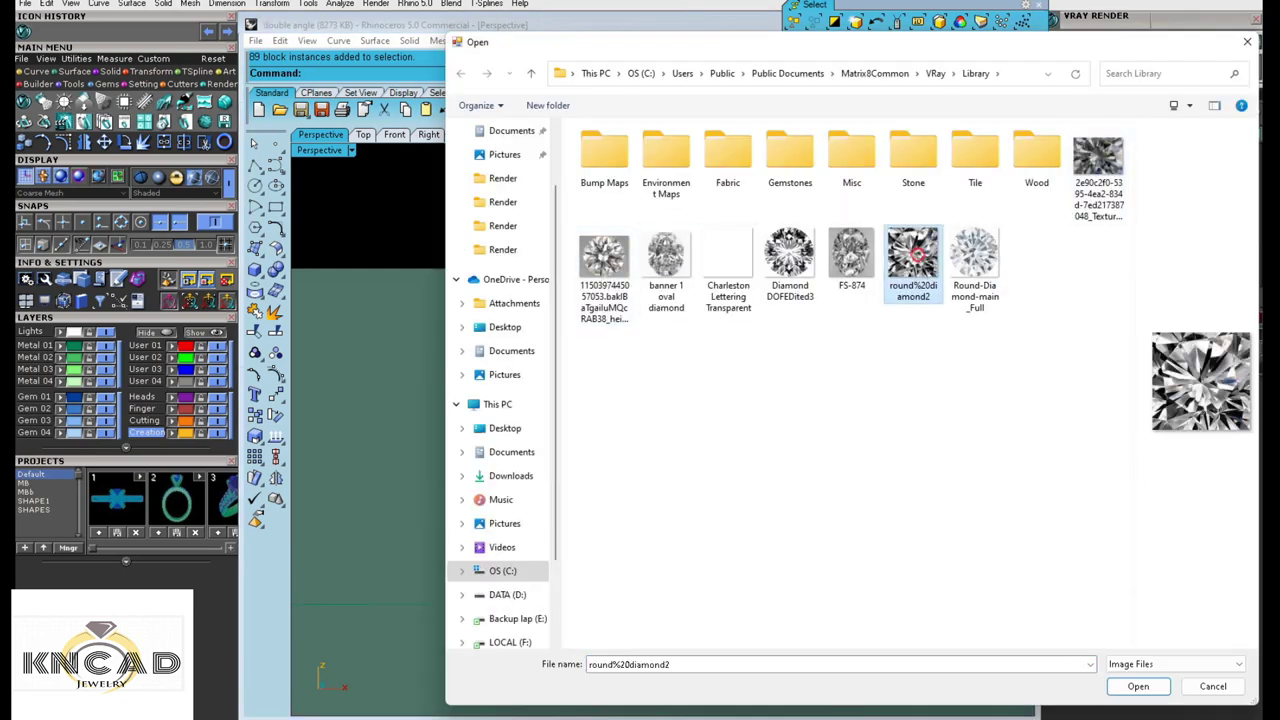
{"action": "left_click", "coordinate": [1138, 686]}
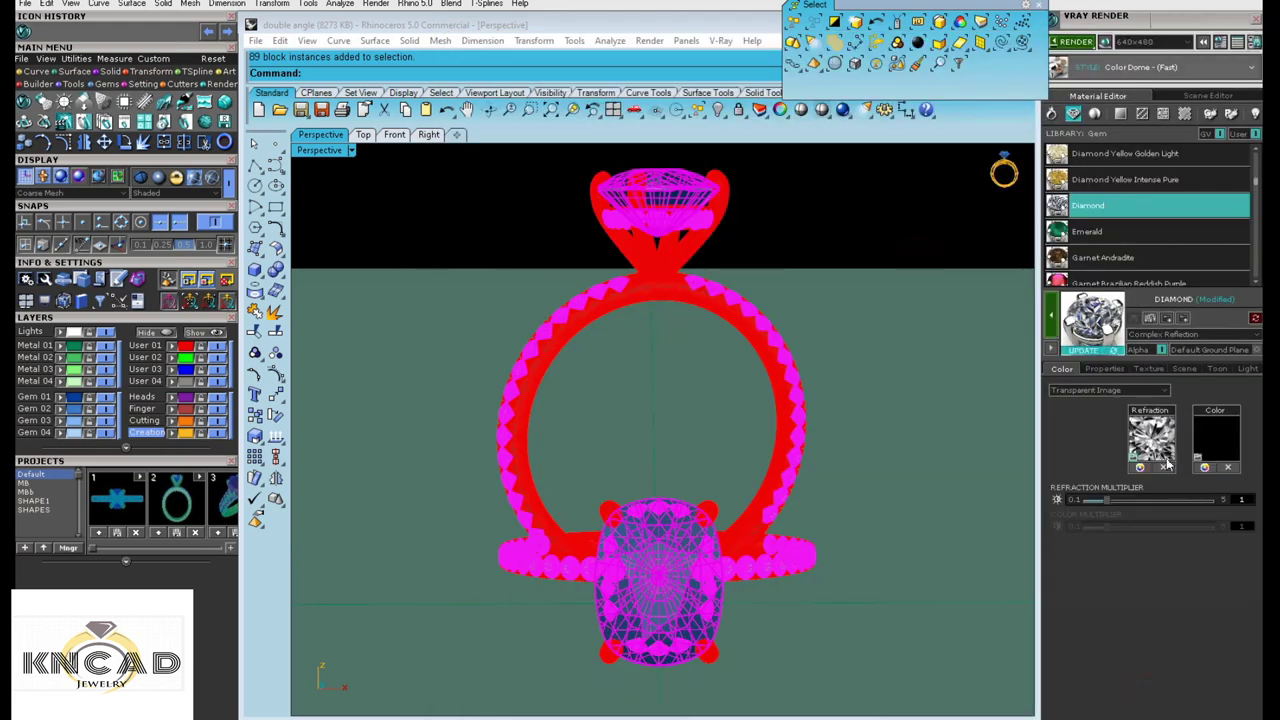
- Add coloured dispersion to the refraction map and apply Diamond to the stones
{"action": "left_click", "coordinate": [1141, 467]}
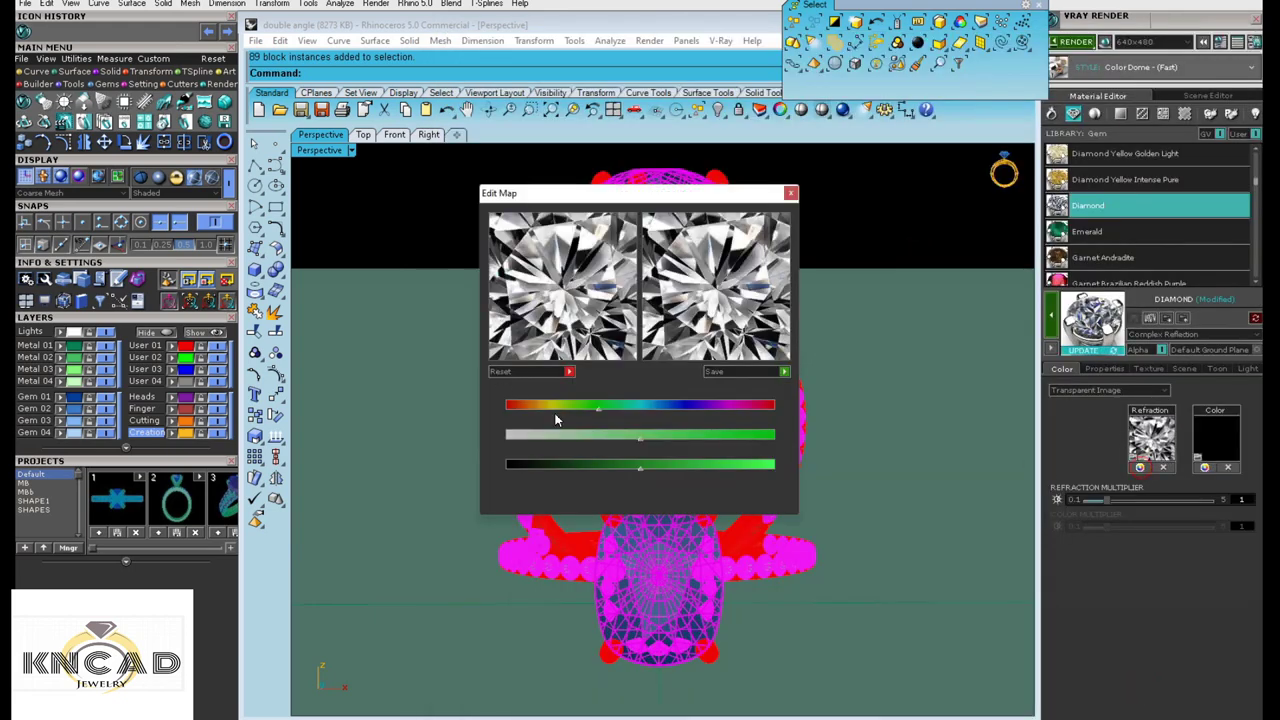
{"action": "mouse_move", "coordinate": [641, 444]}
{"action": "left_mouse_down"}
{"action": "mouse_move", "coordinate": [671, 443]}
{"action": "mouse_move", "coordinate": [657, 441]}
{"action": "left_mouse_up"}
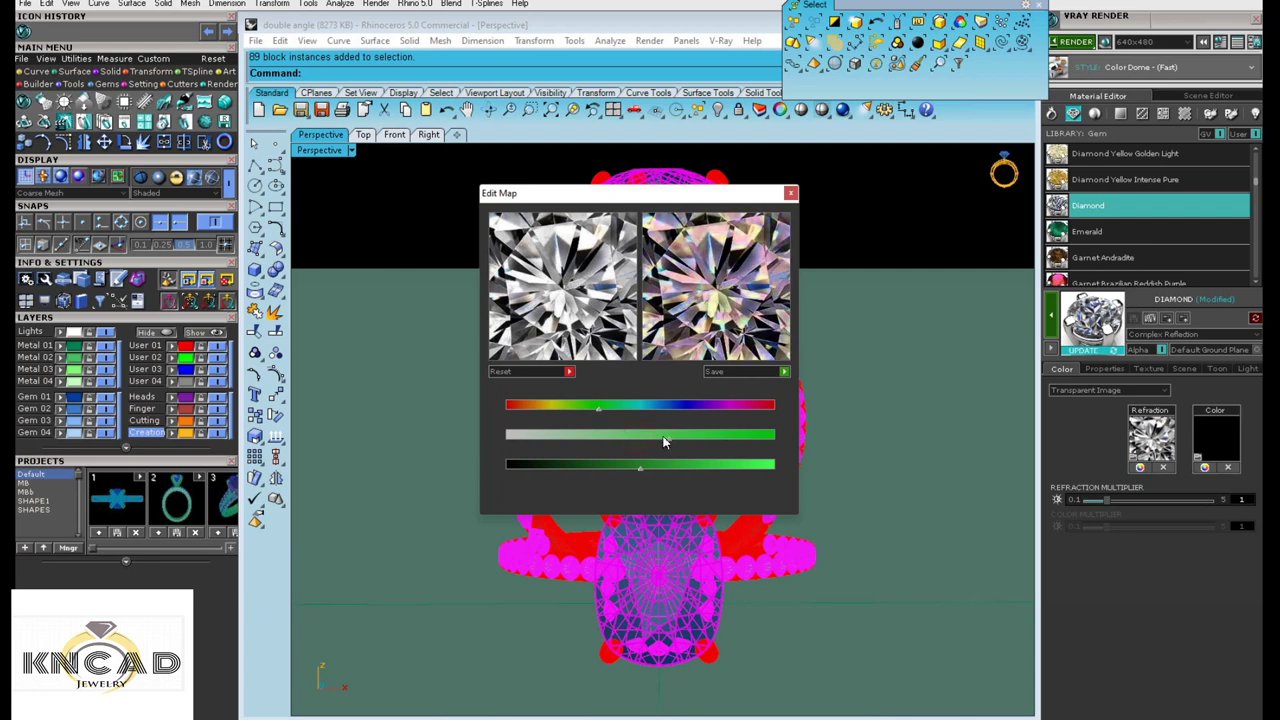
{"action": "left_click", "coordinate": [800, 385]}
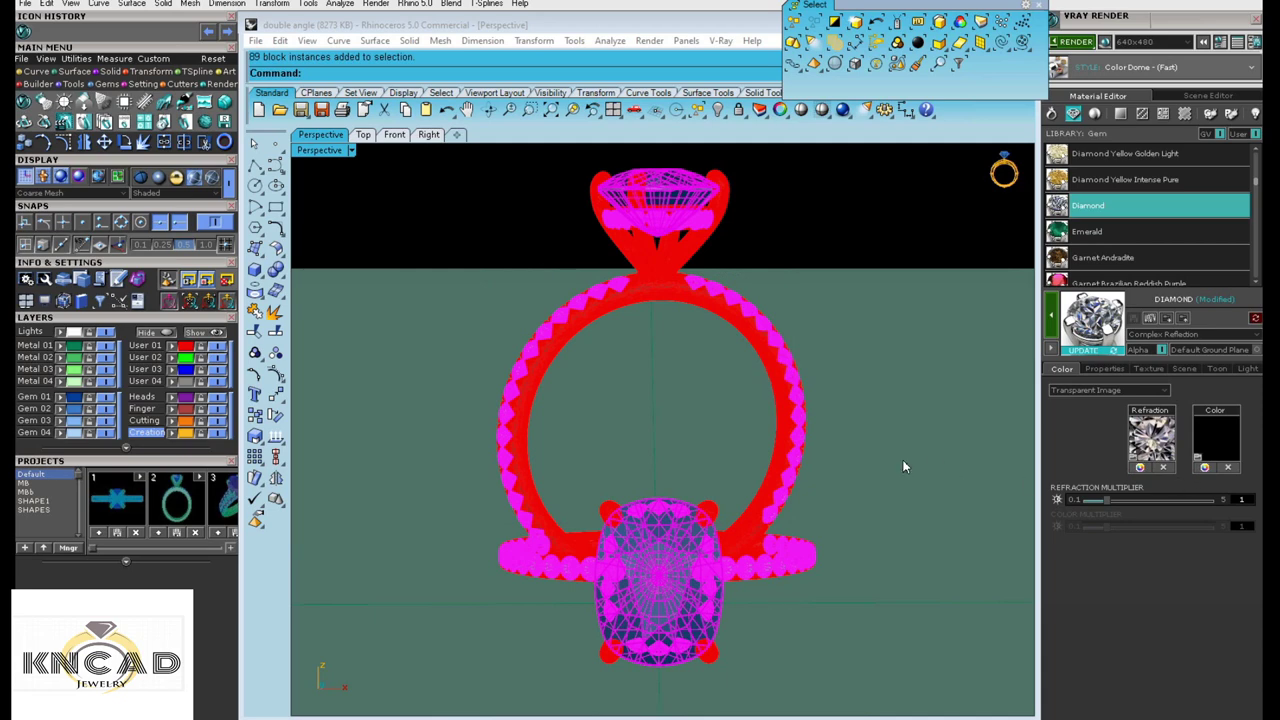
{"action": "left_click", "coordinate": [1050, 318]}
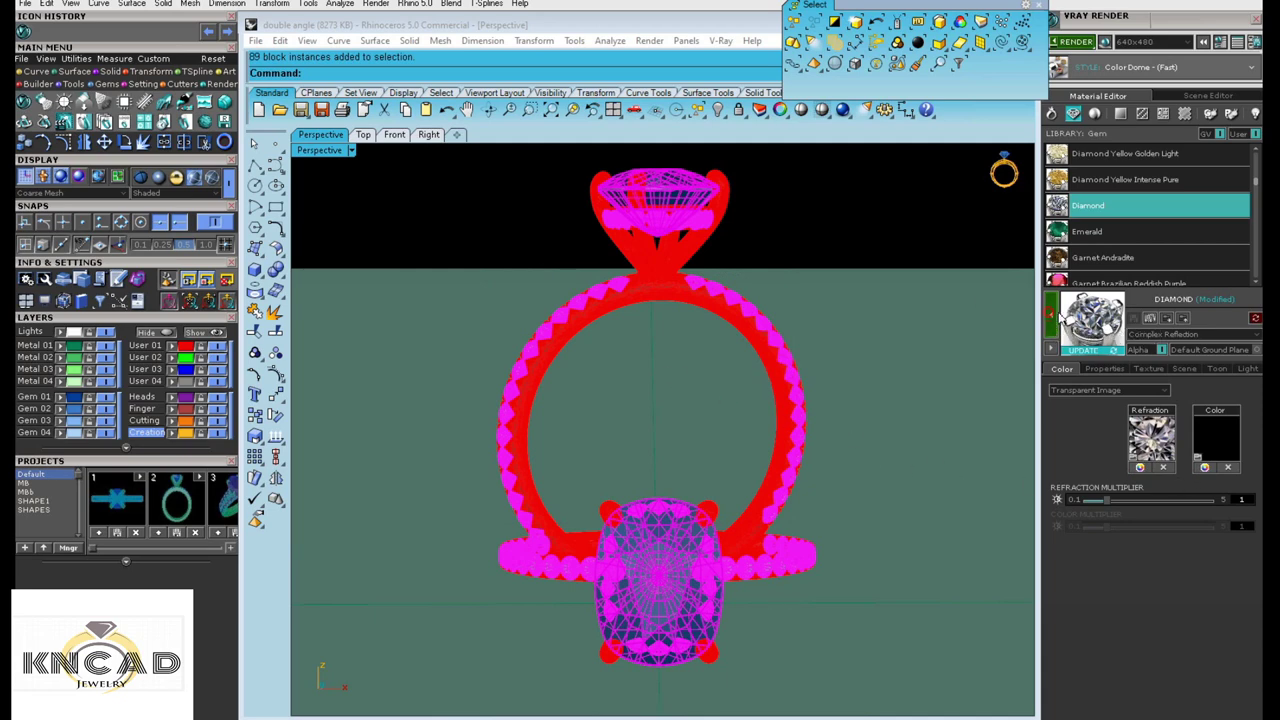
{"action": "left_click", "coordinate": [670, 285]}
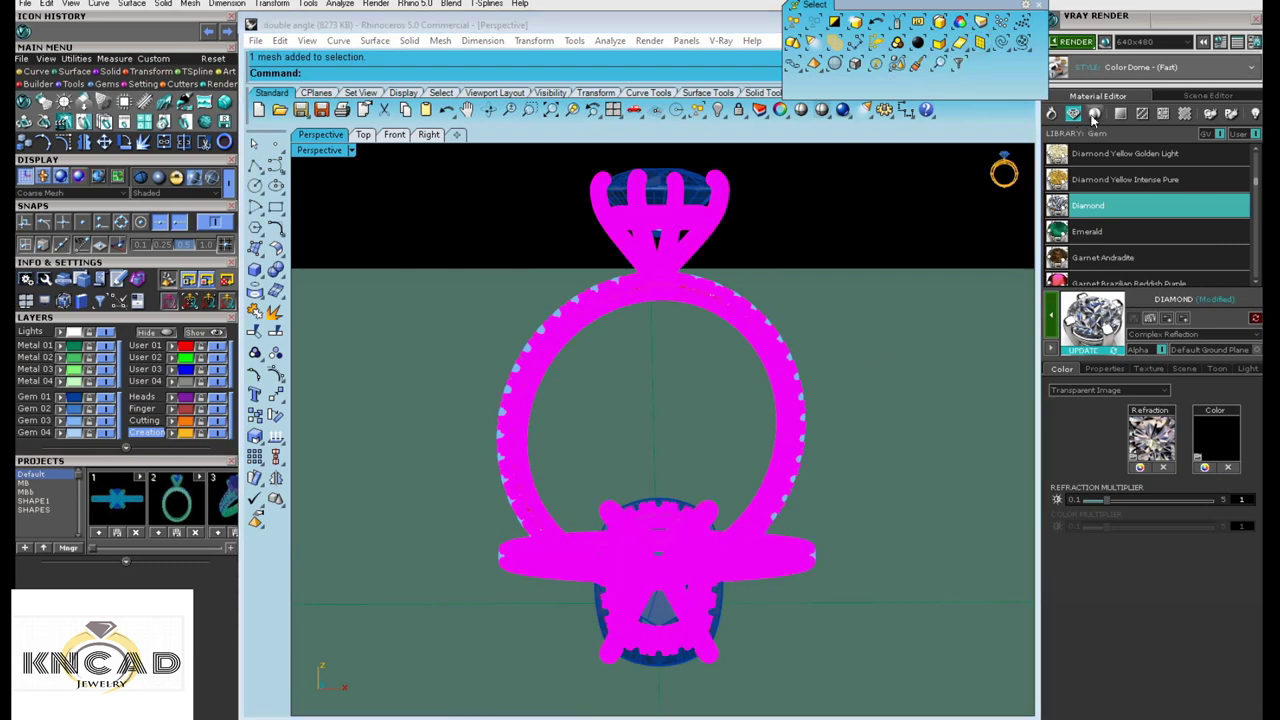
- Switch the material library to Metal and apply Silver to the ring shank
{"action": "left_click", "coordinate": [1051, 113]}
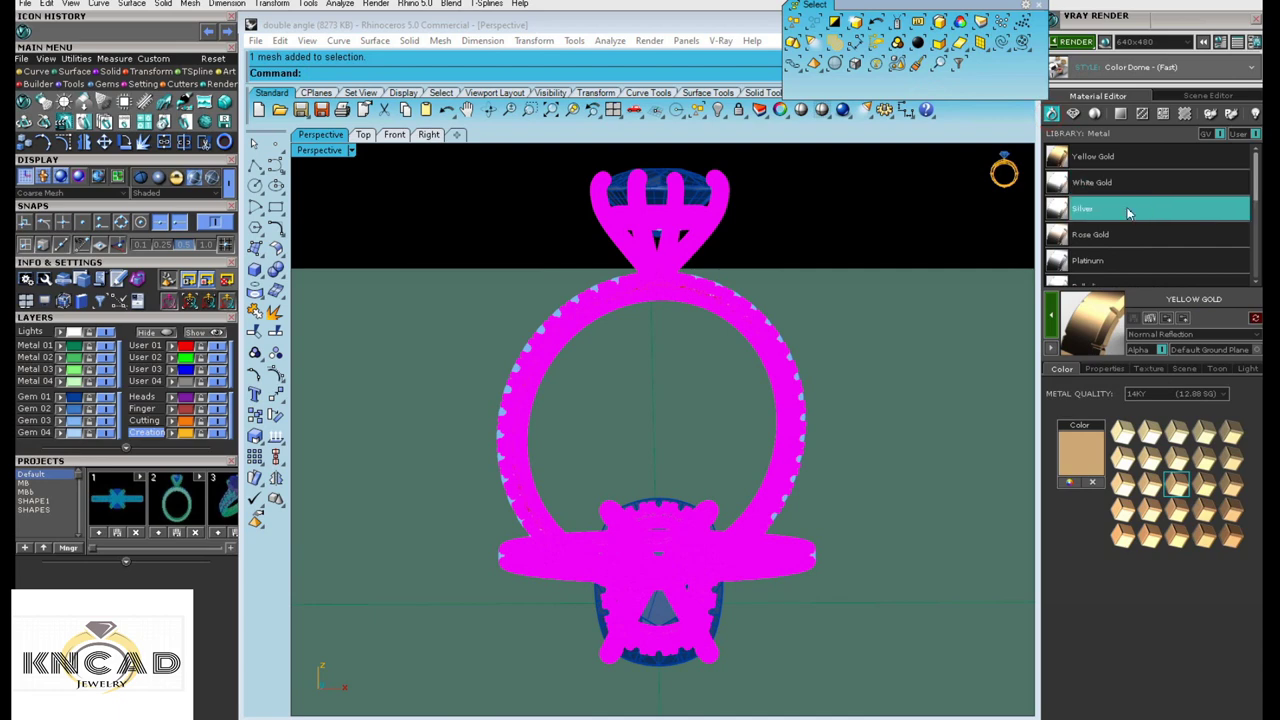
{"action": "left_click", "coordinate": [1127, 210]}
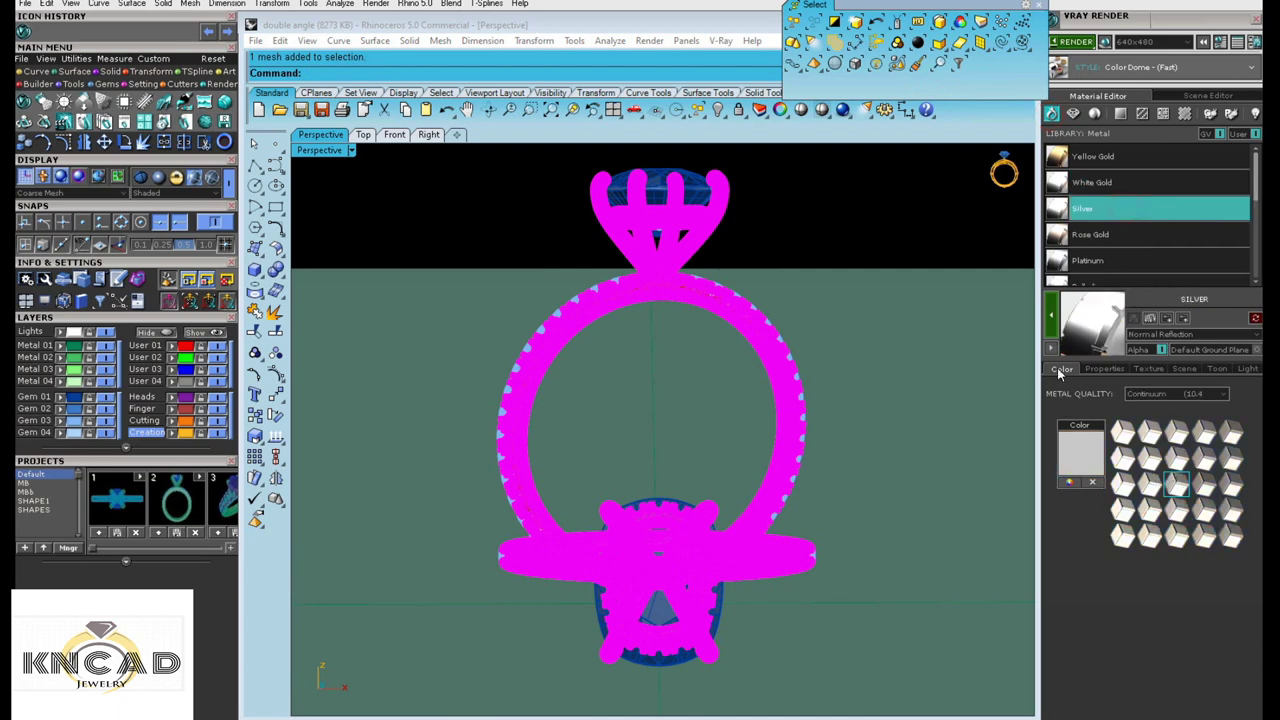
{"action": "left_click", "coordinate": [1050, 316]}
- Add the Notepad line 'now apply metal and go to matrieal editor'
{"action": "left_click", "coordinate": [798, 715]}
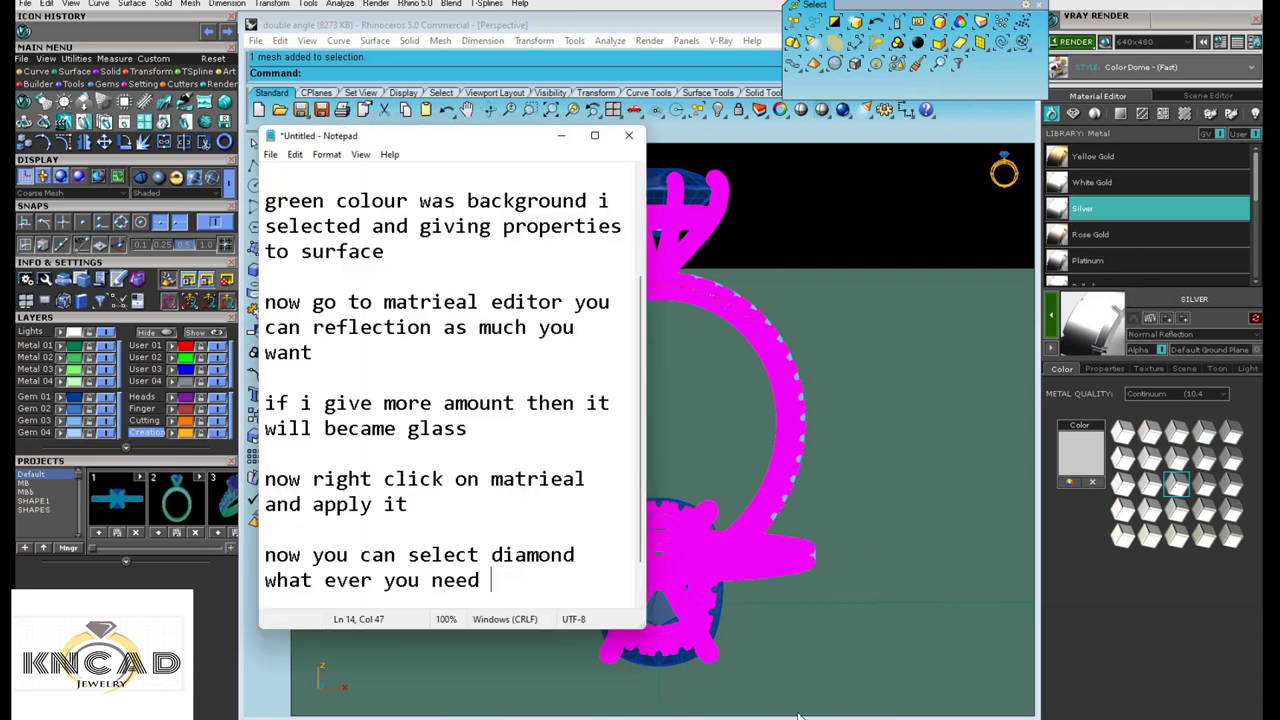
{"action": "key", "text": "Return"}
{"action": "key", "text": "Return"}
{"action": "key", "text": "Return"}
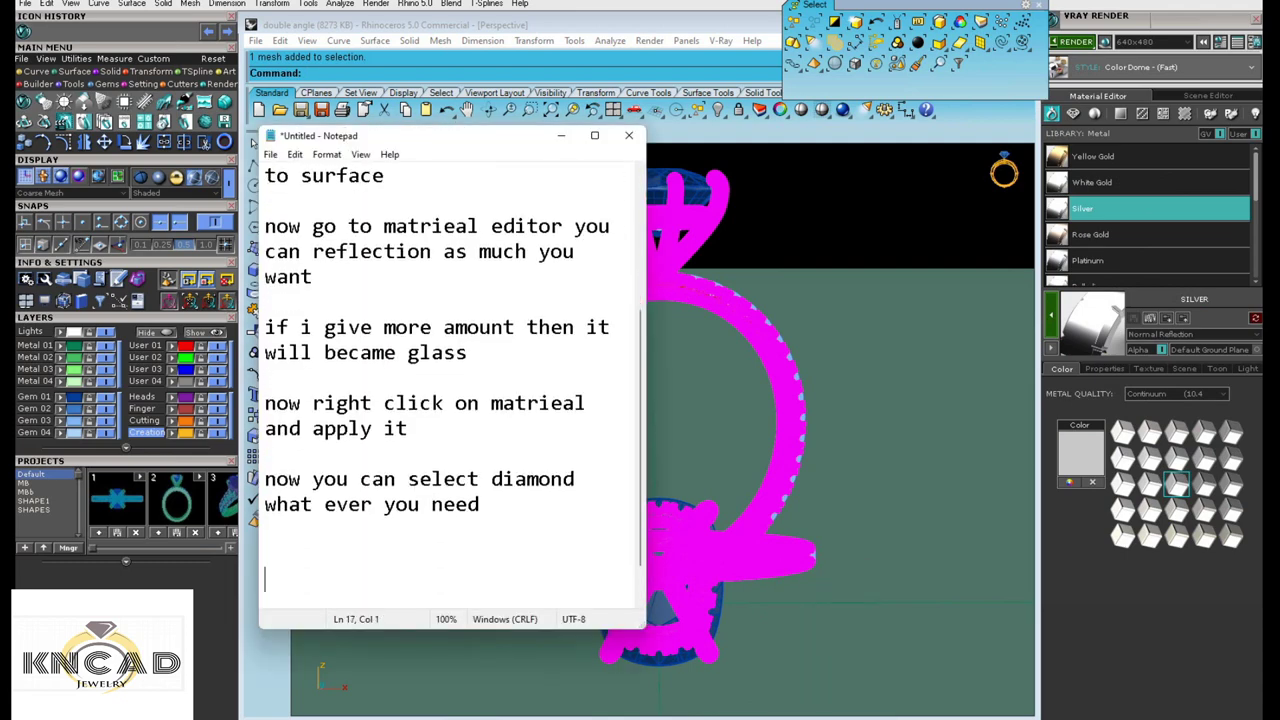
{"action": "type", "text": "now a"}
{"action": "type", "text": "ppley"}
{"action": "key", "text": "BackSpace"}
{"action": "key", "text": "BackSpace"}
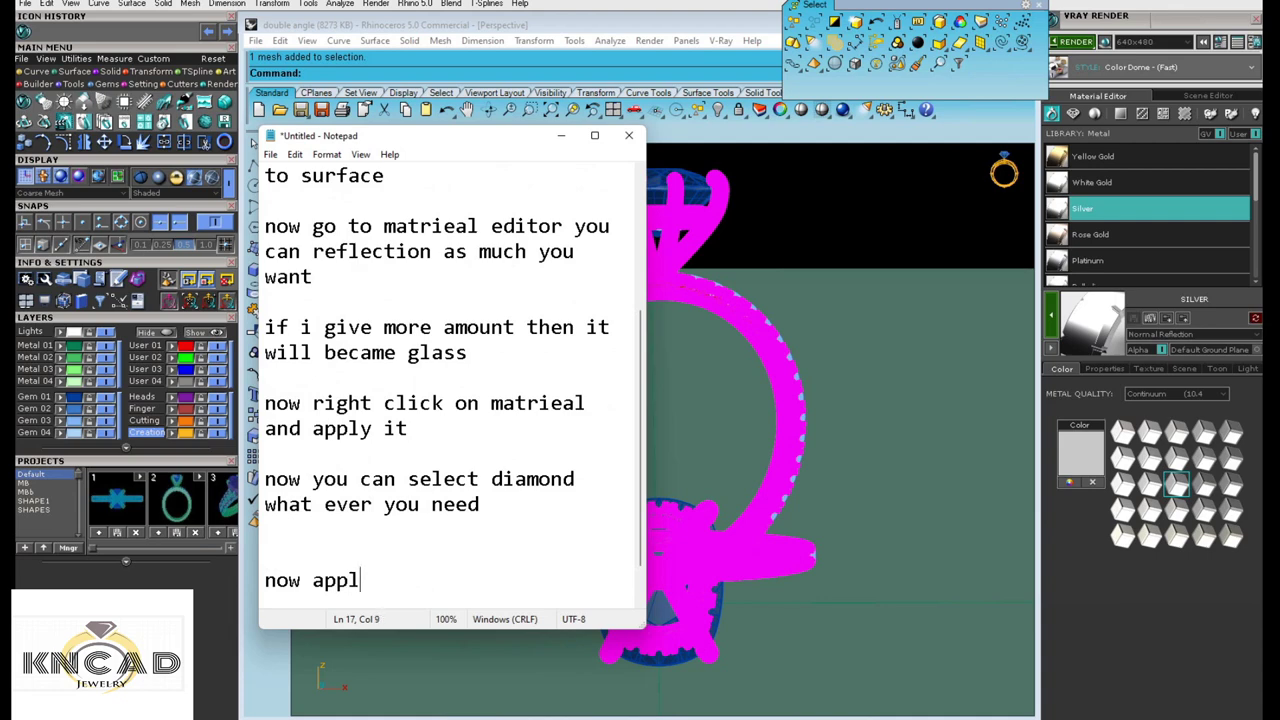
{"action": "type", "text": "y "}
{"action": "type", "text": "metal and "}
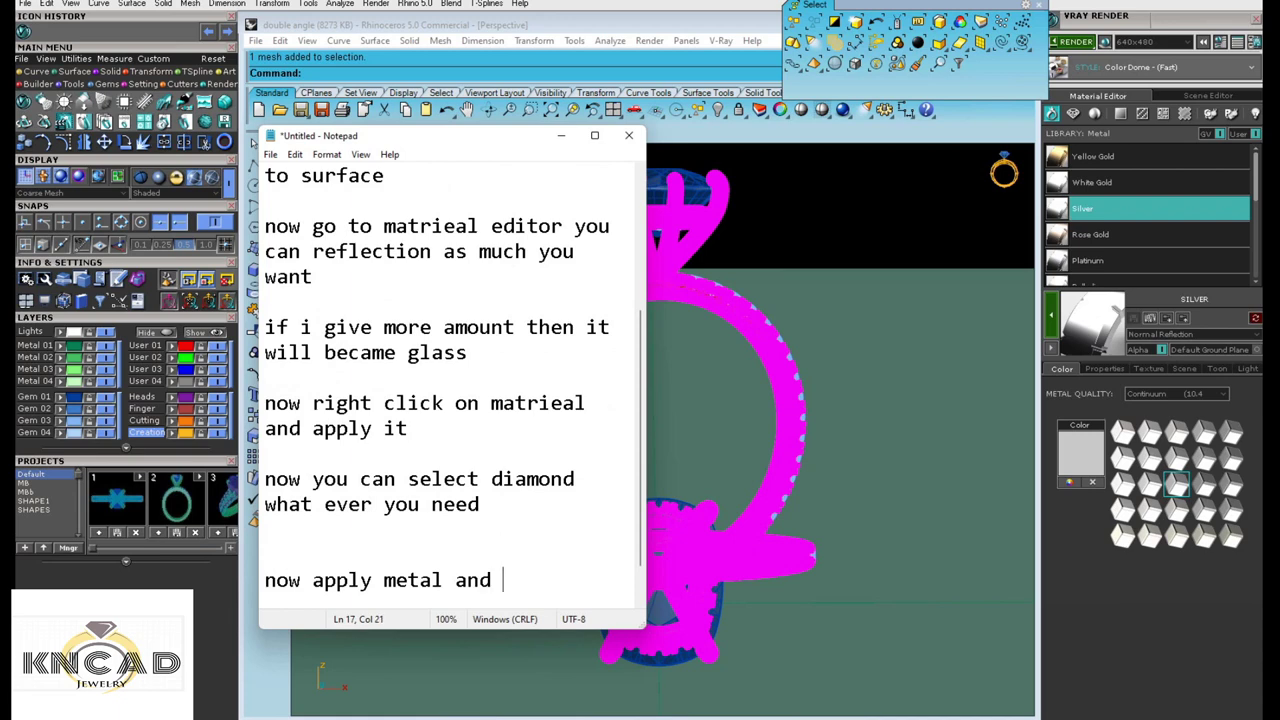
{"action": "type", "text": "go"}
{"action": "type", "text": "a"}
{"action": "key", "text": "BackSpace"}
{"action": "type", "text": "ma"}
{"action": "type", "text": "trieal "}
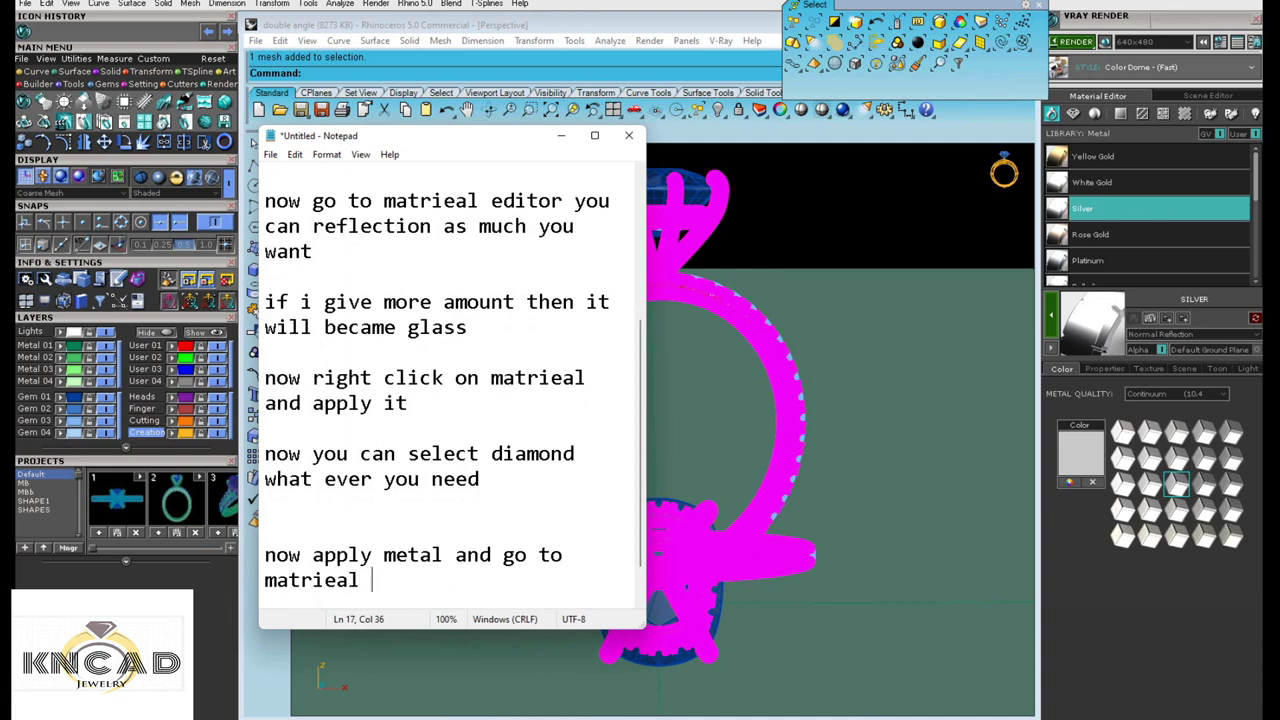
{"action": "type", "text": "eritor"}
{"action": "key", "text": "BackSpace"}
{"action": "key", "text": "BackSpace"}
{"action": "key", "text": "BackSpace"}
{"action": "key", "text": "BackSpace"}
{"action": "key", "text": "BackSpace"}
{"action": "type", "text": "ditor "}
{"action": "type", "text": "and"}
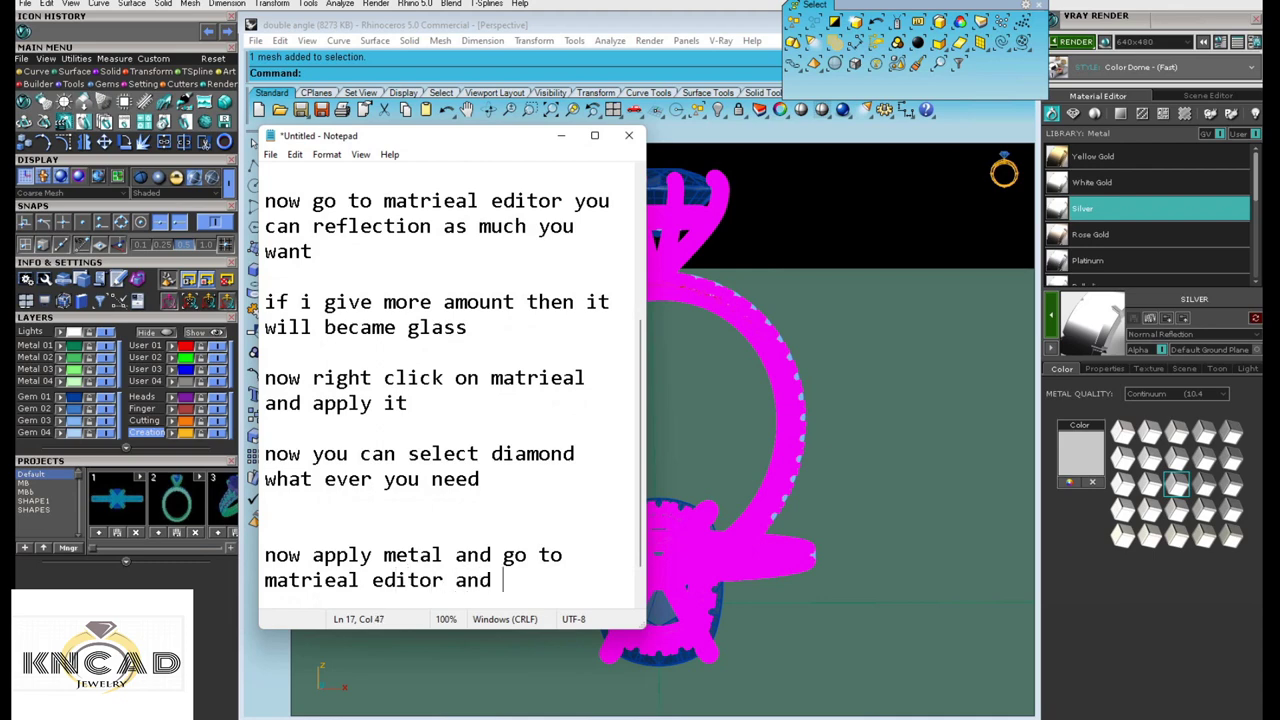
{"action": "key", "text": "BackSpace"}
{"action": "key", "text": "BackSpace"}
{"action": "key", "text": "BackSpace"}
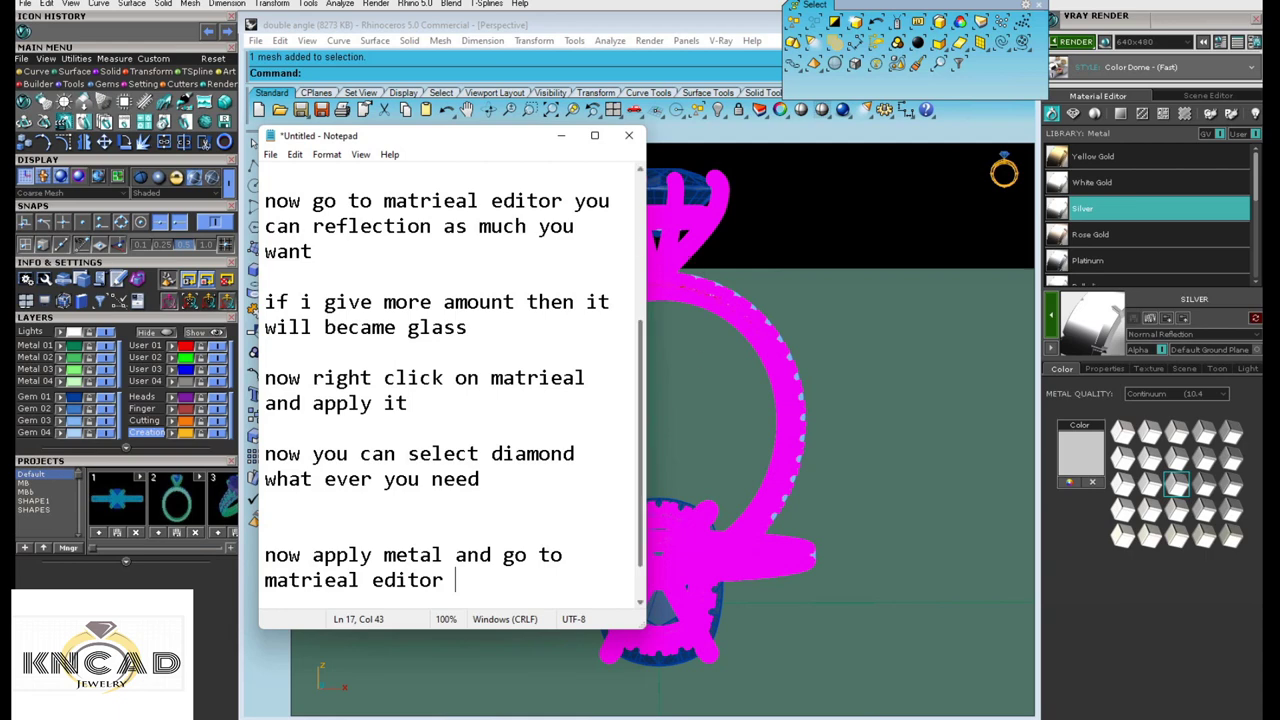
- Give the Silver material a V-Ray reflection value of 2.0 and preview it
{"action": "left_click", "coordinate": [561, 135]}
{"action": "left_click", "coordinate": [1219, 44]}
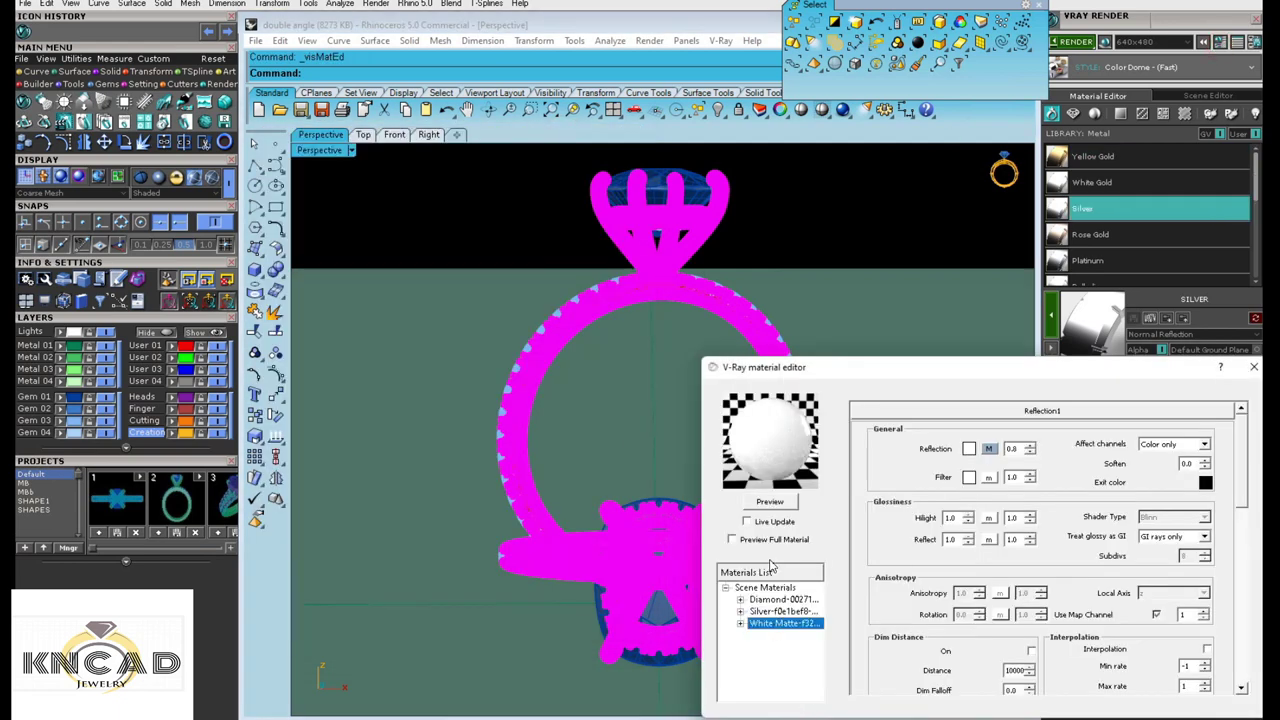
{"action": "left_click", "coordinate": [766, 611]}
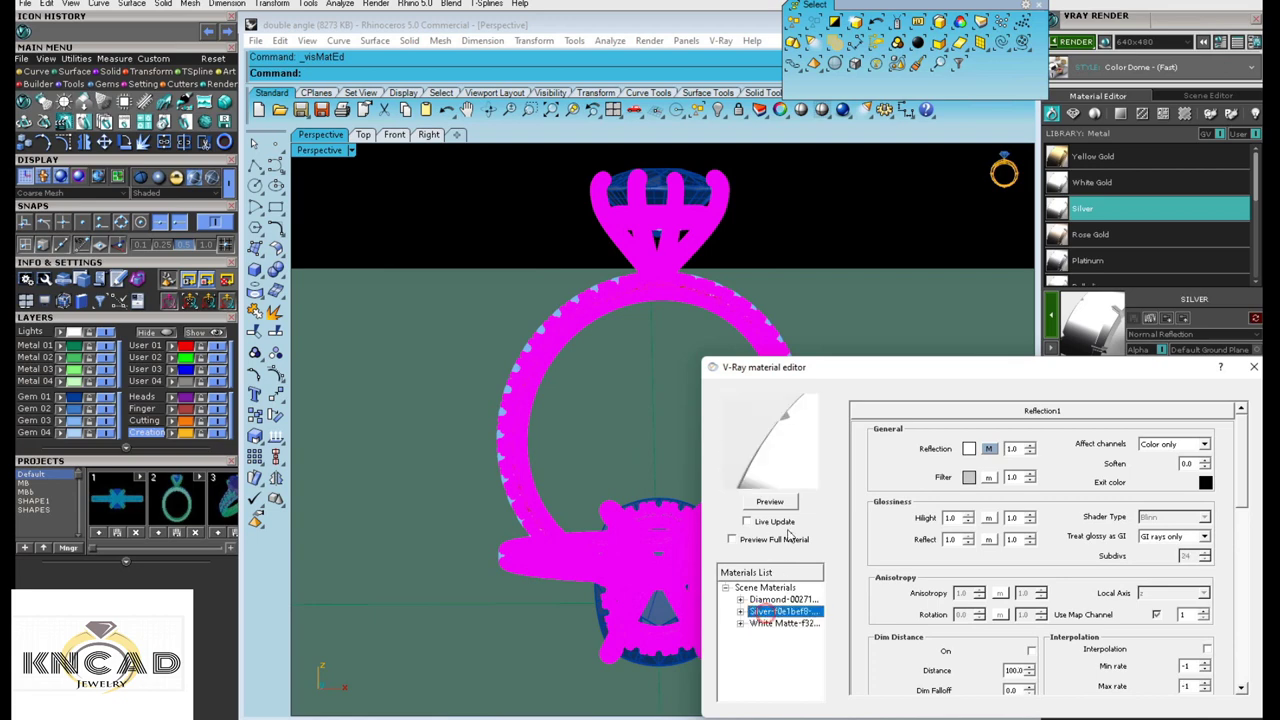
{"action": "left_click", "coordinate": [782, 510]}
{"action": "type", "text": "."}
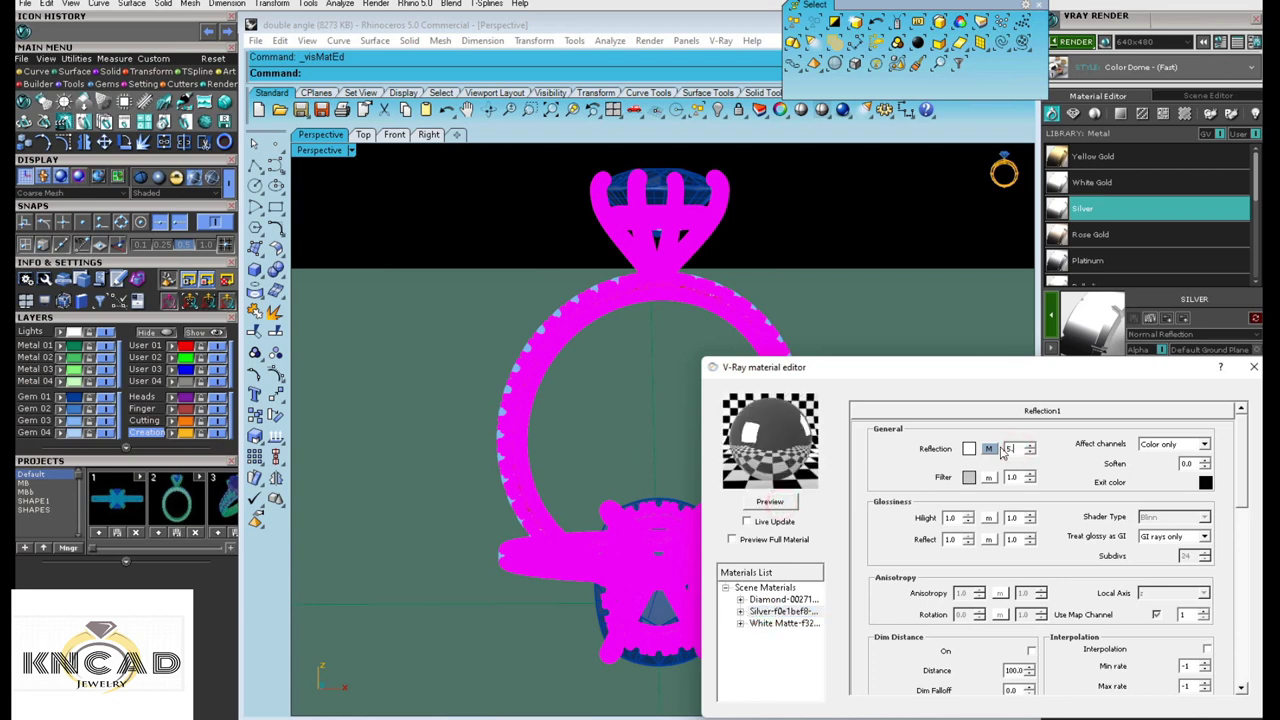
{"action": "type", "text": "5"}
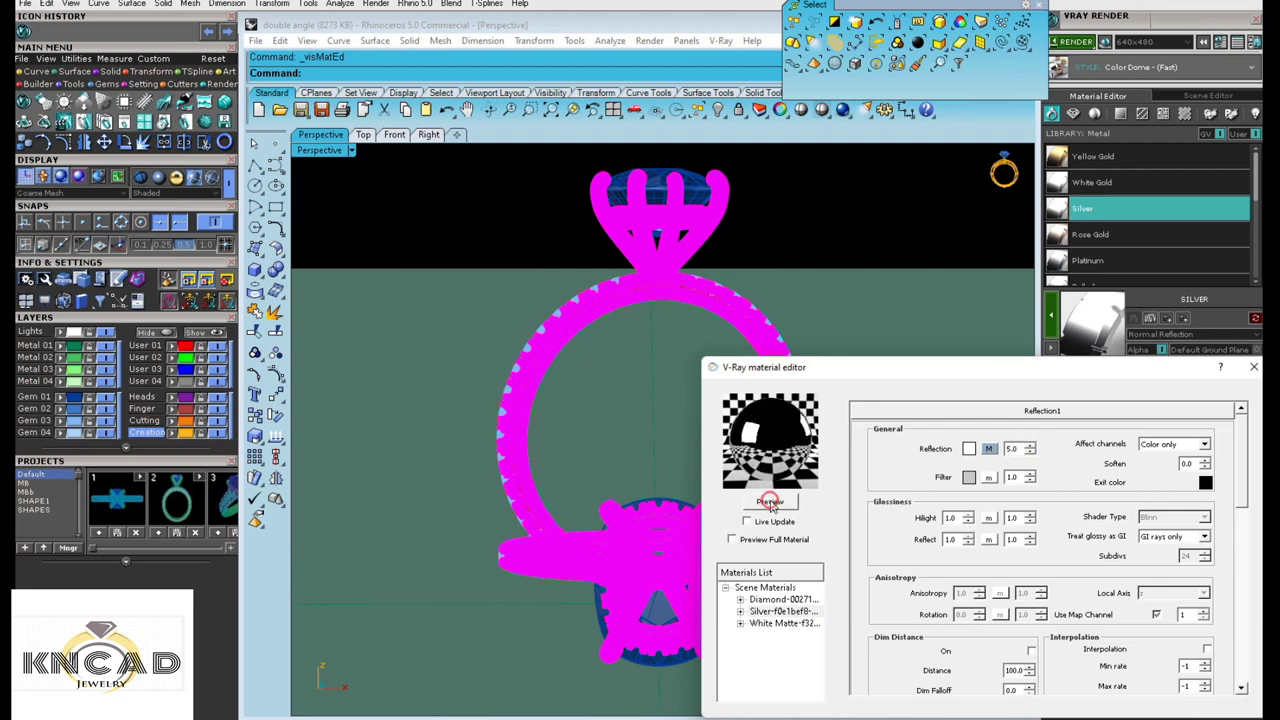
{"action": "double_click", "coordinate": [1016, 449]}
{"action": "type", "text": "2"}
{"action": "left_click", "coordinate": [769, 503]}
{"action": "left_click", "coordinate": [1253, 367]}
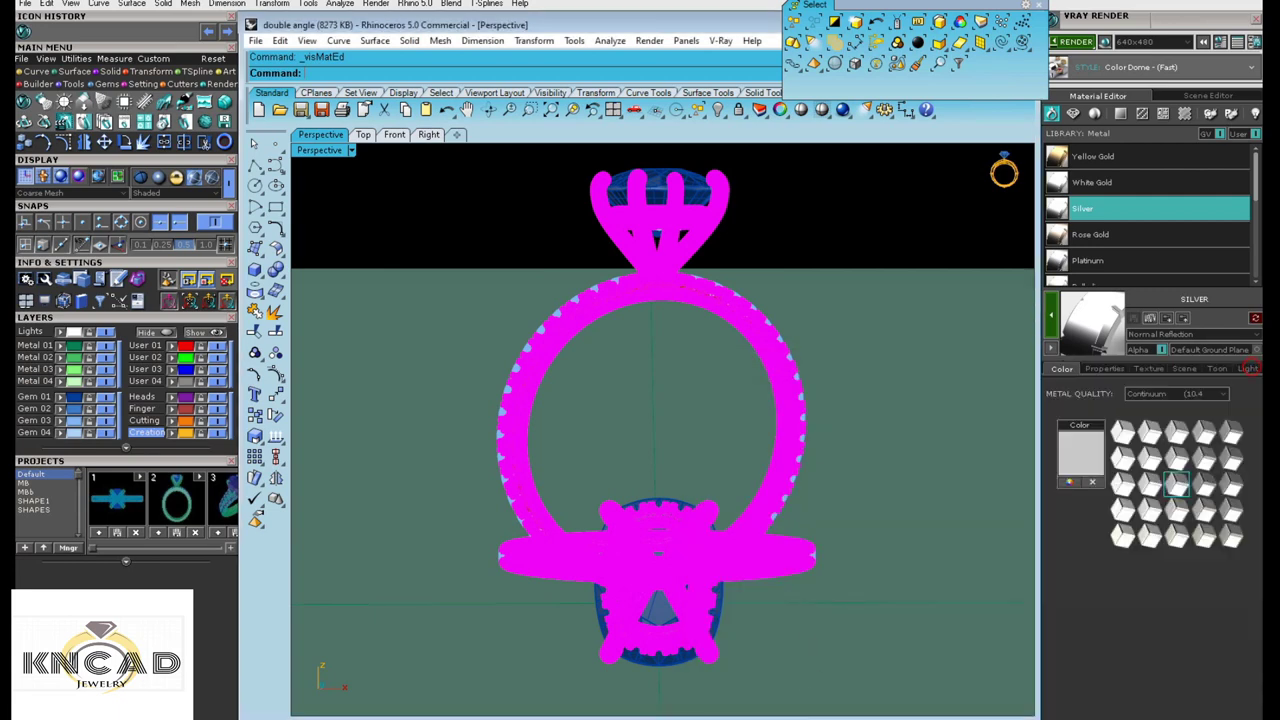
{"action": "left_click", "coordinate": [803, 715]}
- Add the Notepad line 'now apple lights on solid i mean on rings'
{"action": "key", "text": "Return"}
{"action": "key", "text": "Return"}
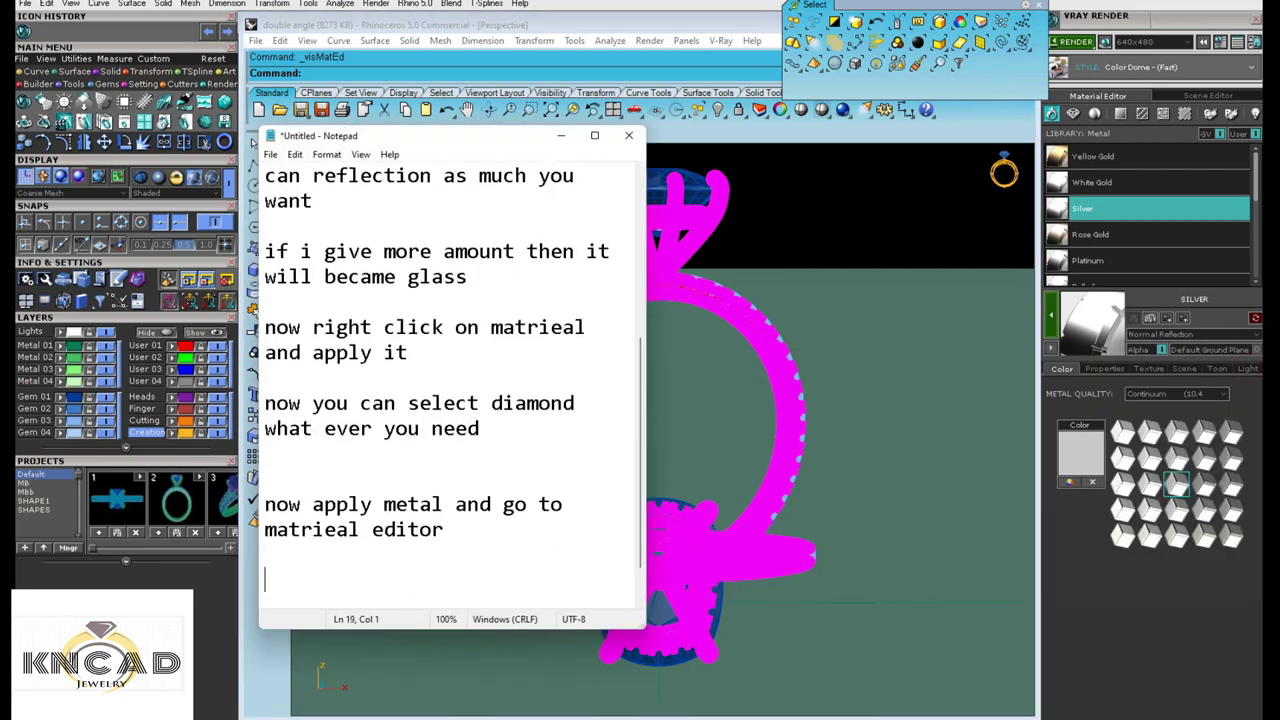
{"action": "type", "text": "now apple "}
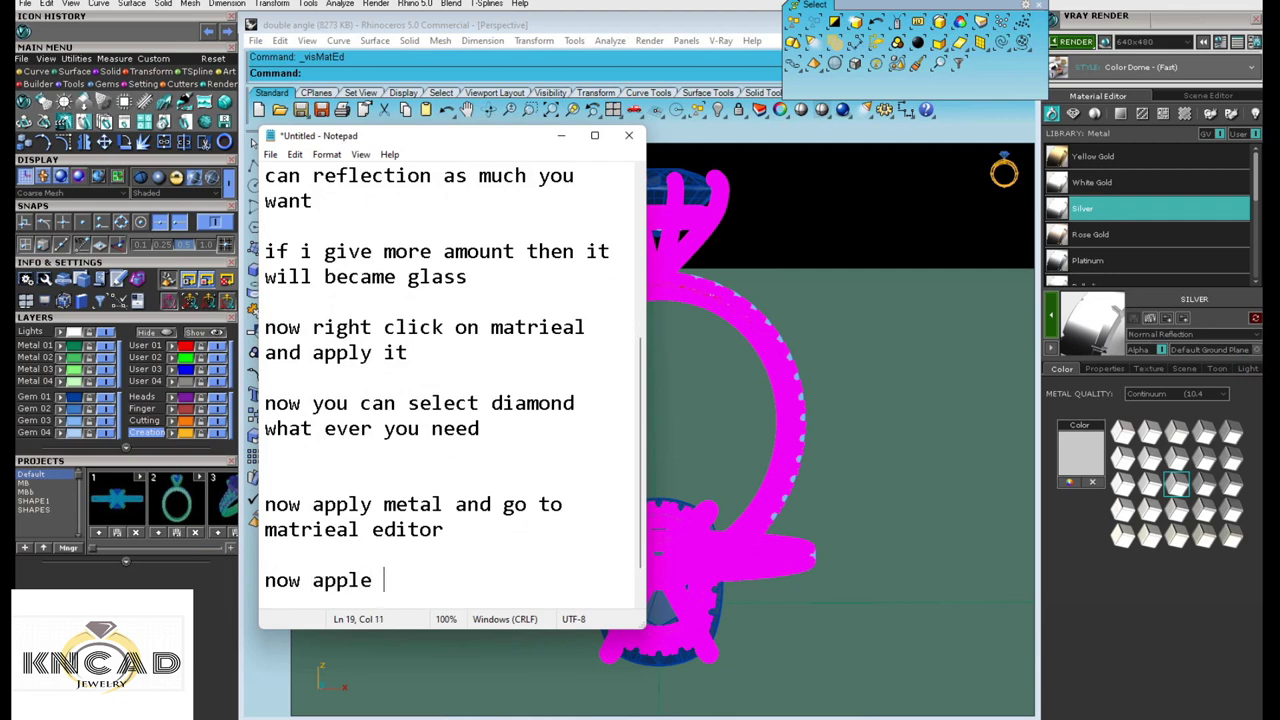
{"action": "type", "text": "lights o"}
{"action": "type", "text": "n "}
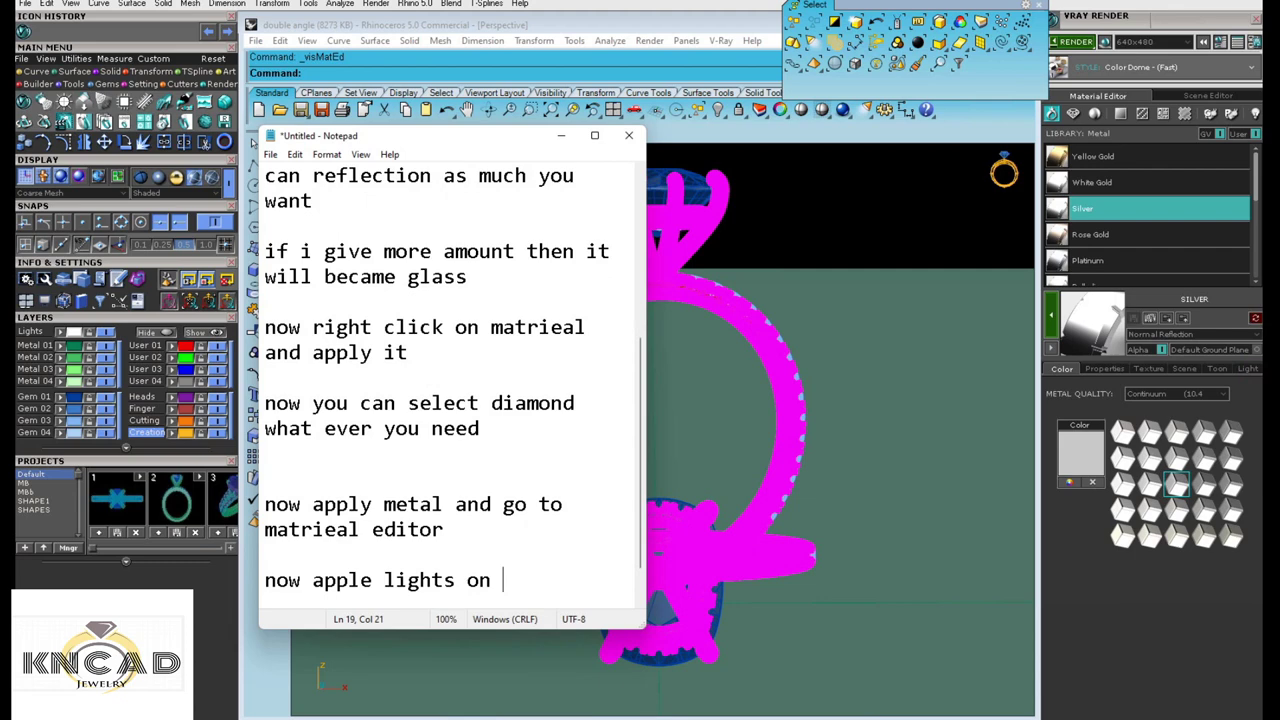
{"action": "type", "text": "pro"}
{"action": "key", "text": "BackSpace"}
{"action": "type", "text": "sol"}
{"action": "type", "text": "id i meand"}
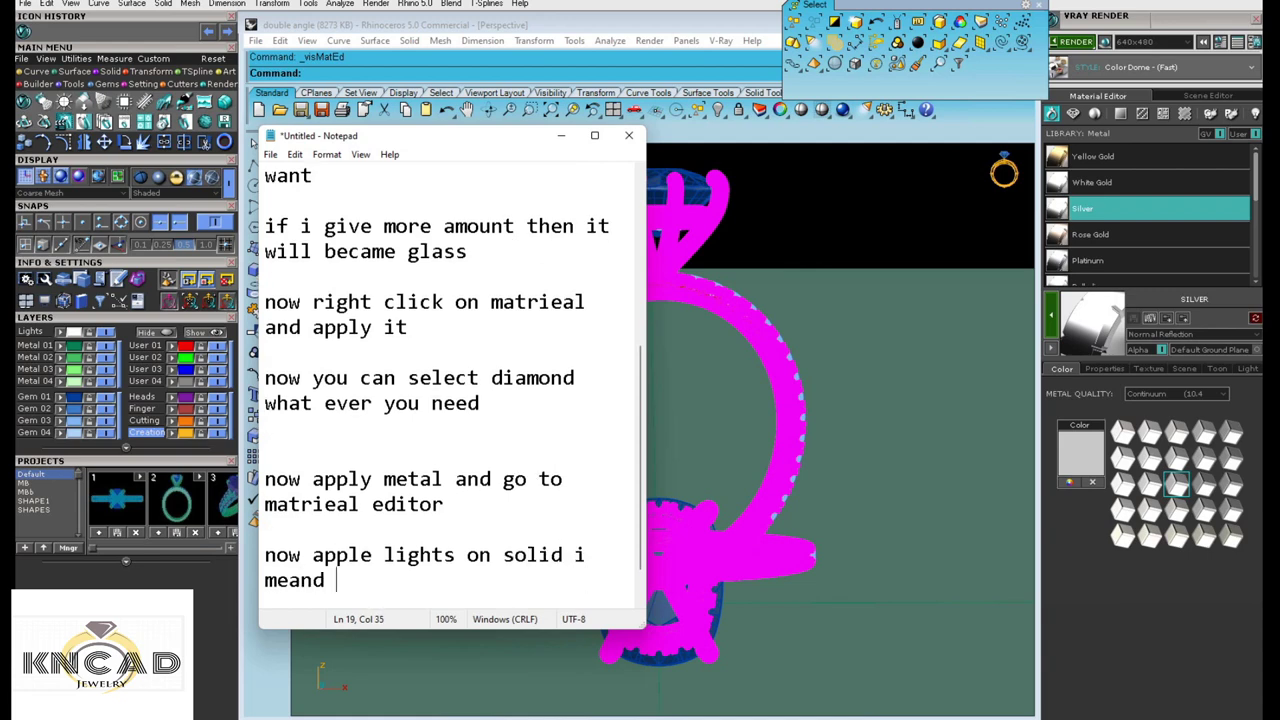
{"action": "key", "text": "BackSpace"}
{"action": "type", "text": "on "}
{"action": "type", "text": "rings"}
{"action": "key", "text": "Return"}
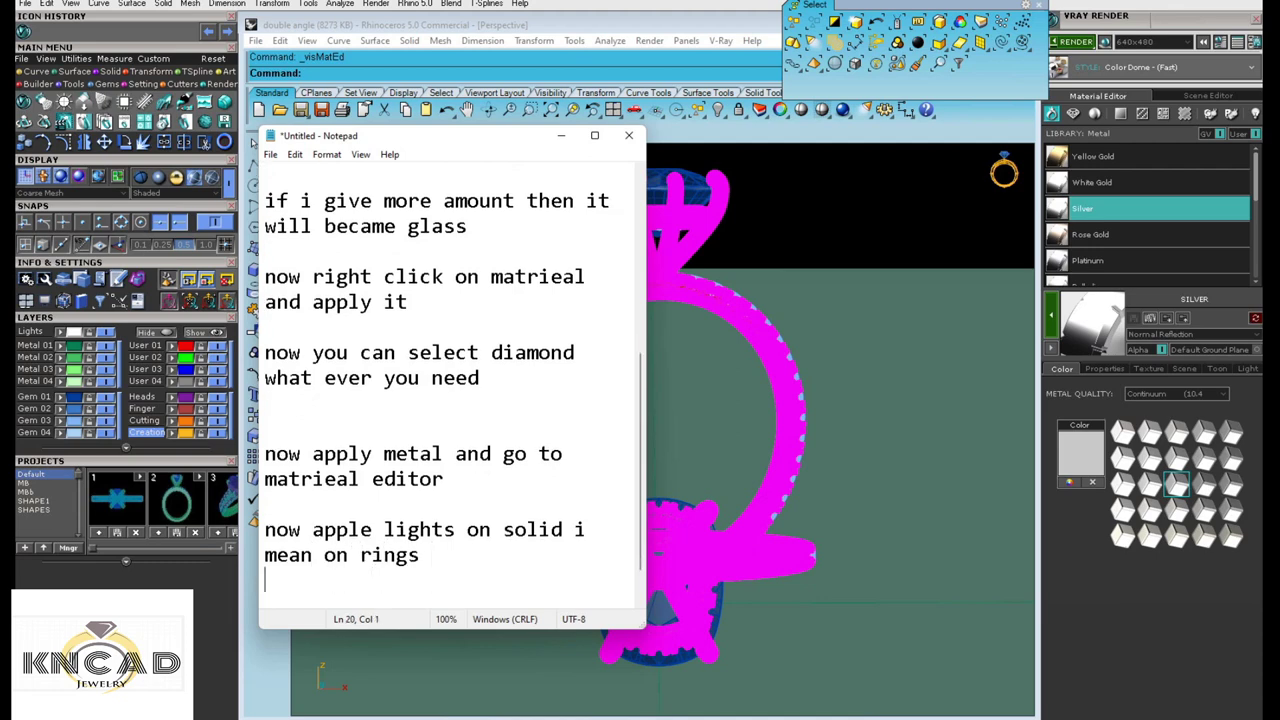
- Hide the notes, show the ring in Top view and deselect all ring parts
{"action": "left_click", "coordinate": [561, 135]}
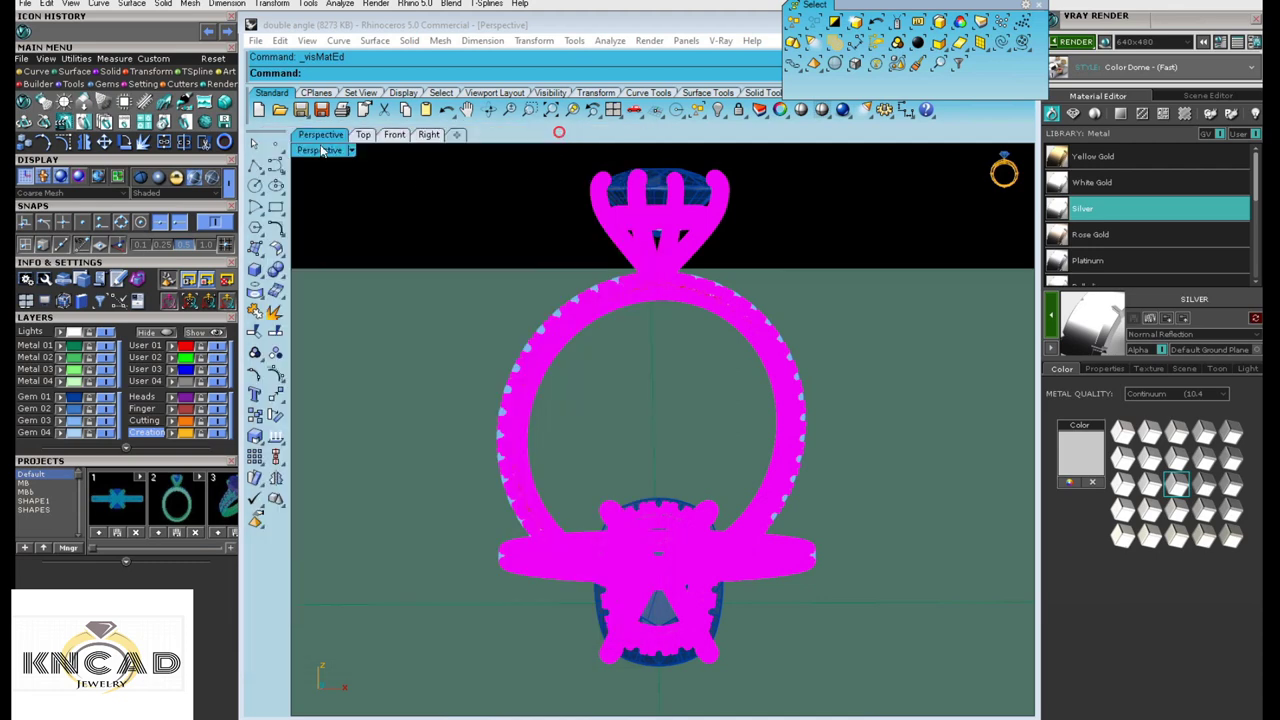
{"action": "left_click", "coordinate": [363, 134]}
{"action": "left_click", "coordinate": [725, 470]}
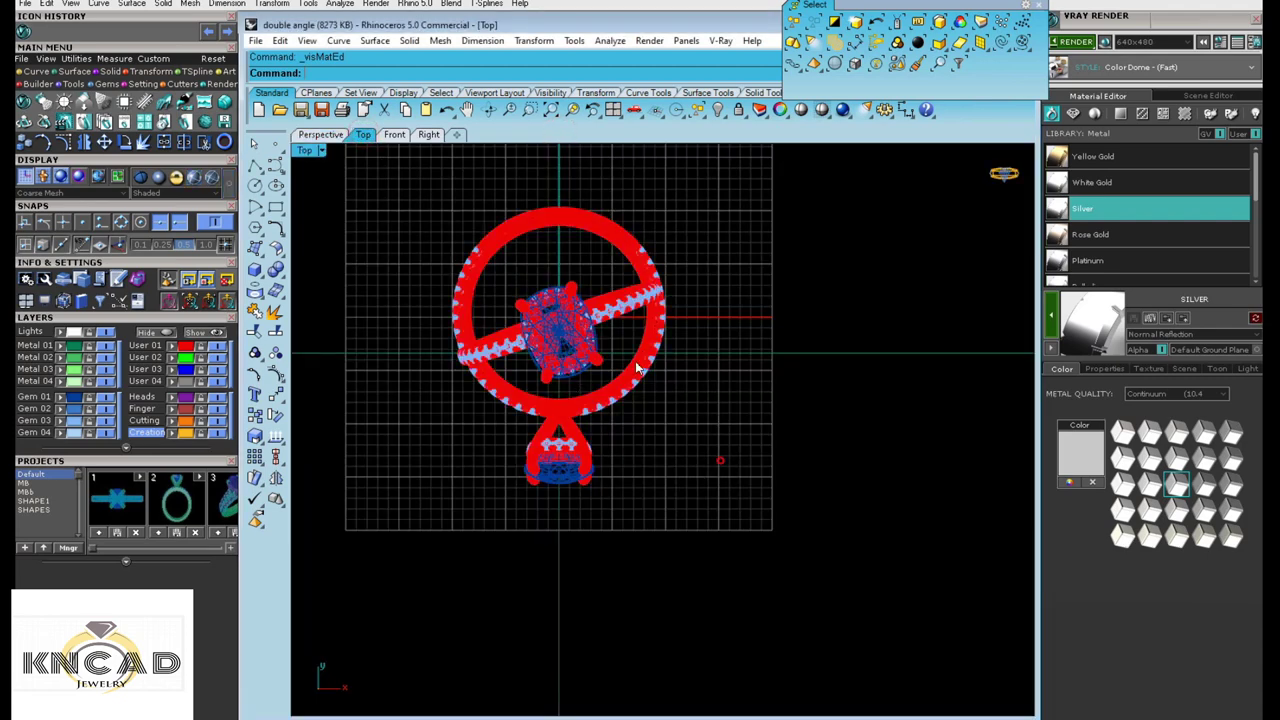
{"action": "scroll", "coordinate": [648, 459], "scroll_direction": "down", "scroll_amount": 10}
{"action": "scroll", "coordinate": [640, 430], "scroll_direction": "up", "scroll_amount": 5}
{"action": "scroll", "coordinate": [617, 318], "scroll_direction": "up", "scroll_amount": 4}
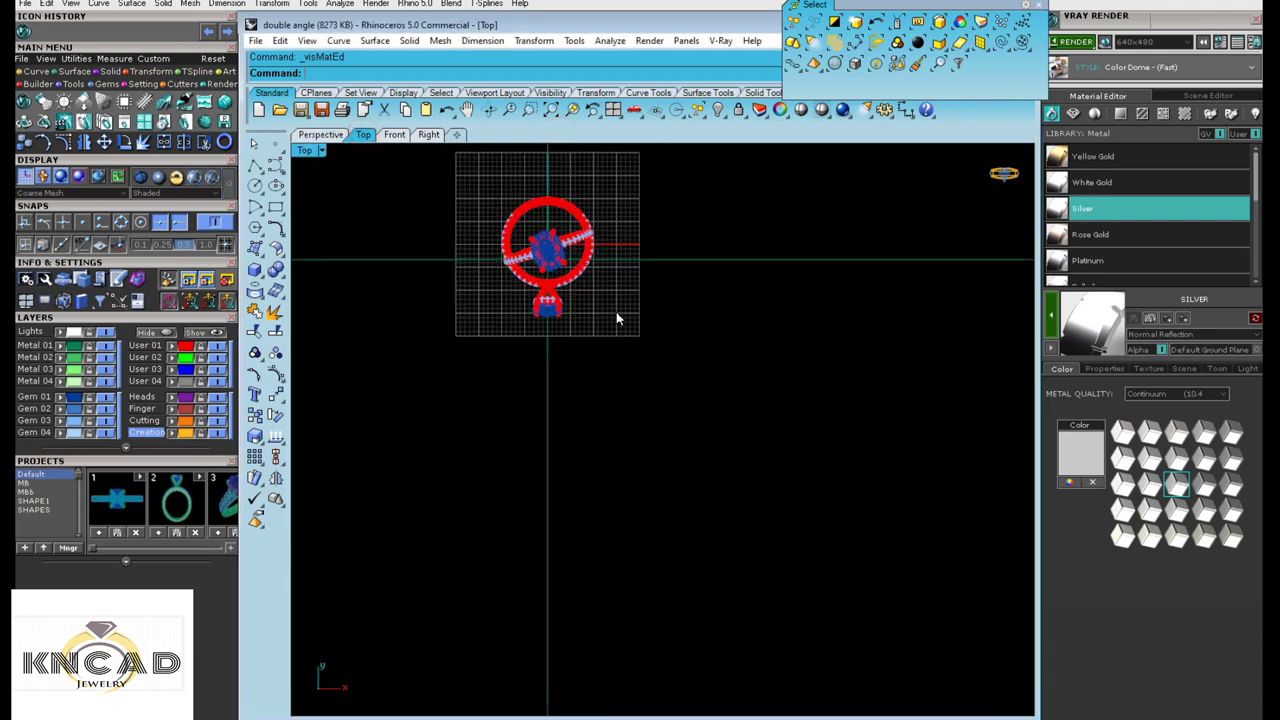
{"action": "left_click", "coordinate": [649, 366]}
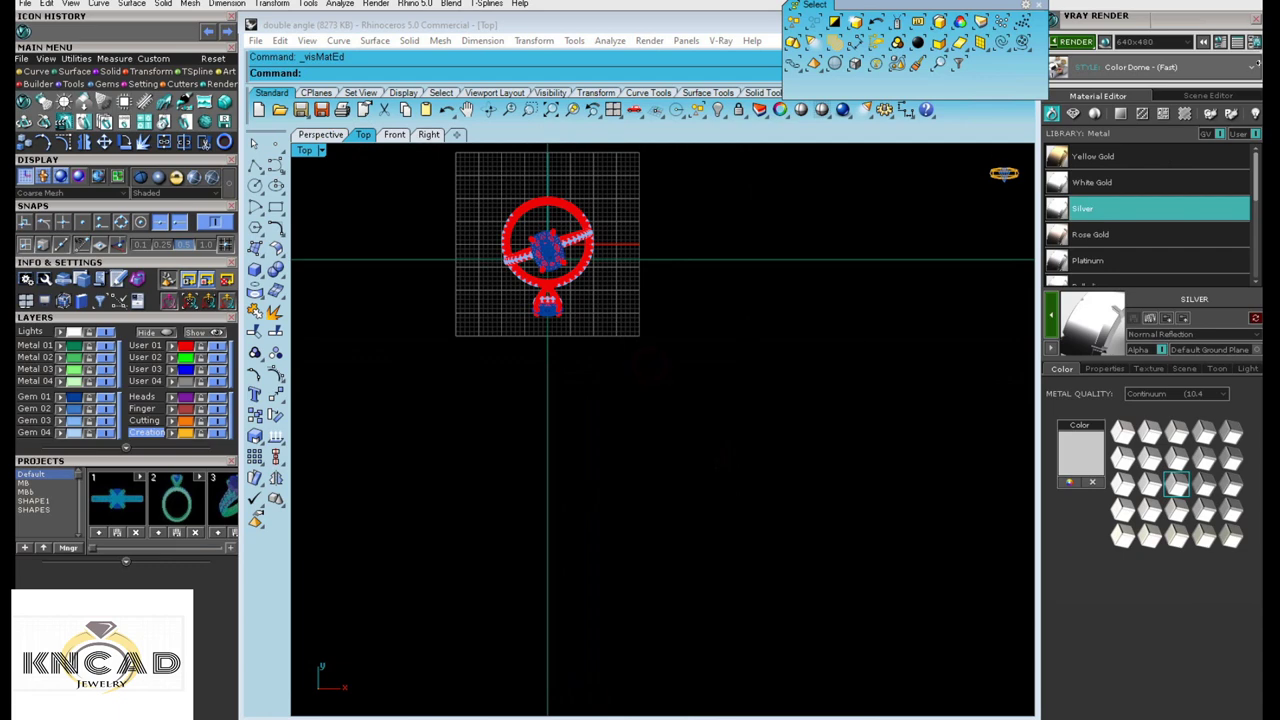
- Create a spotlight from the view, then delete it
{"action": "left_click", "coordinate": [104, 102]}
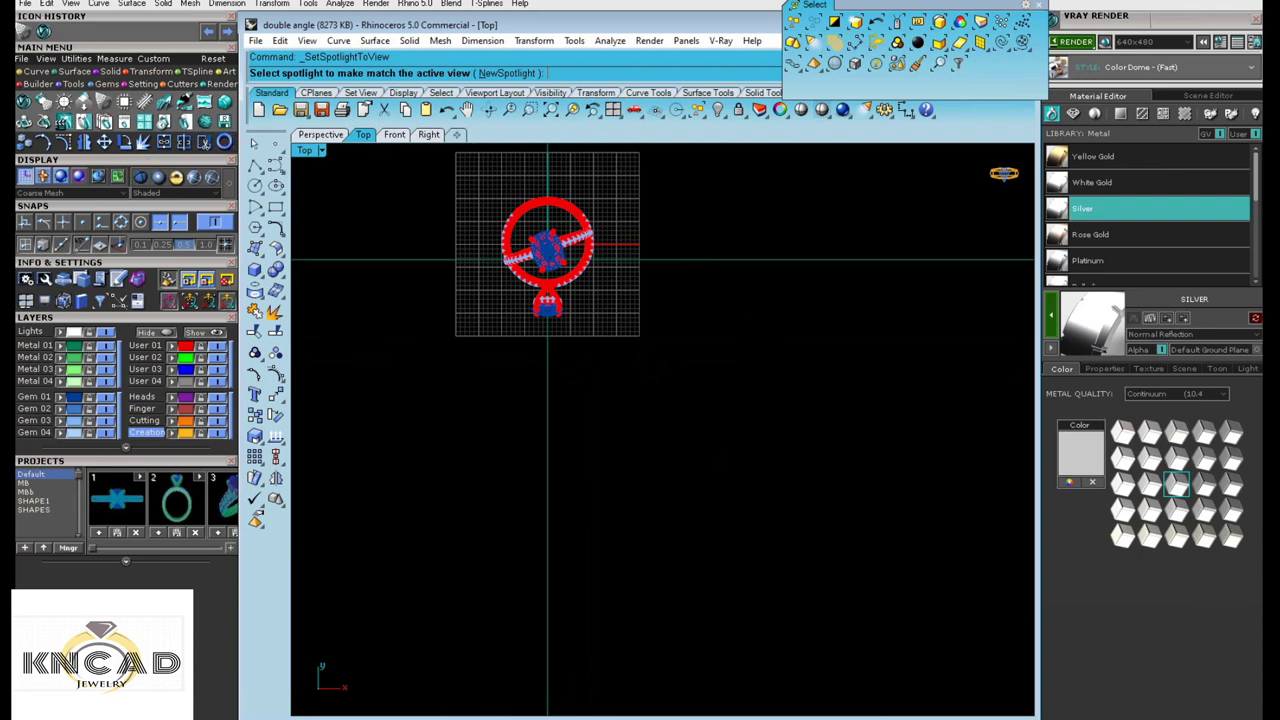
{"action": "left_click", "coordinate": [104, 102]}
{"action": "left_click", "coordinate": [507, 73]}
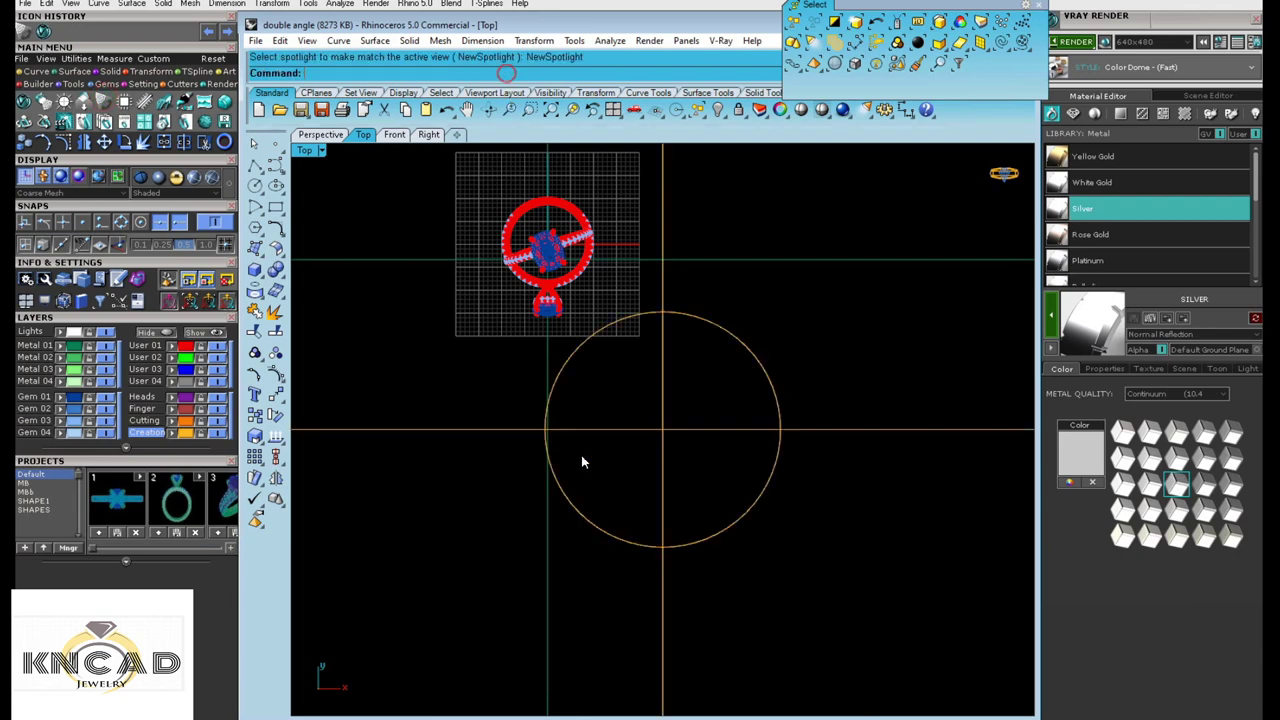
{"action": "scroll", "coordinate": [620, 452], "scroll_direction": "down", "scroll_amount": 5}
{"action": "scroll", "coordinate": [658, 446], "scroll_direction": "down", "scroll_amount": 5}
{"action": "left_click", "coordinate": [660, 444]}
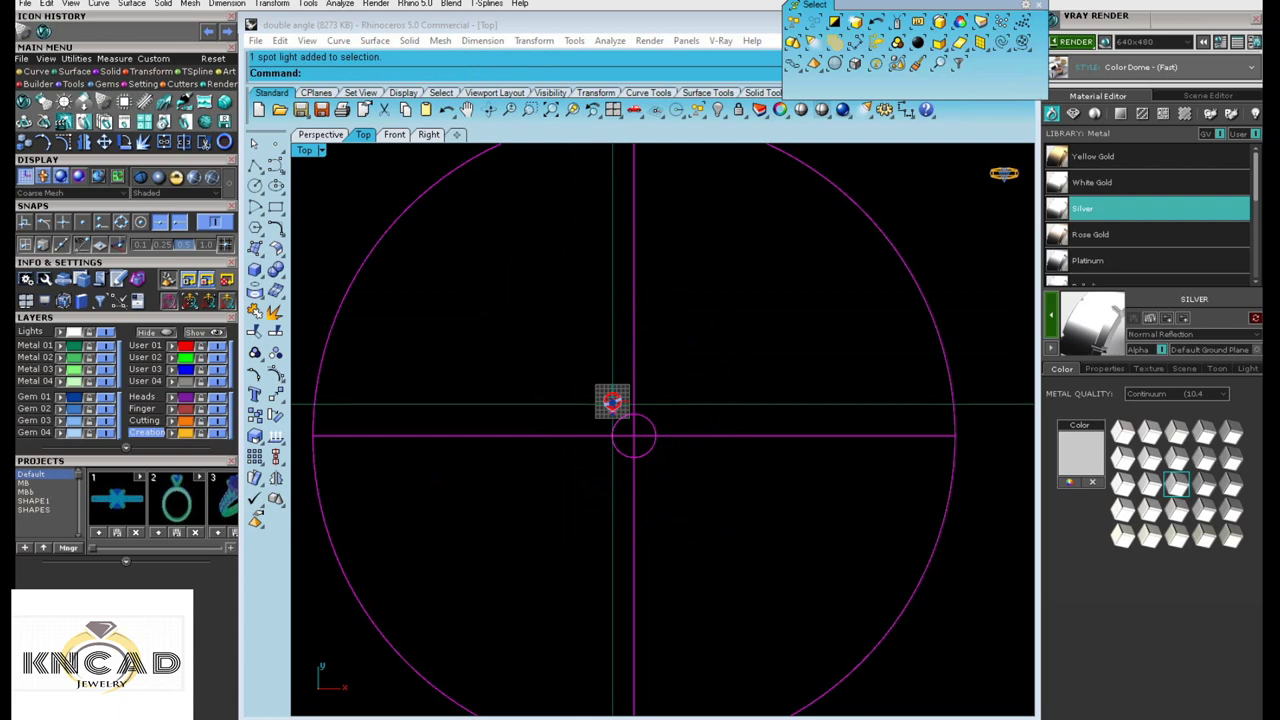
{"action": "key", "text": "Delete"}
- Draw a spotlight cone based left of the ring in Front view, ending in Top view
{"action": "left_click", "coordinate": [45, 104]}
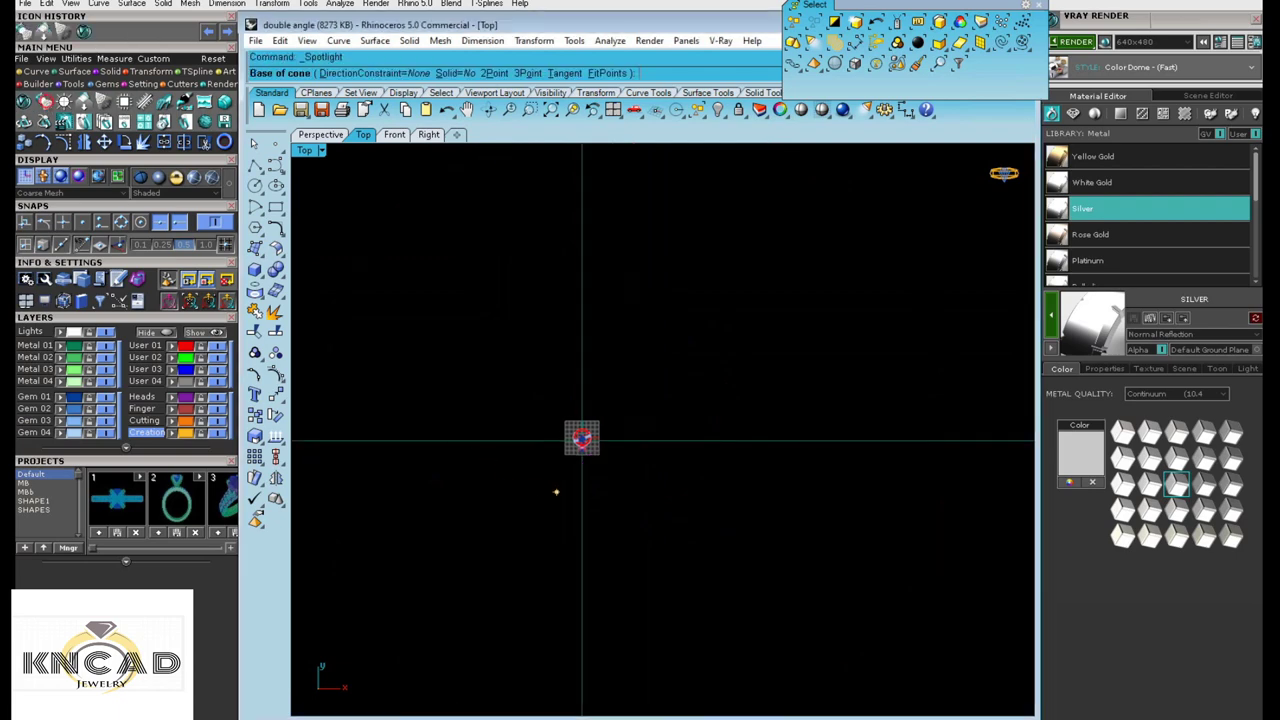
{"action": "left_click", "coordinate": [395, 135]}
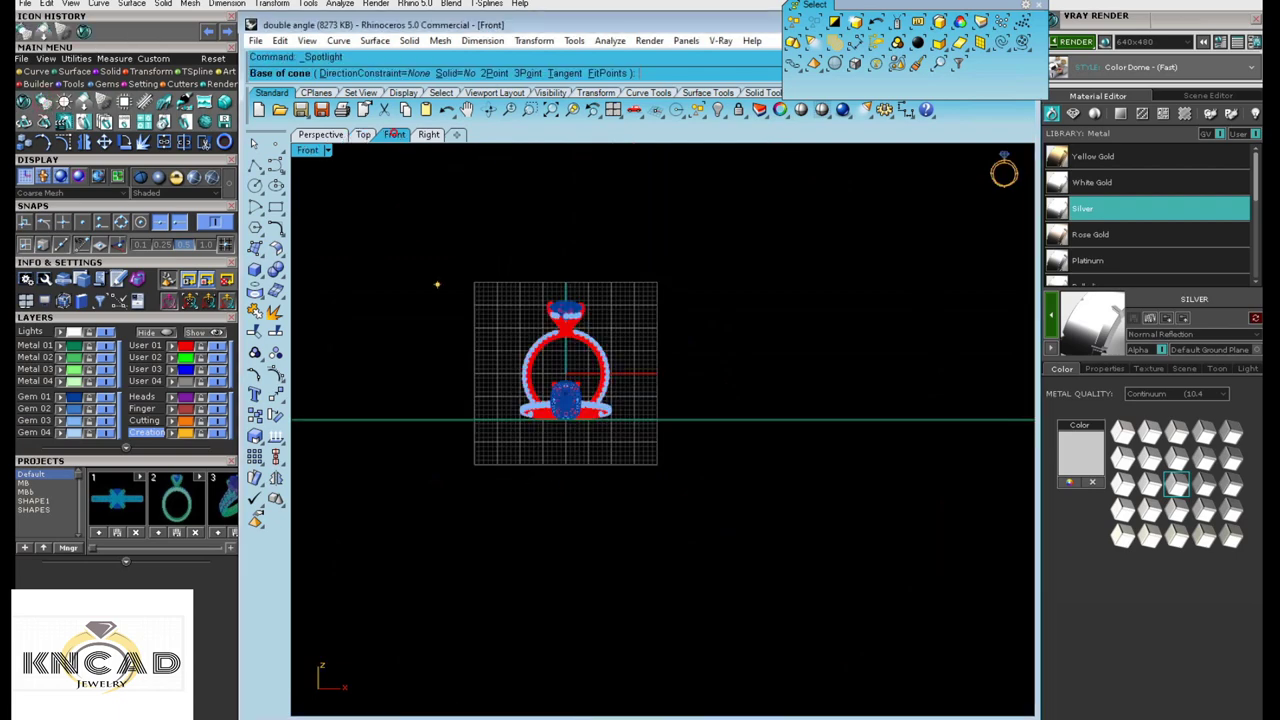
{"action": "left_click", "coordinate": [486, 362]}
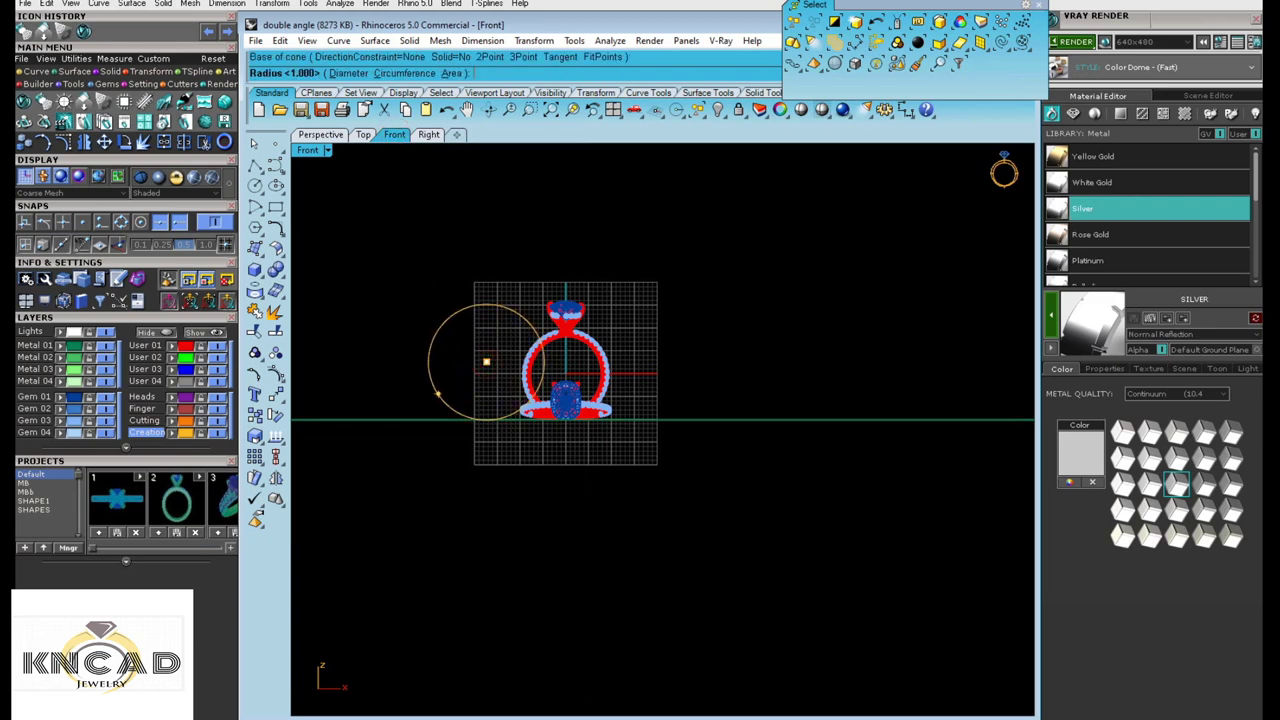
{"action": "left_click", "coordinate": [437, 392]}
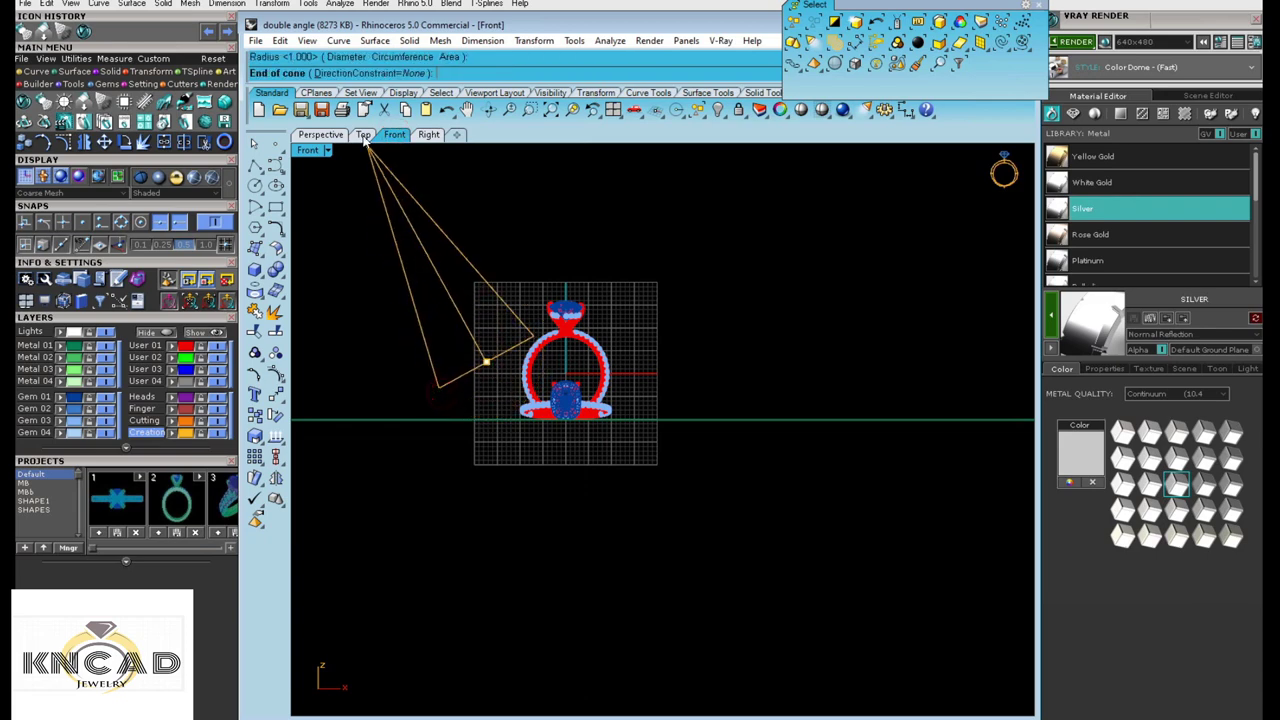
{"action": "left_click", "coordinate": [364, 136]}
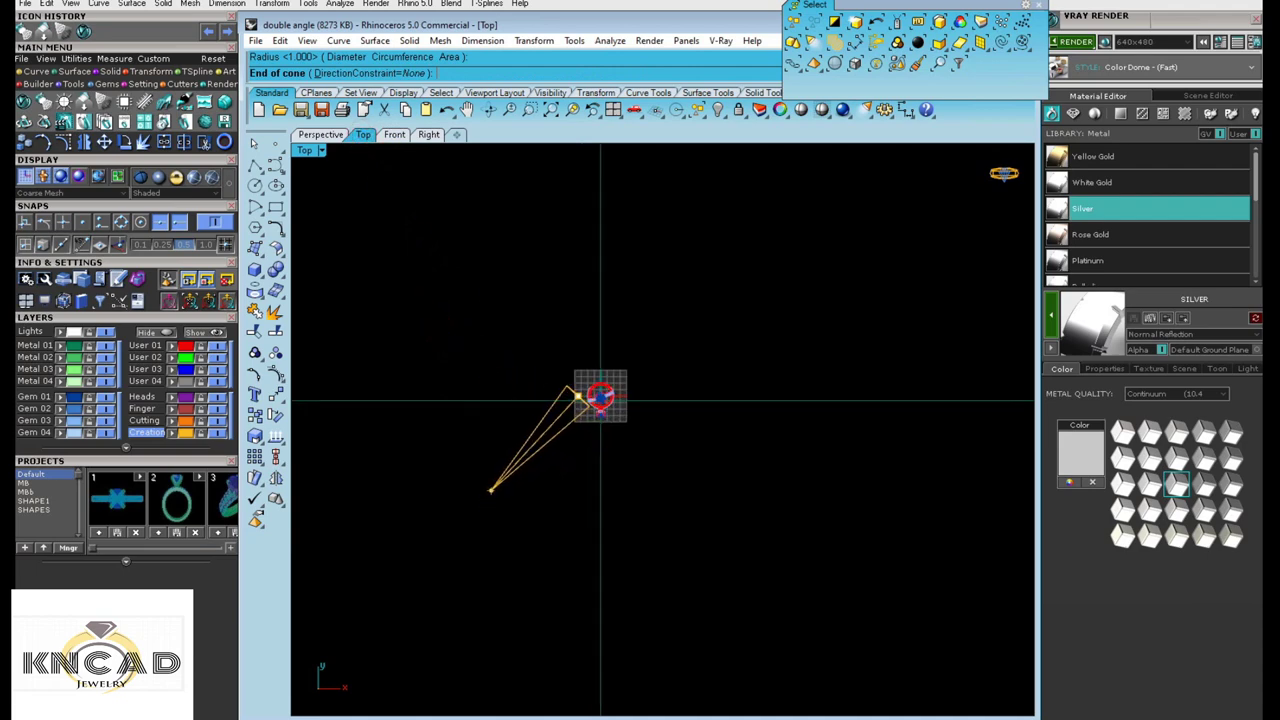
{"action": "left_click", "coordinate": [527, 476]}
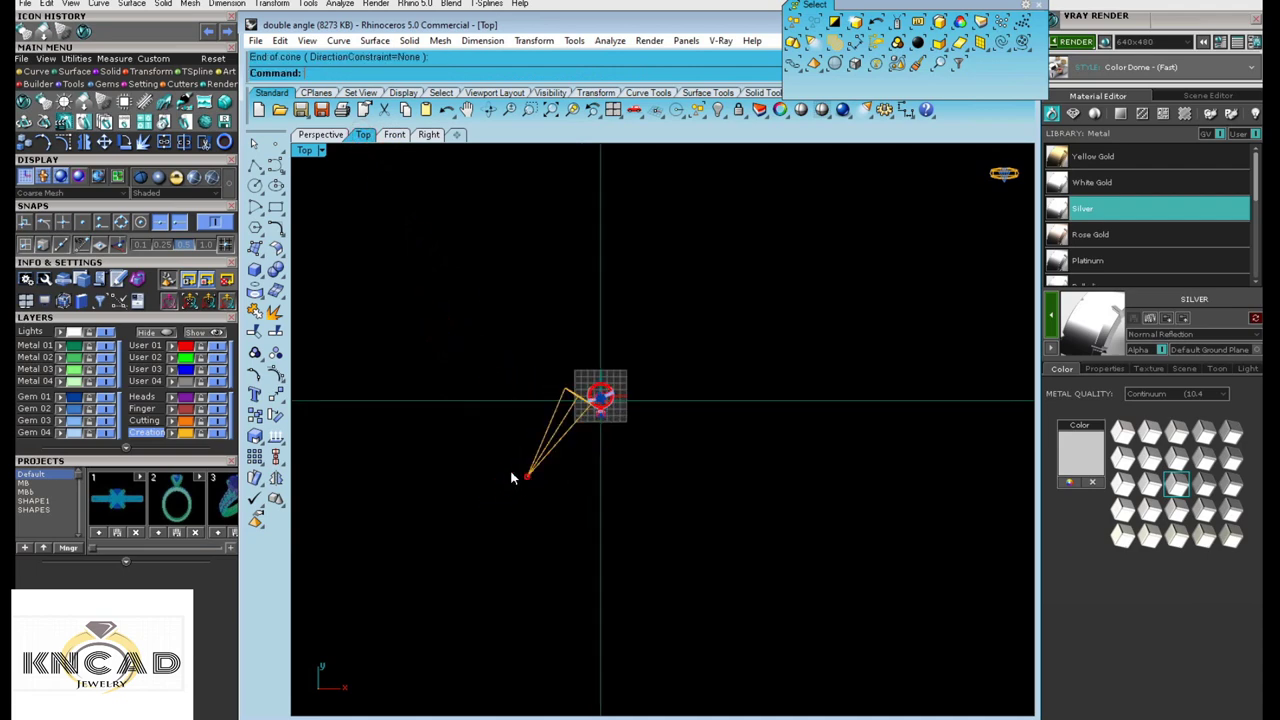
{"action": "scroll", "coordinate": [567, 440], "scroll_direction": "up", "scroll_amount": 3}
{"action": "scroll", "coordinate": [567, 440], "scroll_direction": "up", "scroll_amount": 3}
- Drag the spotlight farther out from the ring, then frame and select it in Right view
{"action": "left_click_drag", "start_coordinate": [585, 362], "coordinate": [511, 488]}
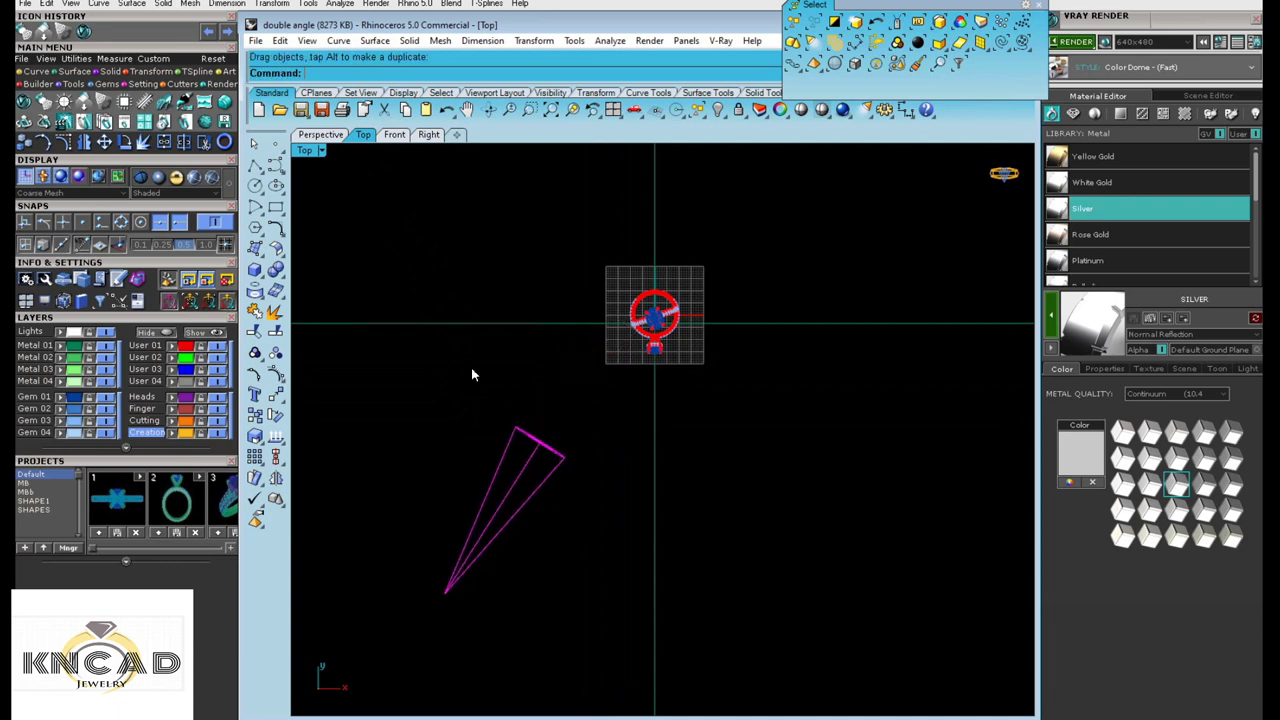
{"action": "left_click", "coordinate": [428, 134]}
{"action": "scroll", "coordinate": [757, 449], "scroll_direction": "down", "scroll_amount": 2}
{"action": "scroll", "coordinate": [646, 443], "scroll_direction": "down", "scroll_amount": 1}
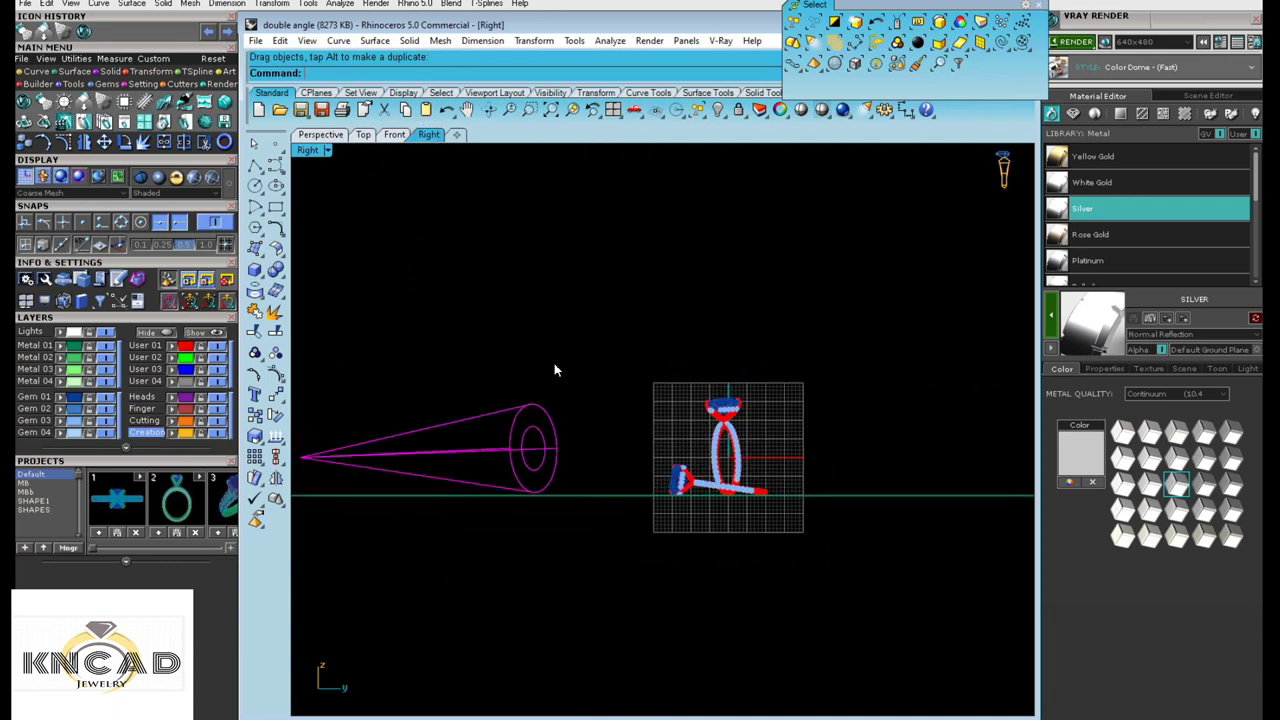
{"action": "right_click_drag", "start_coordinate": [540, 453], "coordinate": [603, 442]}
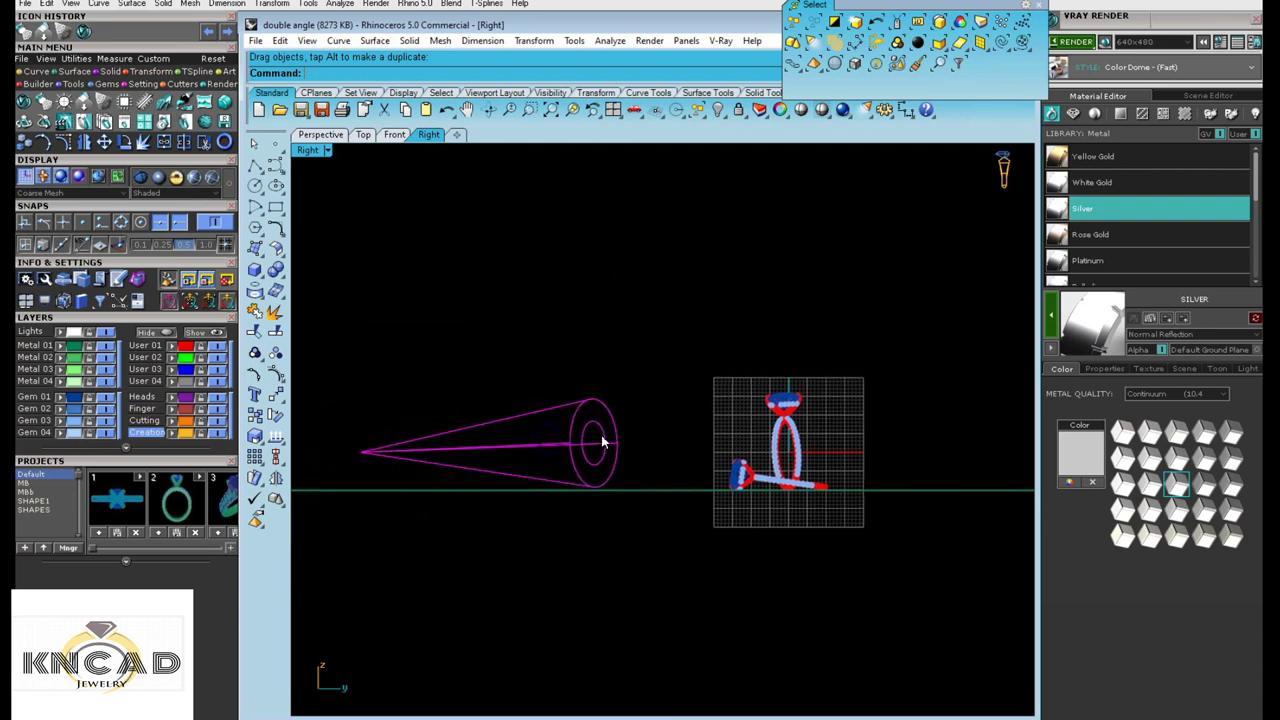
{"action": "left_click", "coordinate": [641, 377]}
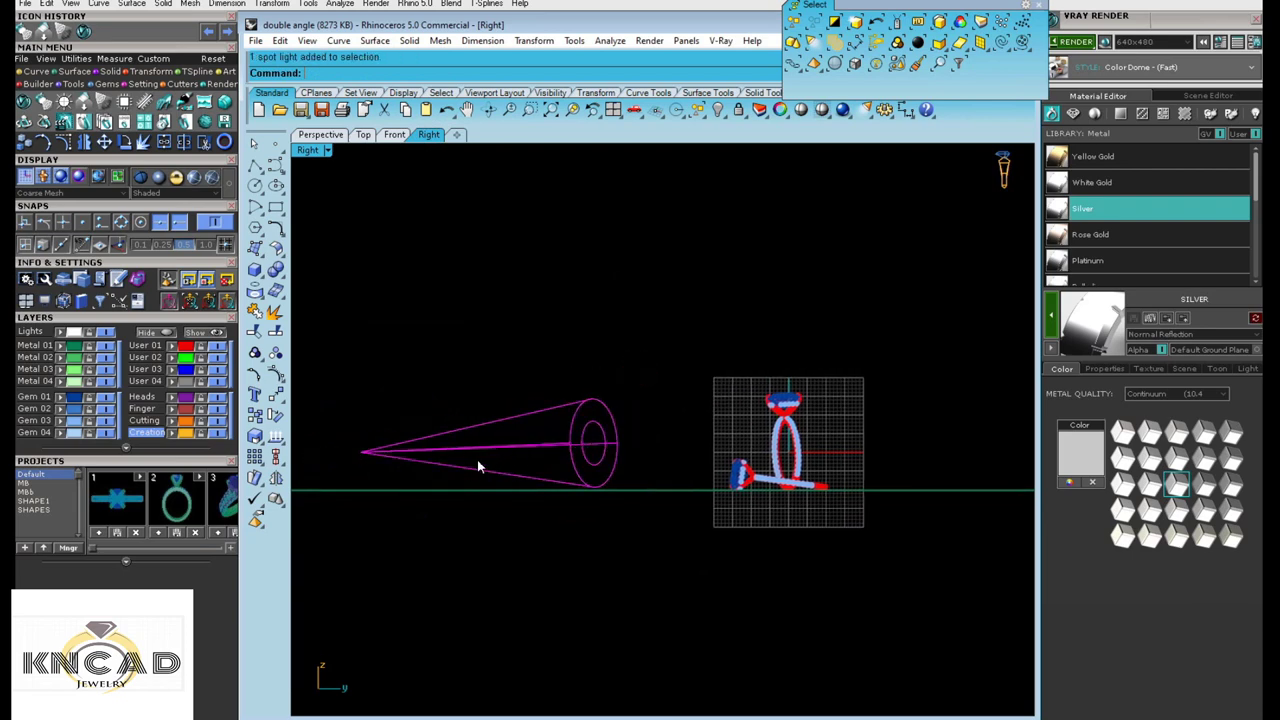
- Replace the spotlight with a new cone based at the ring's centre, ending in Top view
{"action": "key", "text": "Delete"}
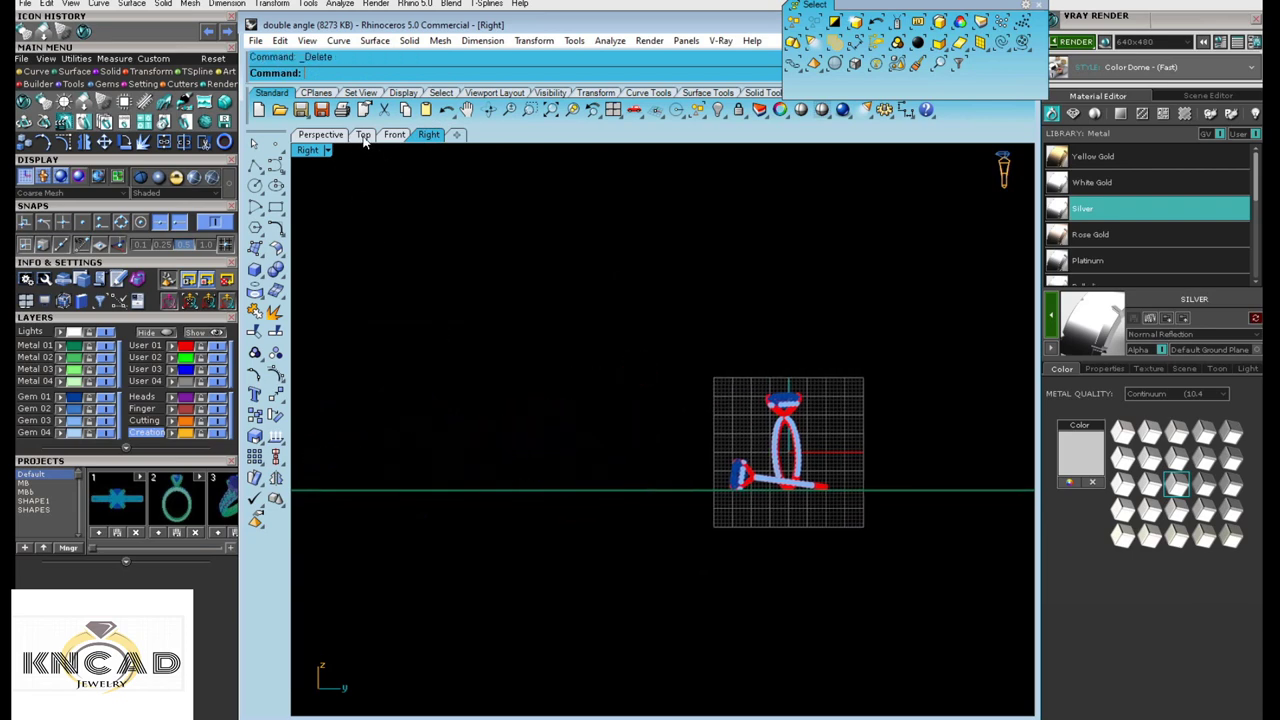
{"action": "left_click", "coordinate": [363, 135]}
{"action": "left_click", "coordinate": [394, 135]}
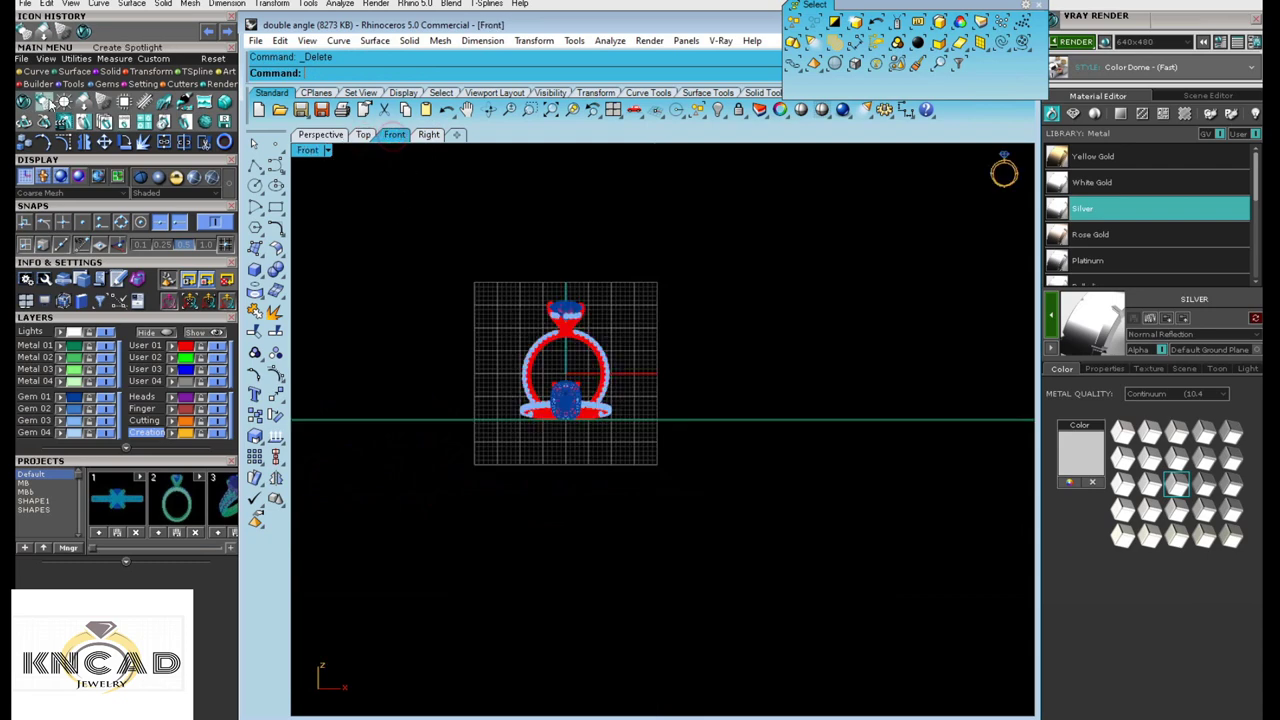
{"action": "left_click", "coordinate": [48, 102]}
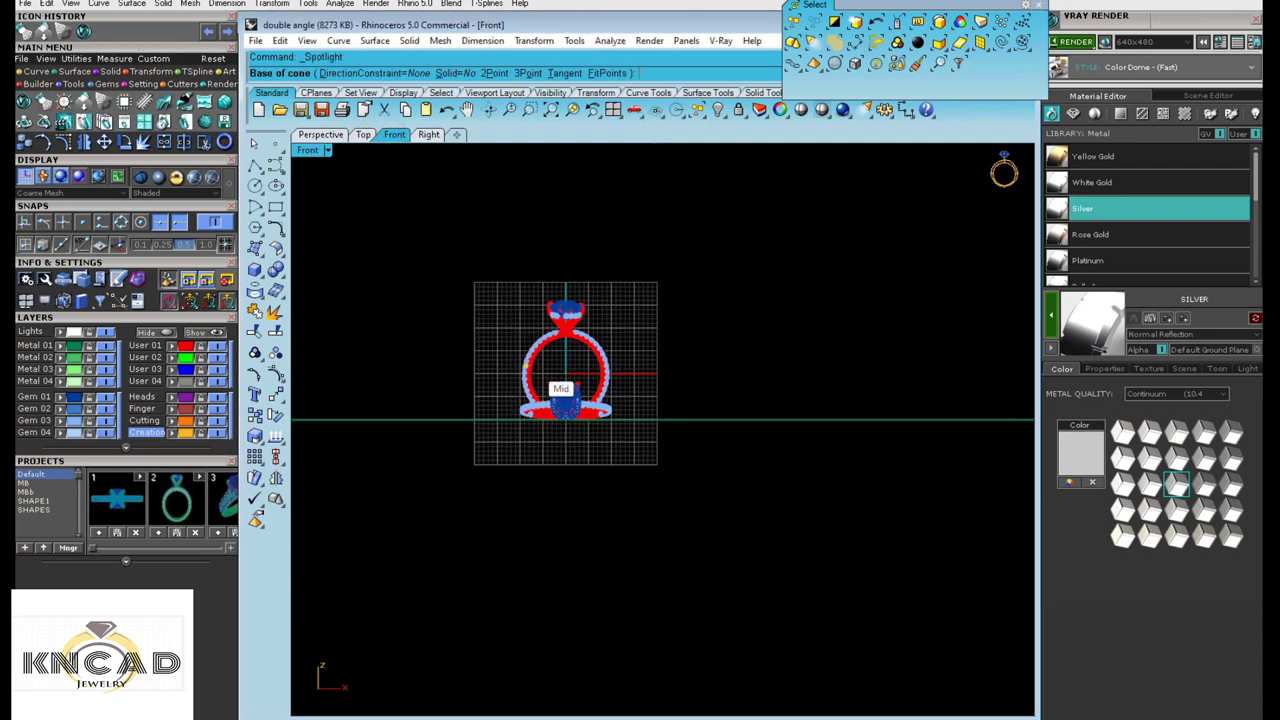
{"action": "left_click", "coordinate": [571, 365]}
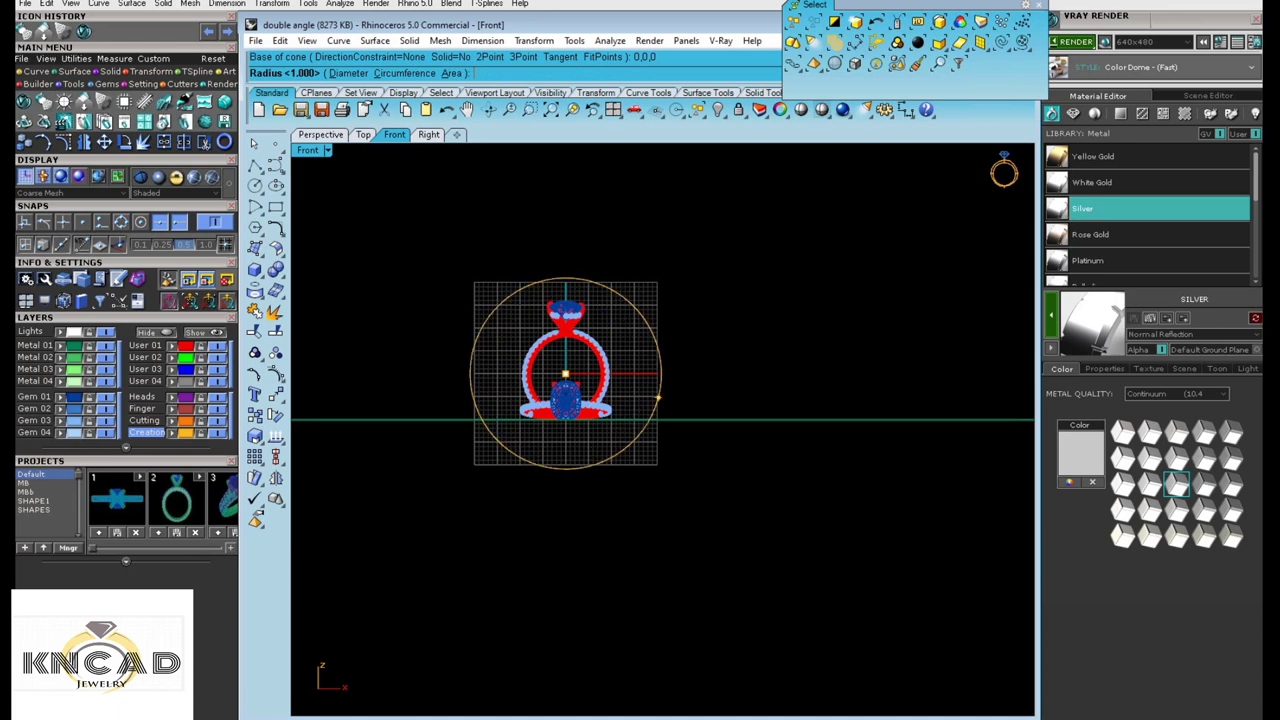
{"action": "left_click", "coordinate": [650, 395]}
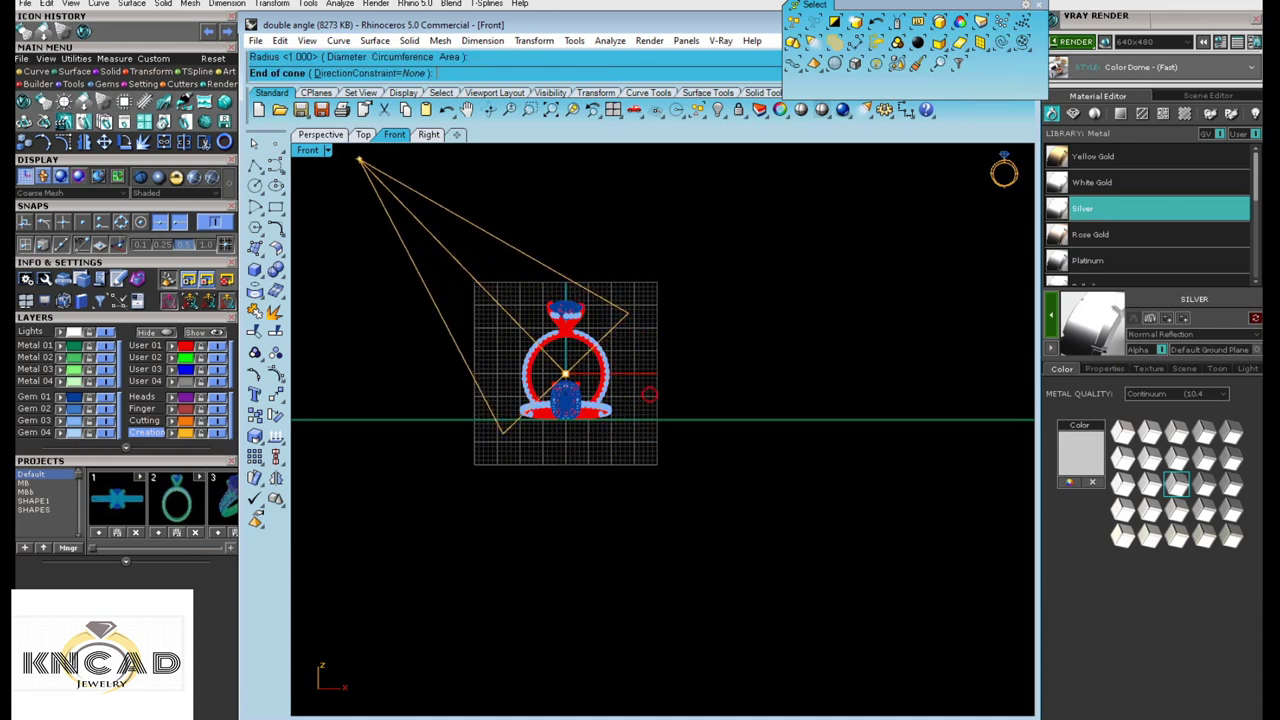
{"action": "left_click", "coordinate": [363, 134]}
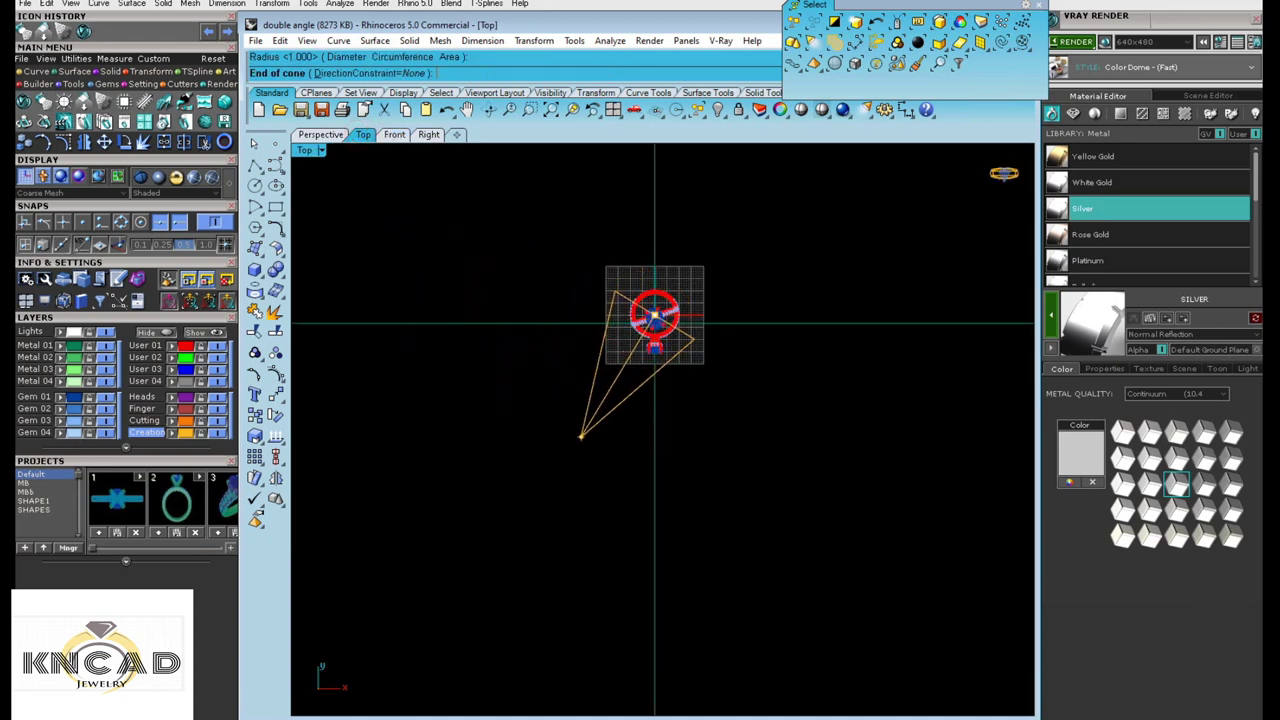
{"action": "left_click", "coordinate": [576, 461]}
- Move the new spotlight down-left of the ring and raise it above the ground
{"action": "left_click_drag", "start_coordinate": [618, 418], "coordinate": [526, 488]}
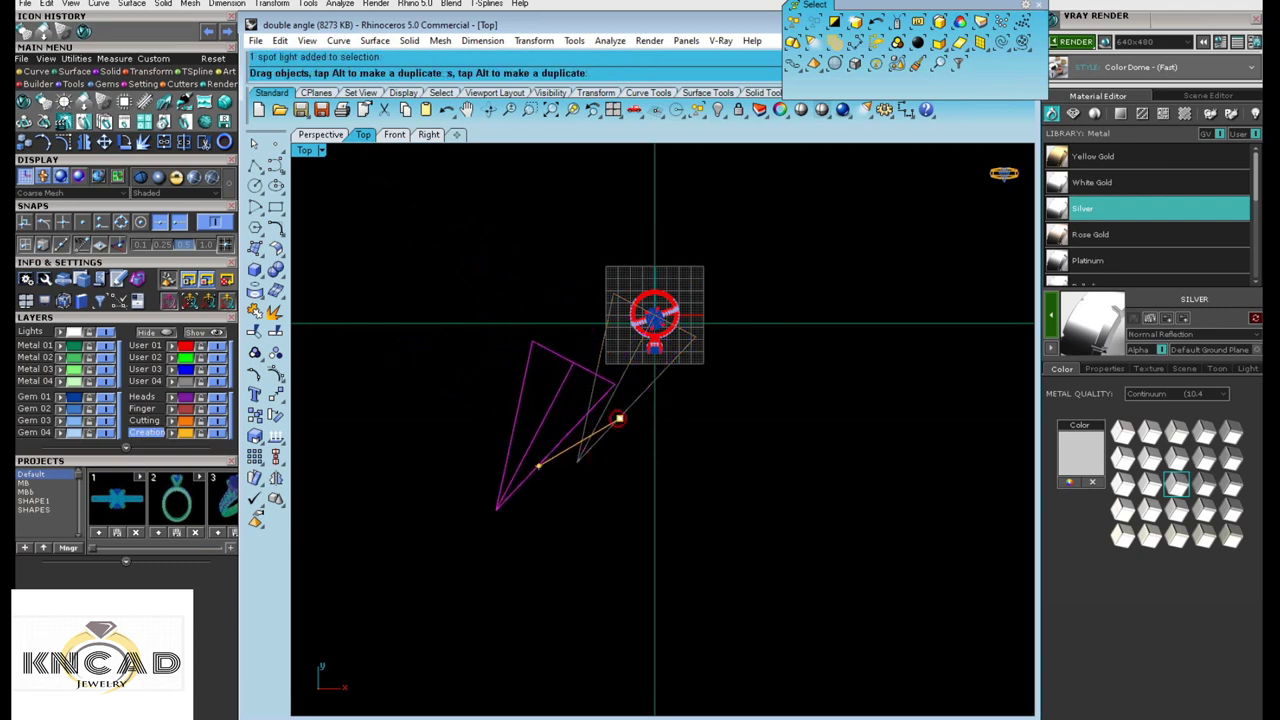
{"action": "left_click", "coordinate": [449, 266]}
{"action": "left_click", "coordinate": [428, 136]}
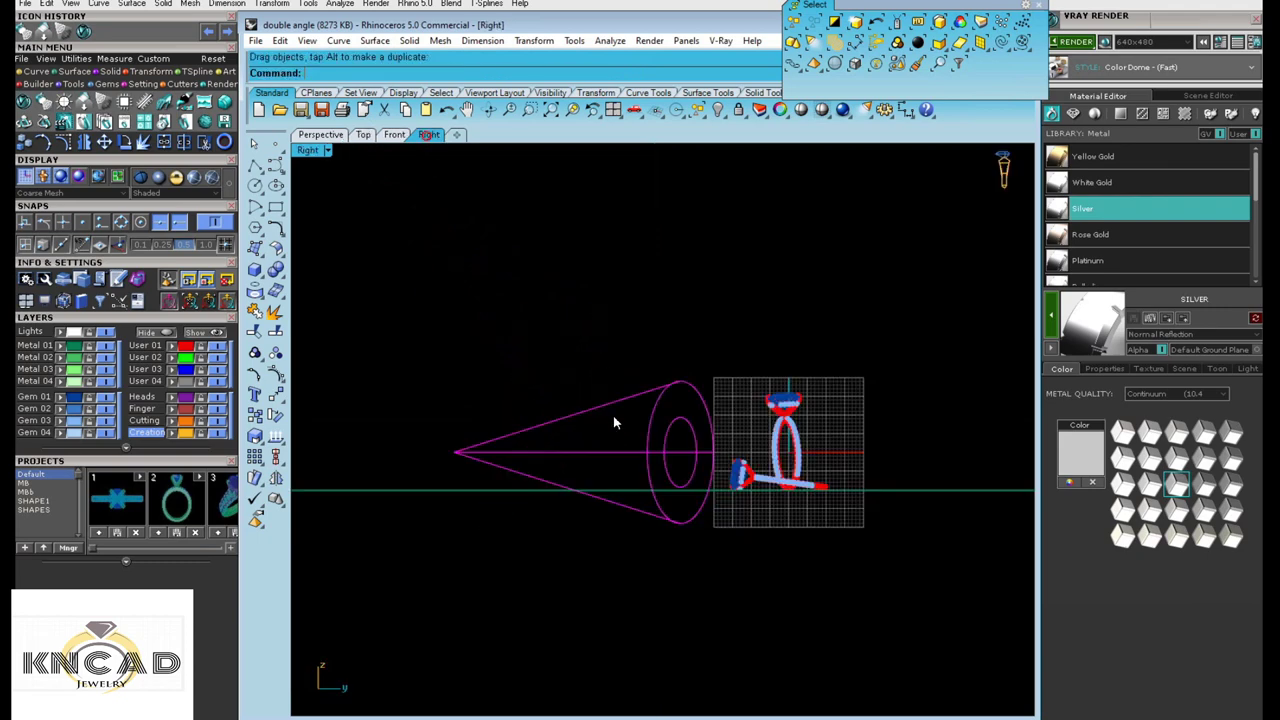
{"action": "left_click_drag", "start_coordinate": [684, 455], "coordinate": [684, 418]}
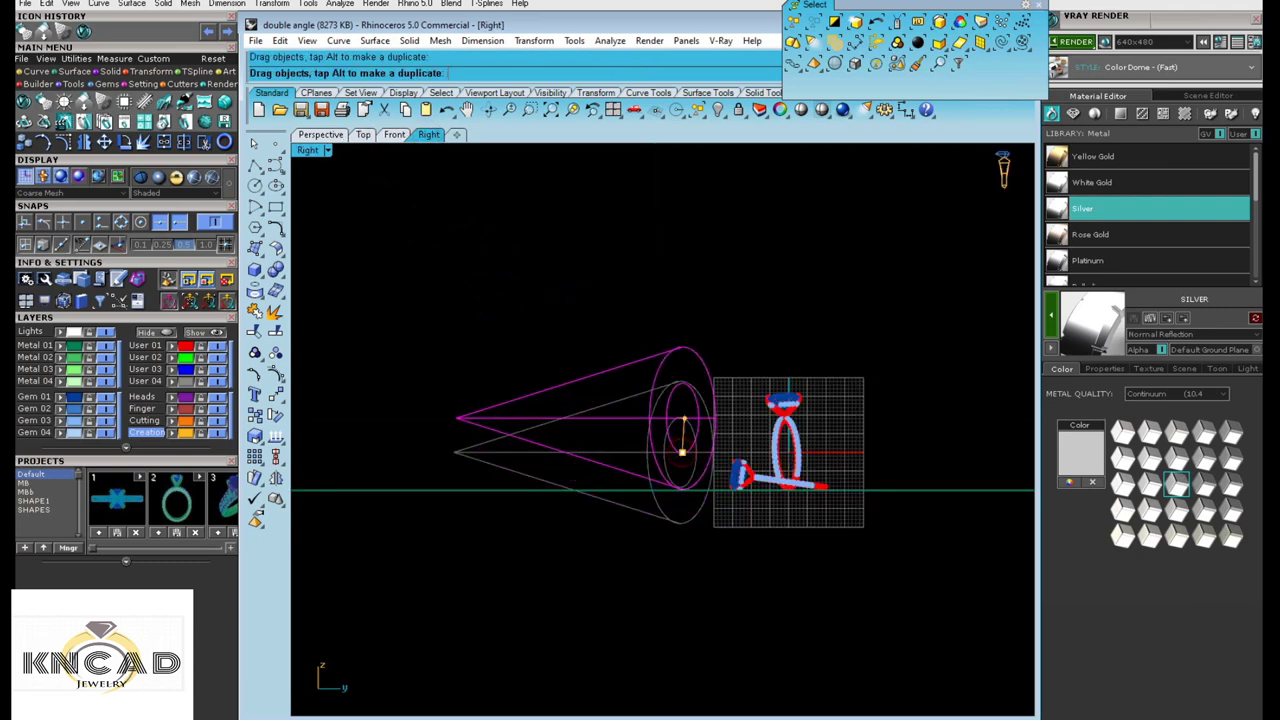
{"action": "left_click", "coordinate": [363, 135]}
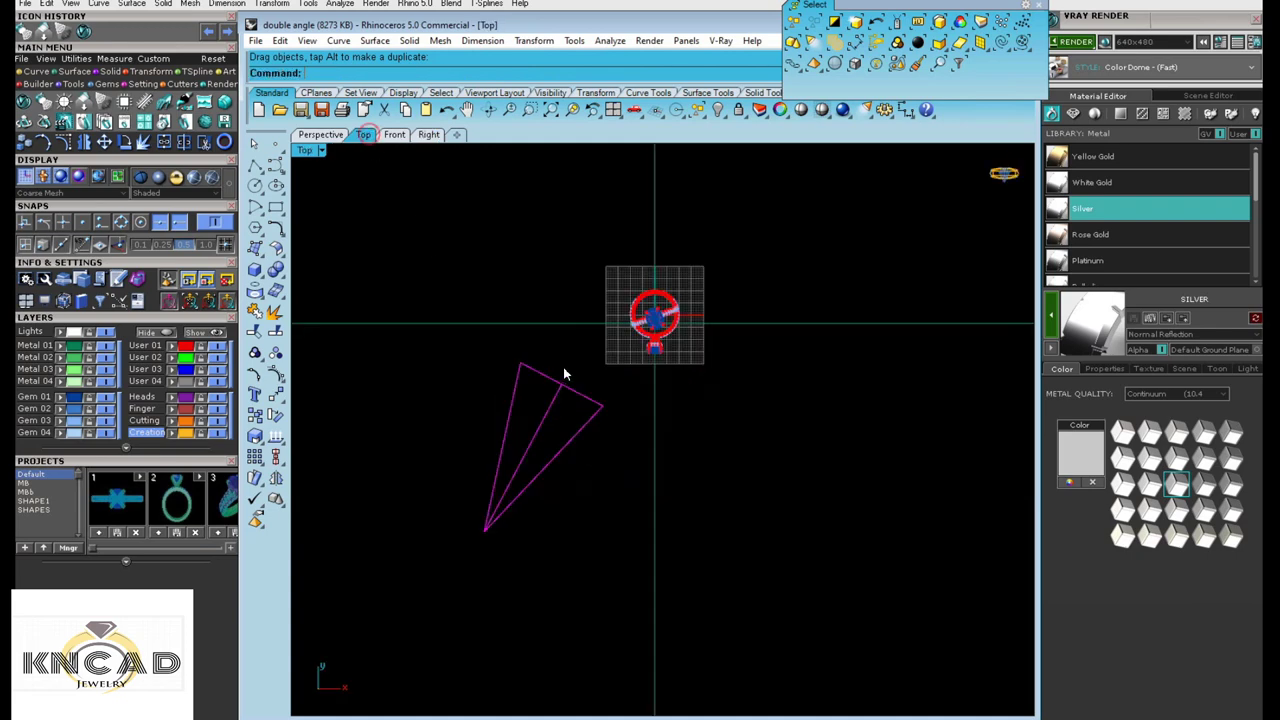
{"action": "left_click_drag", "start_coordinate": [562, 390], "coordinate": [532, 447]}
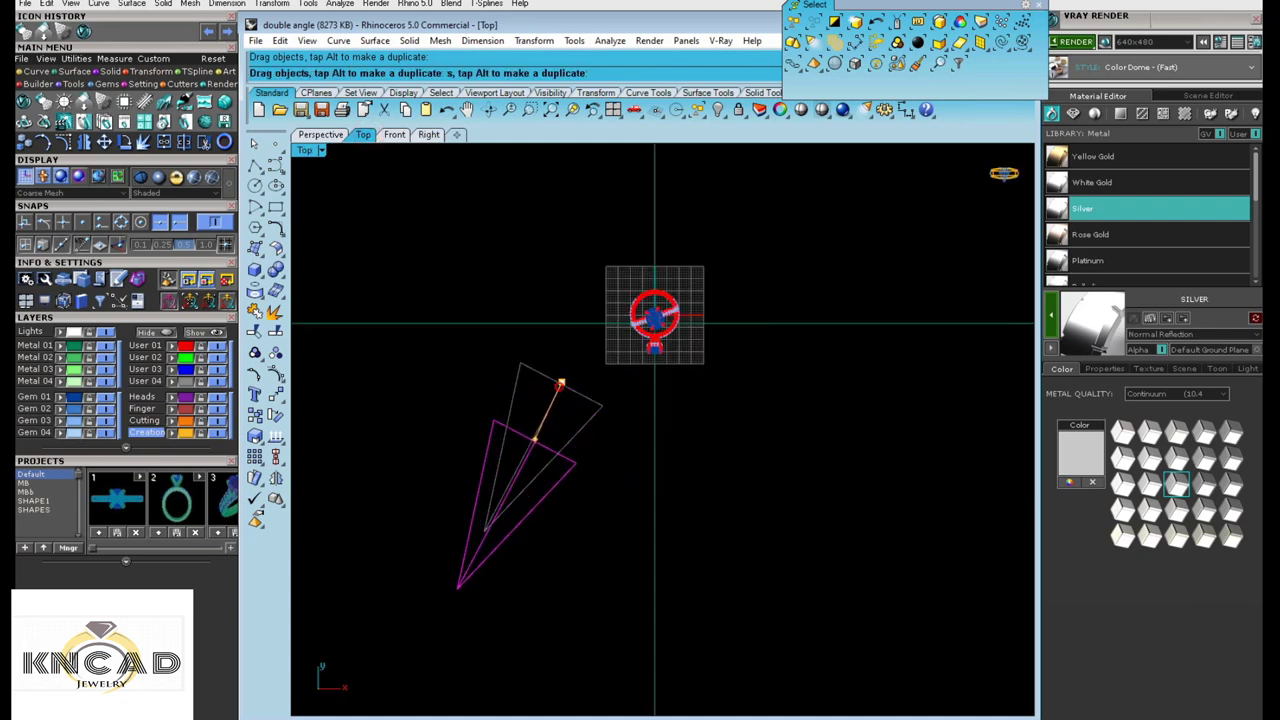
{"action": "left_click", "coordinate": [428, 134]}
- Tilt the spotlight in Right view and nudge it slightly down-left in Top view
{"action": "left_click", "coordinate": [277, 415]}
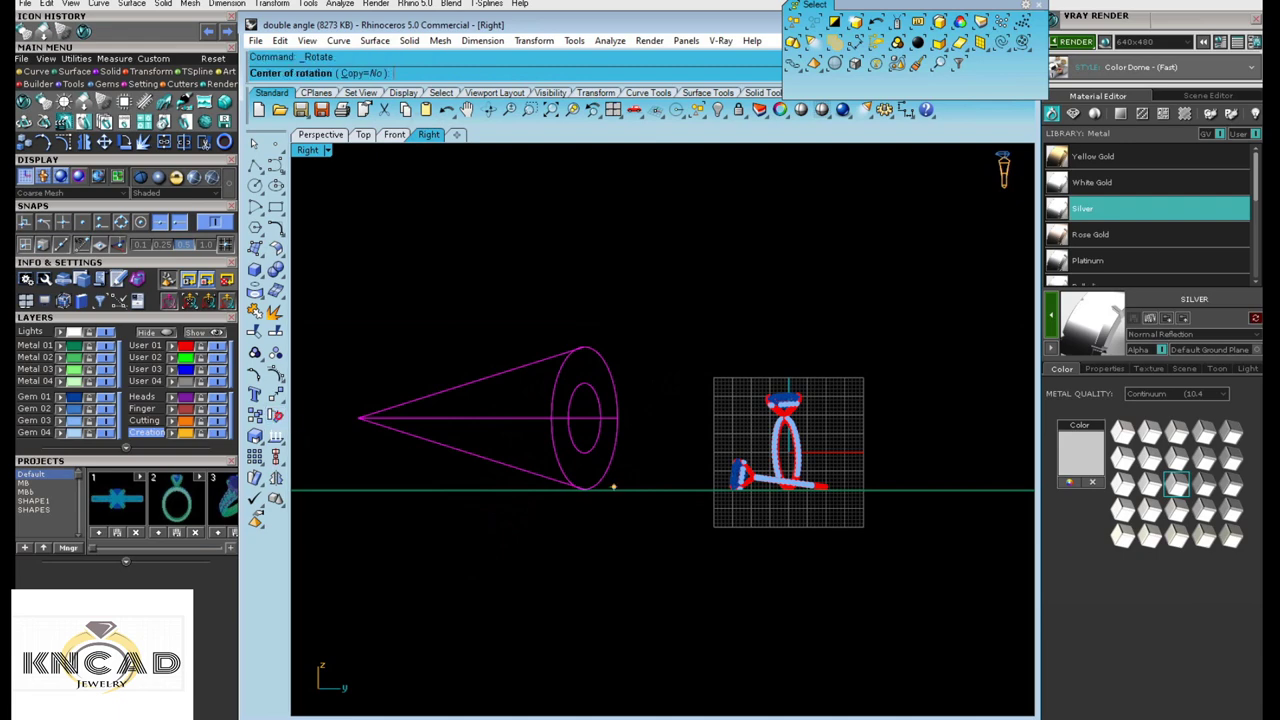
{"action": "left_click", "coordinate": [593, 489]}
{"action": "left_click", "coordinate": [691, 594]}
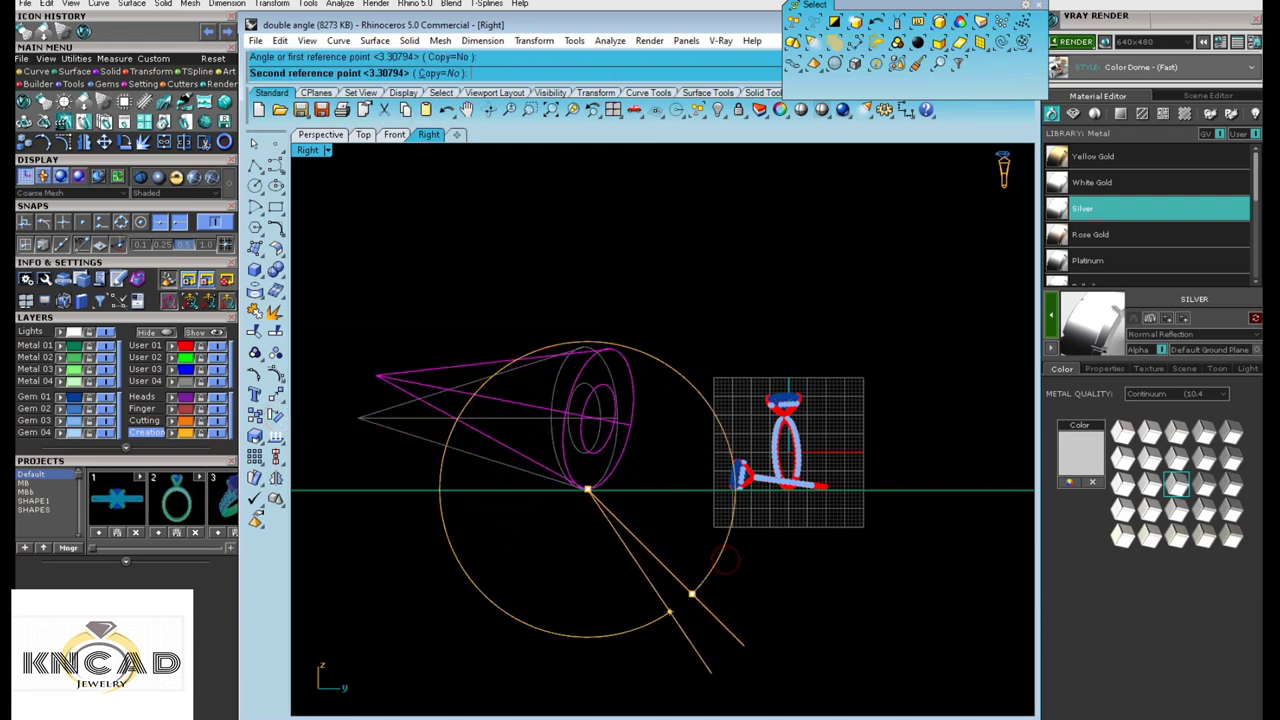
{"action": "left_click", "coordinate": [660, 617]}
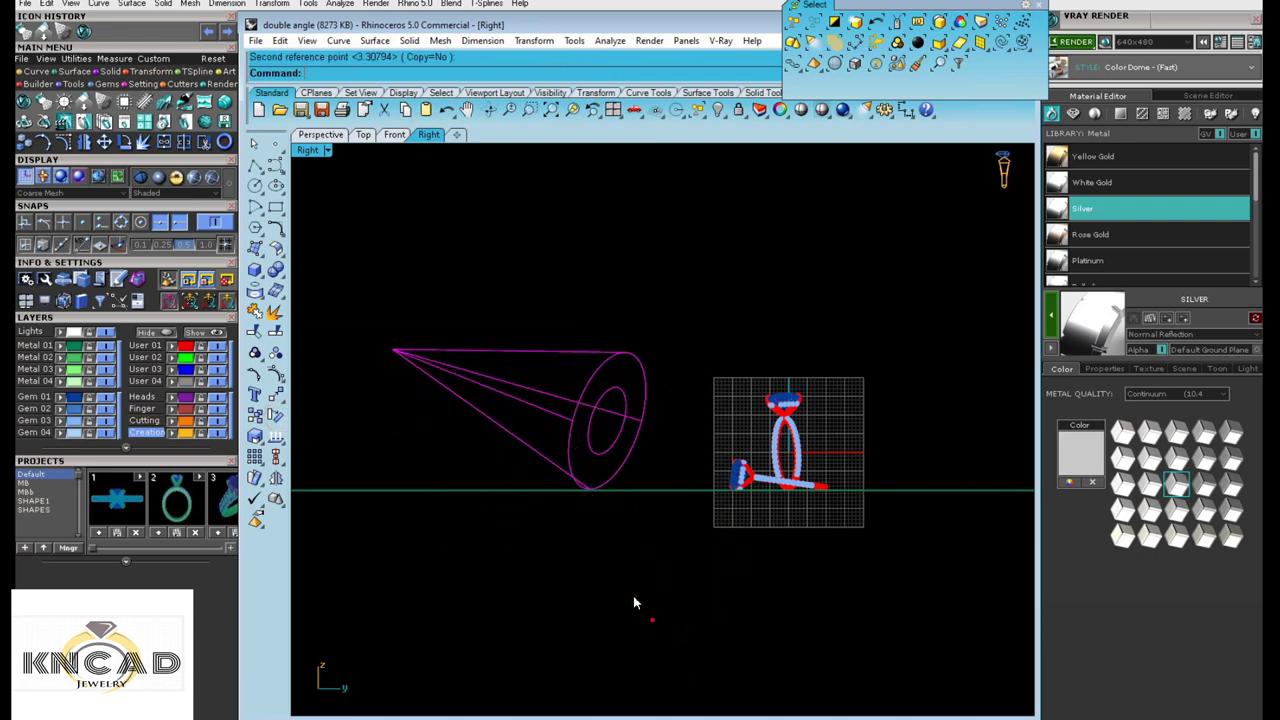
{"action": "left_click", "coordinate": [366, 136]}
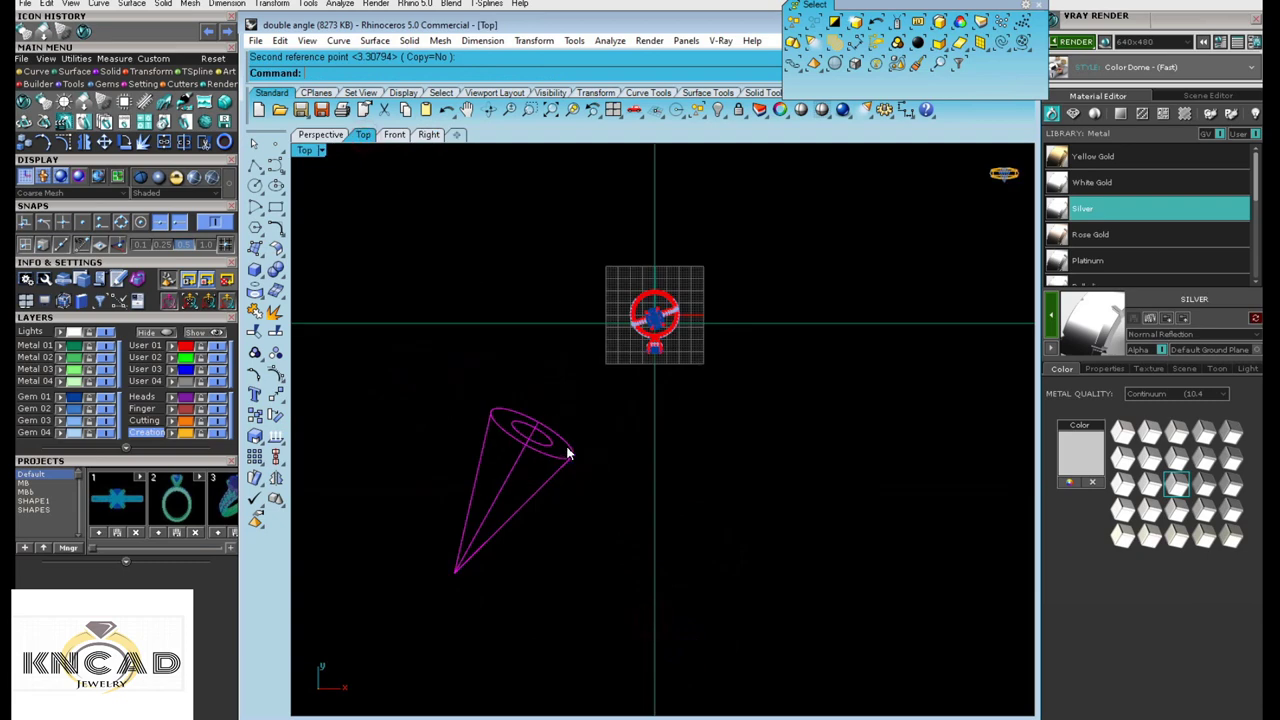
{"action": "left_click", "coordinate": [820, 112]}
{"action": "scroll", "coordinate": [556, 455], "scroll_direction": "up", "scroll_amount": 2}
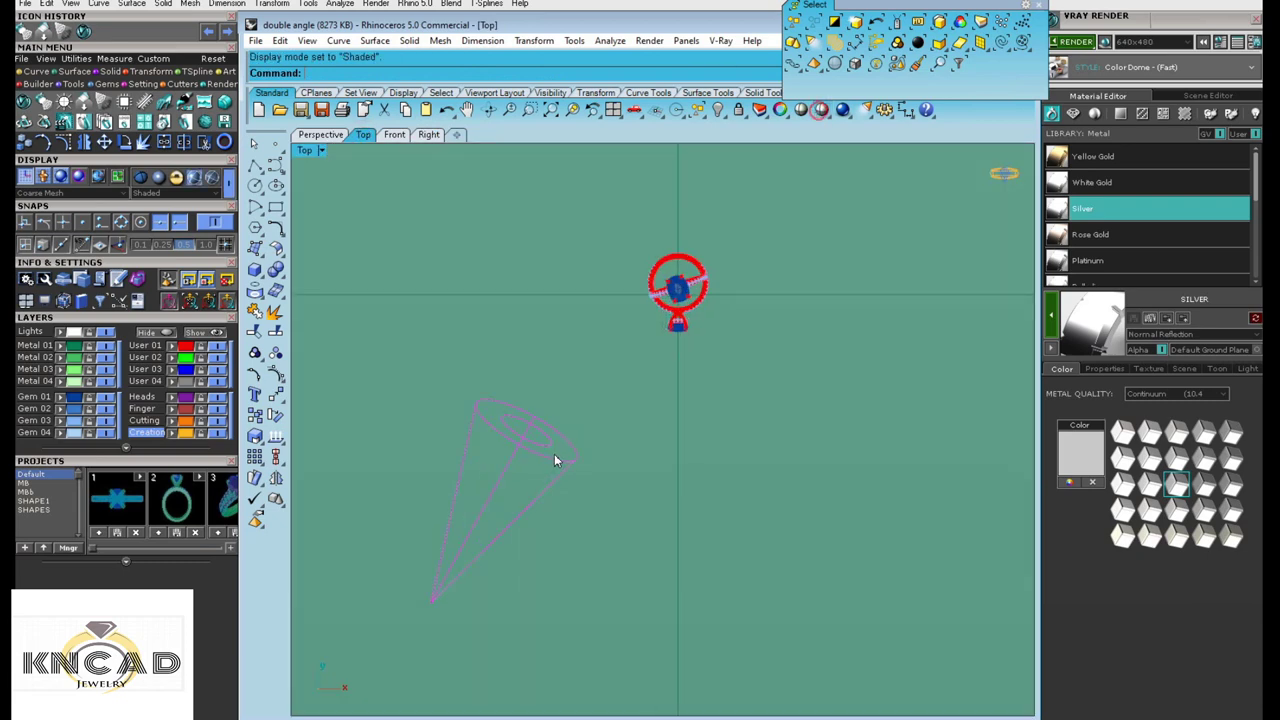
{"action": "scroll", "coordinate": [556, 455], "scroll_direction": "up", "scroll_amount": 2}
{"action": "left_click", "coordinate": [816, 117]}
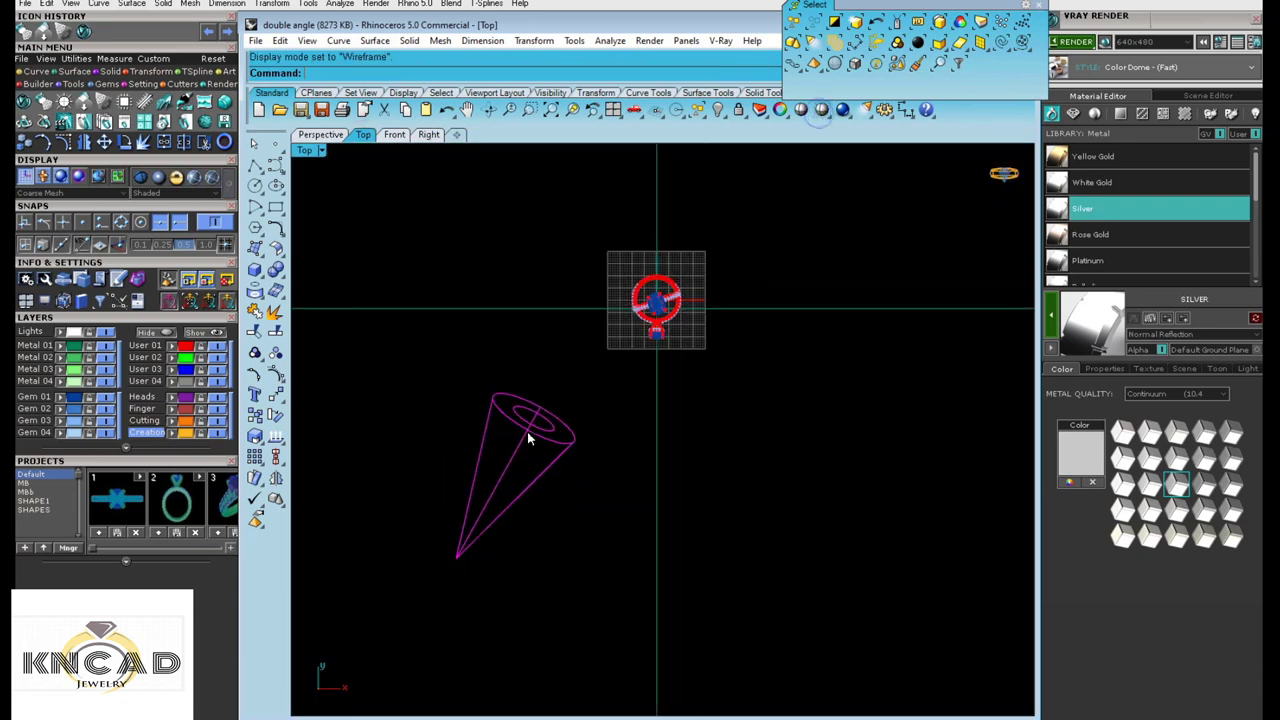
{"action": "left_click_drag", "start_coordinate": [530, 440], "coordinate": [505, 445]}
{"action": "type", "text": "Mi"}
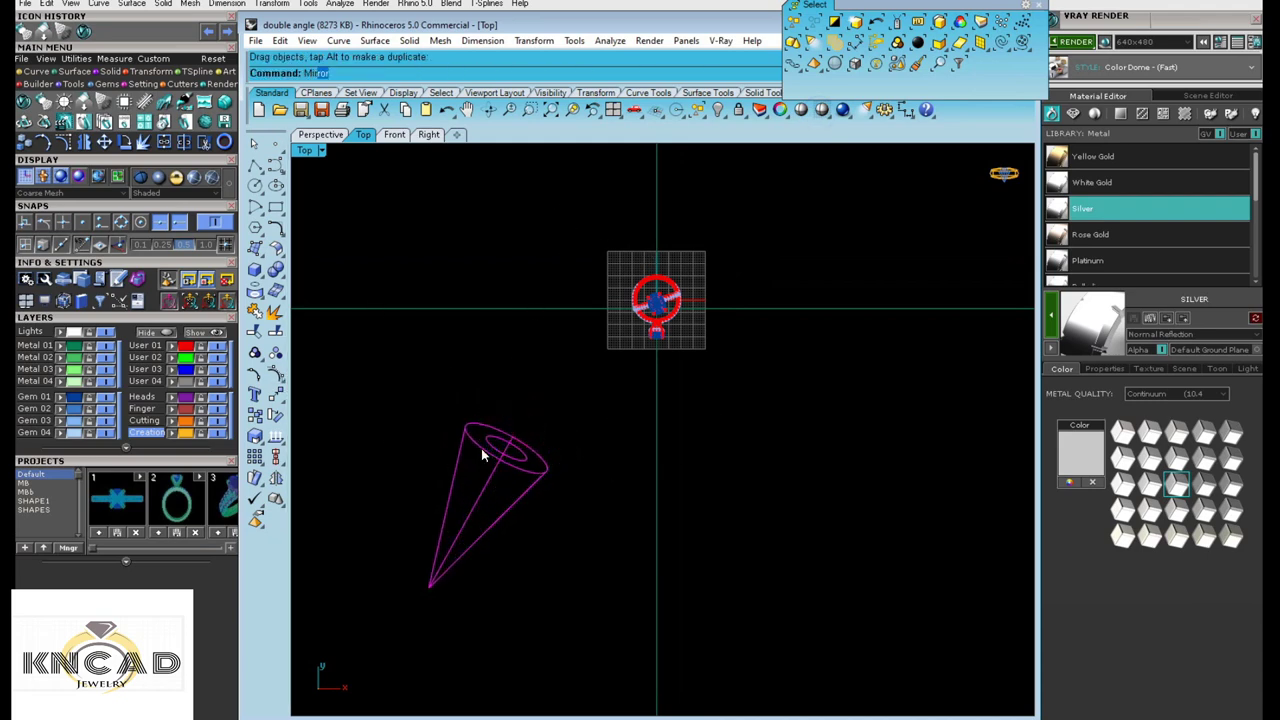
- Mirror the spotlight about the vertical axis through the origin and shift the copy
{"action": "type", "text": "rro"}
{"action": "key", "text": "Return"}
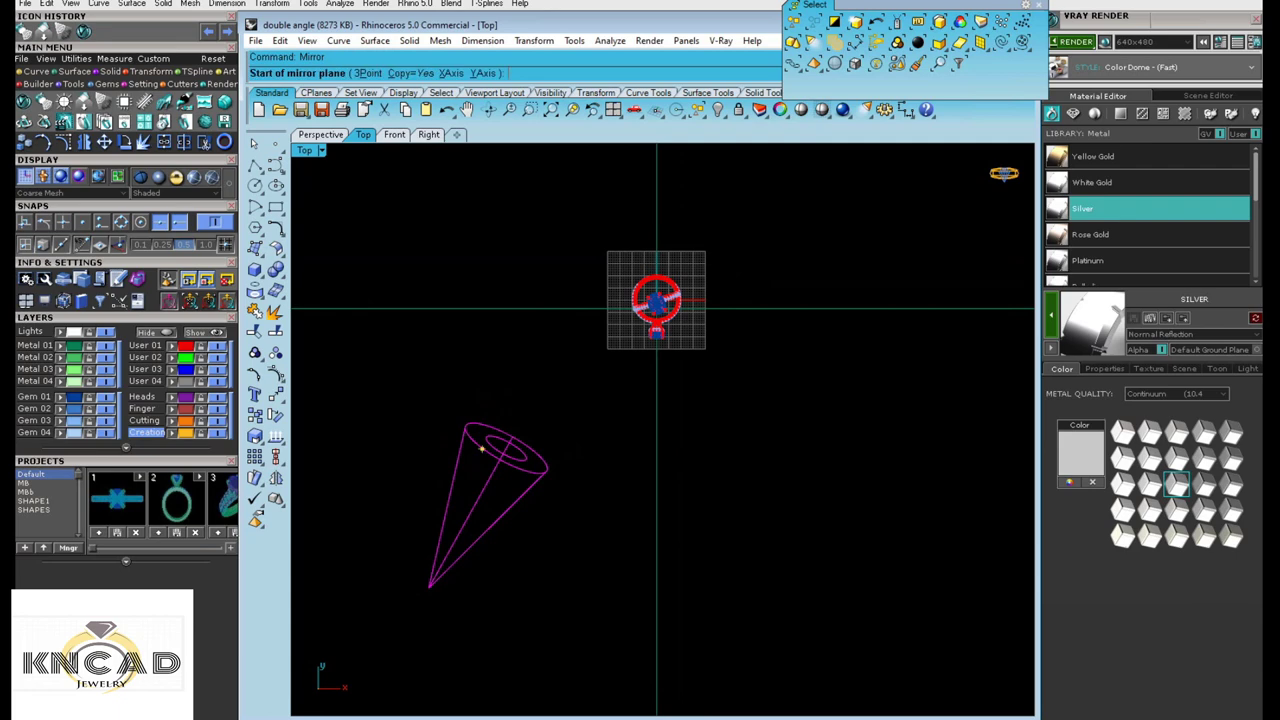
{"action": "type", "text": "0"}
{"action": "key", "text": "Return"}
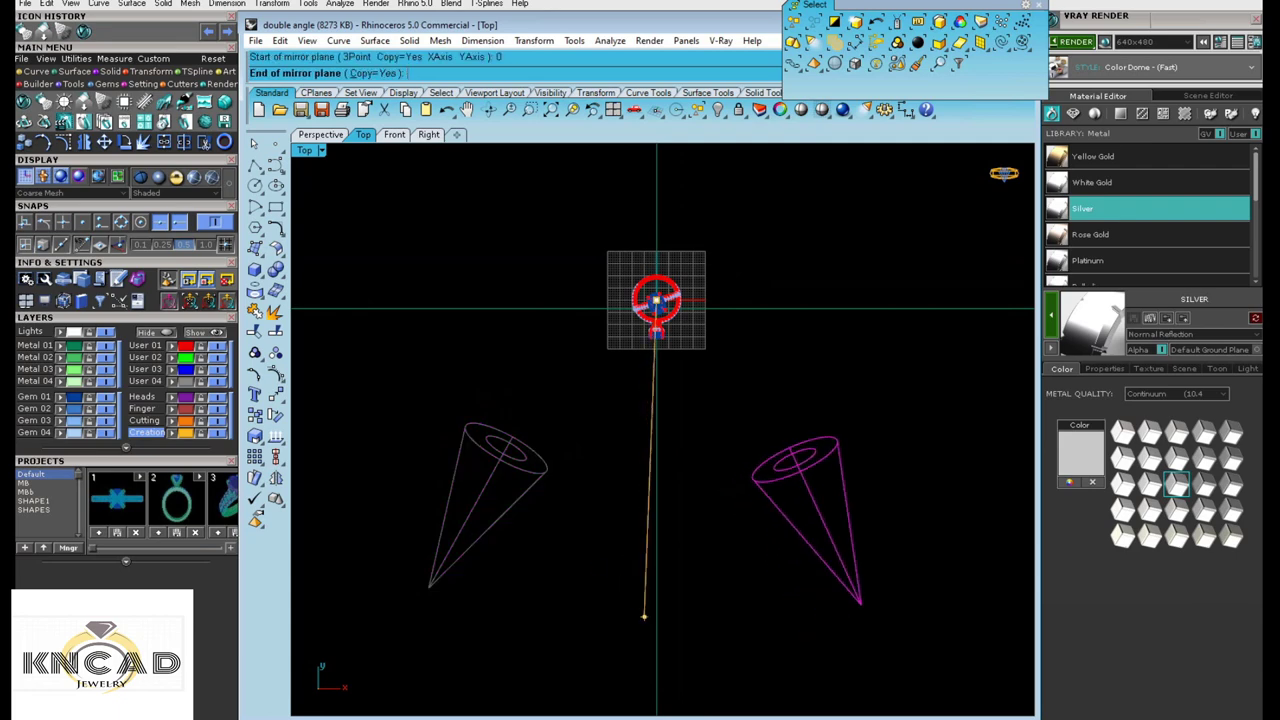
{"action": "left_click", "coordinate": [670, 657]}
{"action": "left_click", "coordinate": [670, 657]}
{"action": "mouse_move", "coordinate": [906, 437]}
{"action": "left_mouse_down", "text": "ctrl"}
{"action": "mouse_move", "coordinate": [829, 482]}
{"action": "mouse_move", "coordinate": [854, 445]}
{"action": "left_mouse_up", "text": "ctrl"}
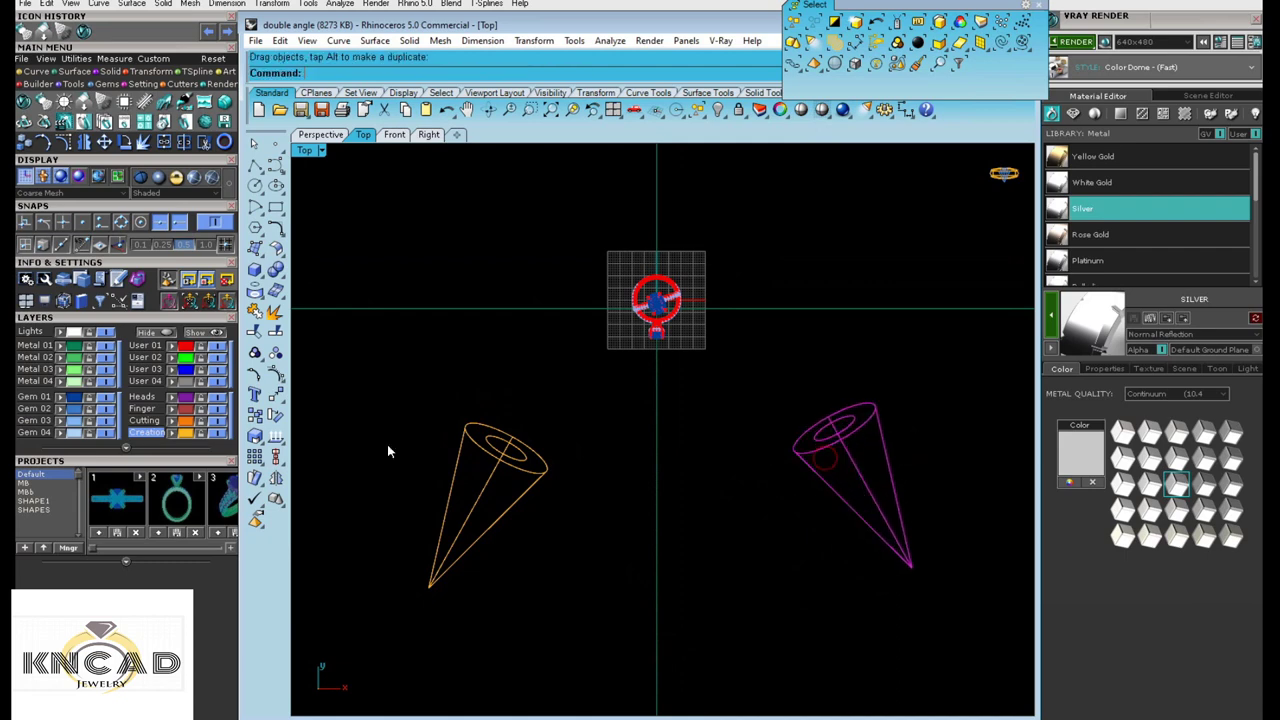
- Rotate the mirrored spotlight, then select both spotlights to show their properties
{"action": "left_click", "coordinate": [276, 414]}
{"action": "left_click", "coordinate": [823, 422]}
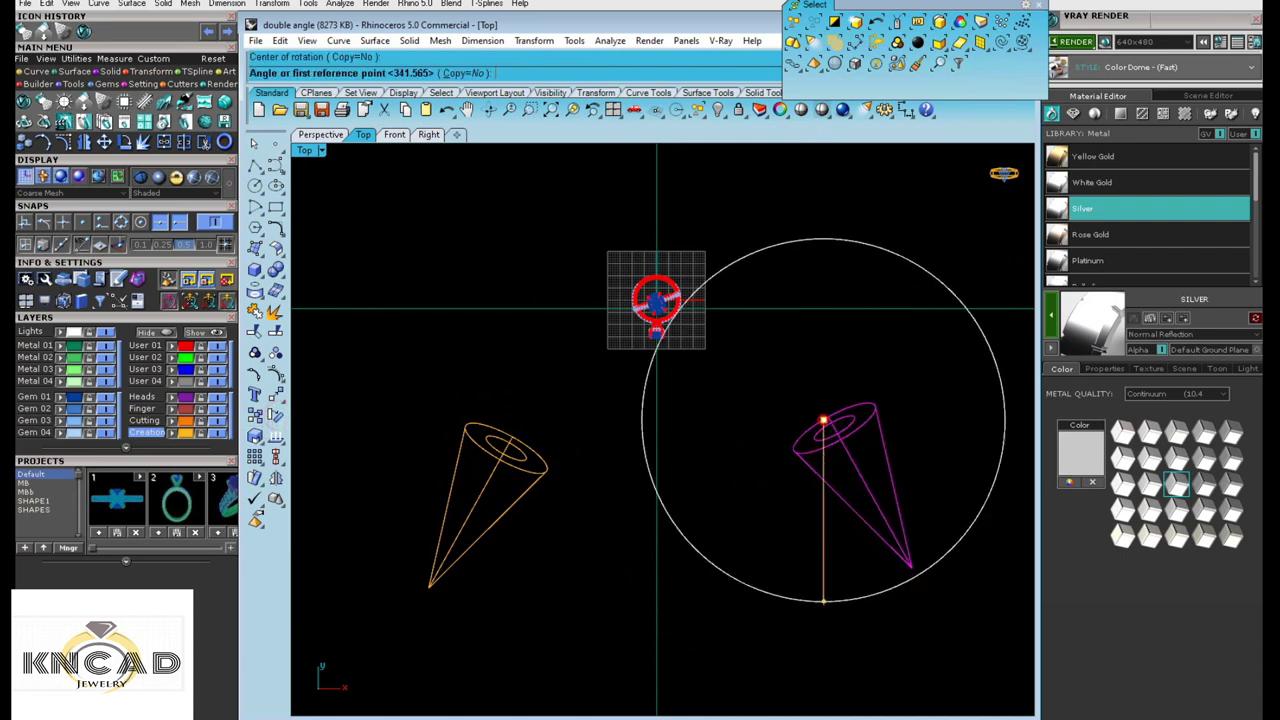
{"action": "left_click", "coordinate": [779, 616]}
{"action": "left_click", "coordinate": [837, 621]}
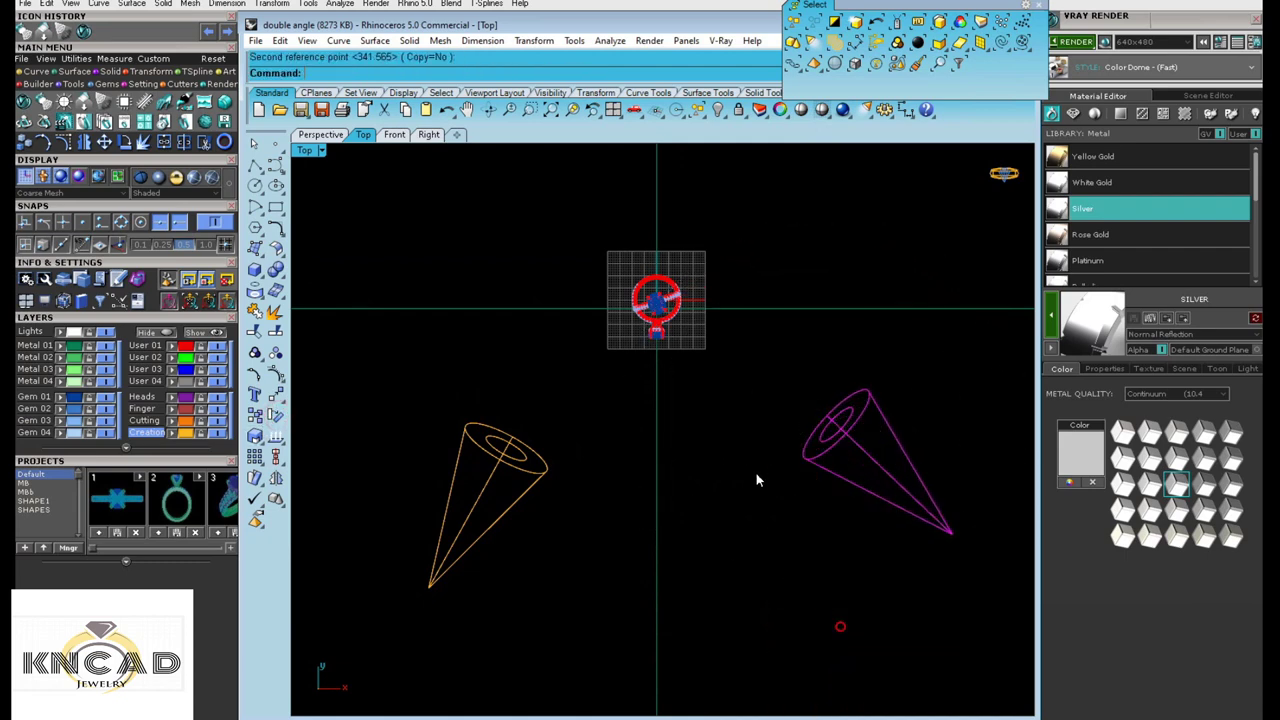
{"action": "left_click", "coordinate": [524, 475]}
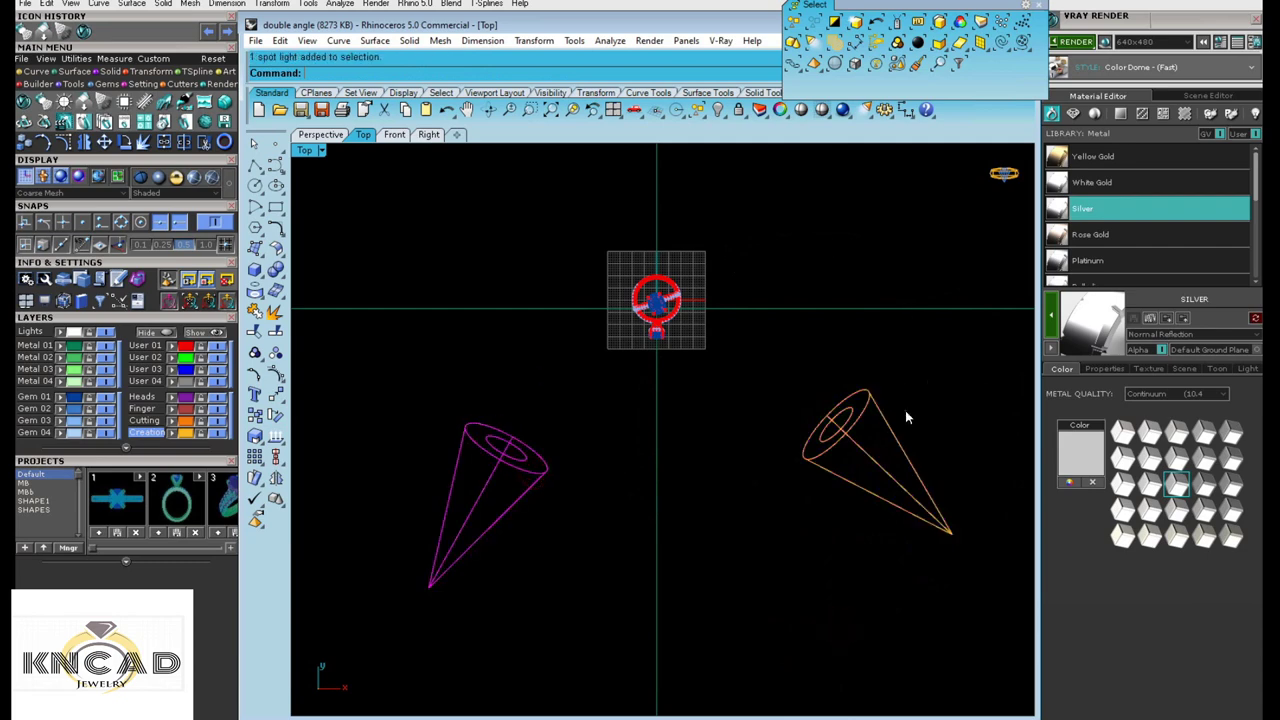
{"action": "left_click", "coordinate": [780, 110]}
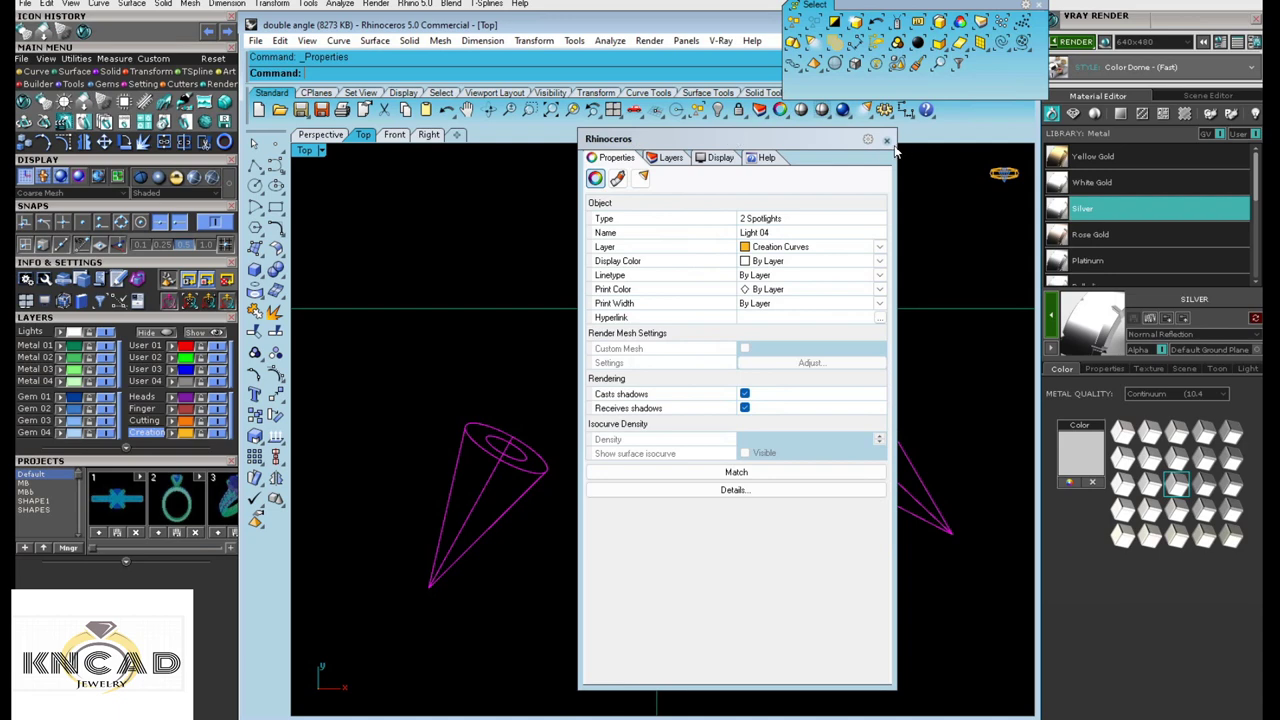
- Set the spotlight's V-Ray intensity to 0.8, colour to Light Gray, and turn shadows off
{"action": "left_click", "coordinate": [644, 178]}
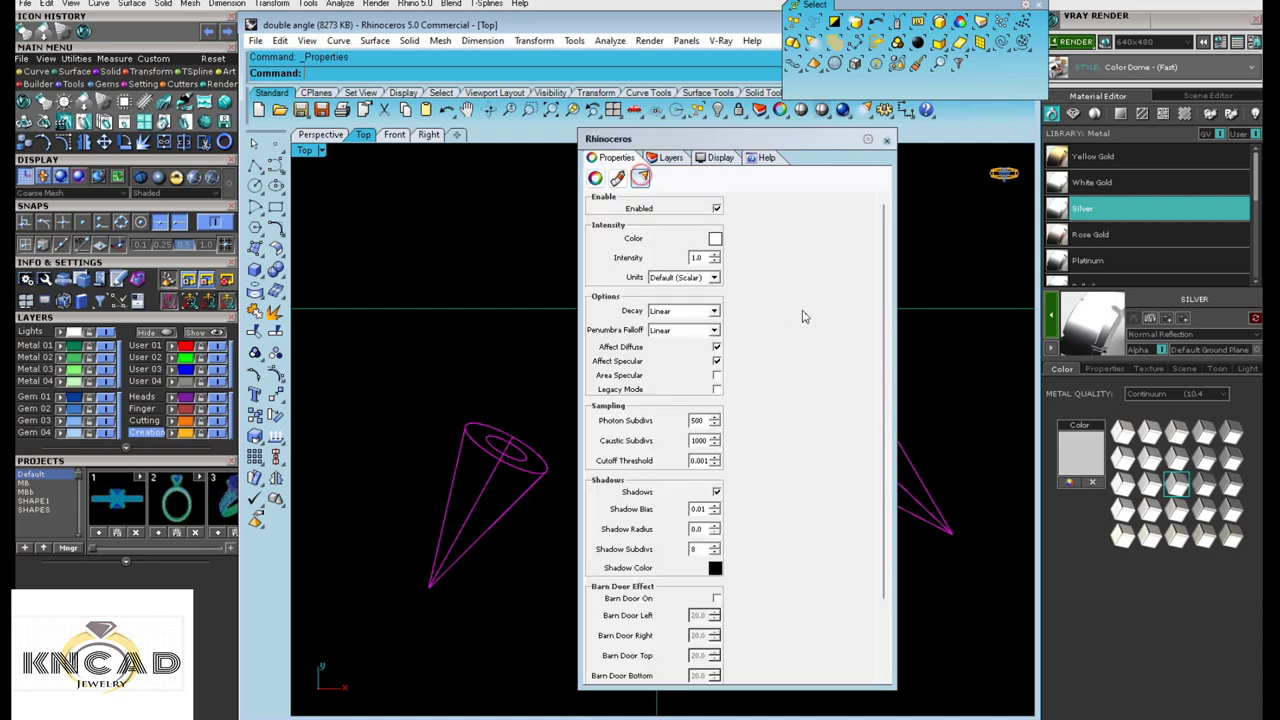
{"action": "double_click", "coordinate": [696, 258]}
{"action": "type", "text": "0.8"}
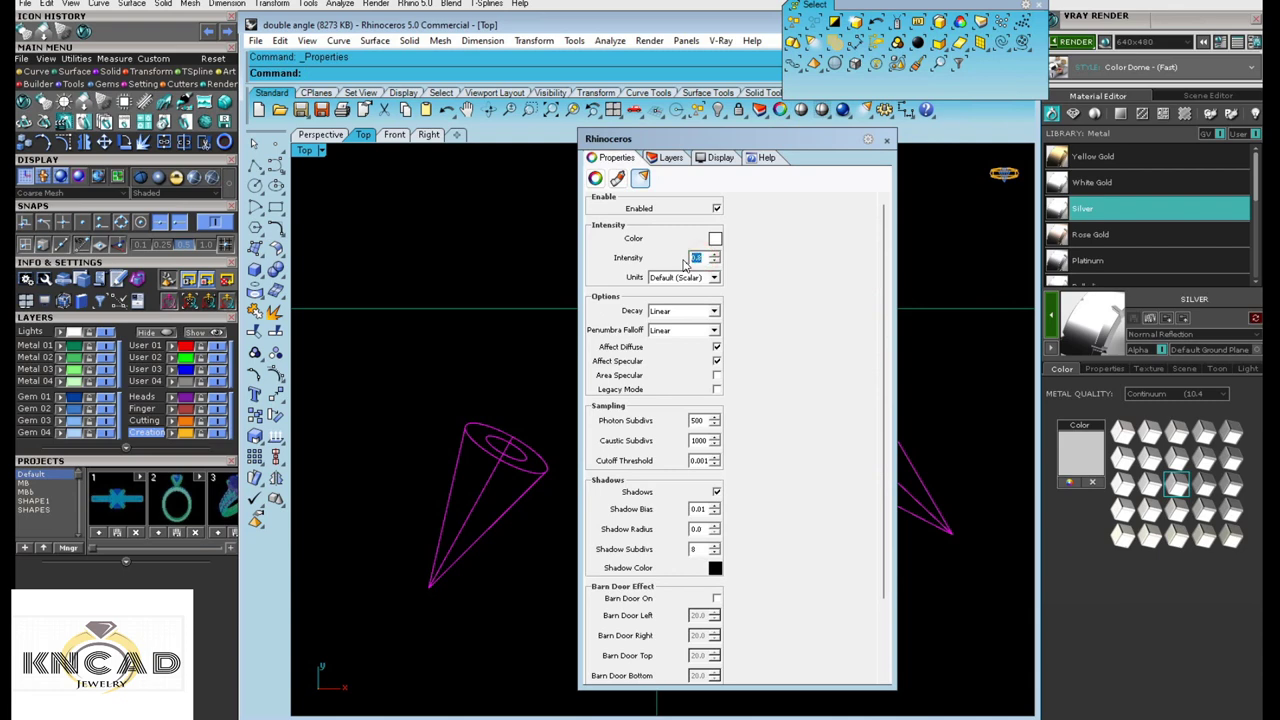
{"action": "left_click", "coordinate": [715, 239]}
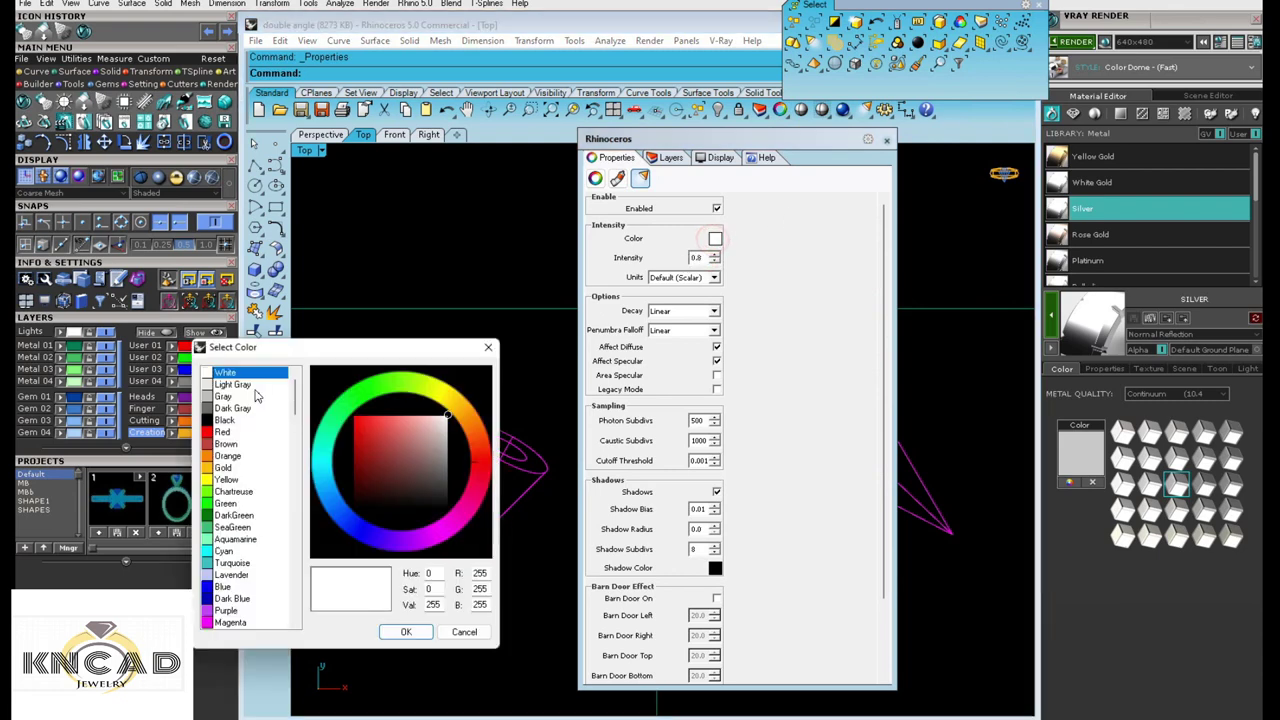
{"action": "left_click", "coordinate": [406, 631]}
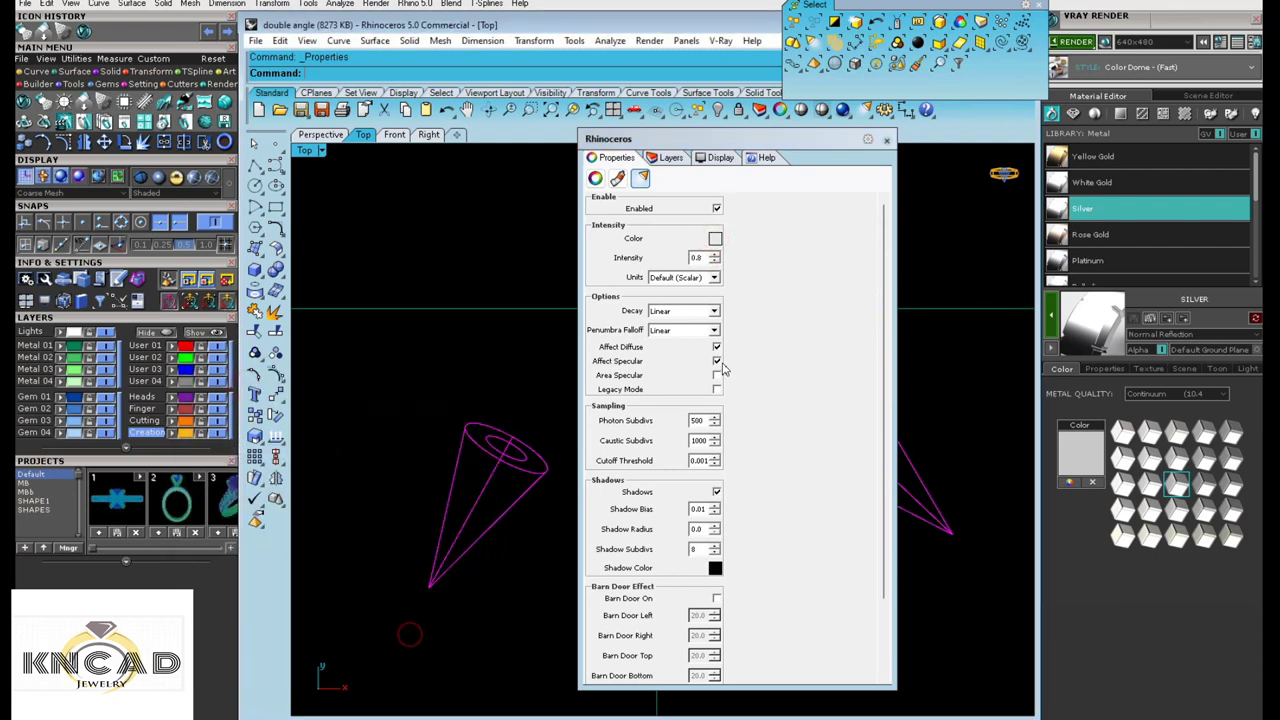
{"action": "left_click", "coordinate": [714, 311]}
{"action": "left_click", "coordinate": [714, 311]}
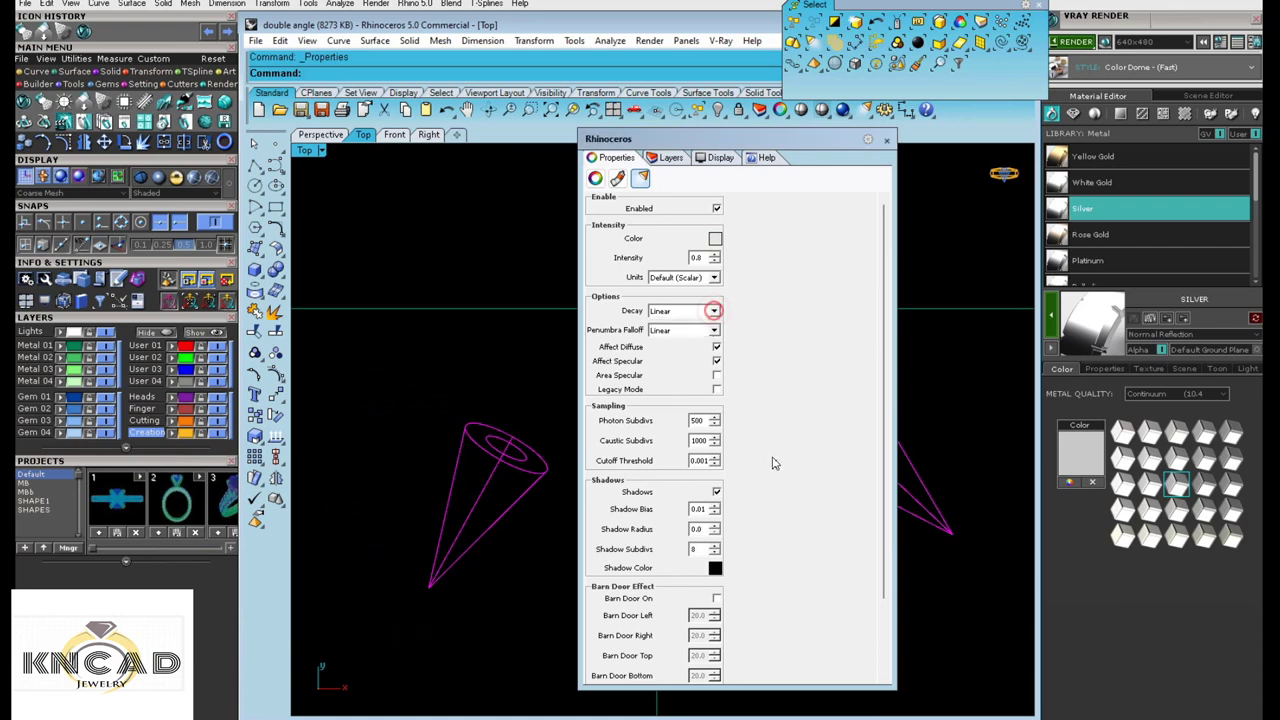
{"action": "scroll", "coordinate": [886, 408], "scroll_direction": "down", "scroll_amount": 2}
{"action": "scroll", "coordinate": [886, 408], "scroll_direction": "down", "scroll_amount": 1}
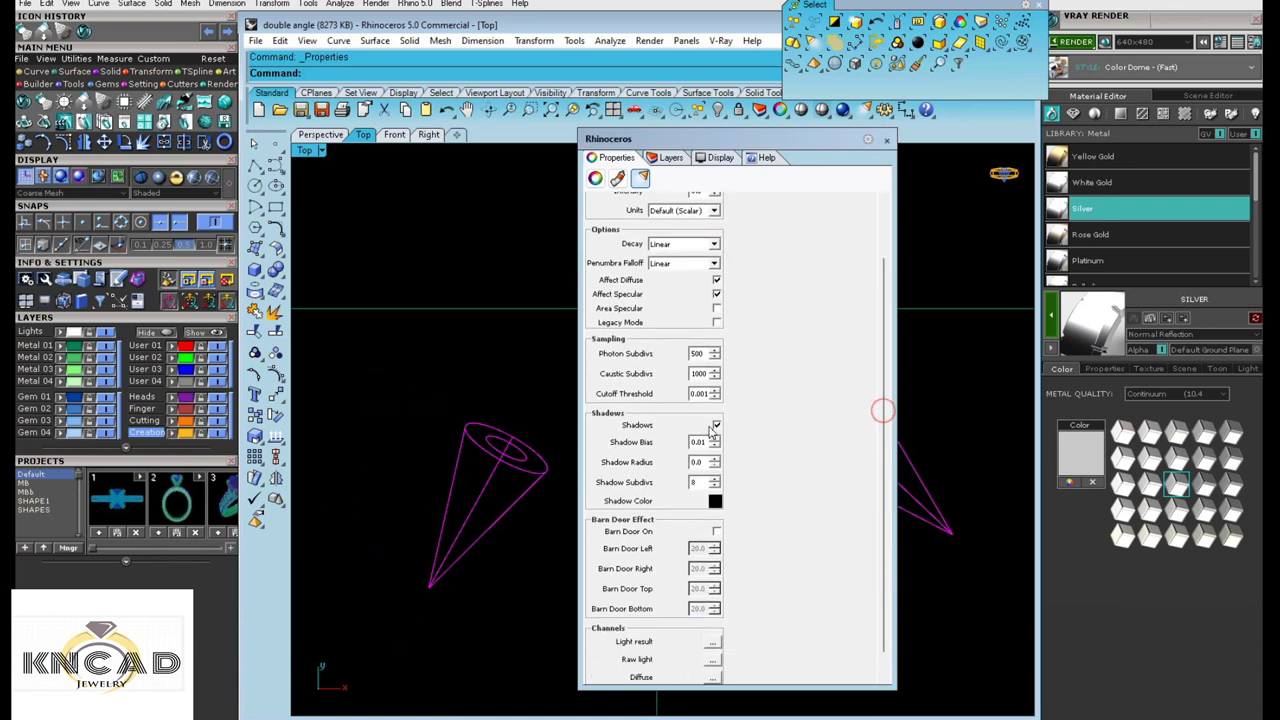
{"action": "left_click", "coordinate": [717, 425]}
{"action": "mouse_move", "coordinate": [884, 500]}
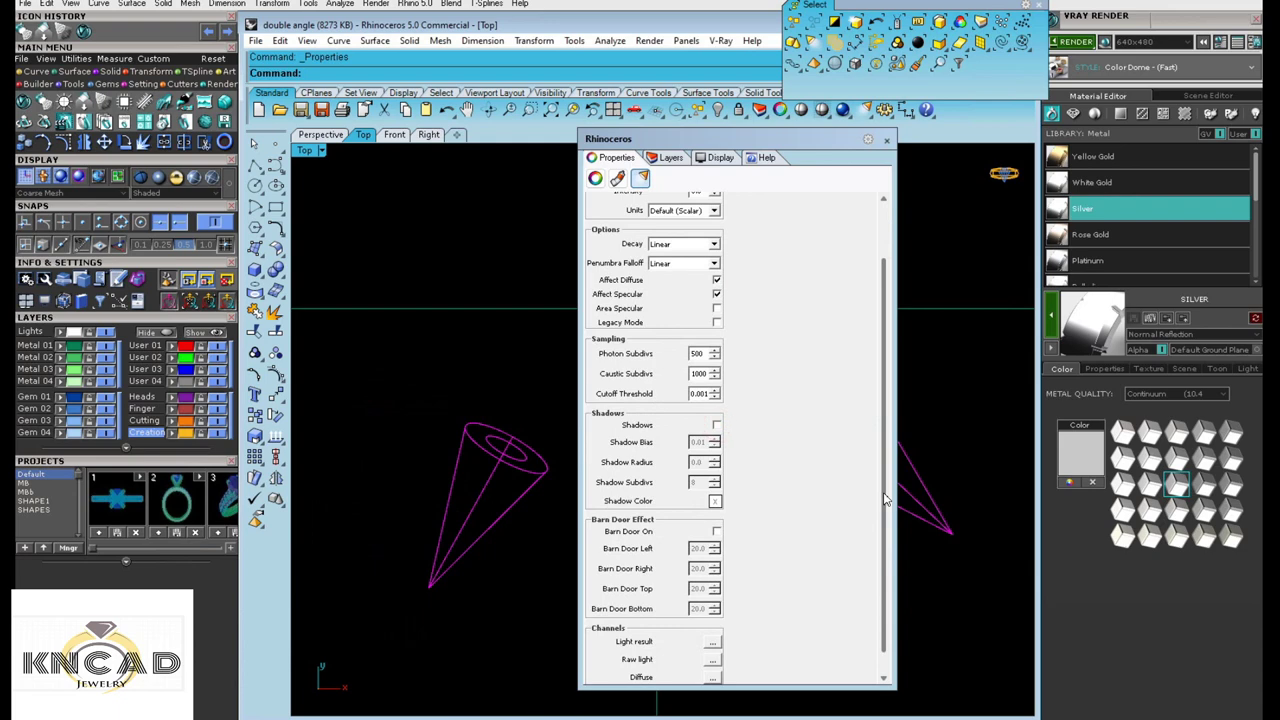
{"action": "scroll", "coordinate": [885, 499], "scroll_direction": "down", "scroll_amount": 1}
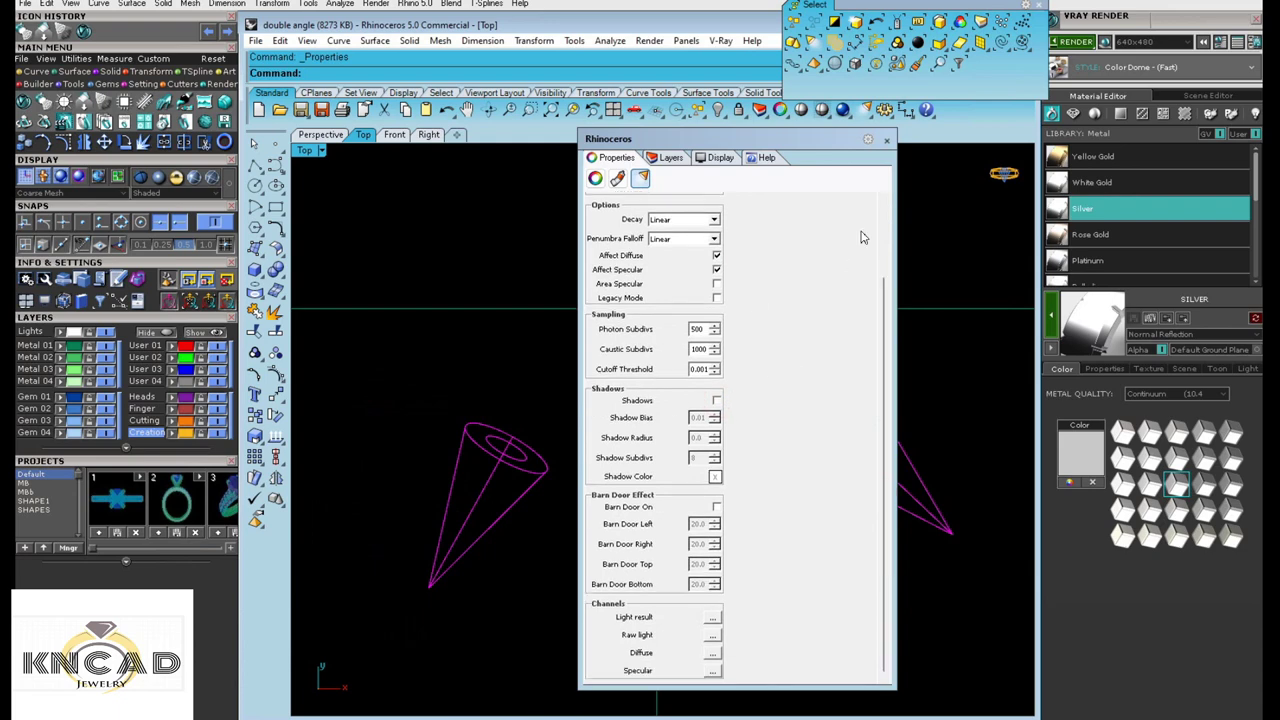
- Render the ring in Perspective view with V-Ray at 1300 x 1300
{"action": "left_click", "coordinate": [885, 142]}
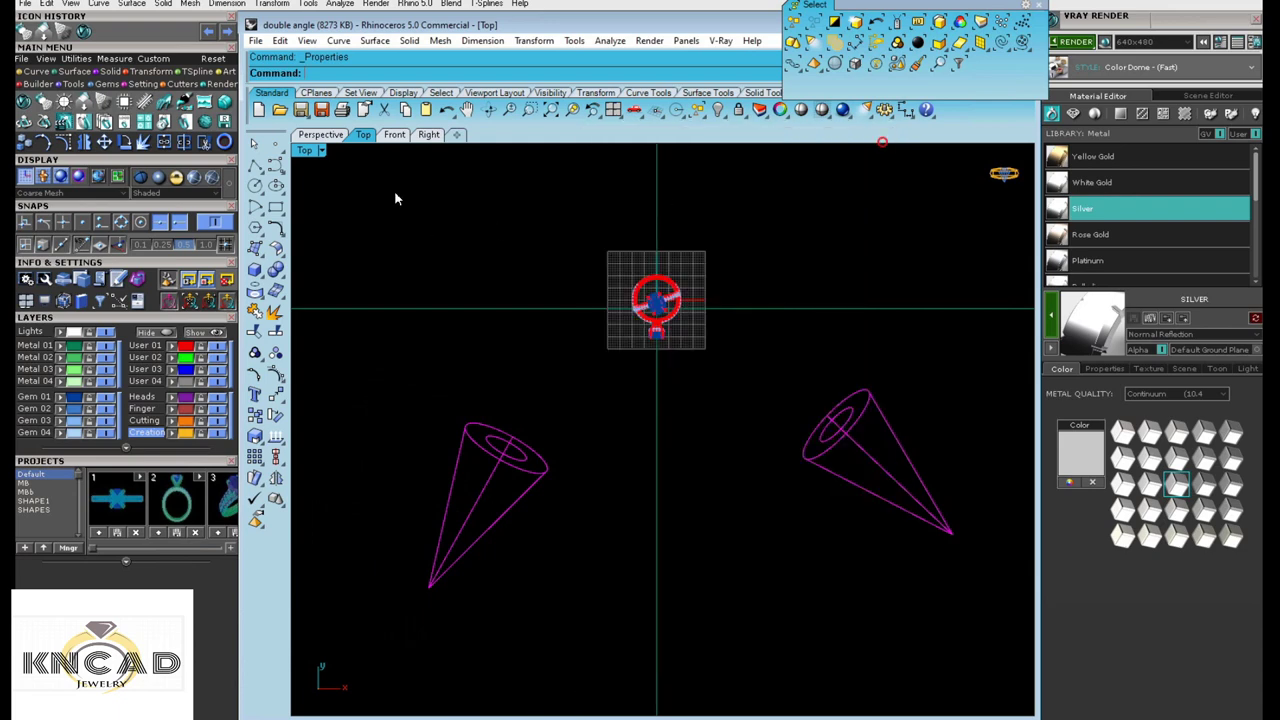
{"action": "left_click", "coordinate": [321, 135]}
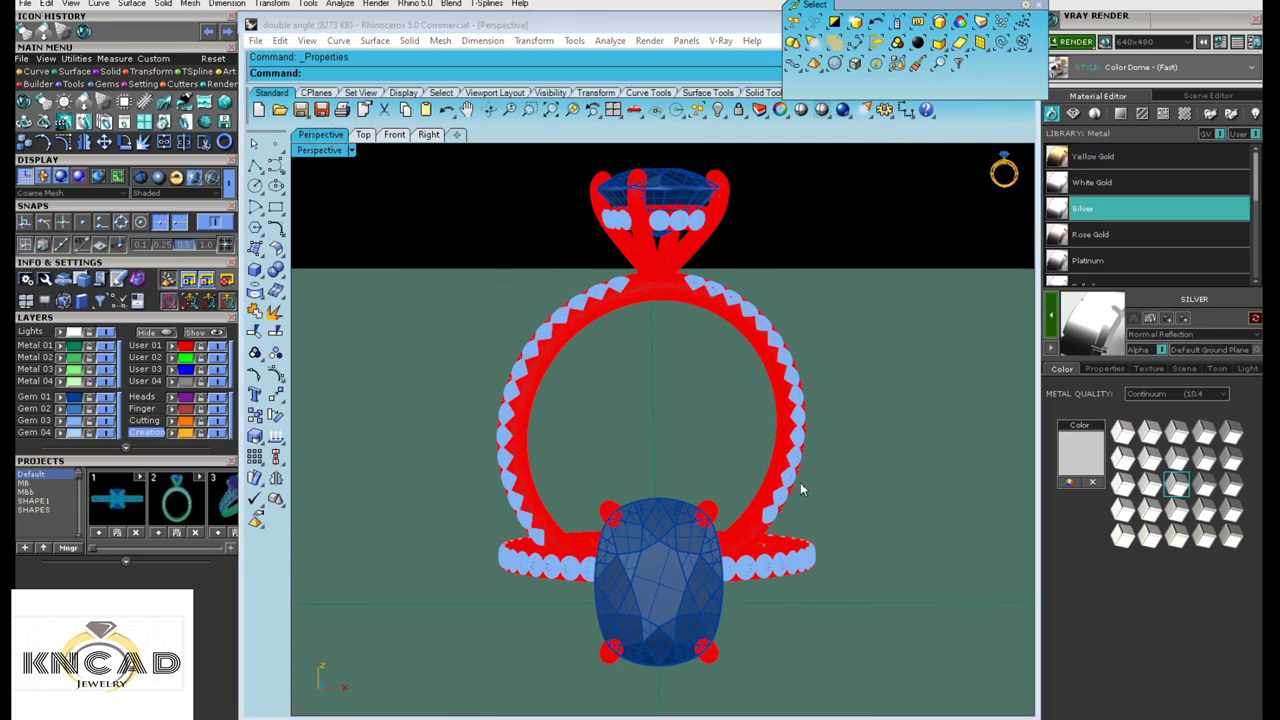
{"action": "right_click_drag", "start_coordinate": [820, 493], "coordinate": [835, 520]}
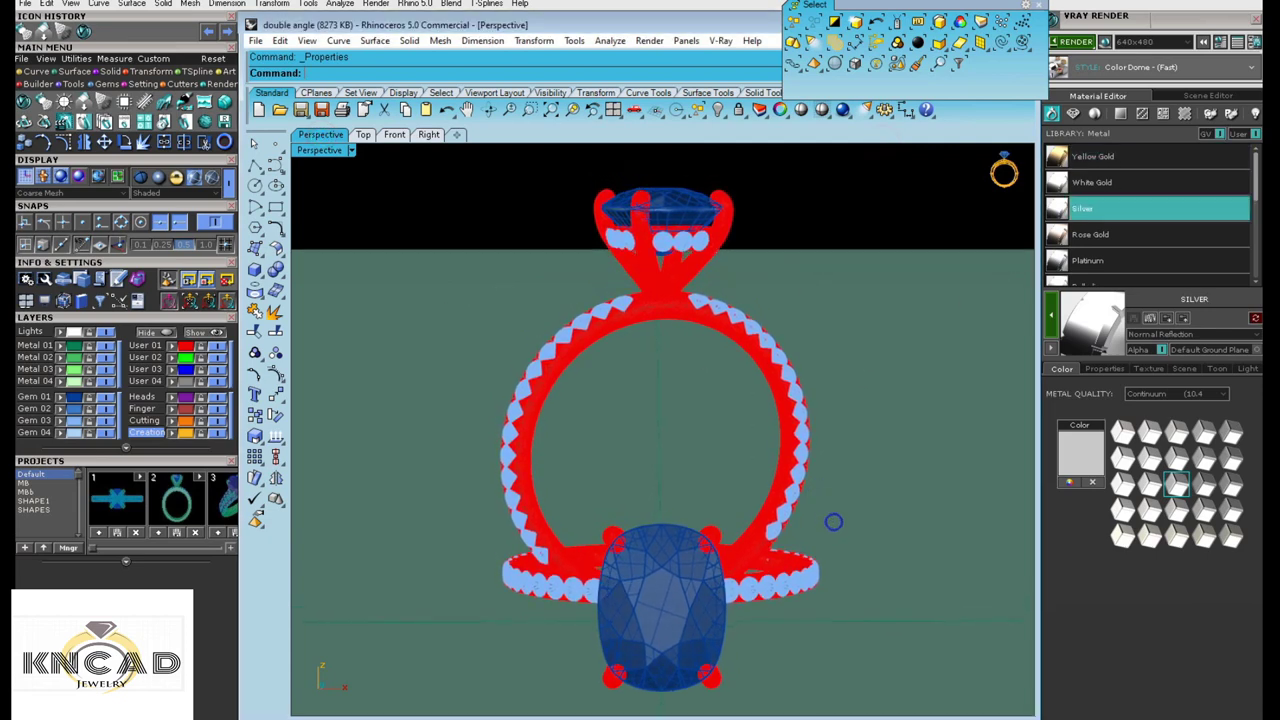
{"action": "left_click", "coordinate": [1184, 72]}
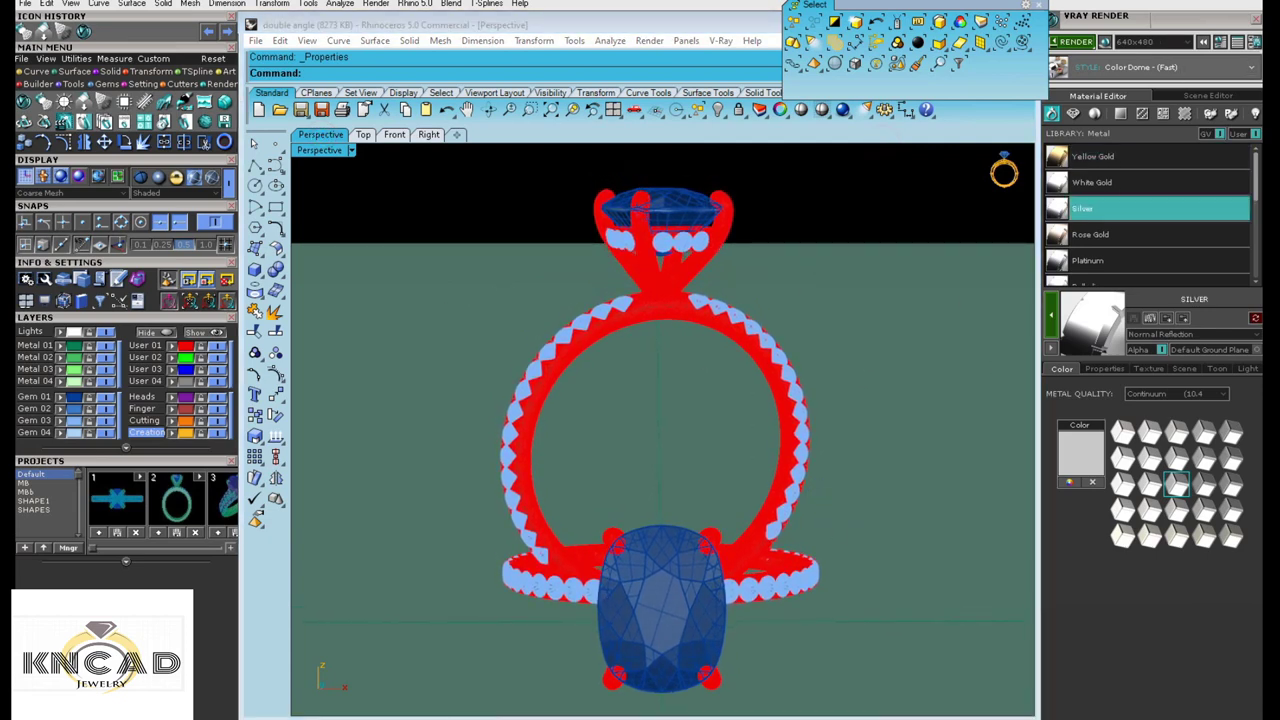
{"action": "type", "text": "1300x1300"}
{"action": "left_click", "coordinate": [1076, 42]}
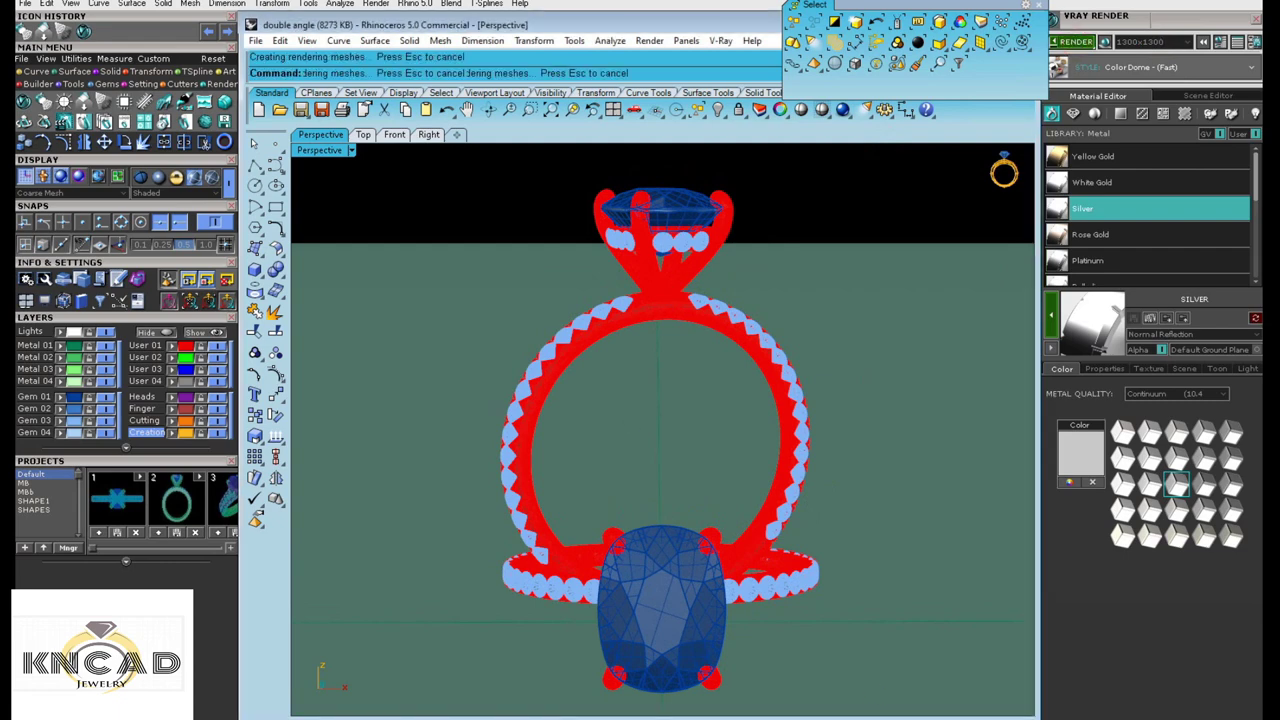
- Add a Notepad line about applying lights and editing their intensity to your requirements
{"action": "left_click", "coordinate": [826, 654]}
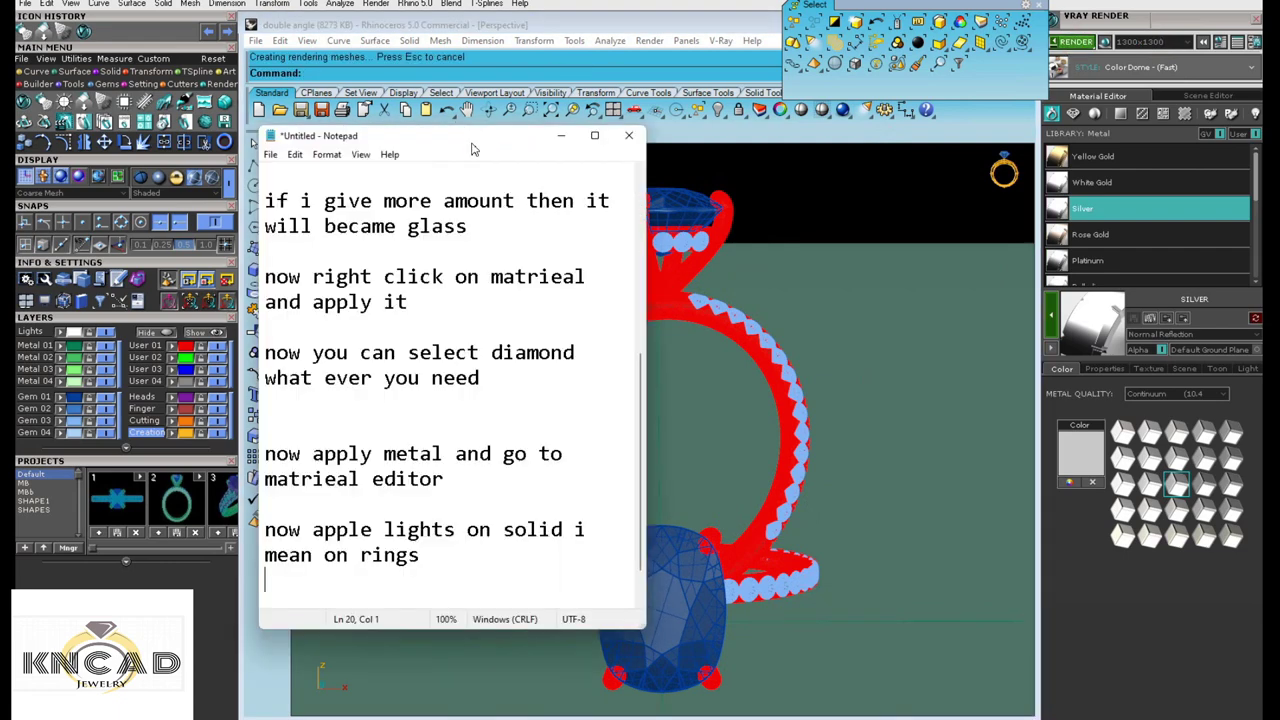
{"action": "left_click_drag", "start_coordinate": [474, 148], "coordinate": [298, 122]}
{"action": "left_click", "coordinate": [257, 531]}
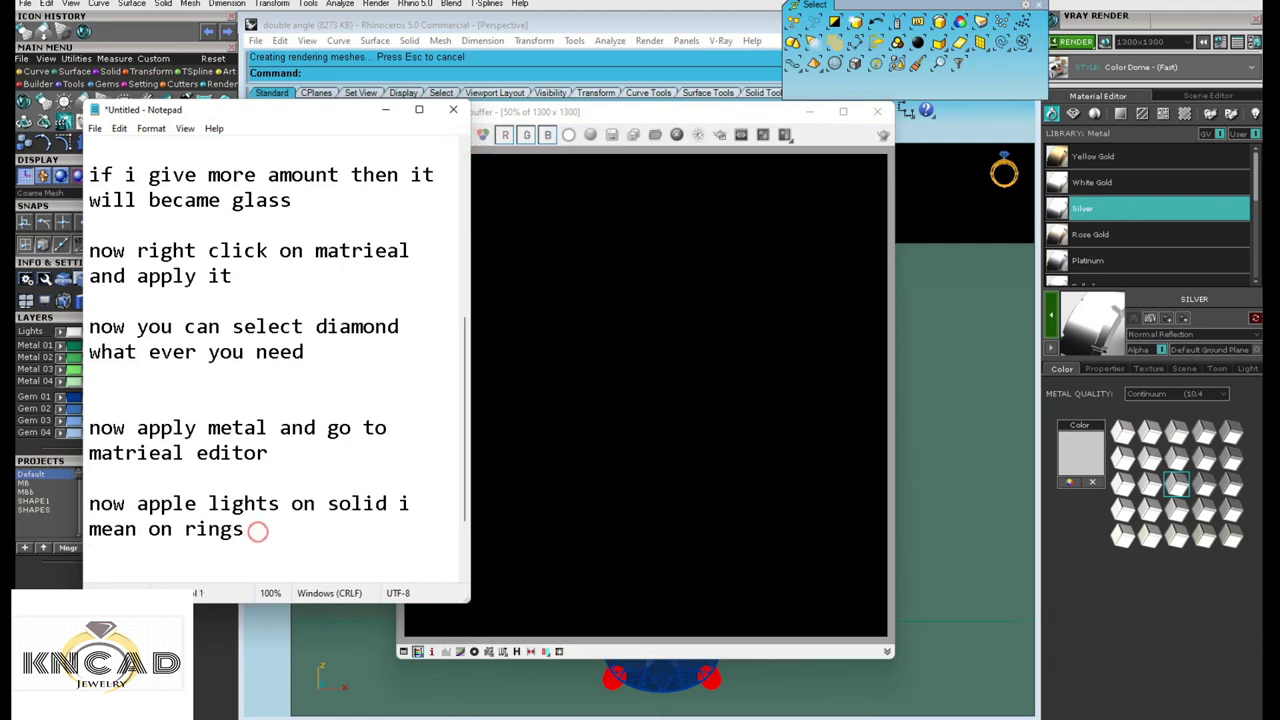
{"action": "key", "text": "Return"}
{"action": "type", "text": "apply l"}
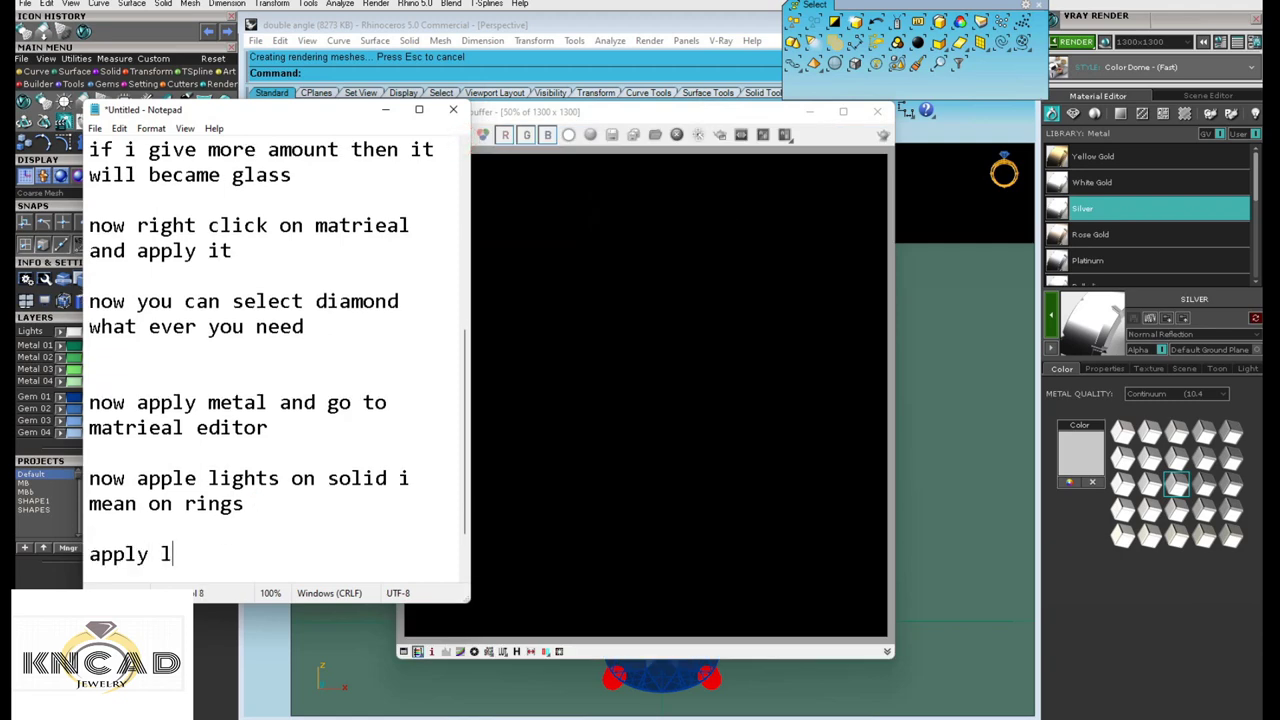
{"action": "type", "text": "ights and "}
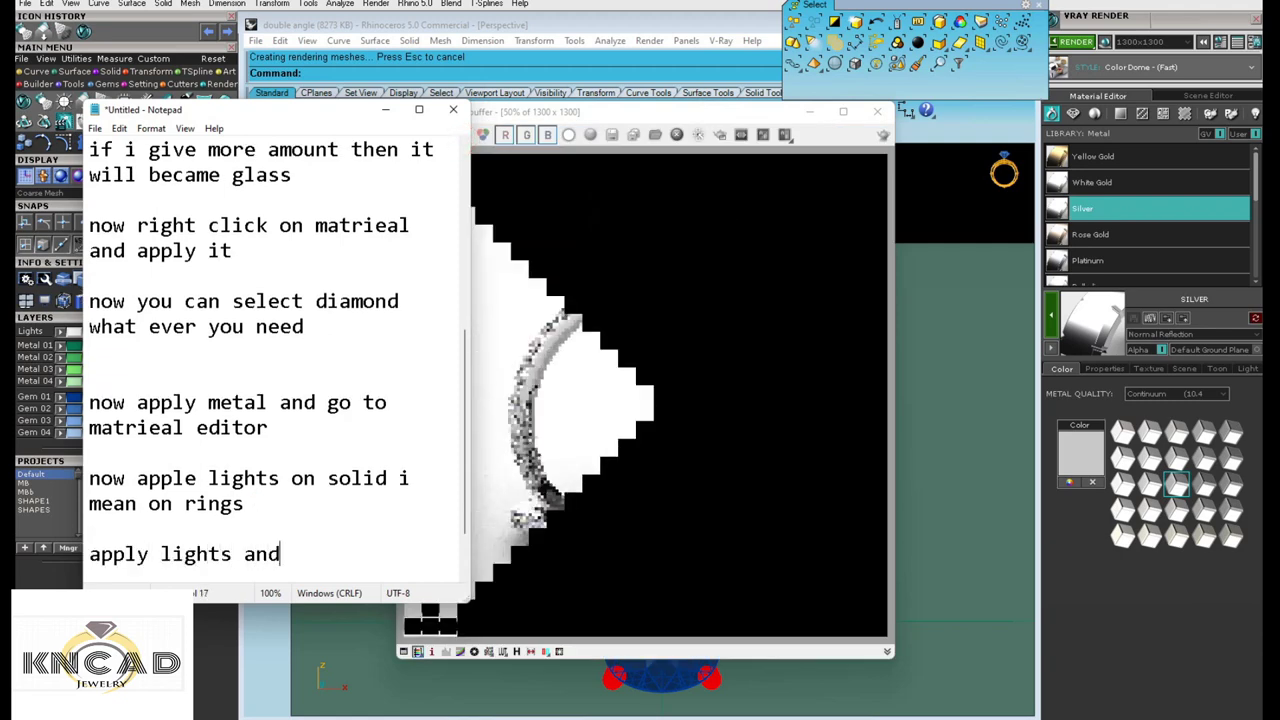
{"action": "type", "text": "edi"}
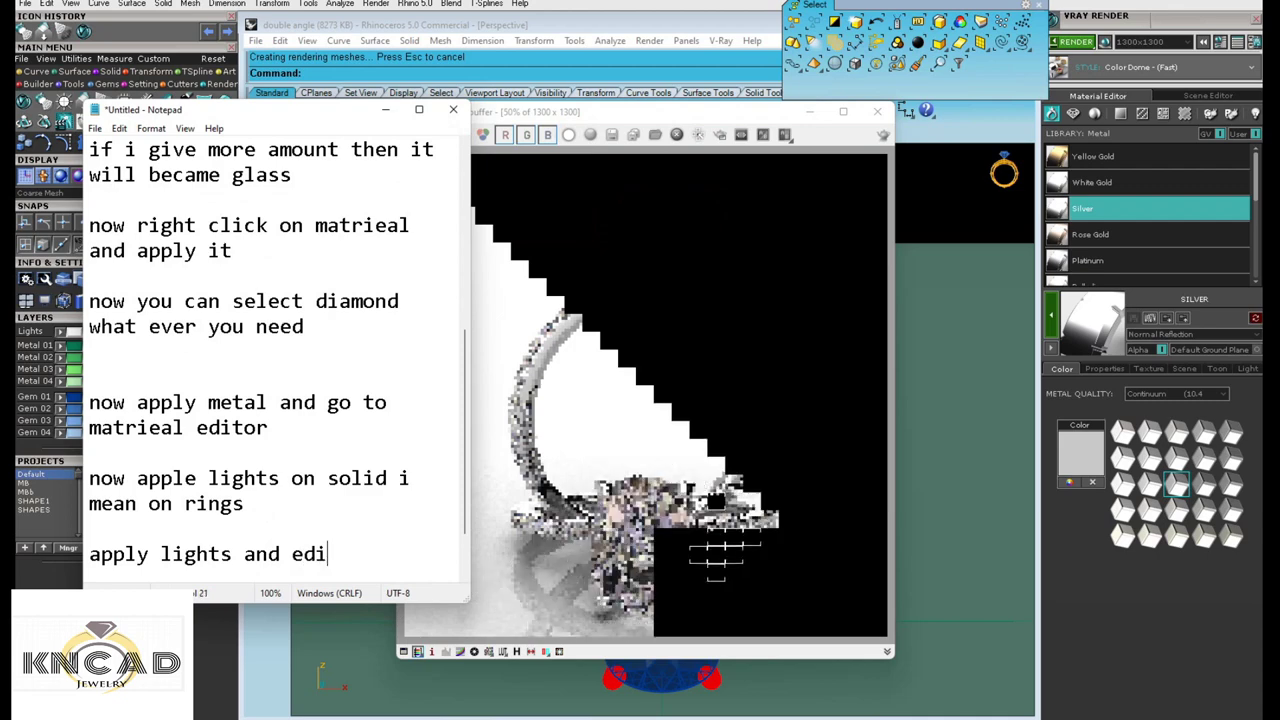
{"action": "type", "text": "t"}
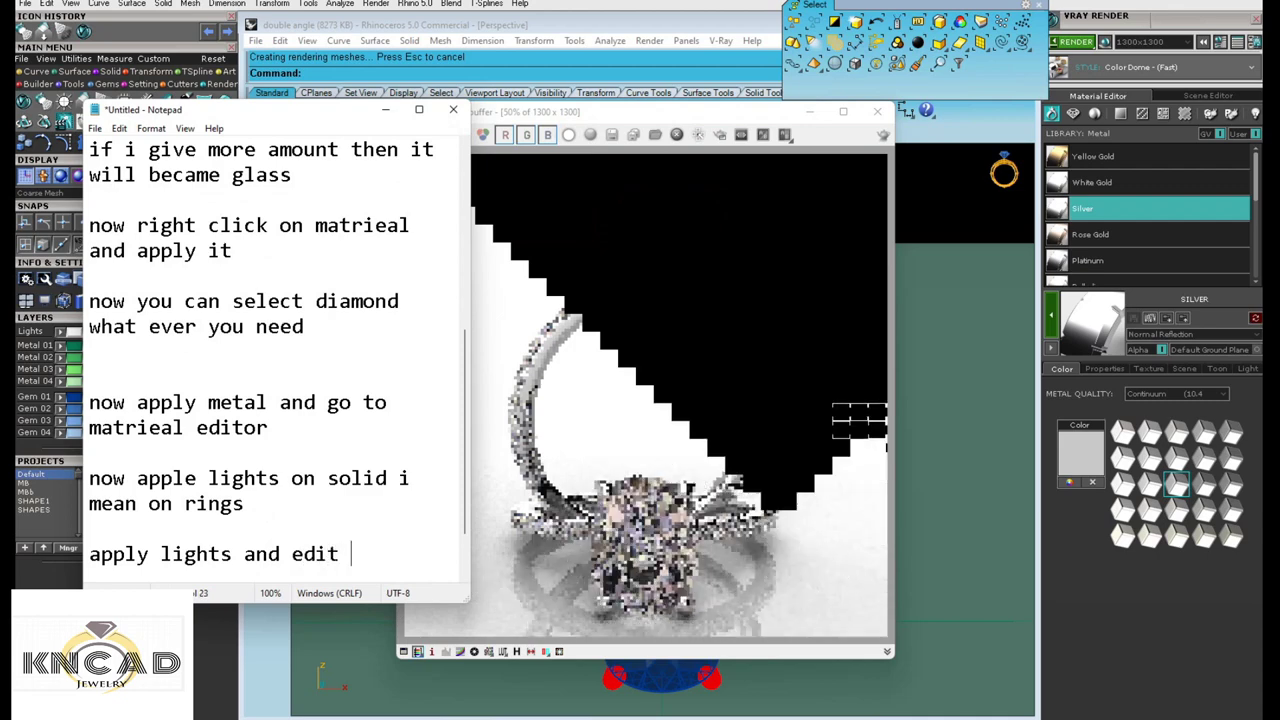
{"action": "type", "text": " the inte"}
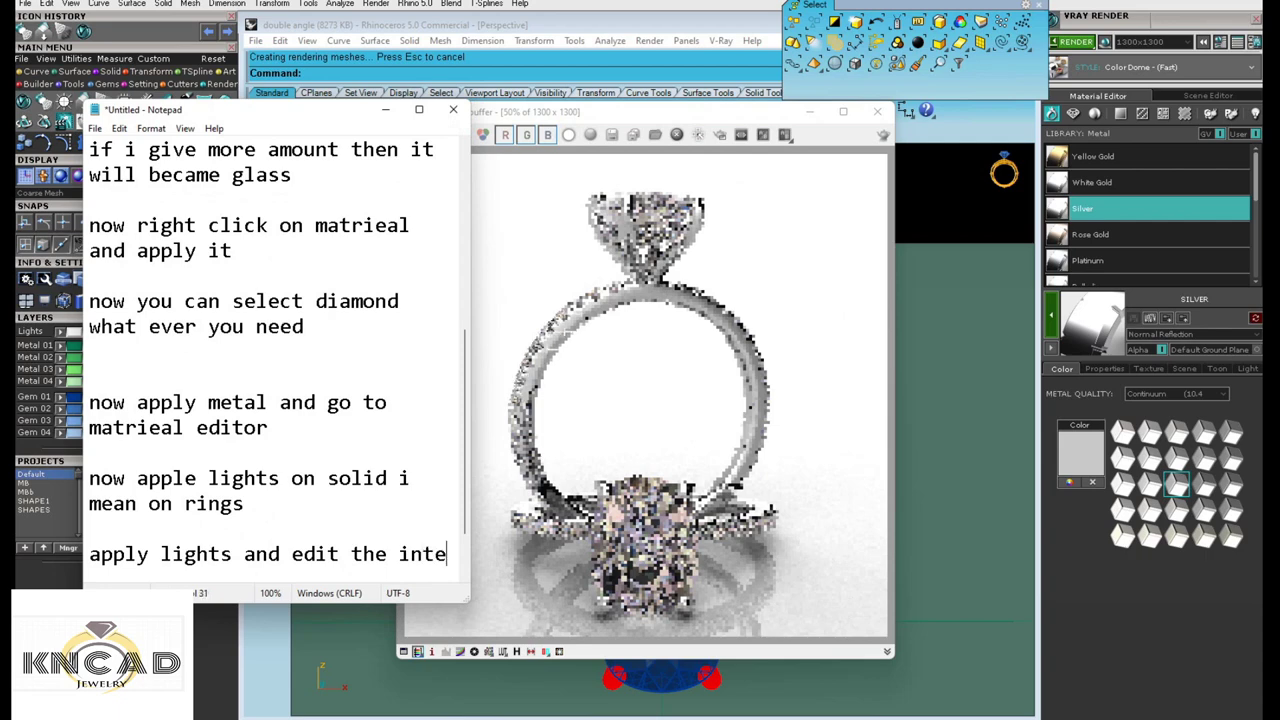
{"action": "type", "text": "nsity a"}
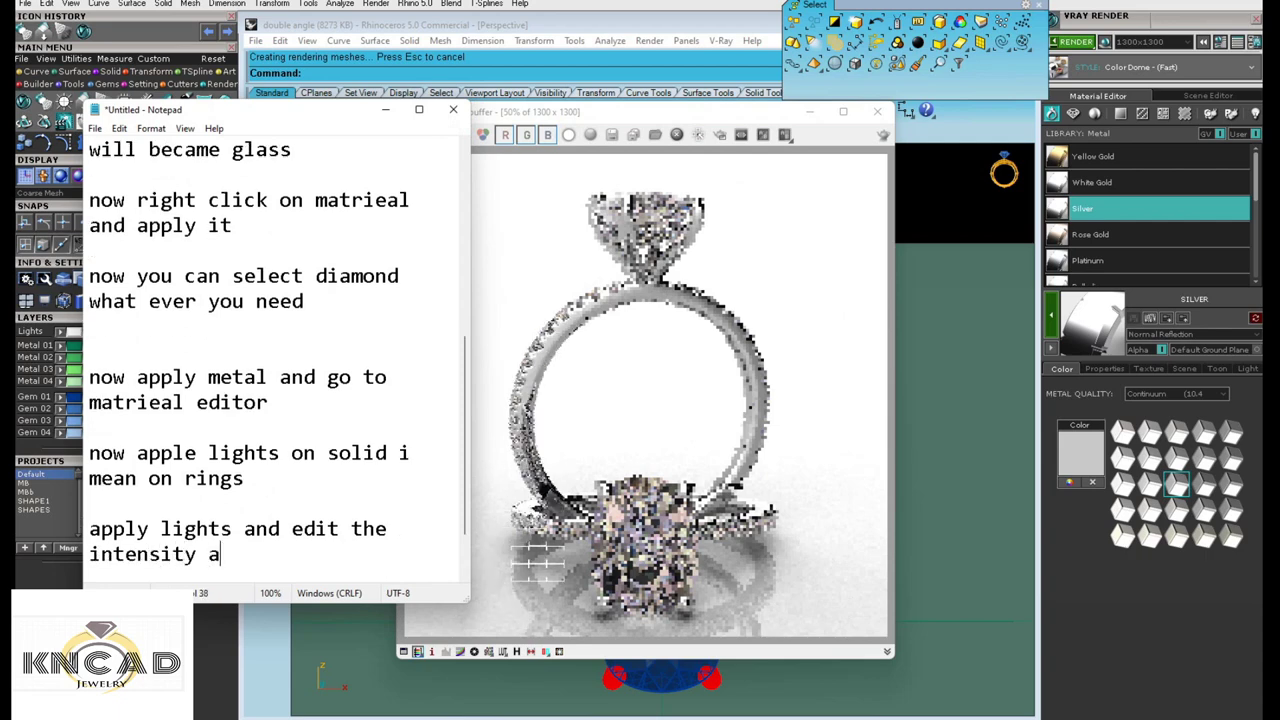
{"action": "type", "text": "ccordingl"}
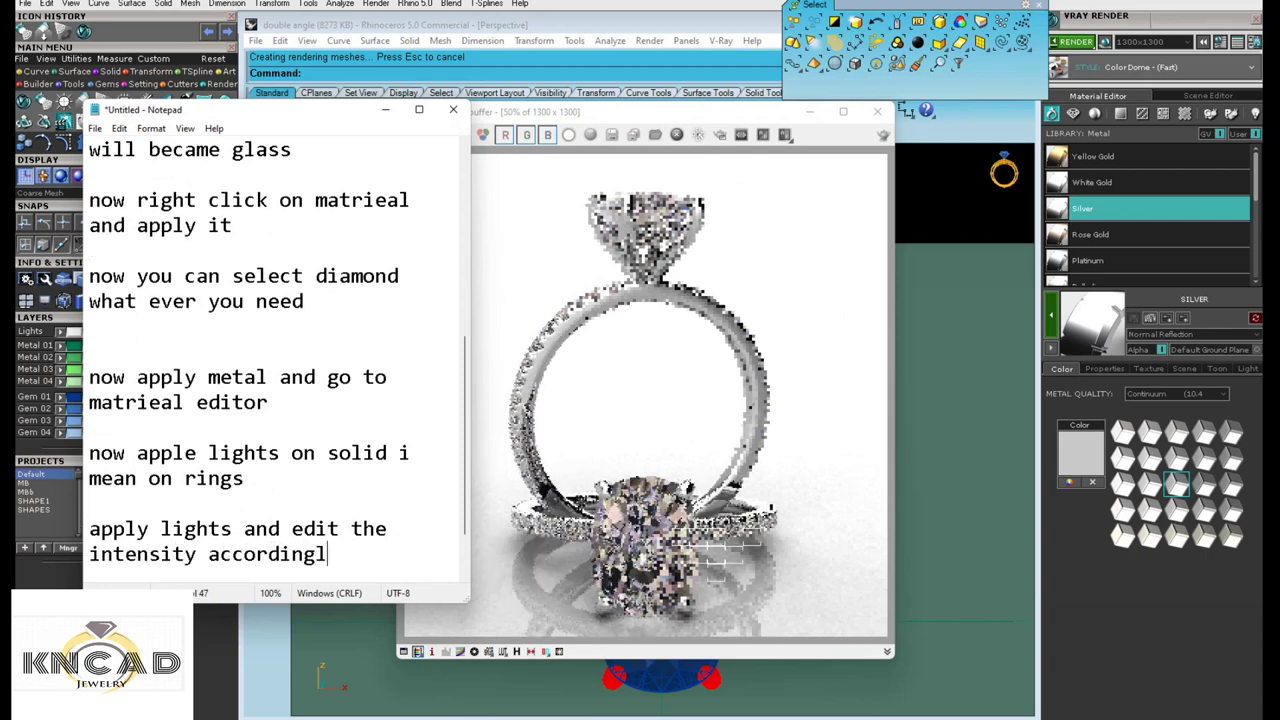
{"action": "type", "text": "t"}
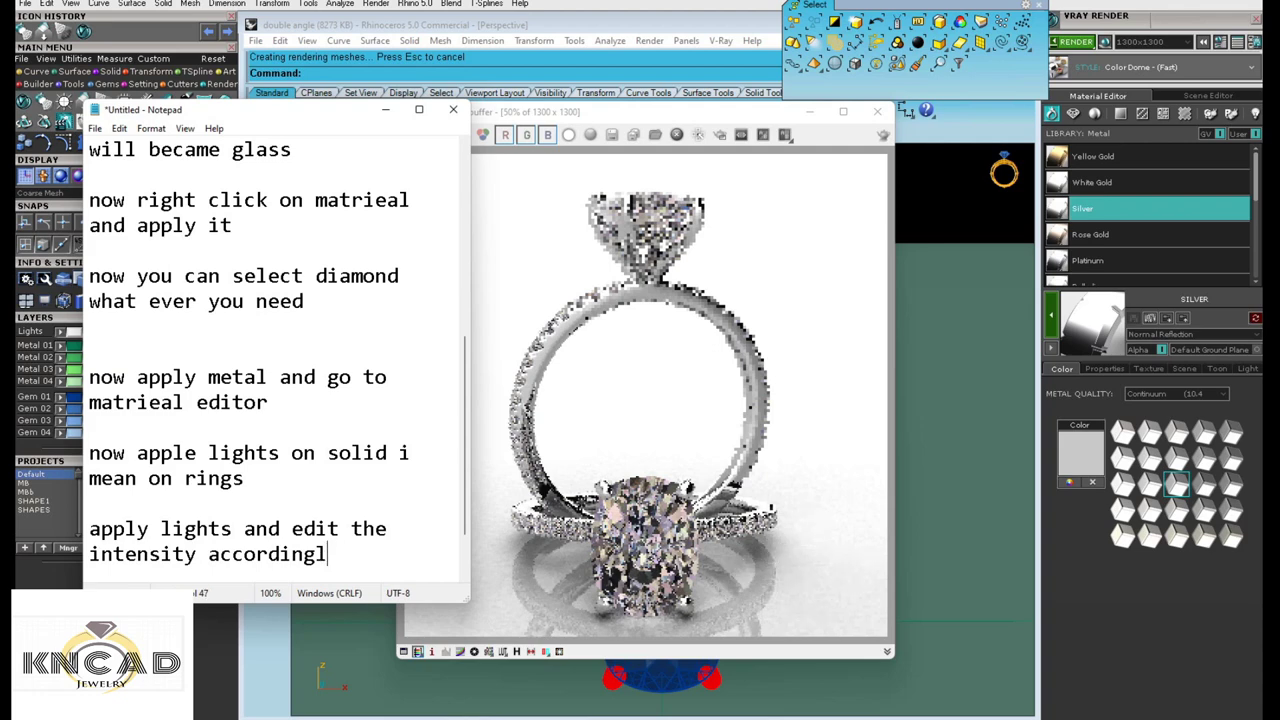
{"action": "type", "text": "y to y"}
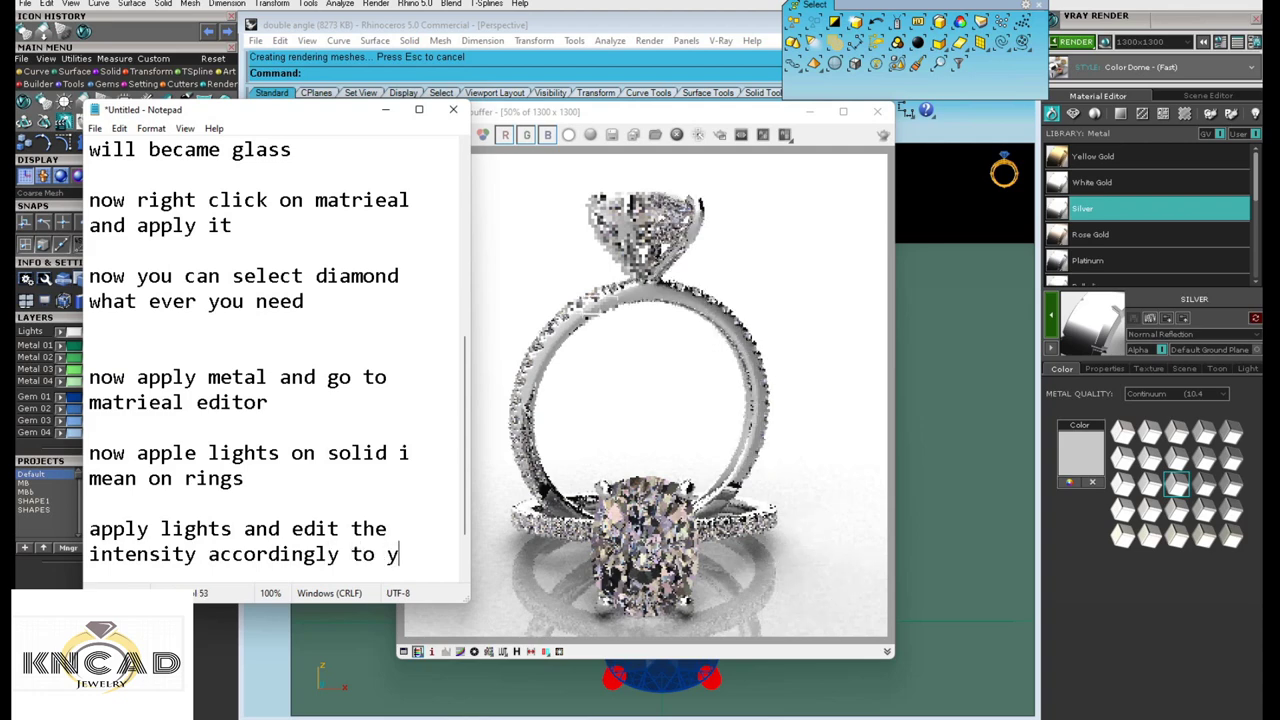
{"action": "type", "text": "ou requ"}
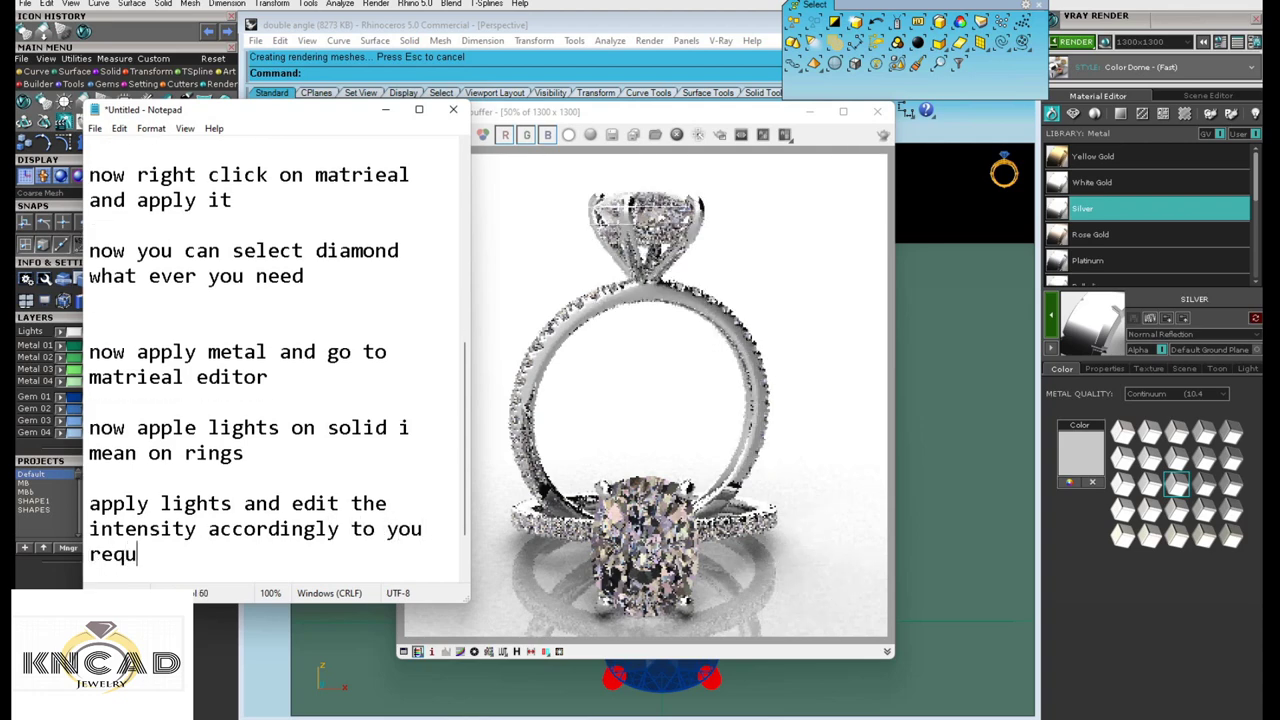
{"action": "type", "text": "ments"}
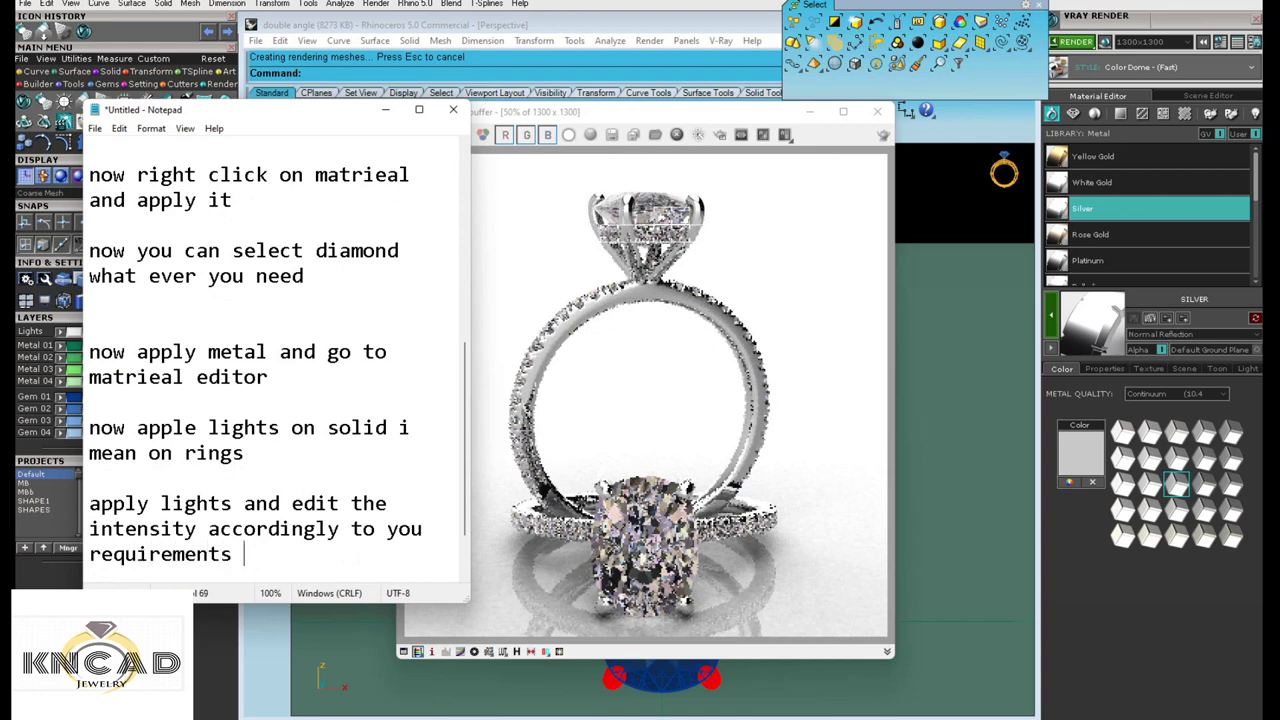
- Minimize Notepad to reveal the ring render in the V-Ray frame buffer
{"action": "left_click", "coordinate": [385, 110]}
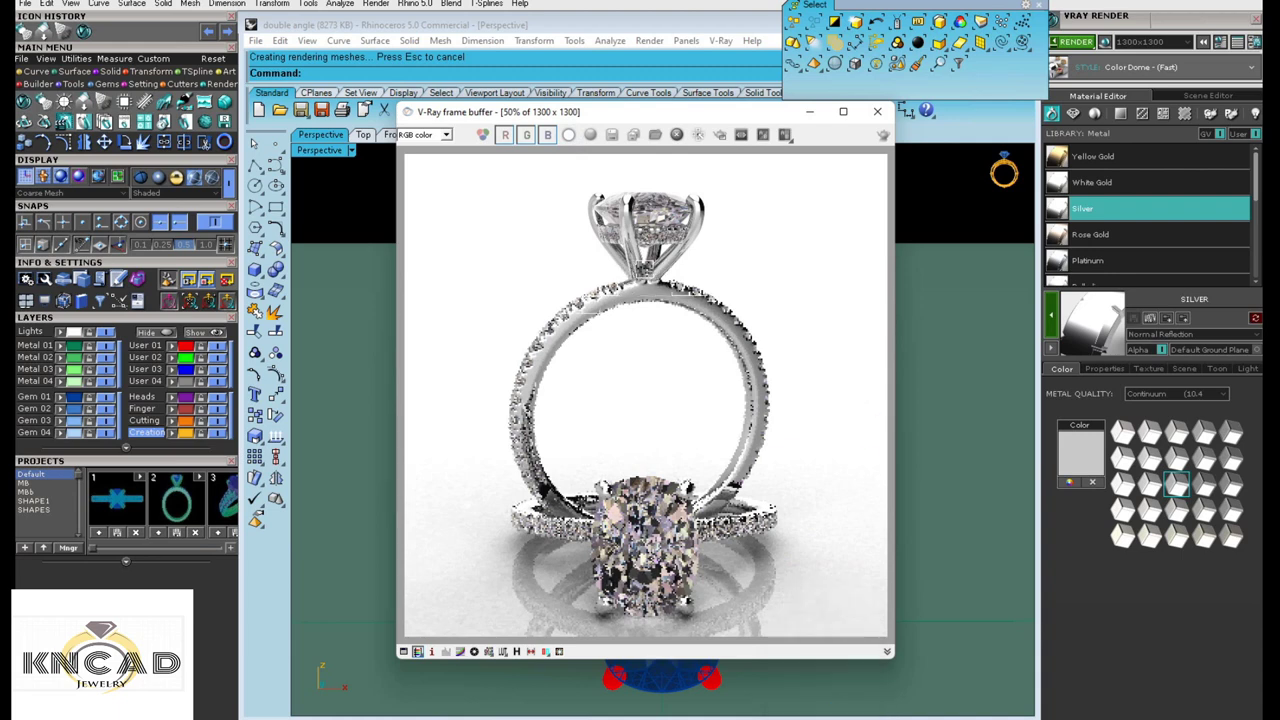
- Note that the diamond can be edited or imported to Matrix and applied, then hide Notepad
{"action": "key", "text": "alt+Tab"}
{"action": "key", "text": "Return"}
{"action": "key", "text": "Return"}
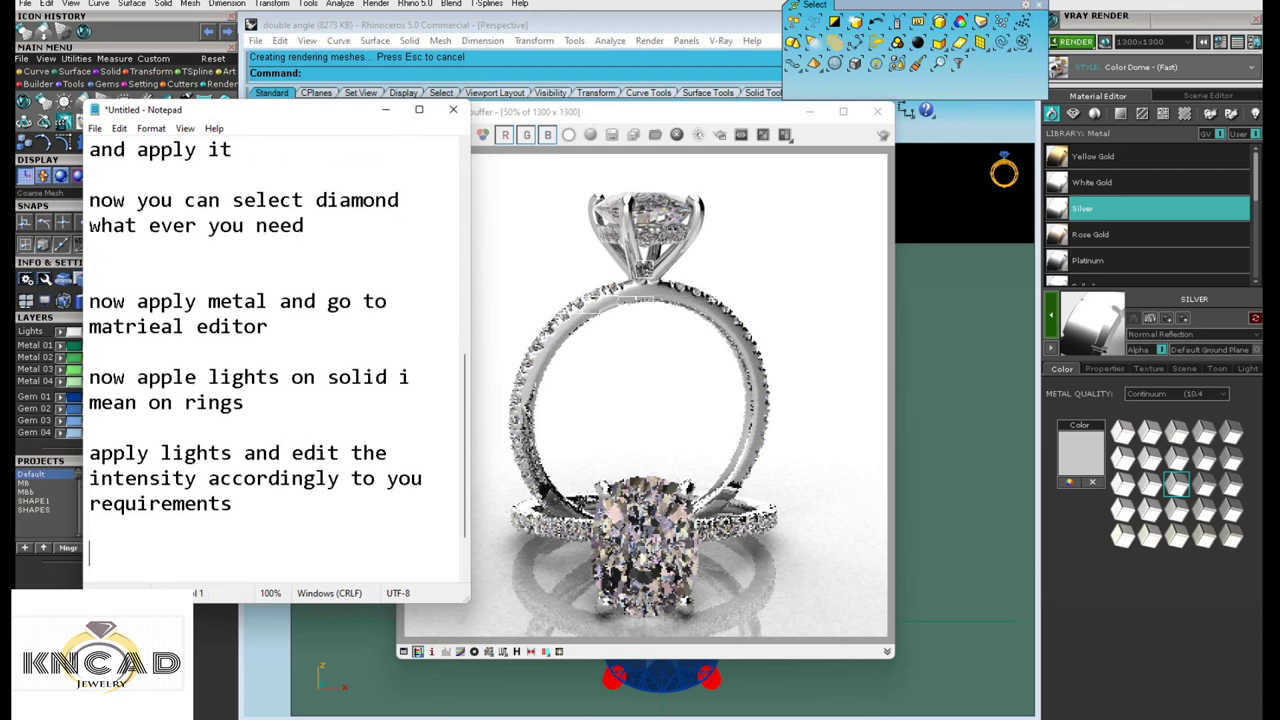
{"action": "type", "text": "you can e"}
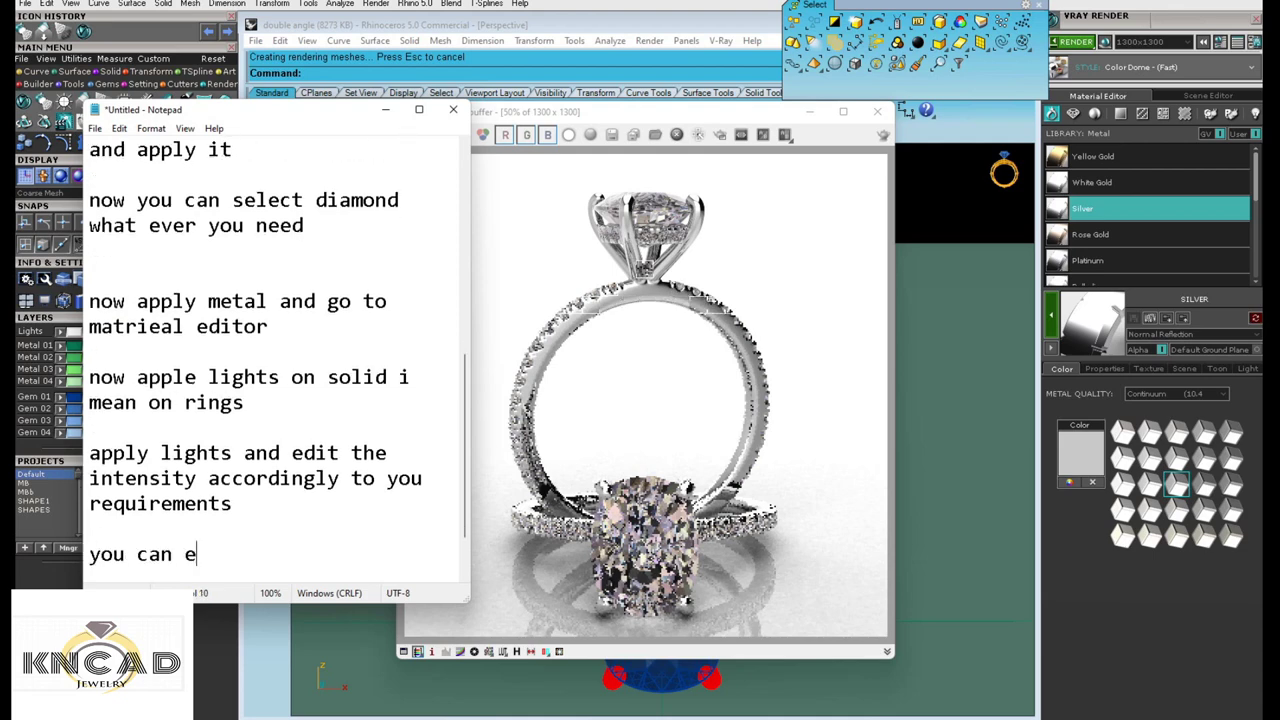
{"action": "type", "text": "dit "}
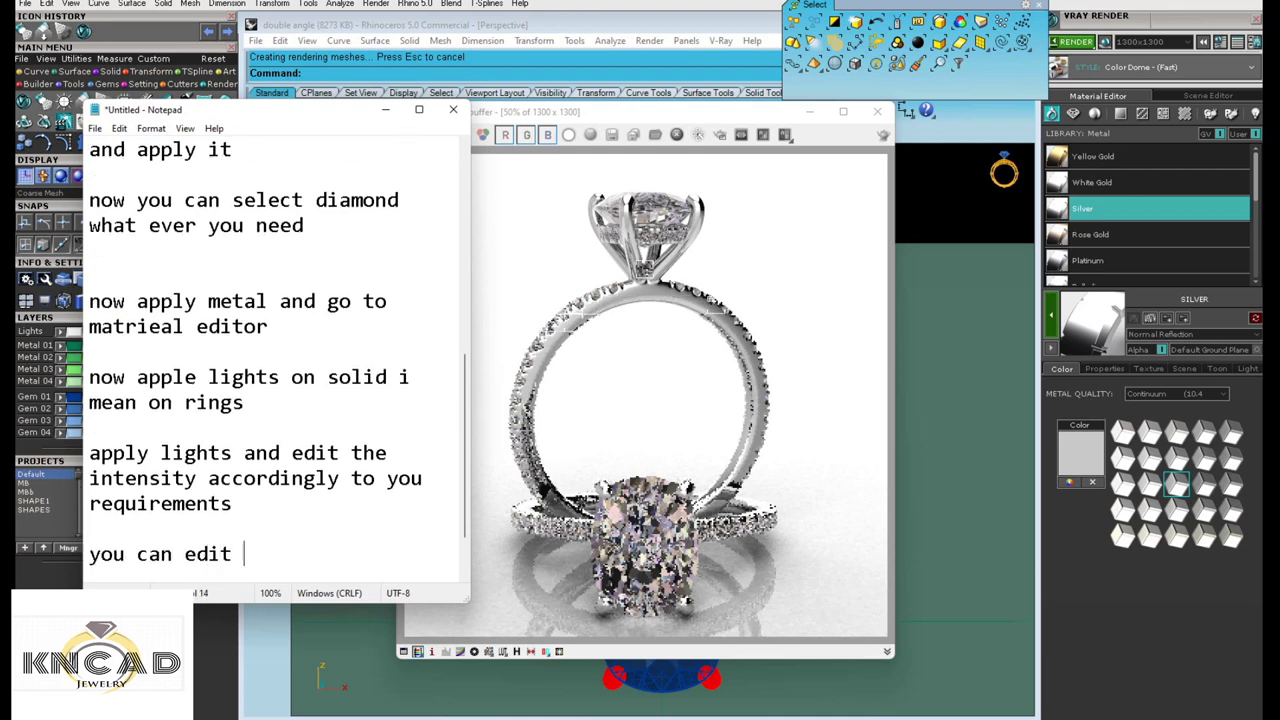
{"action": "type", "text": "the diamond a"}
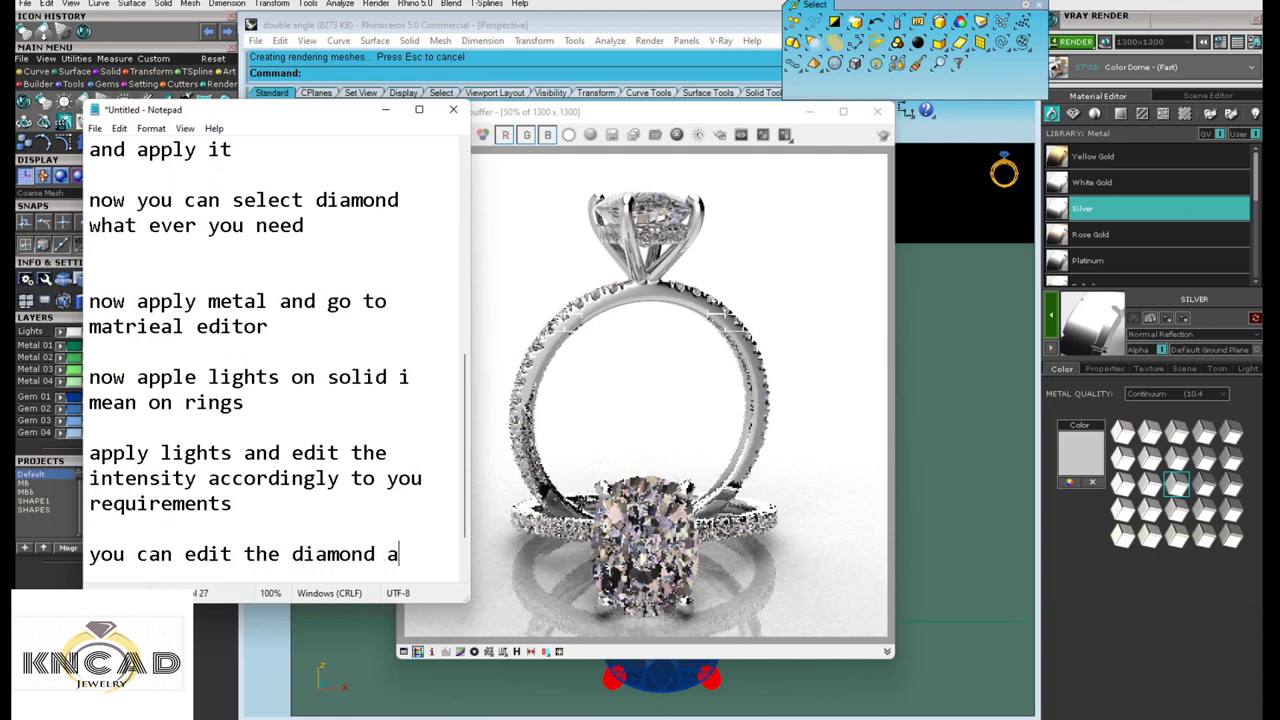
{"action": "type", "text": "lso "}
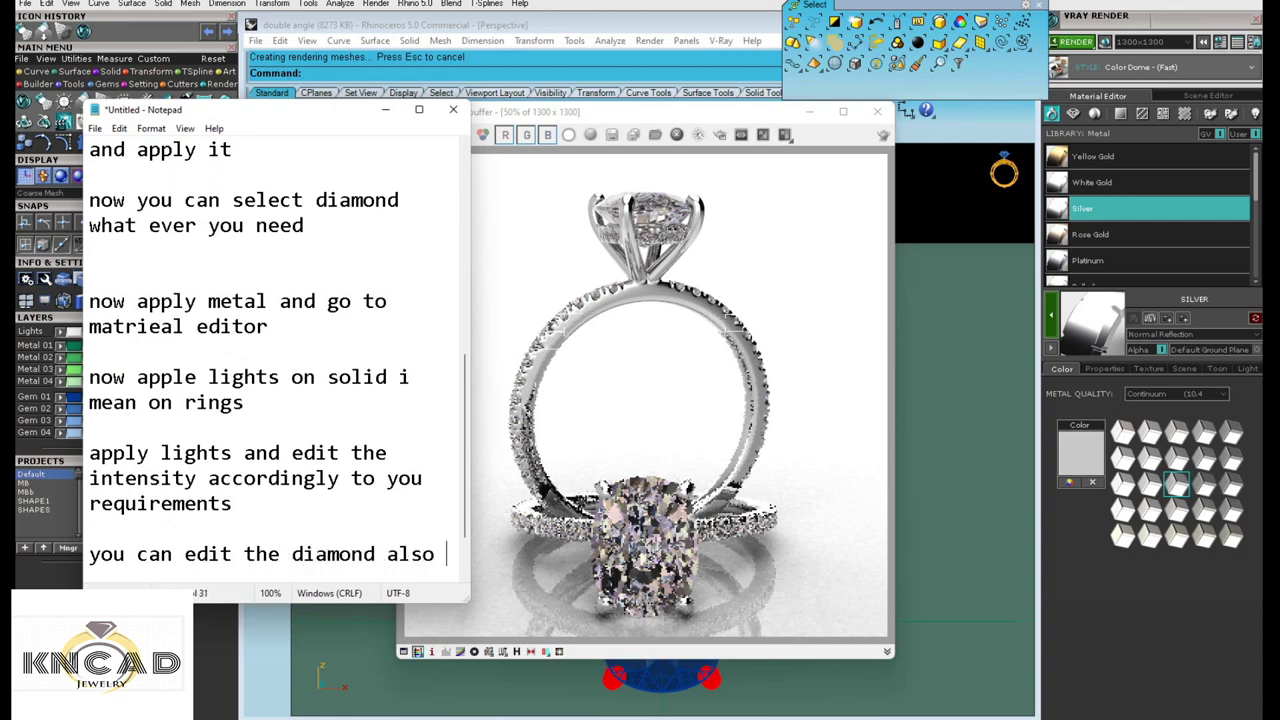
{"action": "type", "text": "exa"}
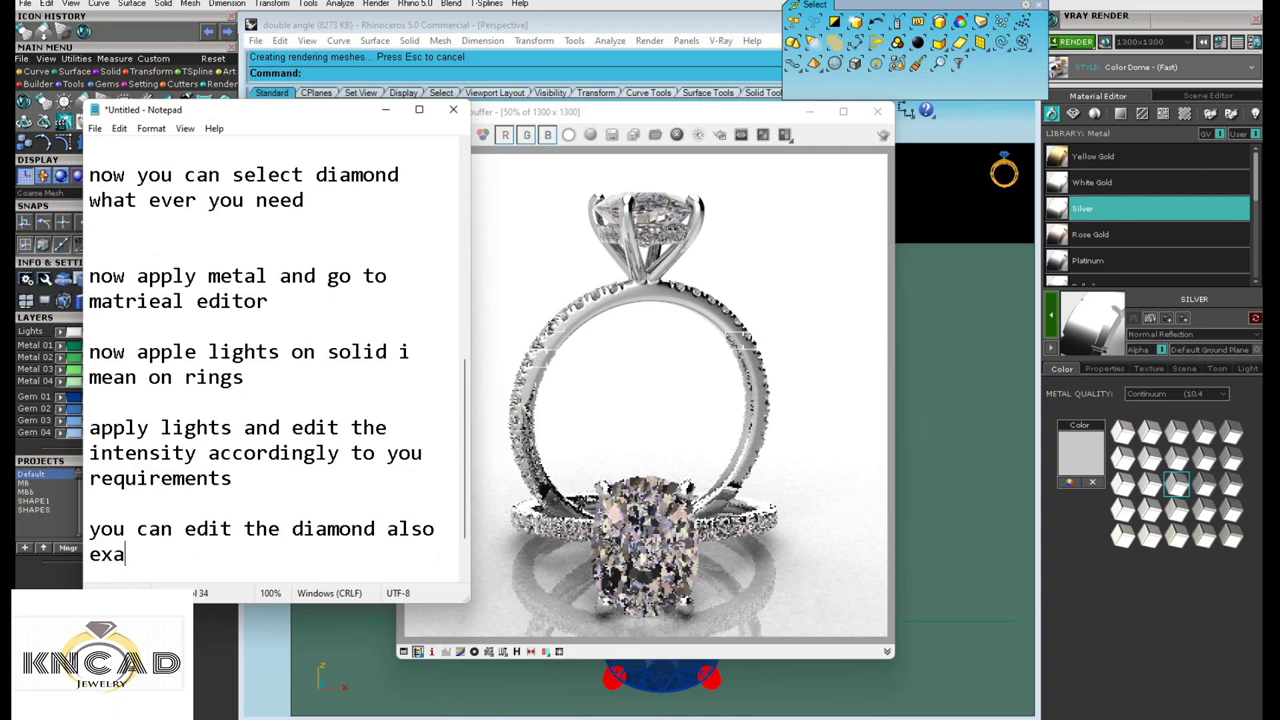
{"action": "type", "text": "mple like "}
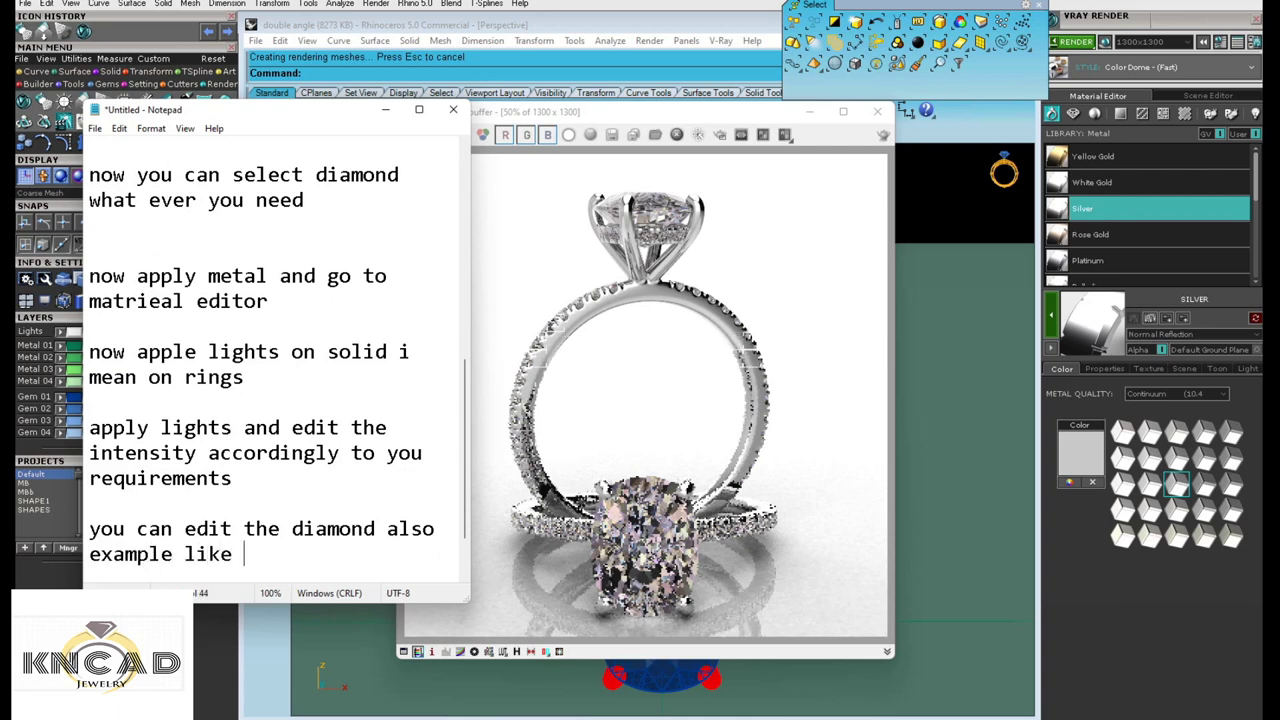
{"action": "type", "text": "you can "}
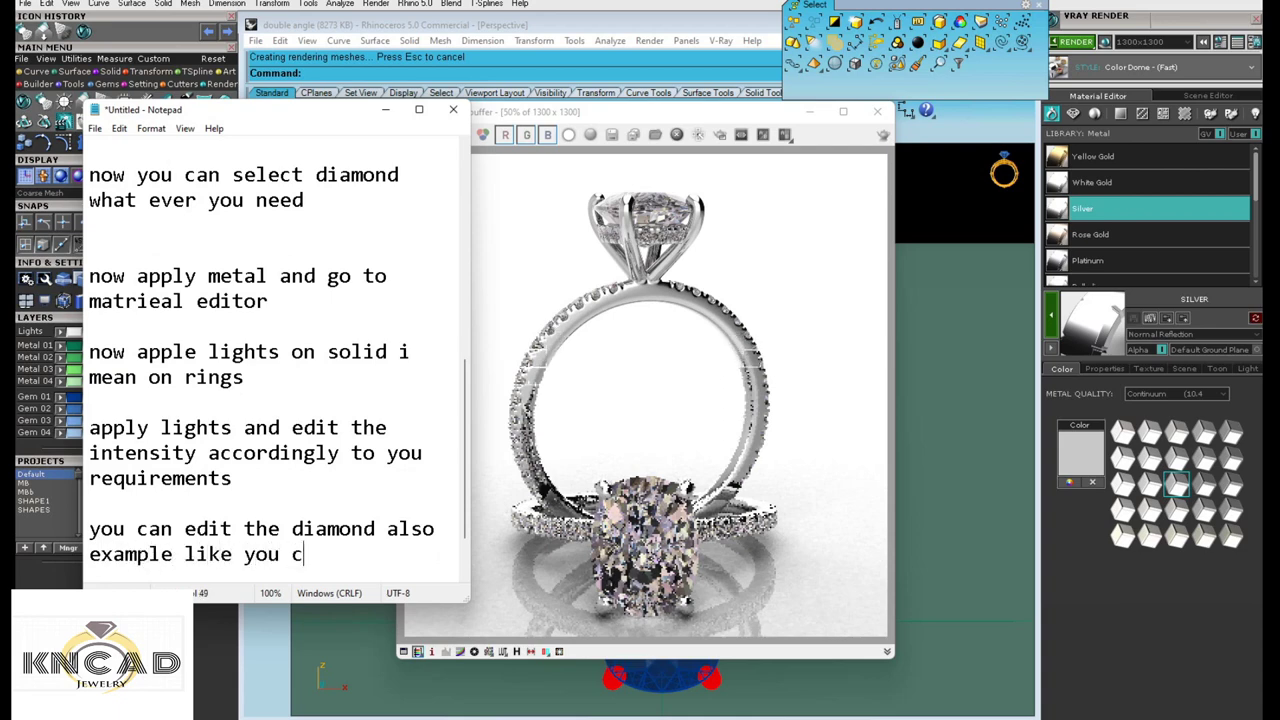
{"action": "type", "text": "import"}
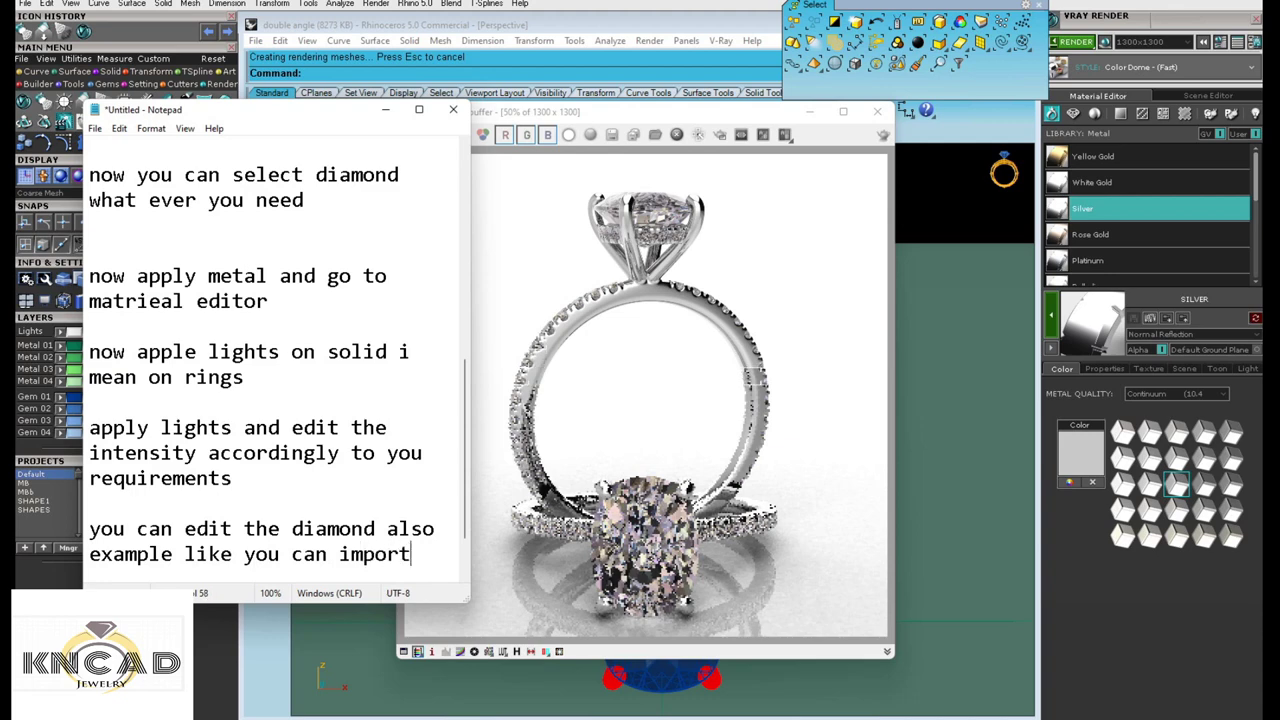
{"action": "type", "text": " the di"}
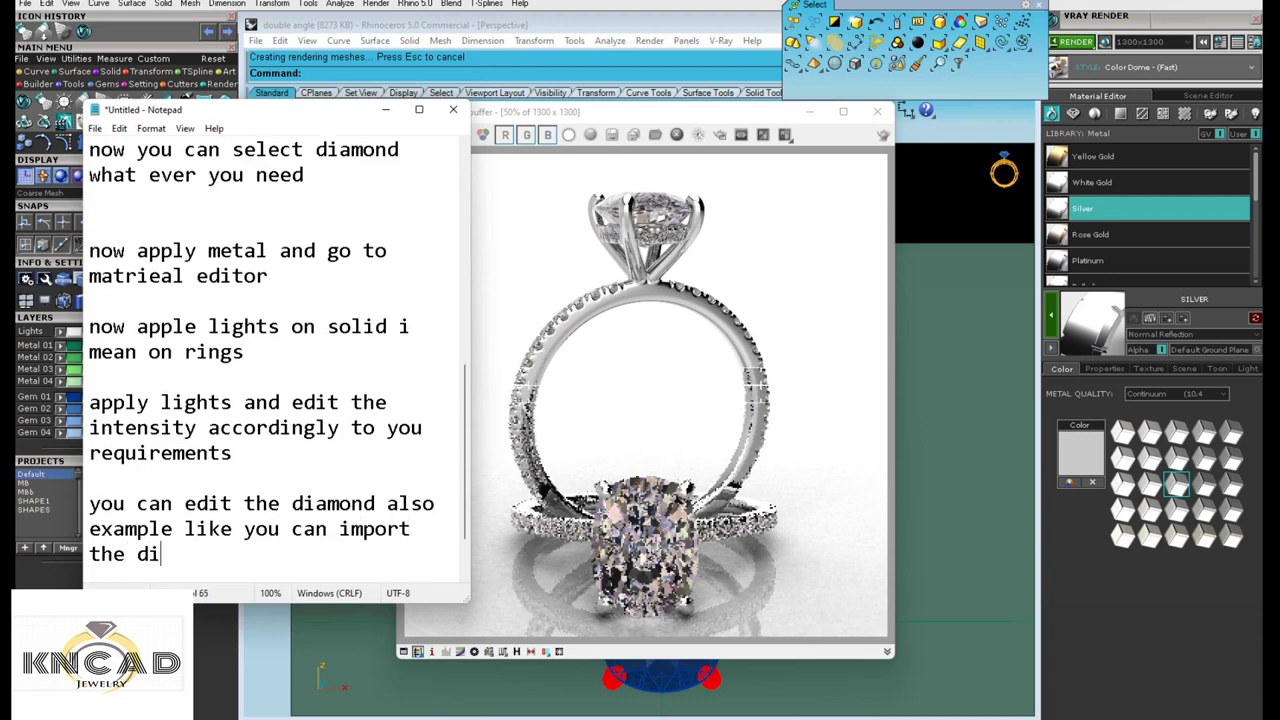
{"action": "type", "text": "amond to"}
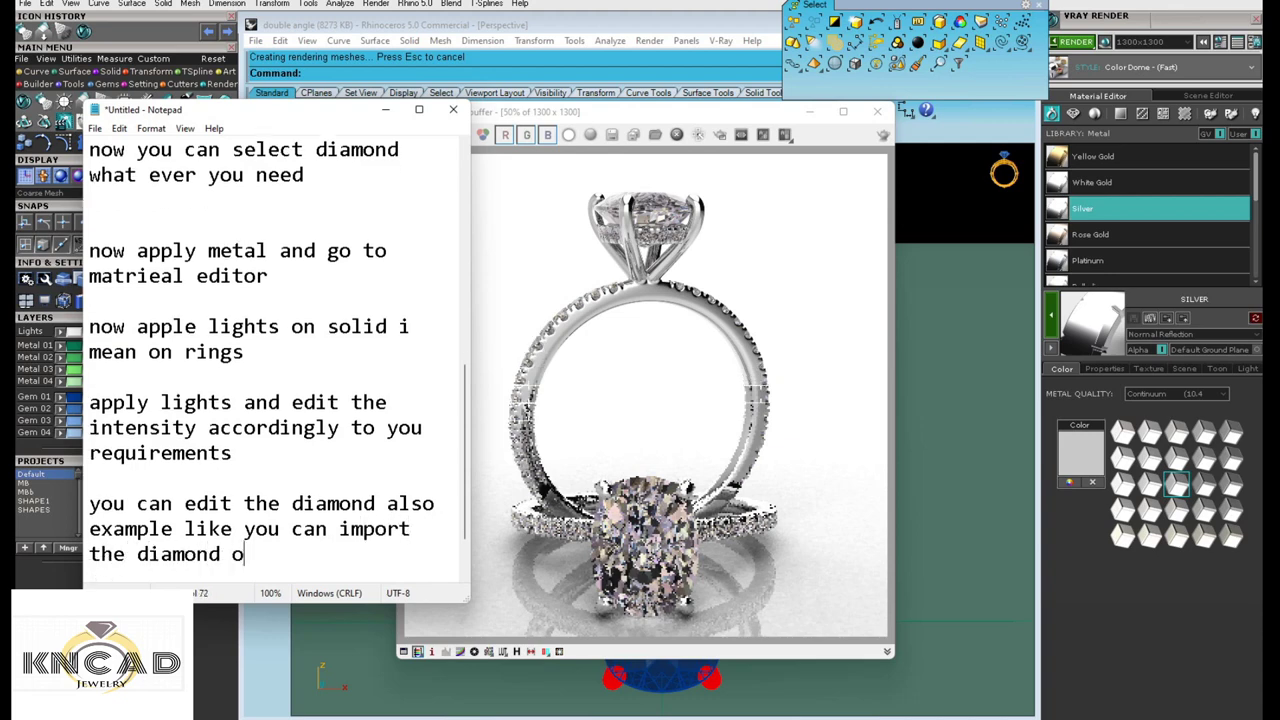
{"action": "key", "text": "BackSpace"}
{"action": "type", "text": "to matri"}
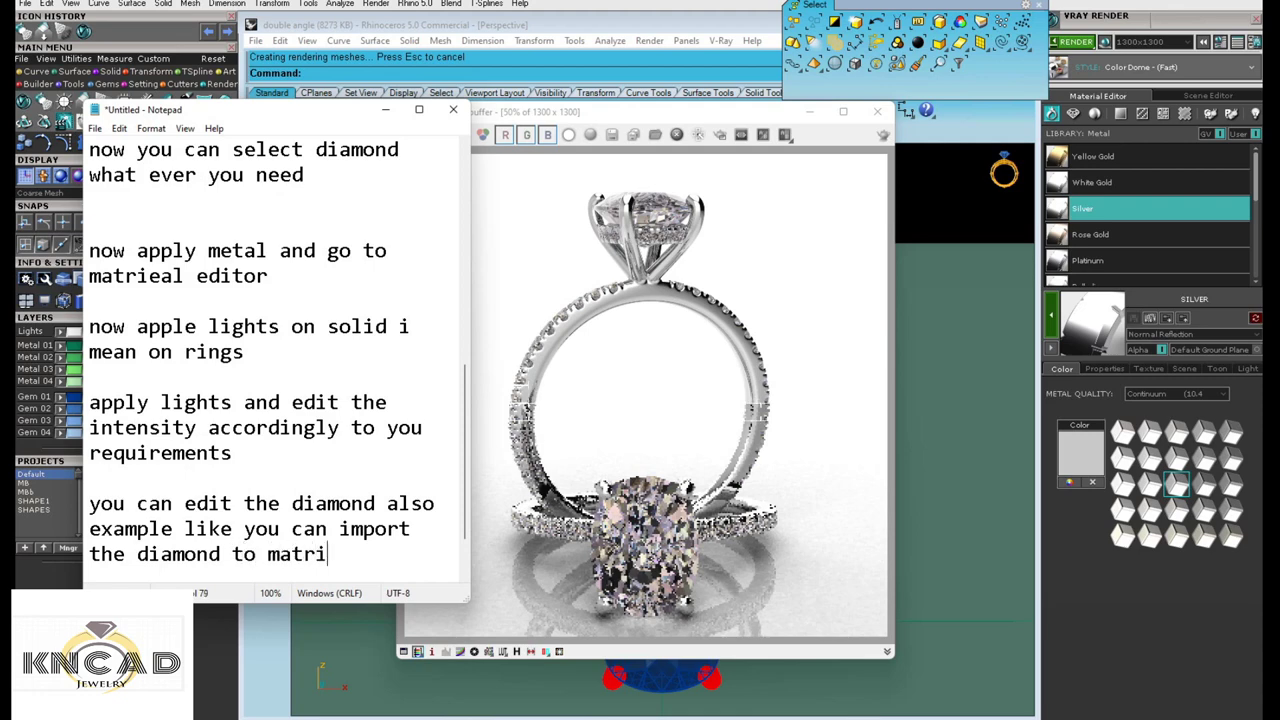
{"action": "type", "text": "x and app"}
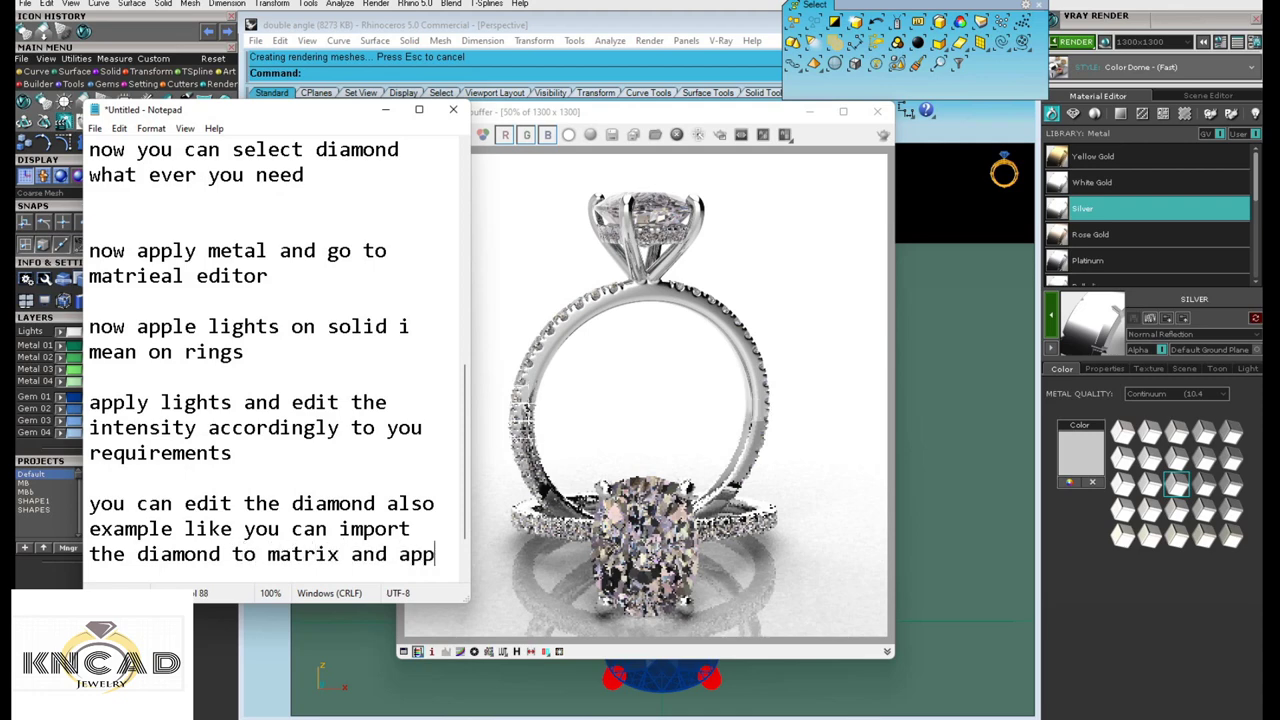
{"action": "type", "text": "ly it"}
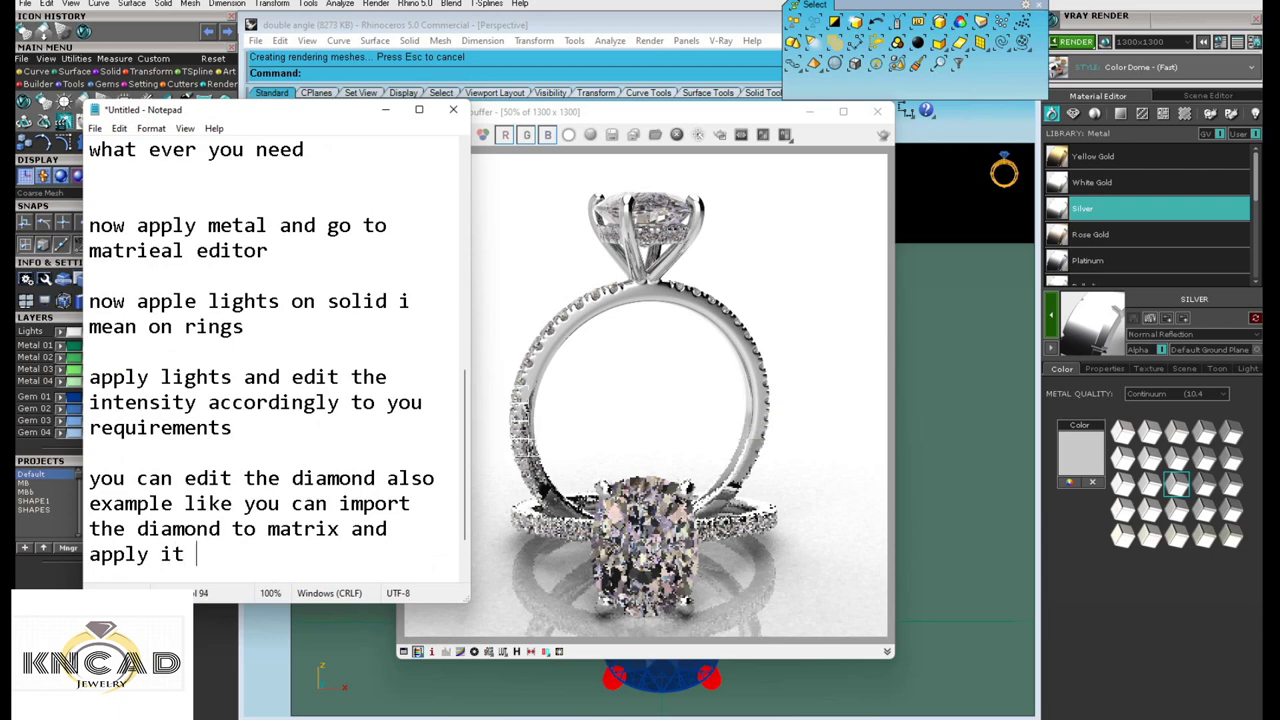
{"action": "left_click", "coordinate": [385, 109]}
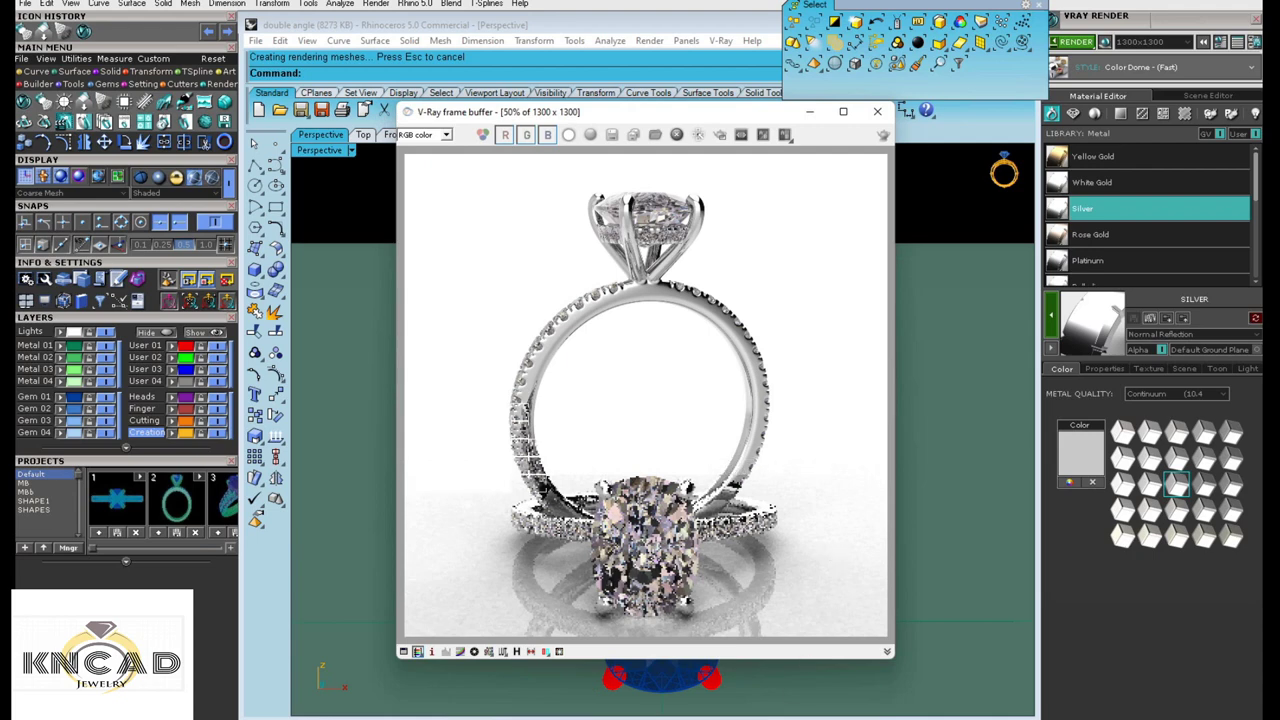
- Add notes 'Next video i will show how to render in 3ds max vray and also in octane' and 'so please subscribe and share and like it'
{"action": "key", "text": "alt+Tab"}
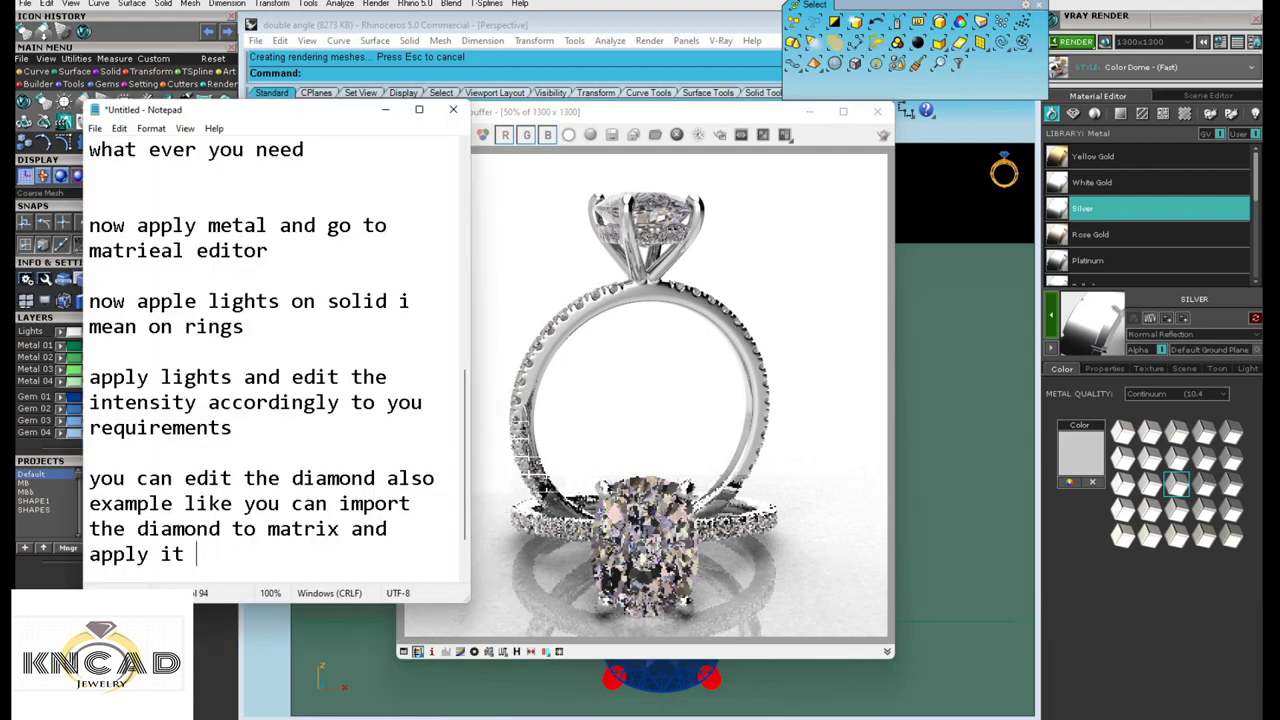
{"action": "key", "text": "Return"}
{"action": "key", "text": "Return"}
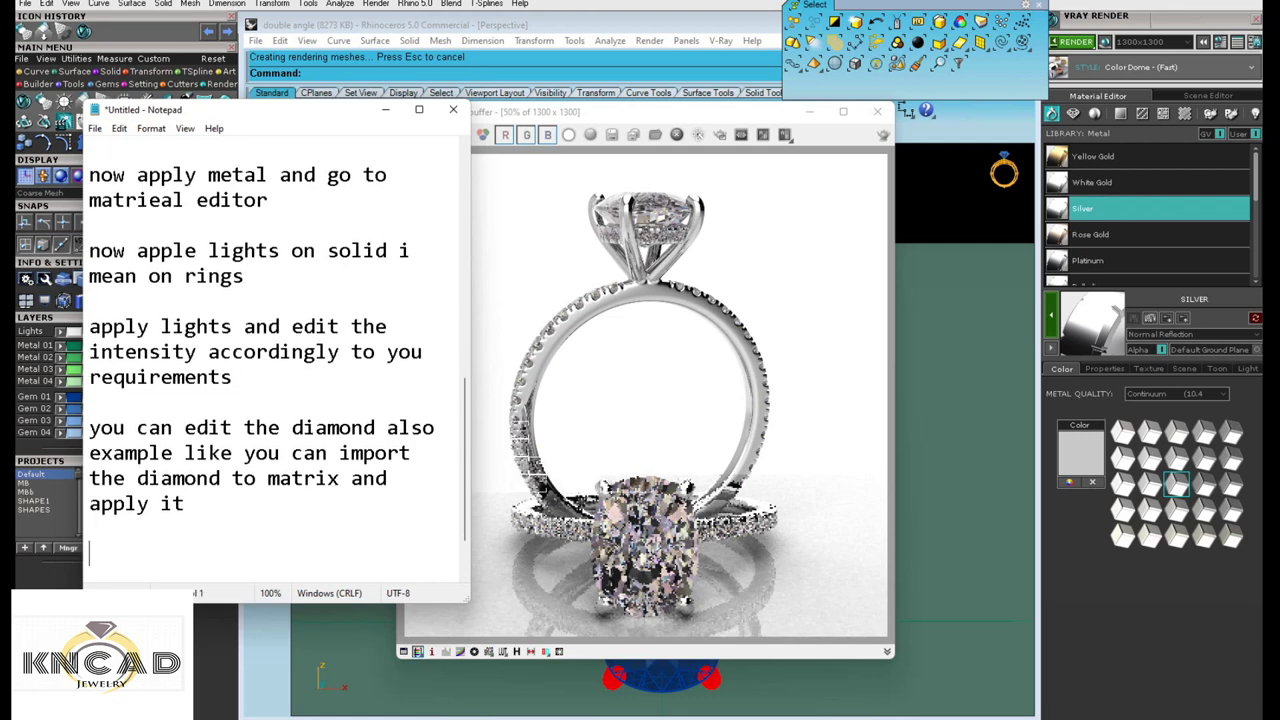
{"action": "type", "text": "Next "}
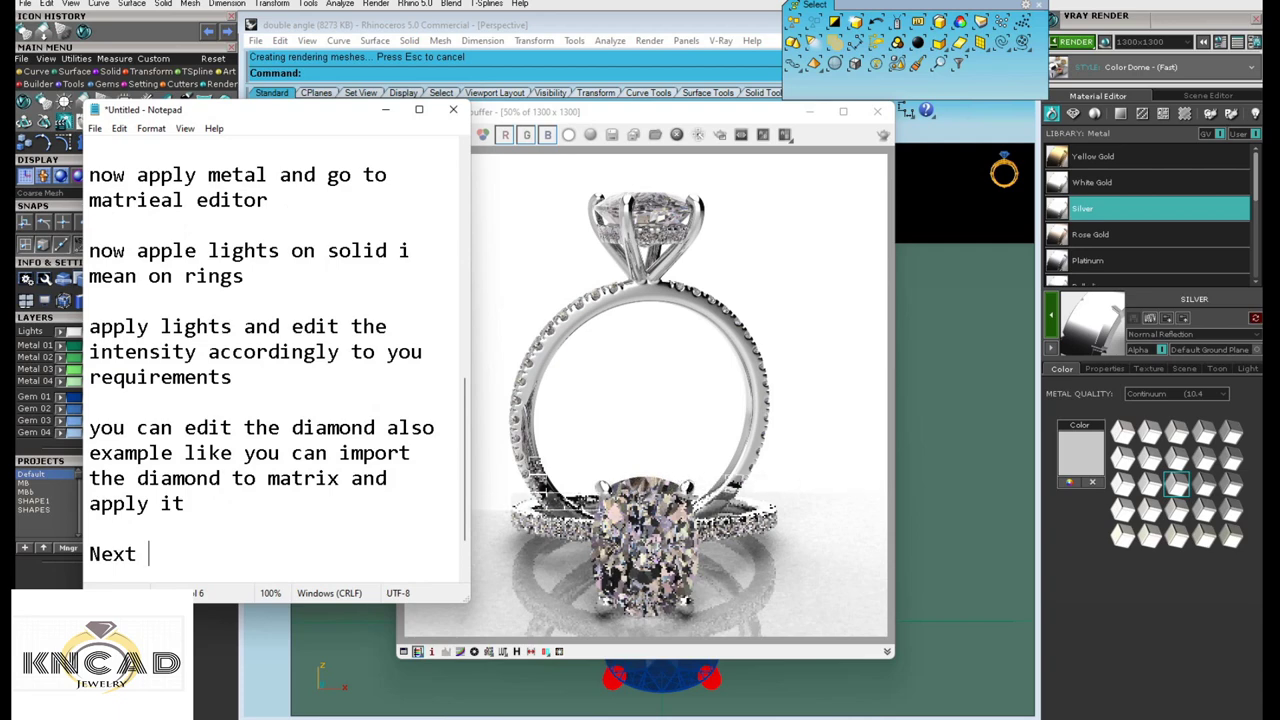
{"action": "type", "text": "video i"}
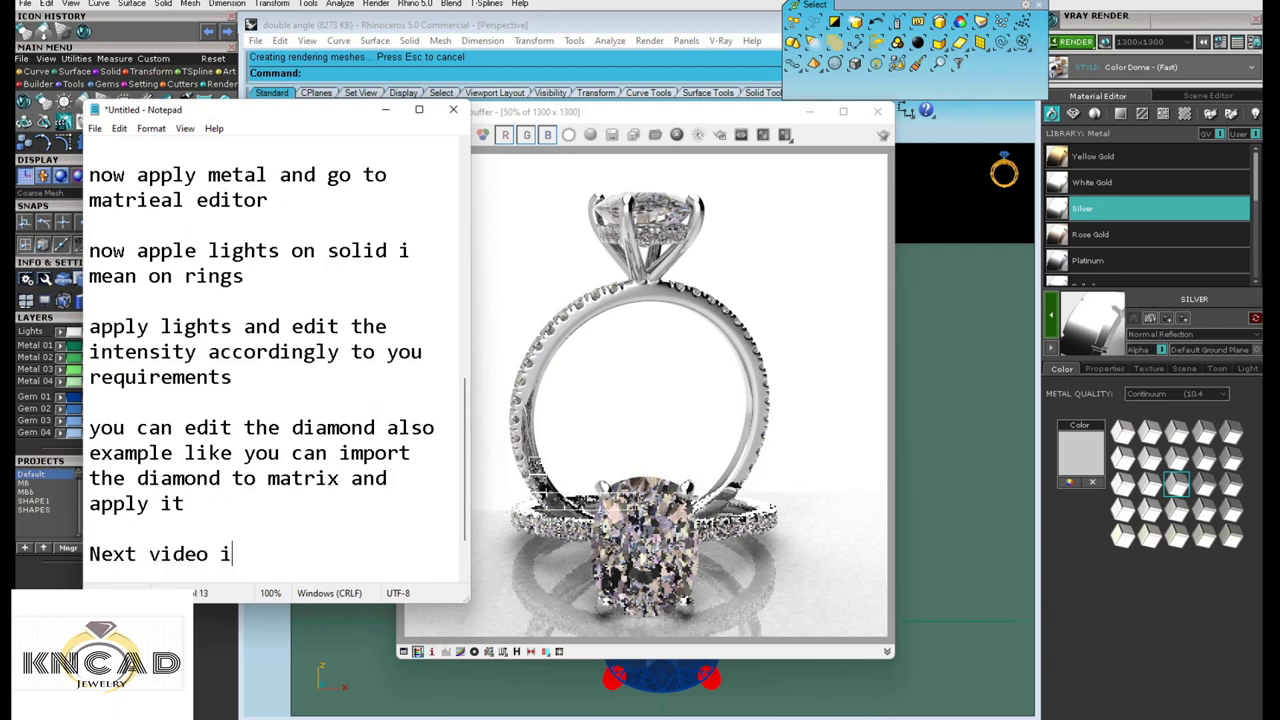
{"action": "type", "text": " will show "}
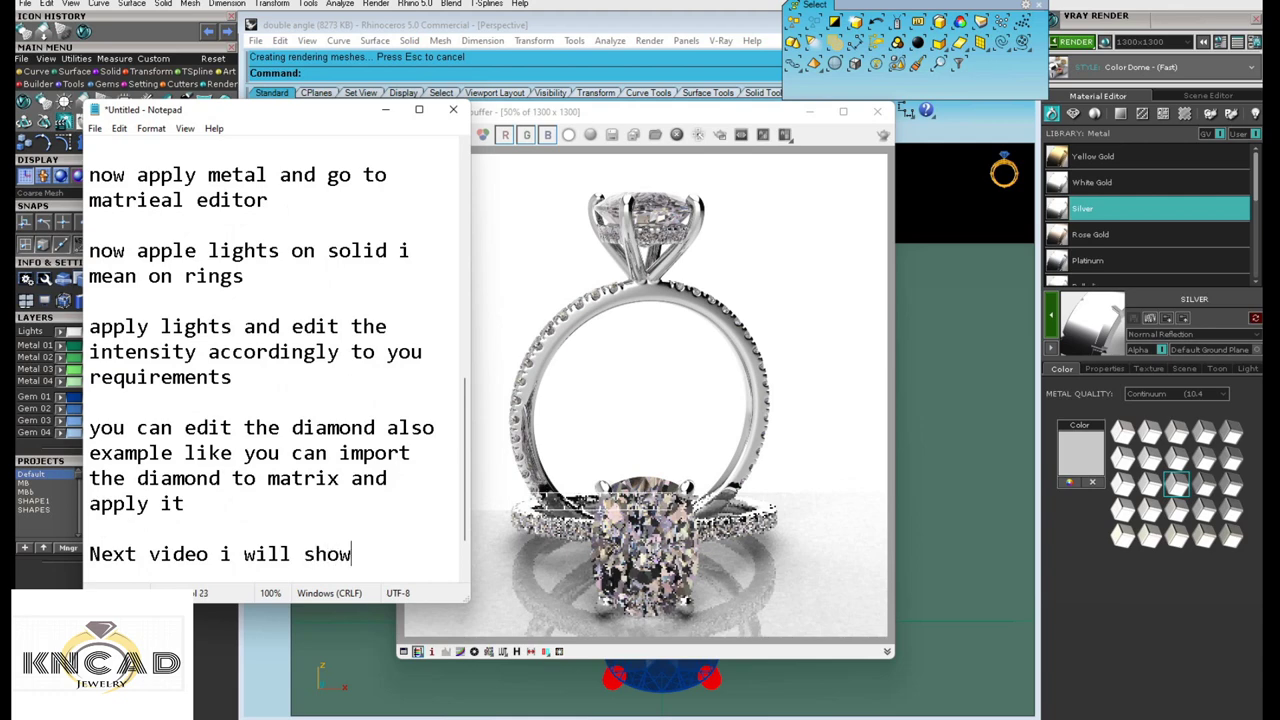
{"action": "type", "text": "how "}
{"action": "type", "text": "to rend"}
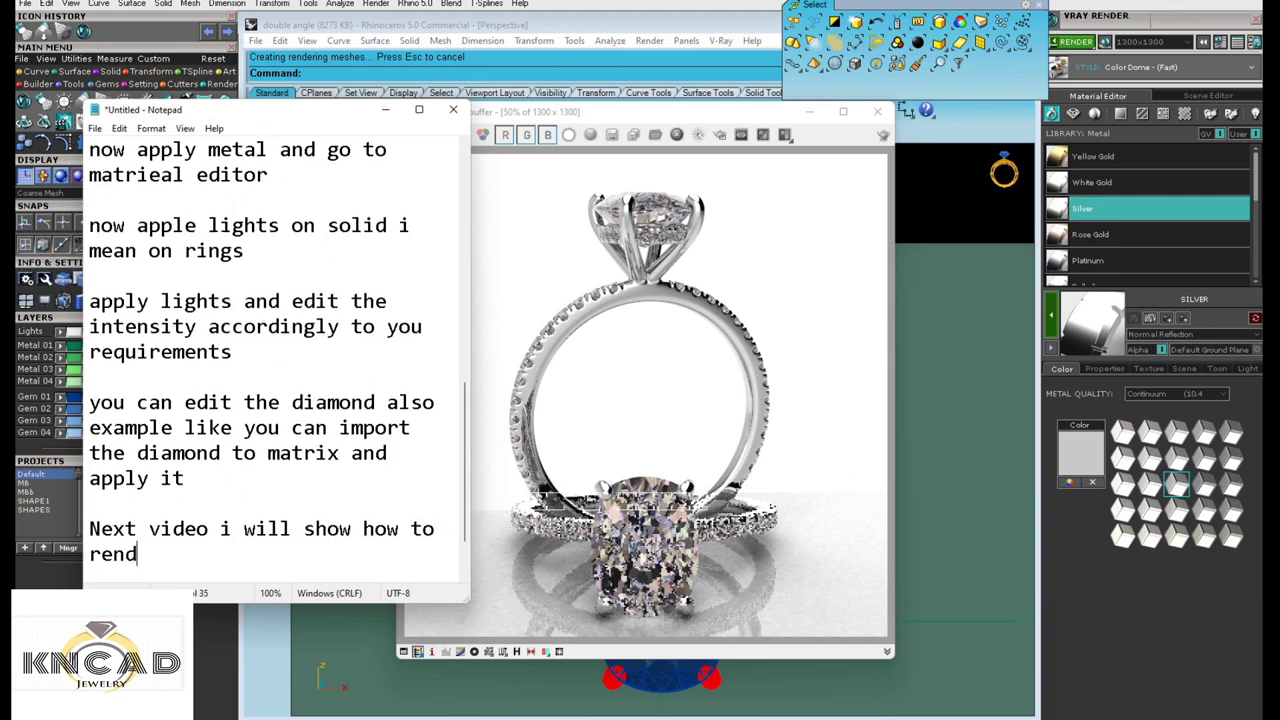
{"action": "type", "text": "er in 3d"}
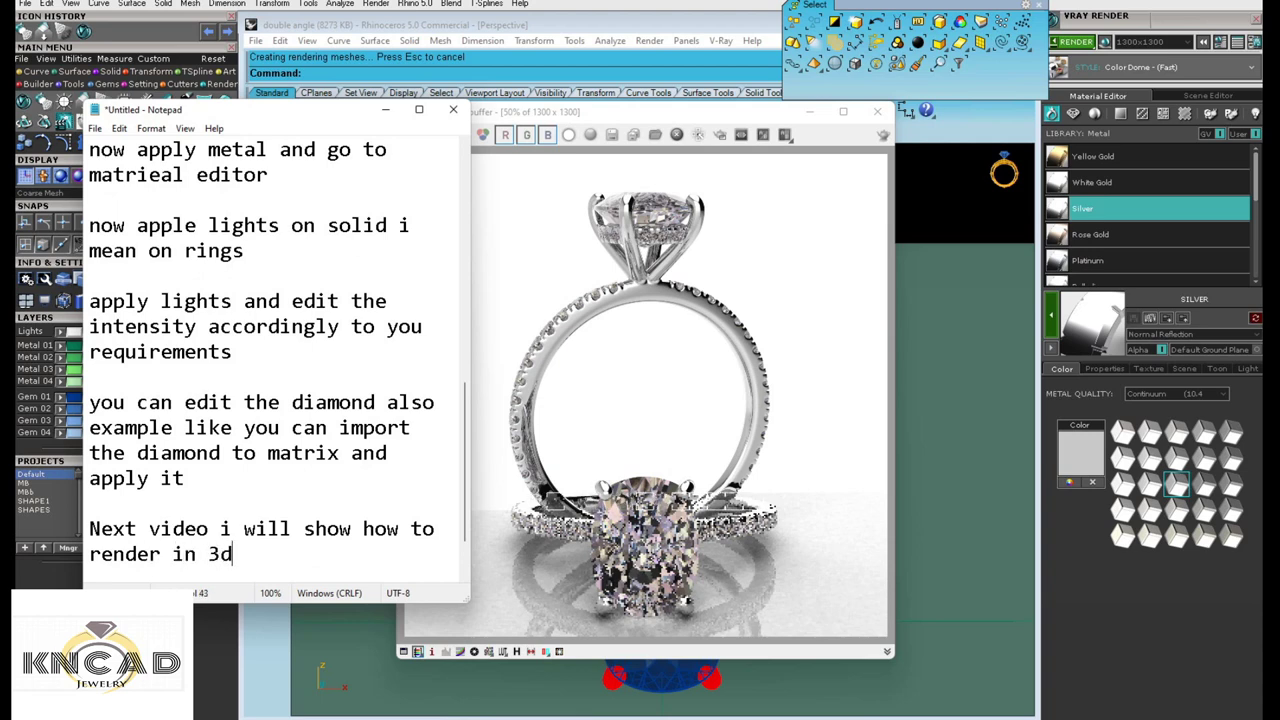
{"action": "type", "text": "s max"}
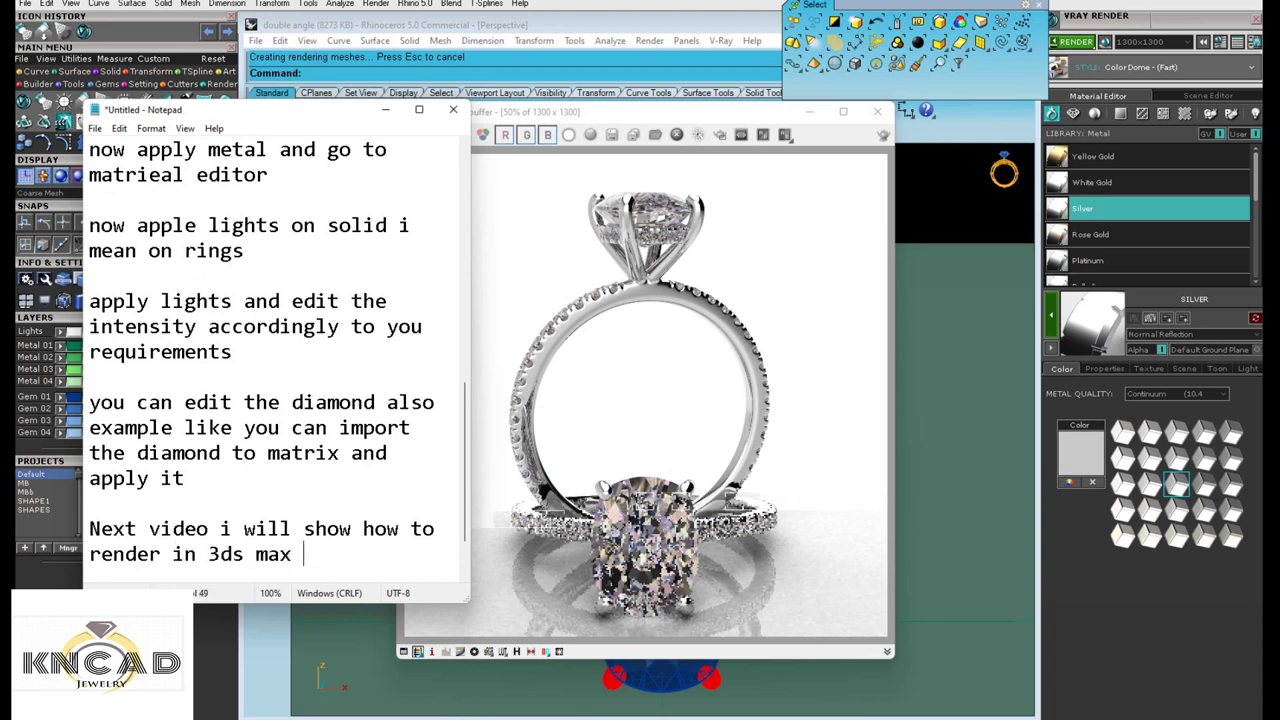
{"action": "type", "text": " vray "}
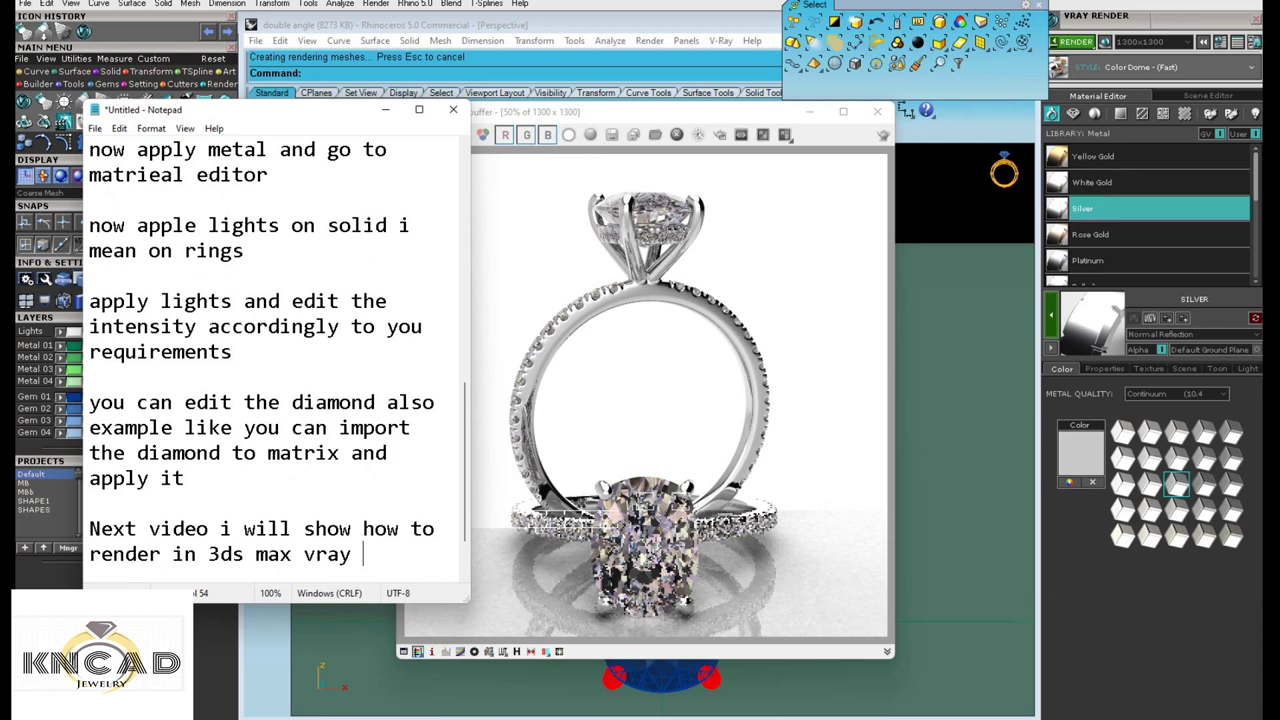
{"action": "type", "text": "and also"}
{"action": "type", "text": " in octa"}
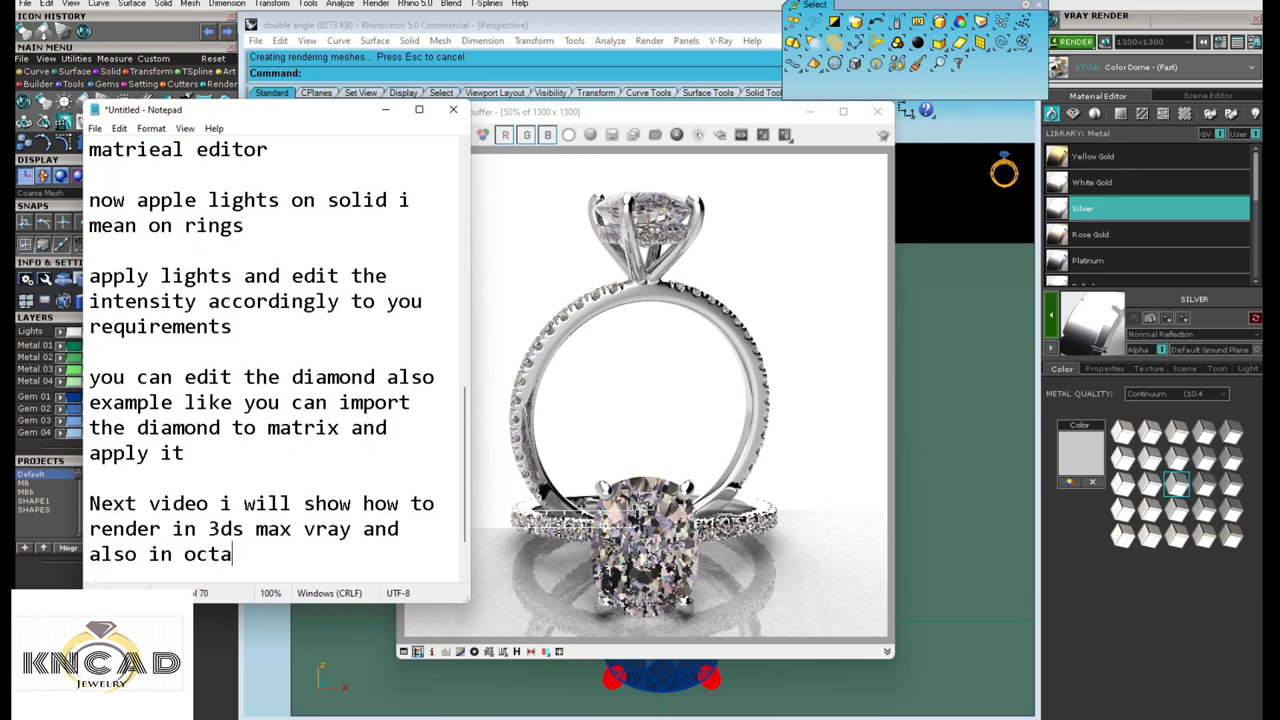
{"action": "type", "text": "ne"}
{"action": "key", "text": "Return"}
{"action": "key", "text": "Return"}
{"action": "type", "text": "so"}
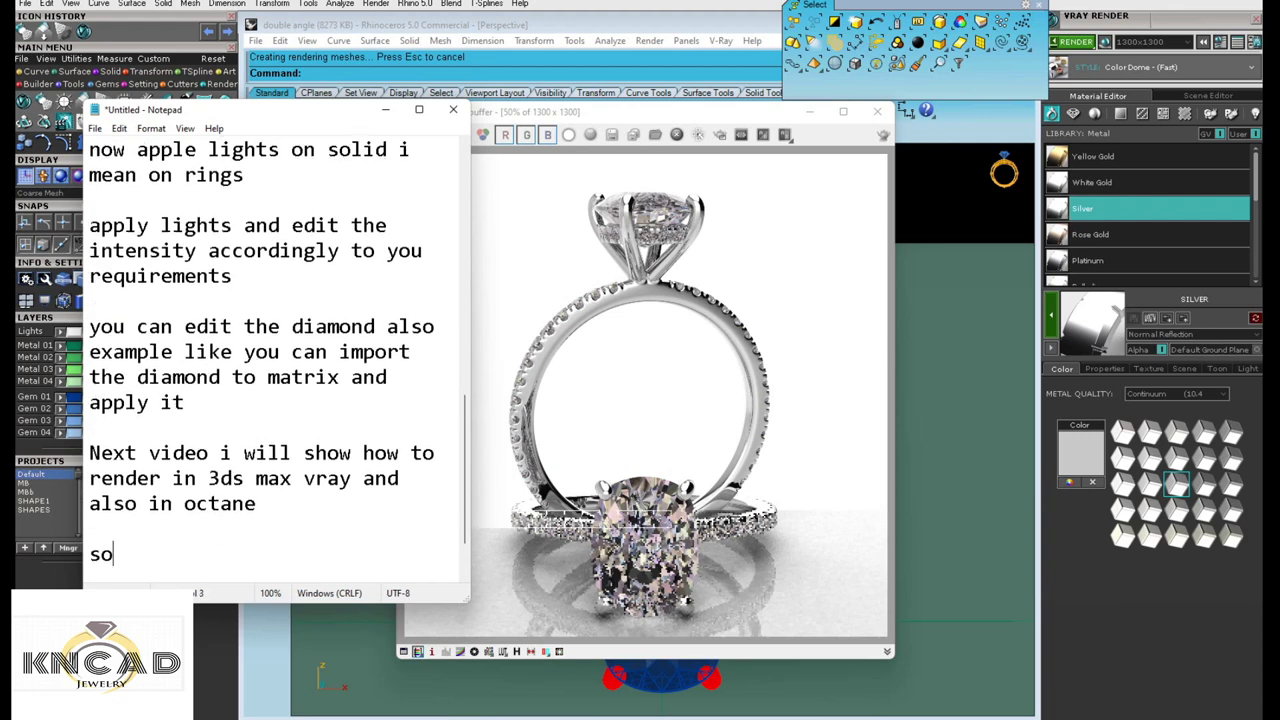
{"action": "type", "text": " please su"}
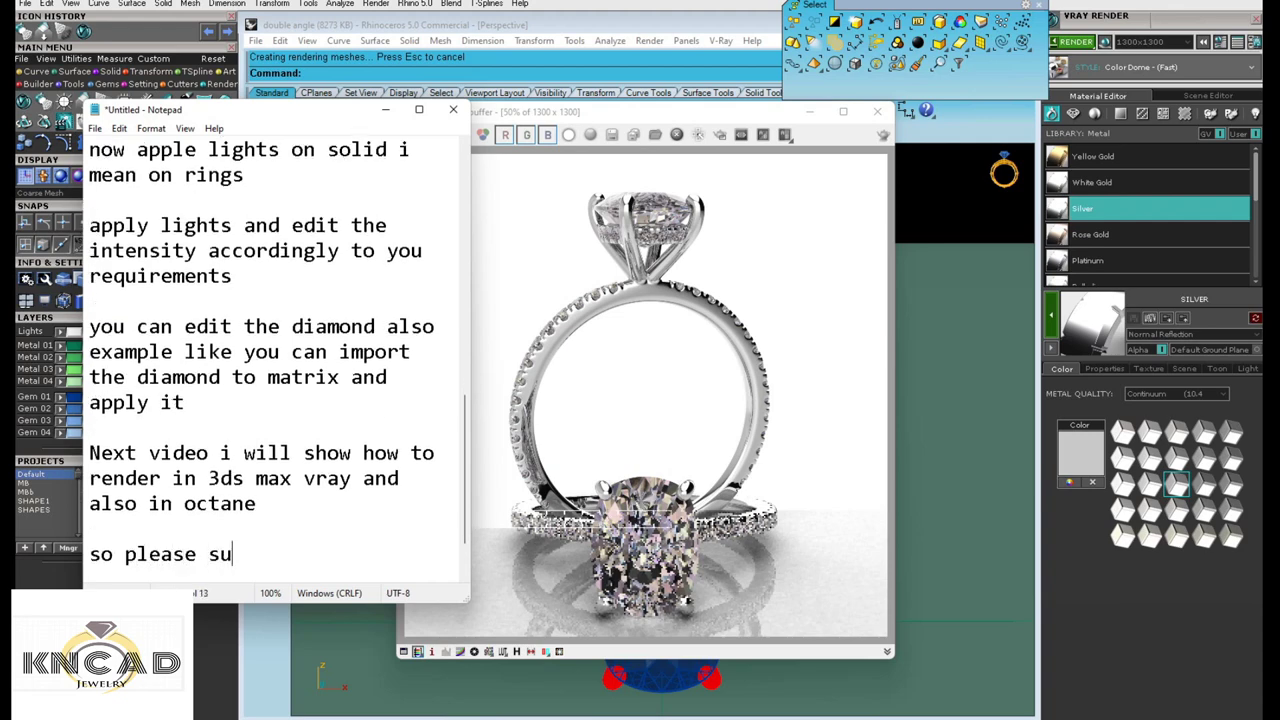
{"action": "type", "text": "bscri"}
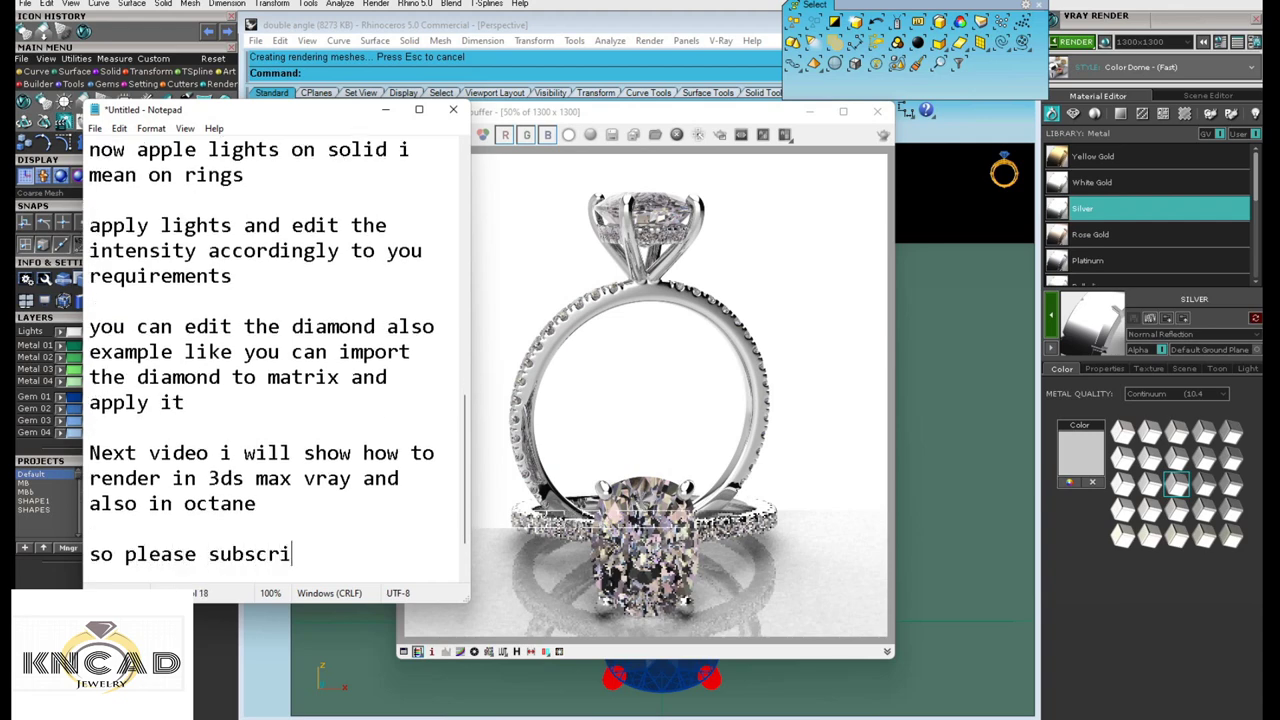
{"action": "type", "text": "be and sh"}
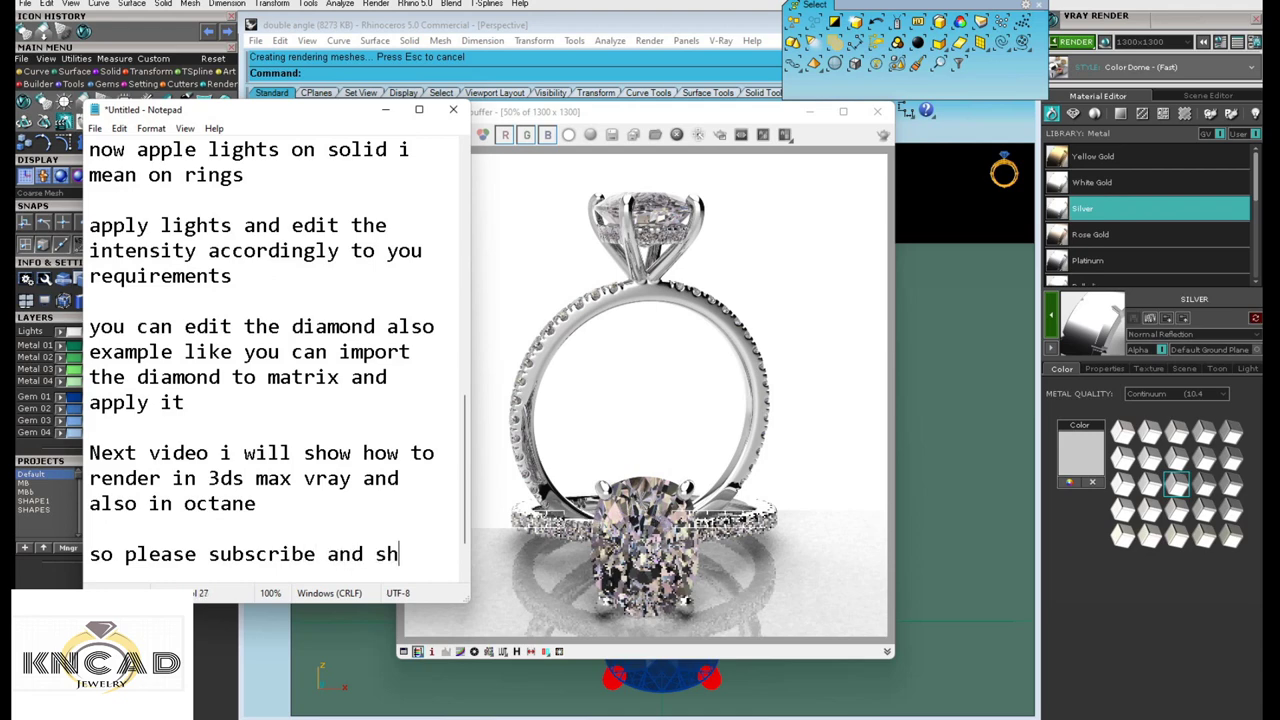
{"action": "type", "text": "are and li"}
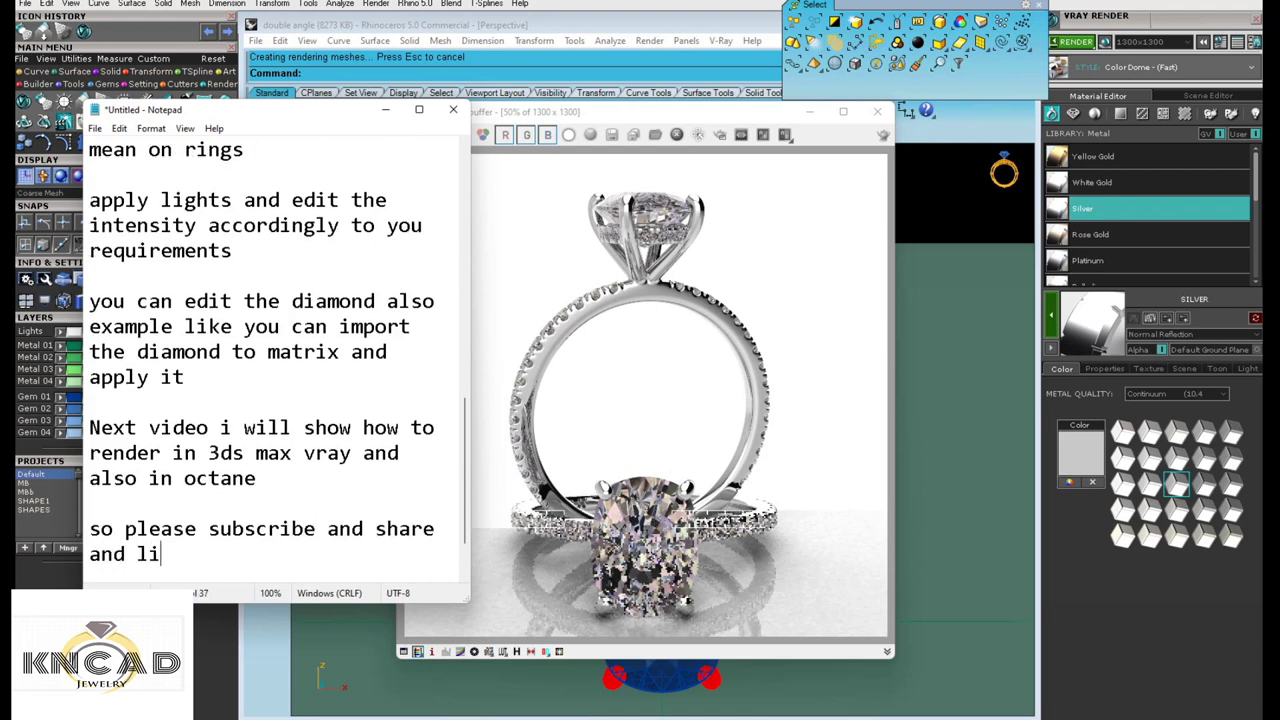
{"action": "type", "text": "ke it"}
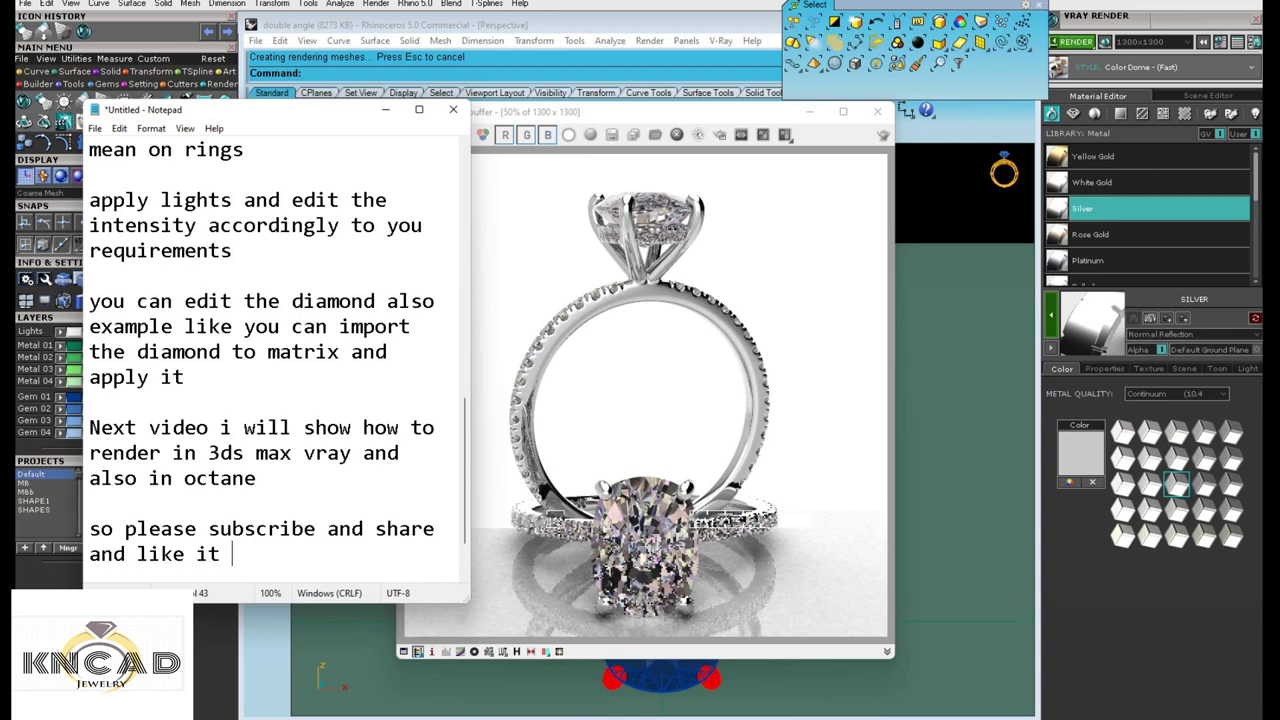
- Highlight the closing next-video lines, then minimize Notepad to reveal the V-Ray ring render
{"action": "mouse_move", "coordinate": [89, 427]}
{"action": "left_mouse_down"}
{"action": "mouse_move", "coordinate": [303, 529]}
{"action": "mouse_move", "coordinate": [233, 554]}
{"action": "left_mouse_up"}
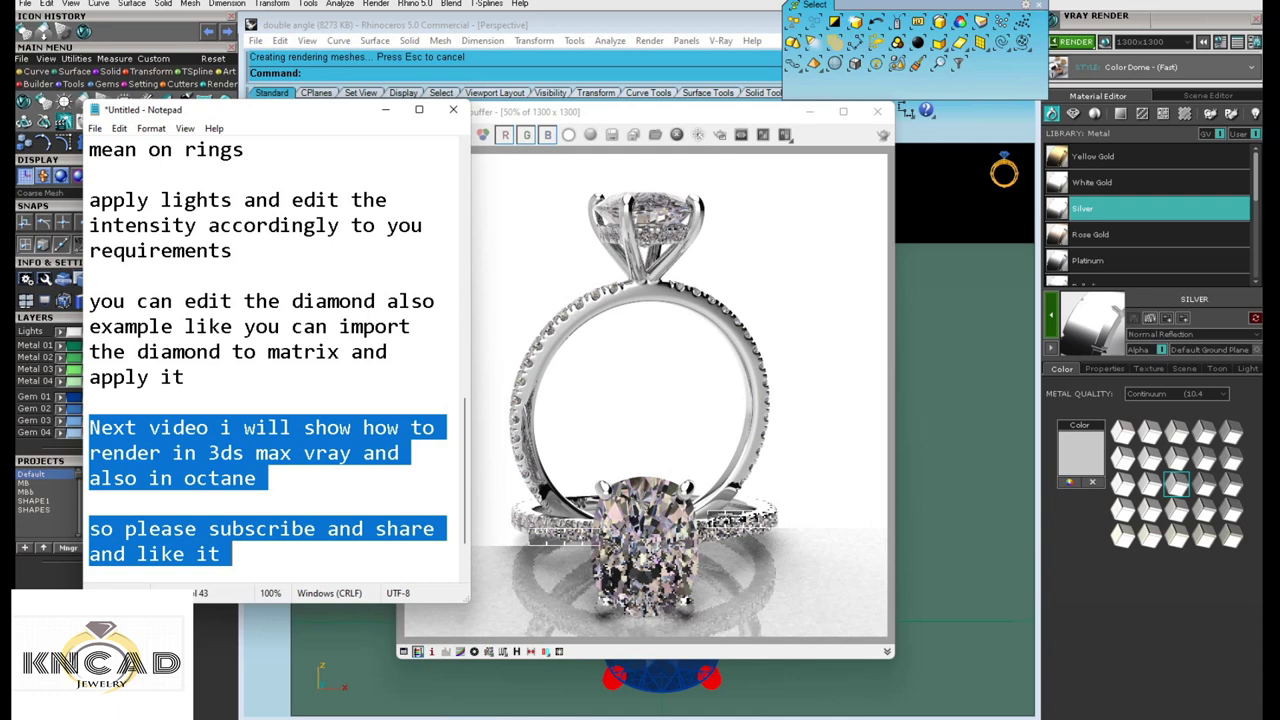
{"action": "left_click", "coordinate": [385, 109]}
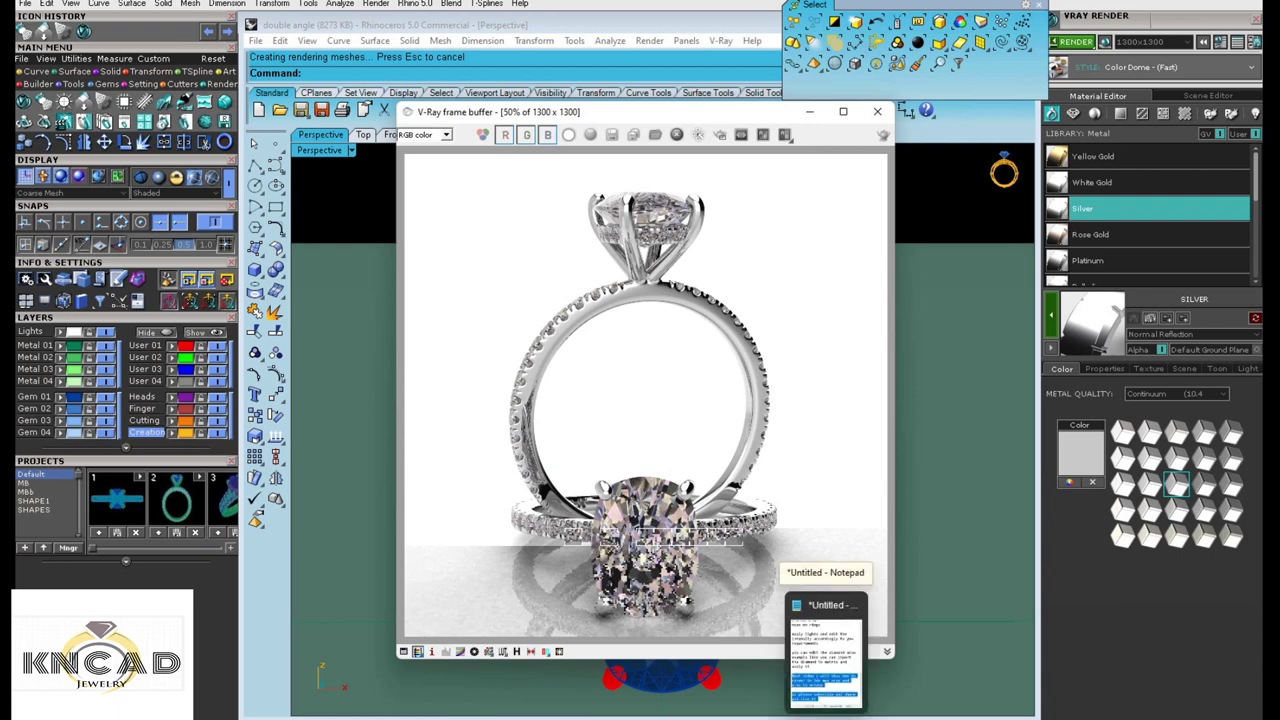
{"action": "left_click", "coordinate": [825, 650]}
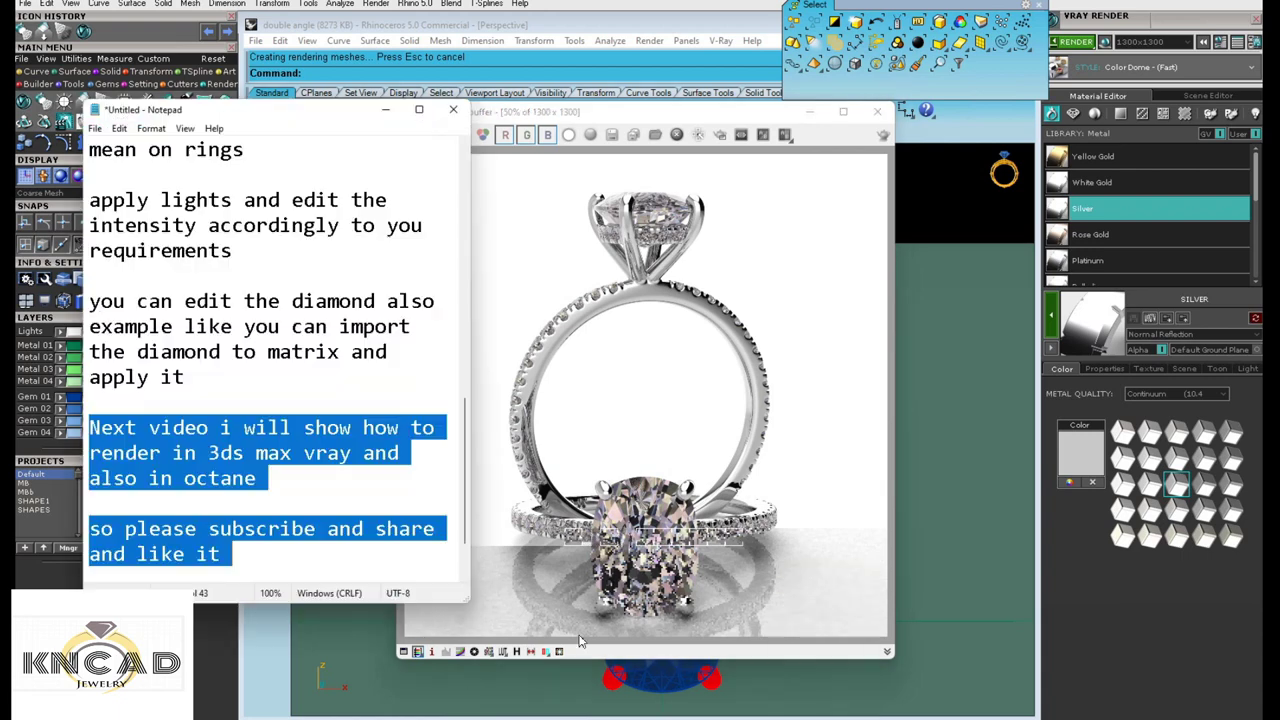
{"action": "left_click", "coordinate": [386, 110]}
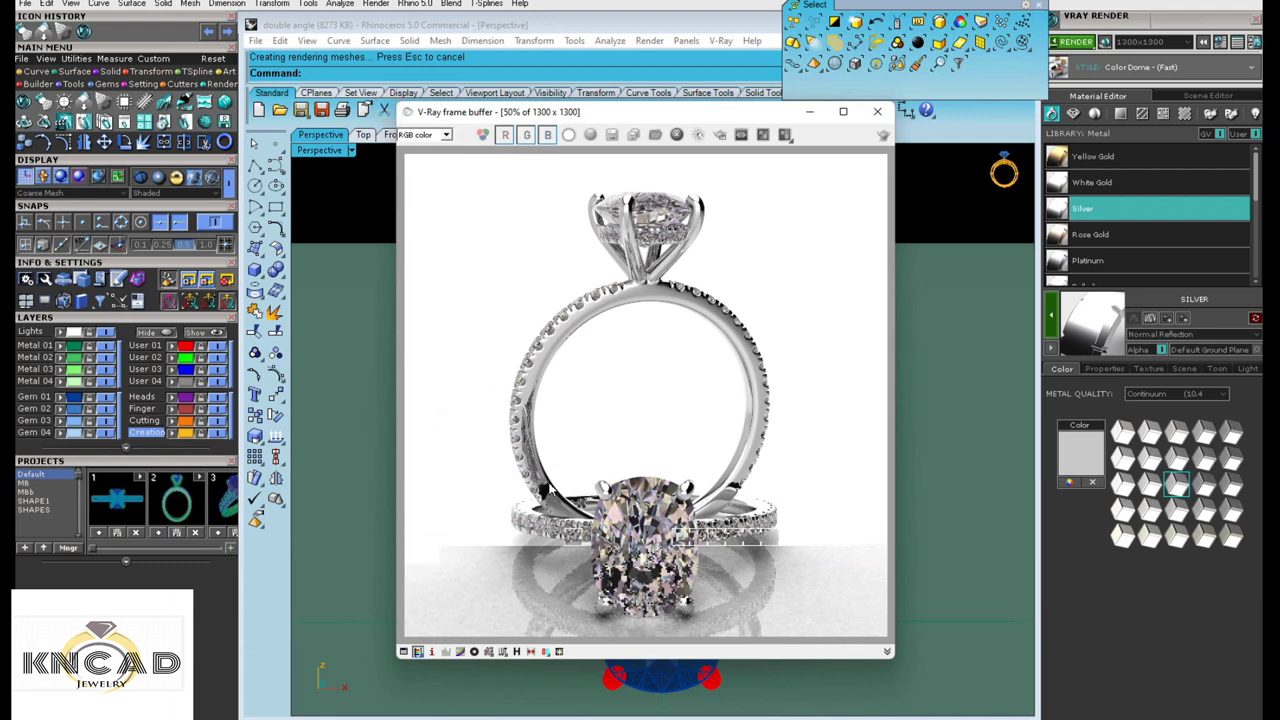
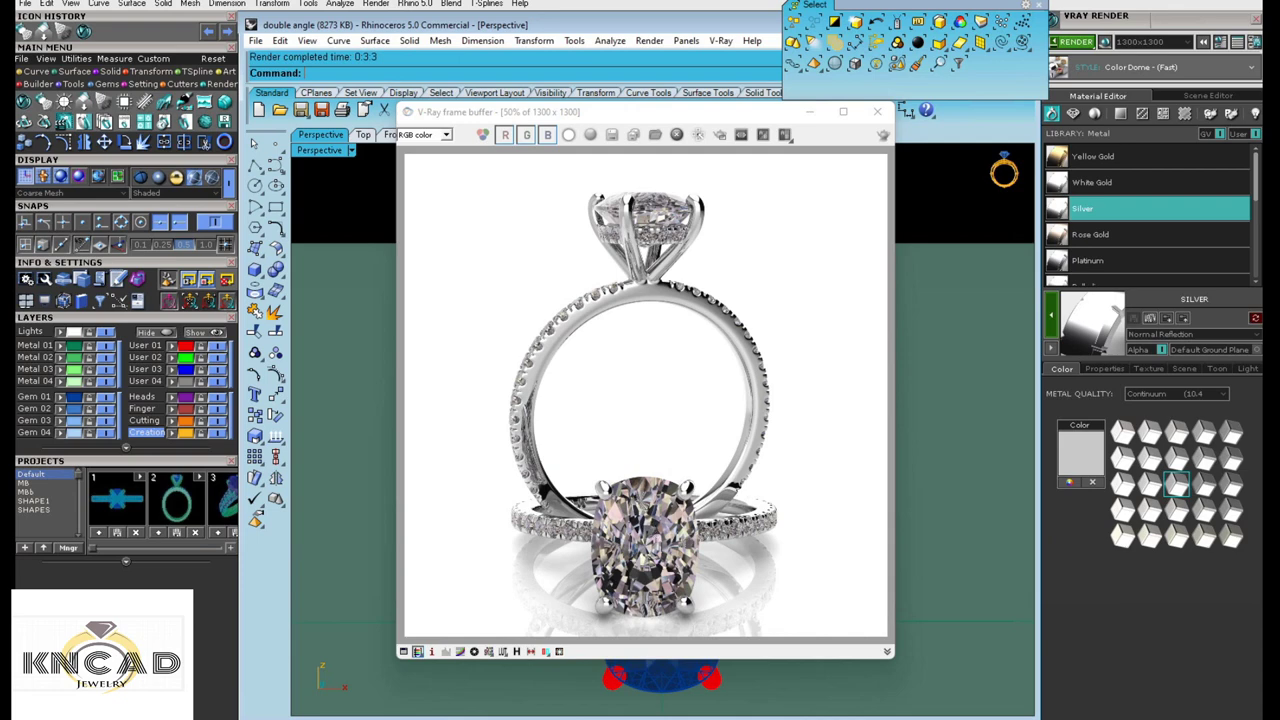
- Add a Notepad line saying the diamond looks coloured and can be edited white, then minimize Notepad
{"action": "key", "text": "alt+Tab"}
{"action": "left_click", "coordinate": [245, 556]}
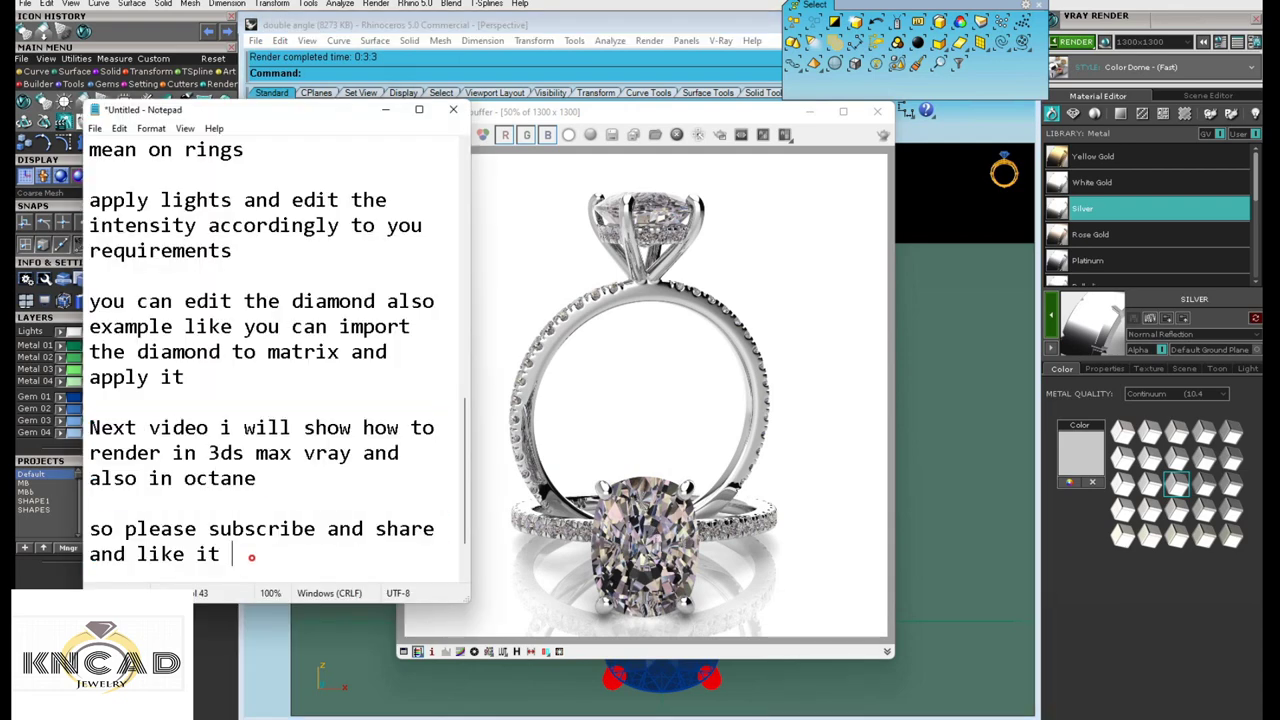
{"action": "key", "text": "Return"}
{"action": "type", "text": "did "}
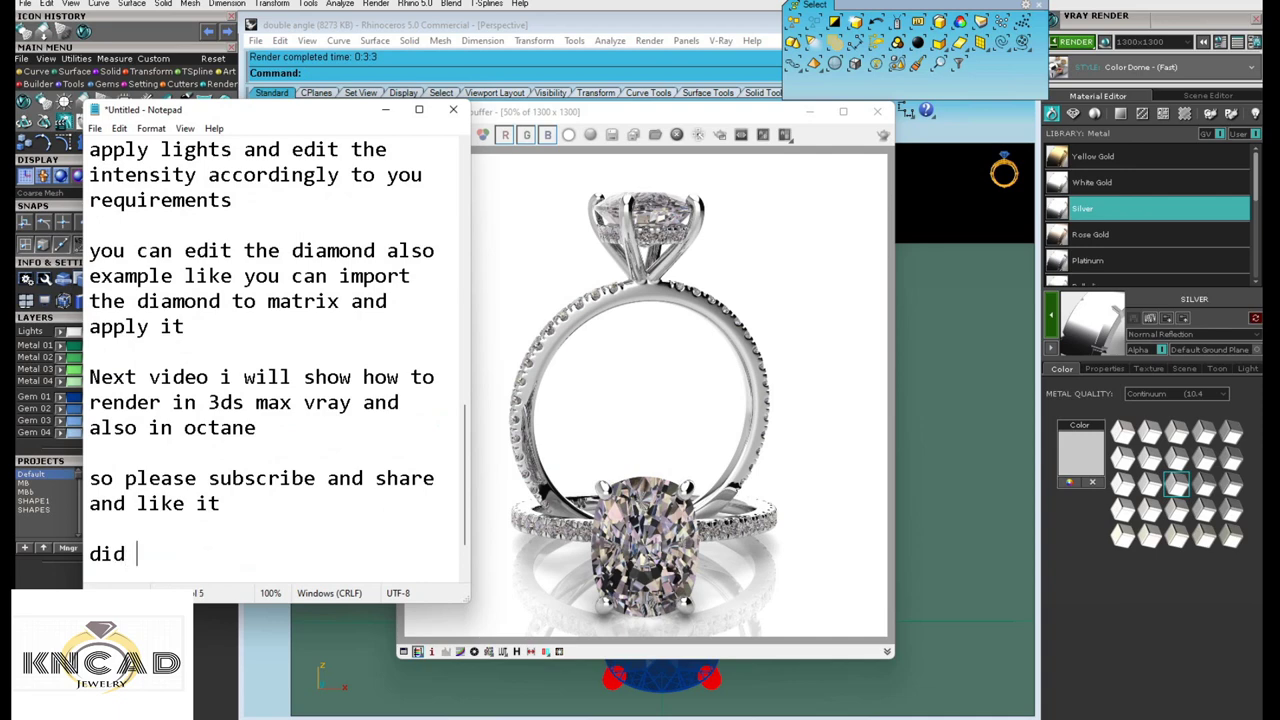
{"action": "type", "text": "you"}
{"action": "type", "text": " see diamo"}
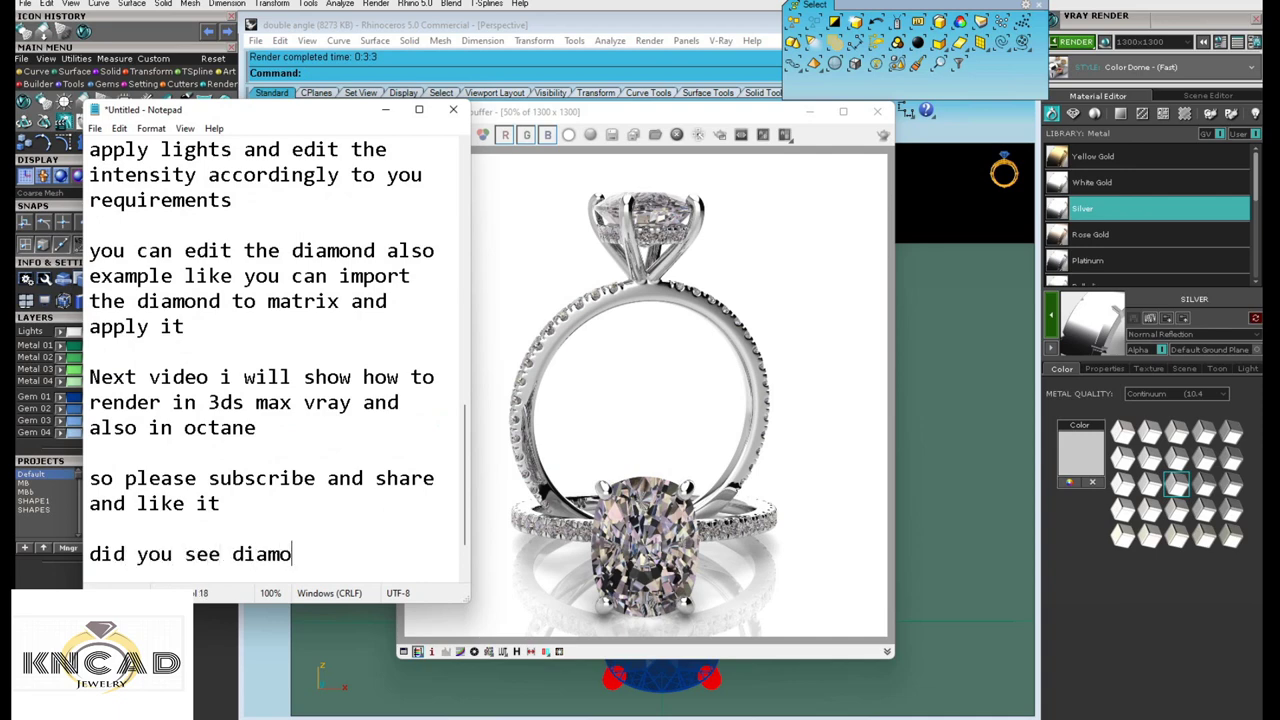
{"action": "type", "text": "nd looks "}
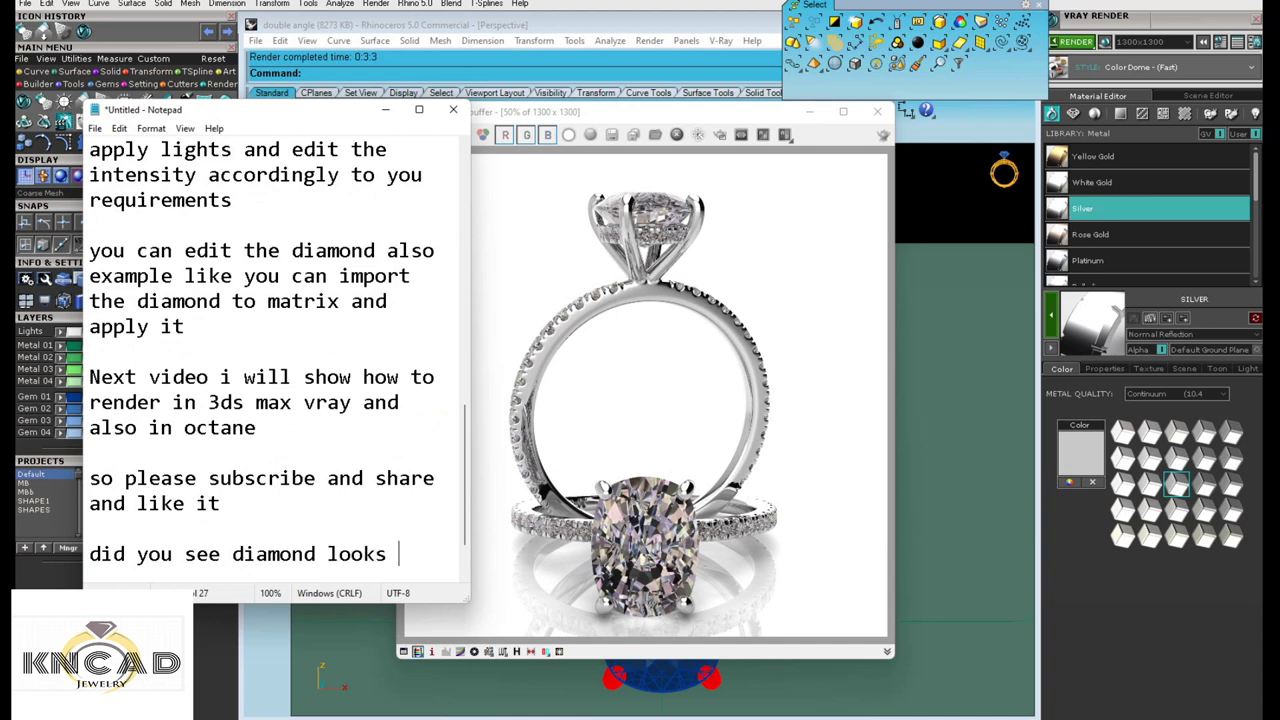
{"action": "type", "text": "l"}
{"action": "type", "text": "ike a s"}
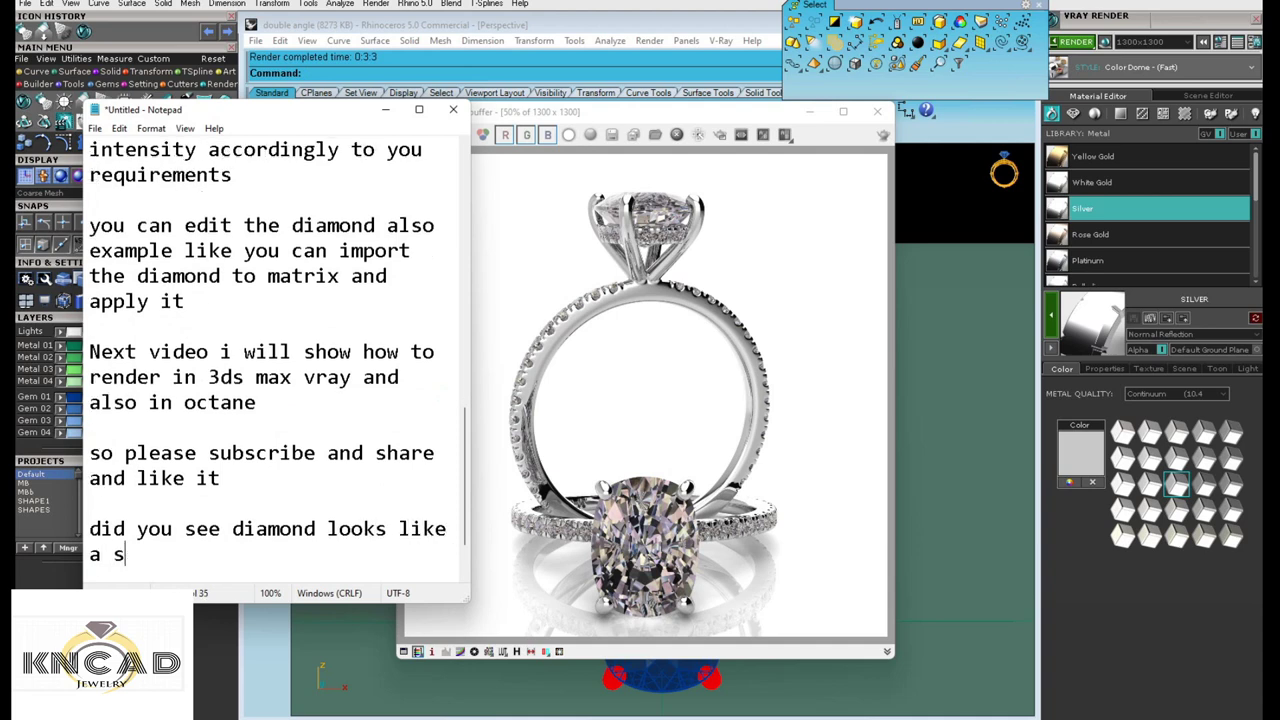
{"action": "type", "text": "ome col"}
{"action": "type", "text": "our "}
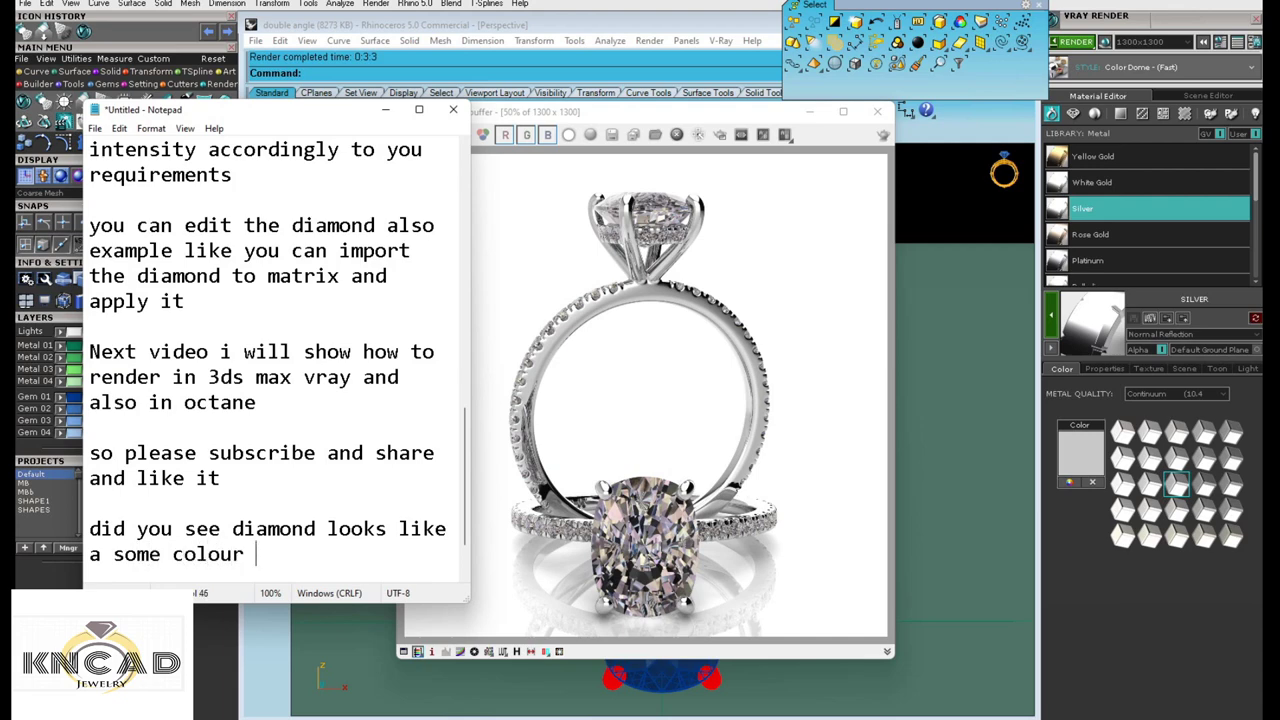
{"action": "type", "text": "if you need"}
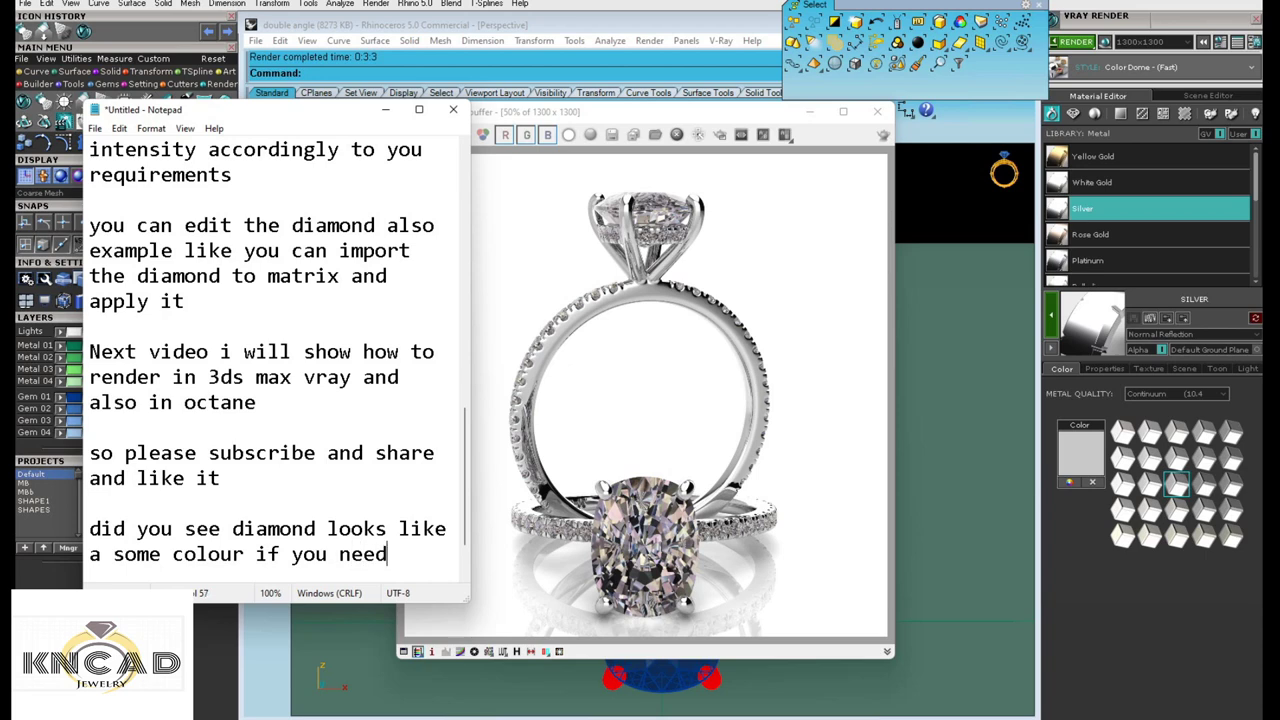
{"action": "type", "text": " white "}
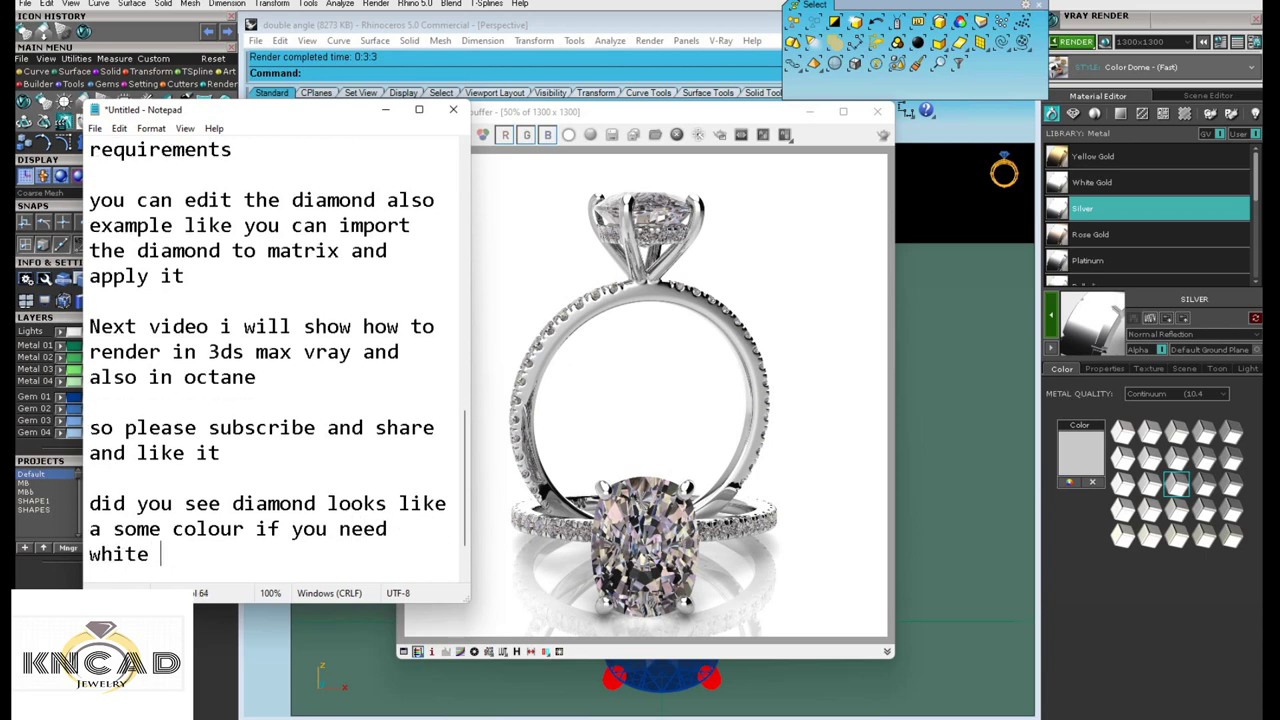
{"action": "type", "text": "you can ed"}
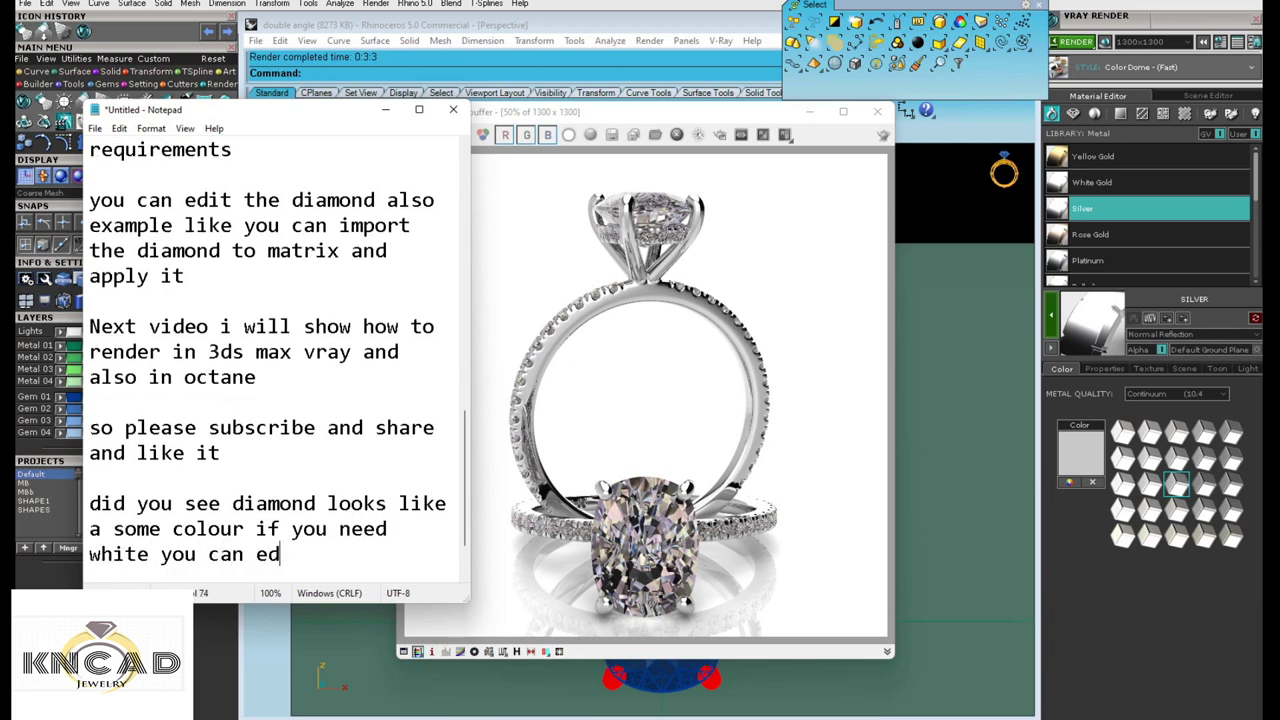
{"action": "type", "text": "it "}
{"action": "type", "text": "it le"}
{"action": "type", "text": "t me show "}
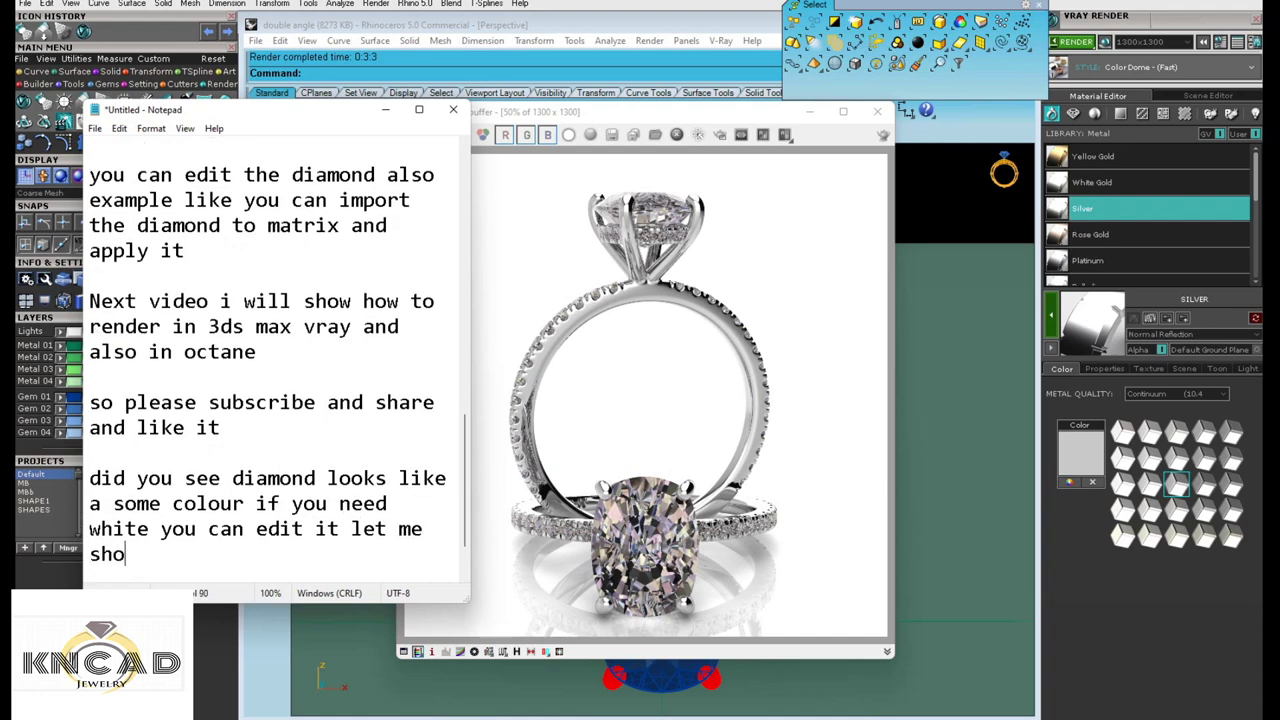
{"action": "type", "text": "you"}
{"action": "left_click", "coordinate": [385, 109]}
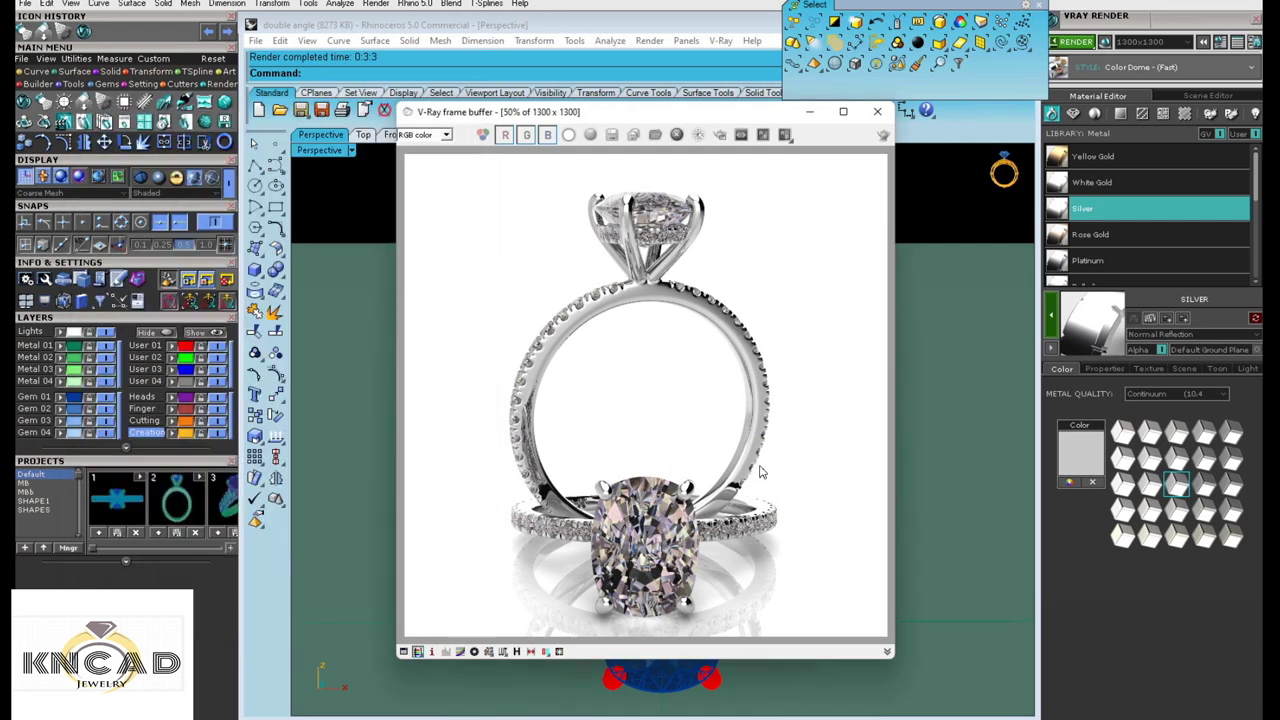
- Close the render and select the oval center stone's block instance on the ring
{"action": "left_click", "coordinate": [877, 111]}
{"action": "left_click", "coordinate": [686, 212]}
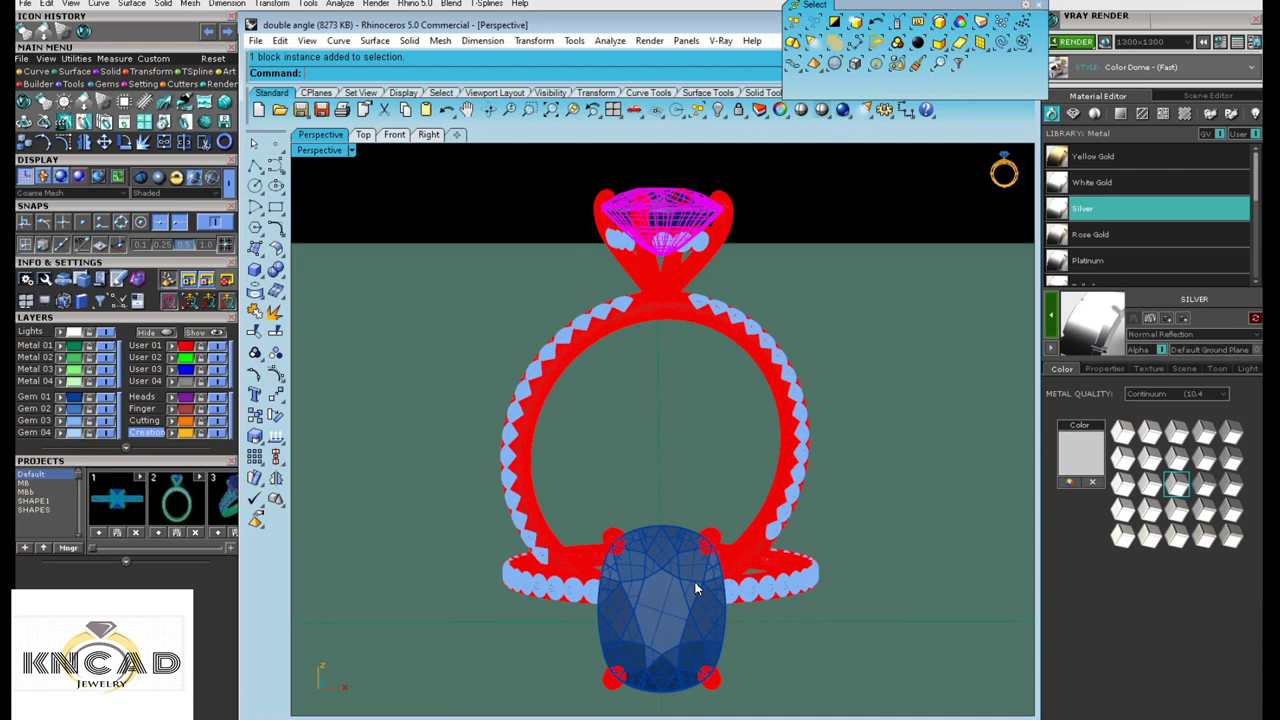
{"action": "left_click", "coordinate": [712, 636]}
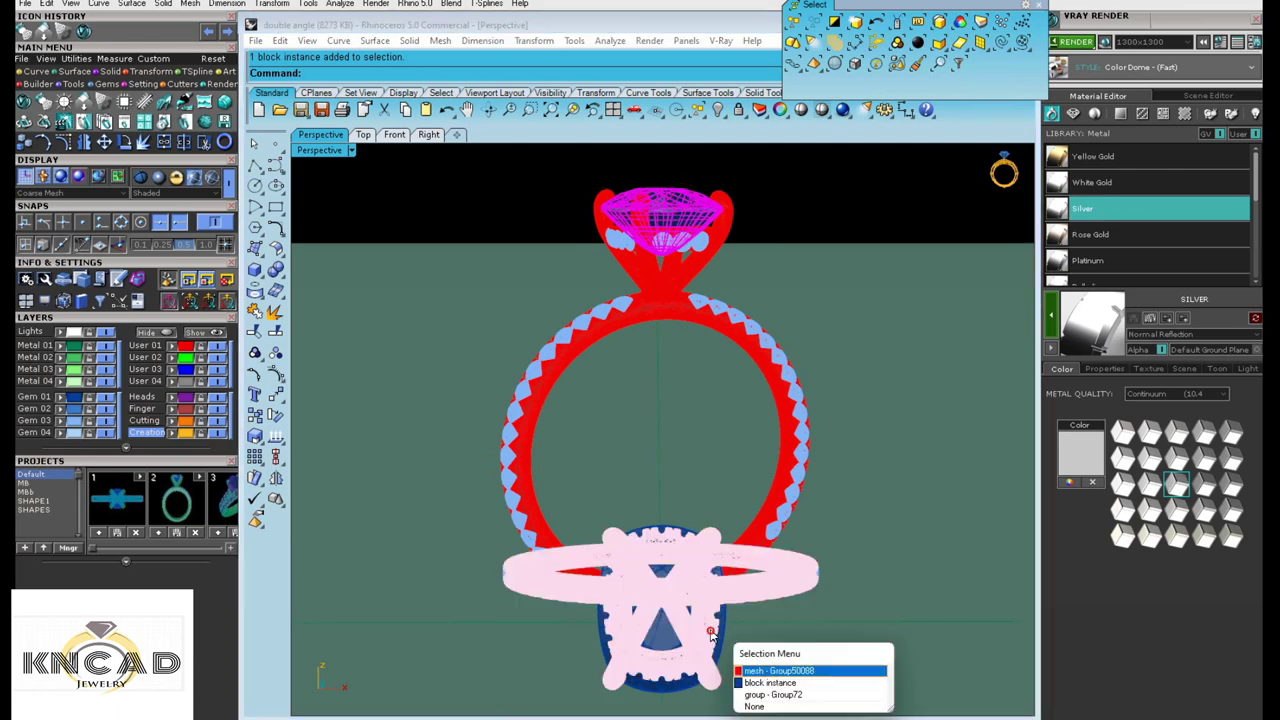
{"action": "left_click", "coordinate": [783, 683]}
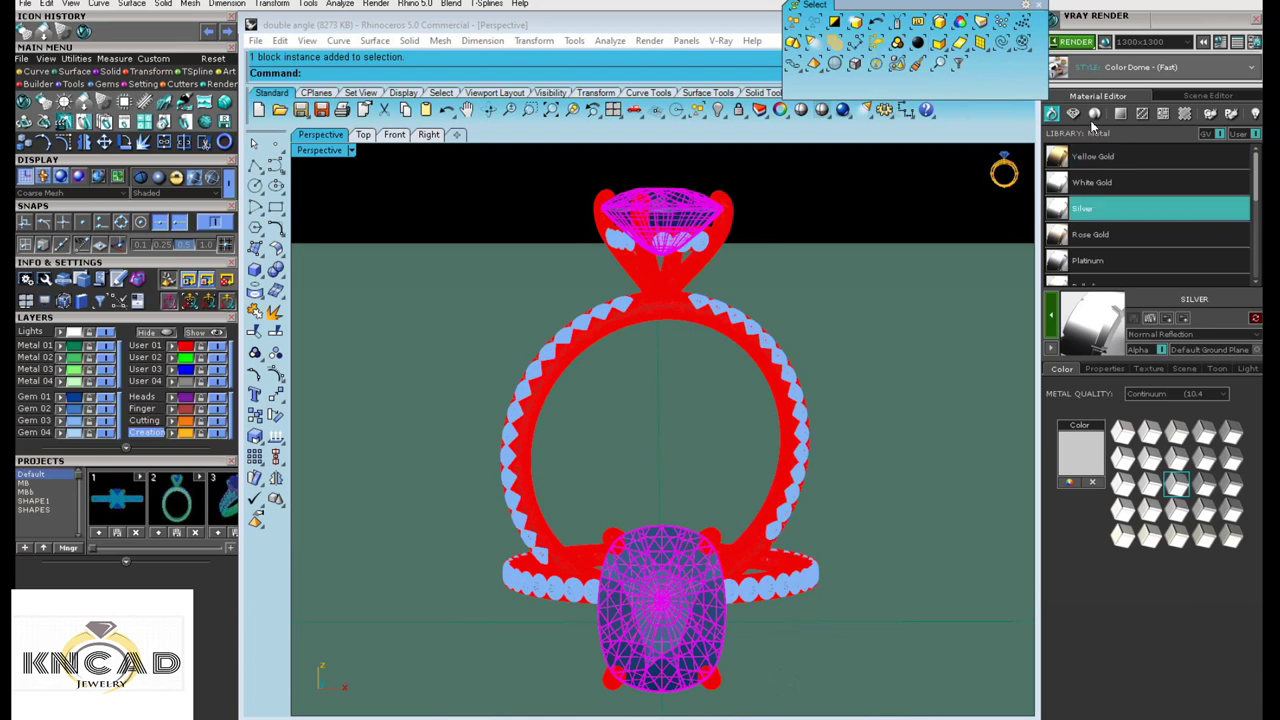
{"action": "key", "text": "Up"}
{"action": "key", "text": "Up"}
{"action": "key", "text": "Down"}
{"action": "key", "text": "Down"}
- Load round%20diamond2 as the Gem > Diamond refraction map and add the side gems to the selection
{"action": "left_click", "coordinate": [1074, 114]}
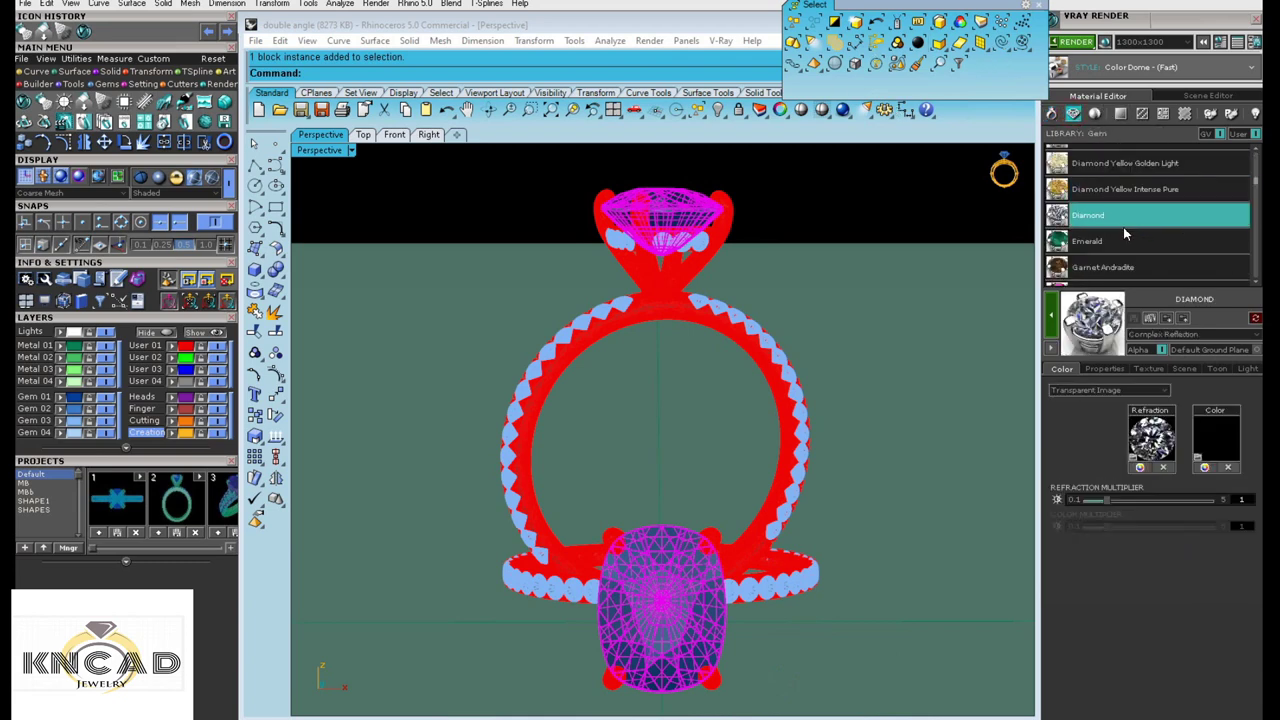
{"action": "left_click", "coordinate": [1137, 465]}
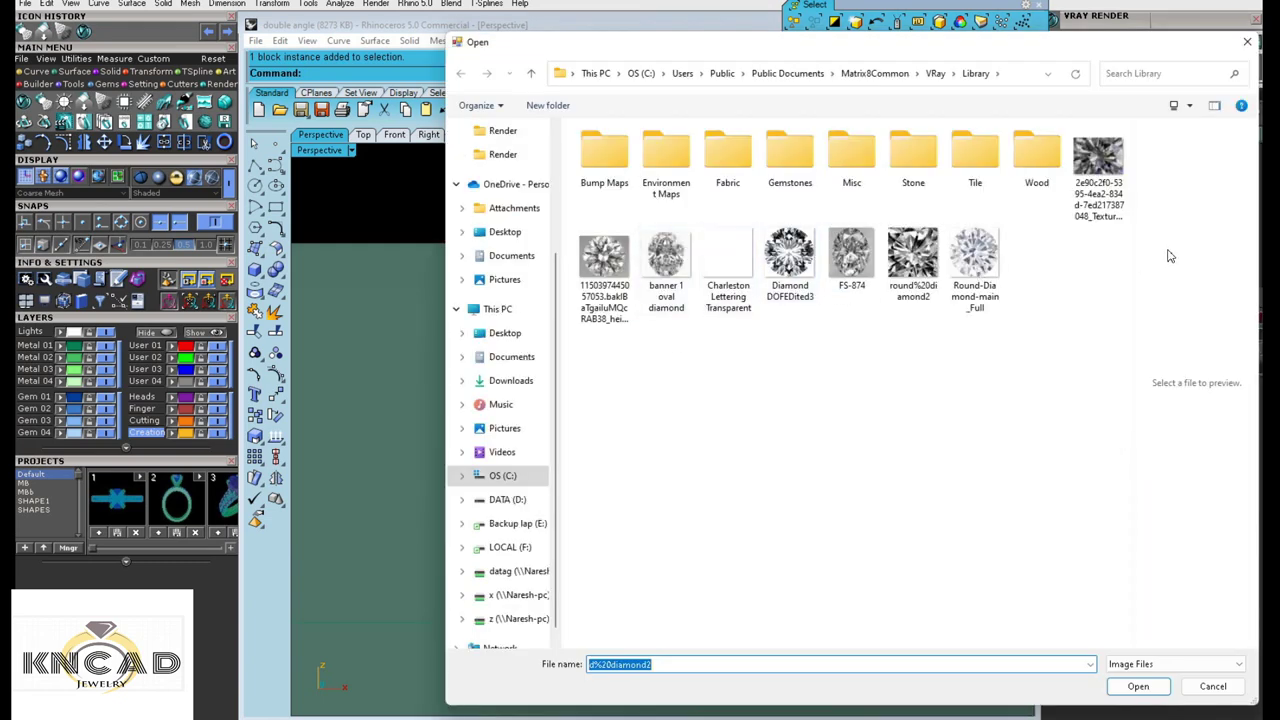
{"action": "left_click", "coordinate": [907, 258]}
{"action": "left_click", "coordinate": [1137, 686]}
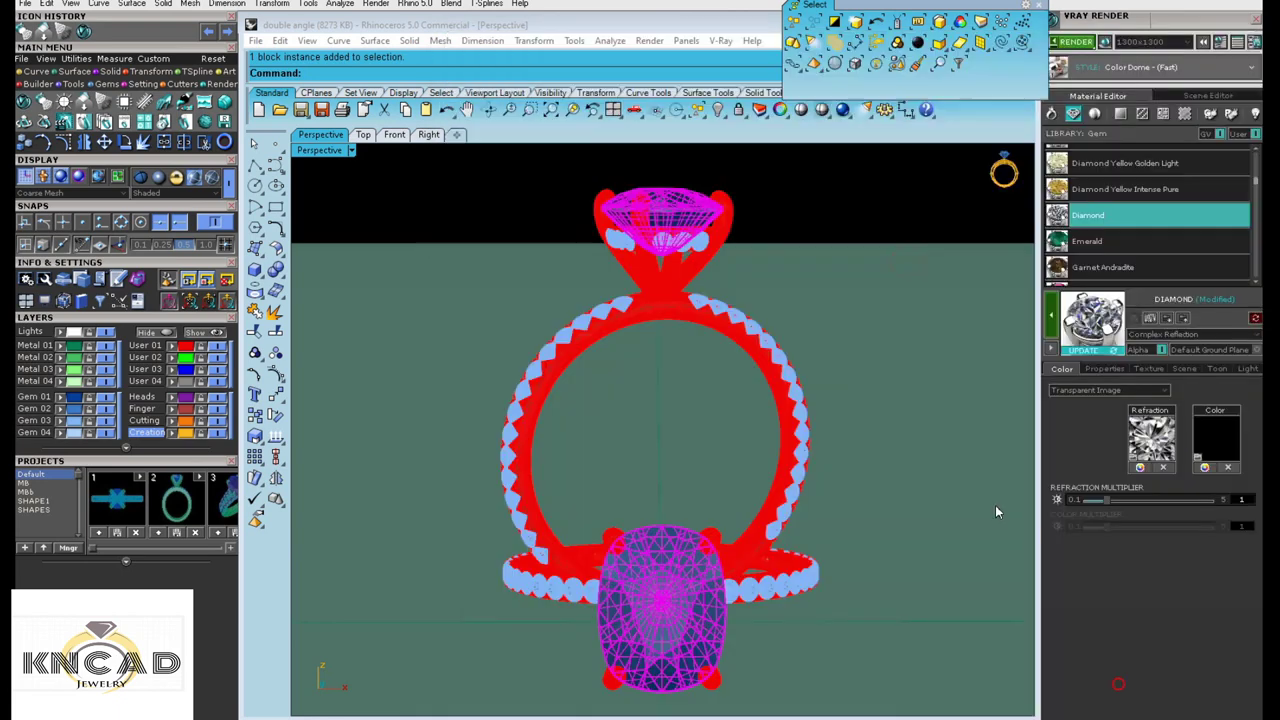
{"action": "left_click", "coordinate": [793, 43]}
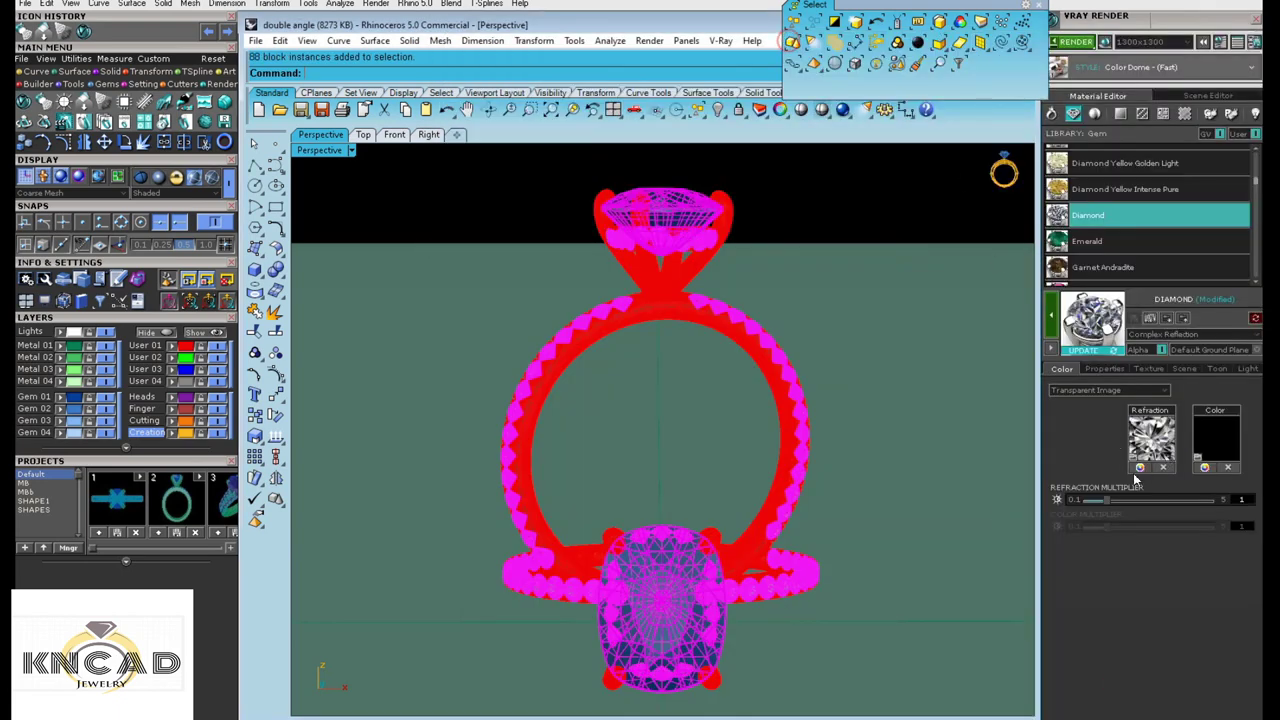
{"action": "left_click", "coordinate": [1139, 468]}
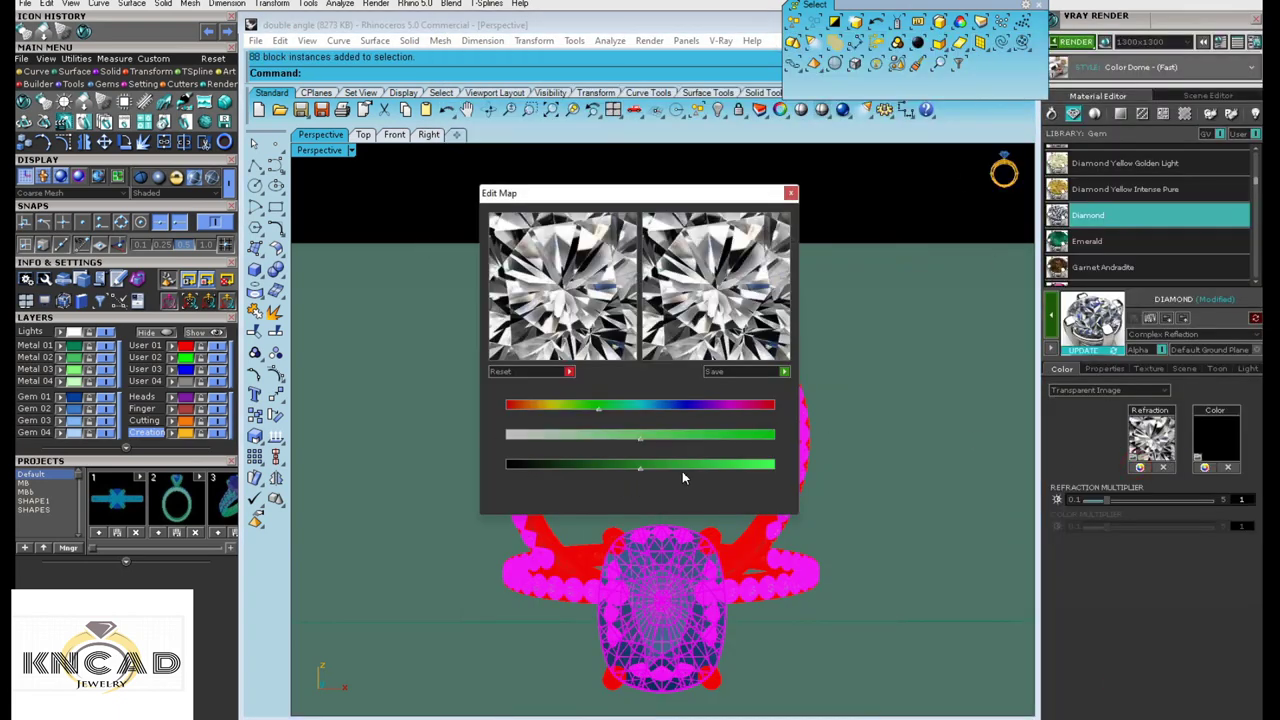
- Lower the middle slider, drag the refraction map's hue from green to blue, and close Edit Map
{"action": "mouse_move", "coordinate": [647, 443]}
{"action": "left_mouse_down"}
{"action": "mouse_move", "coordinate": [636, 442]}
{"action": "mouse_move", "coordinate": [660, 469]}
{"action": "left_mouse_up"}
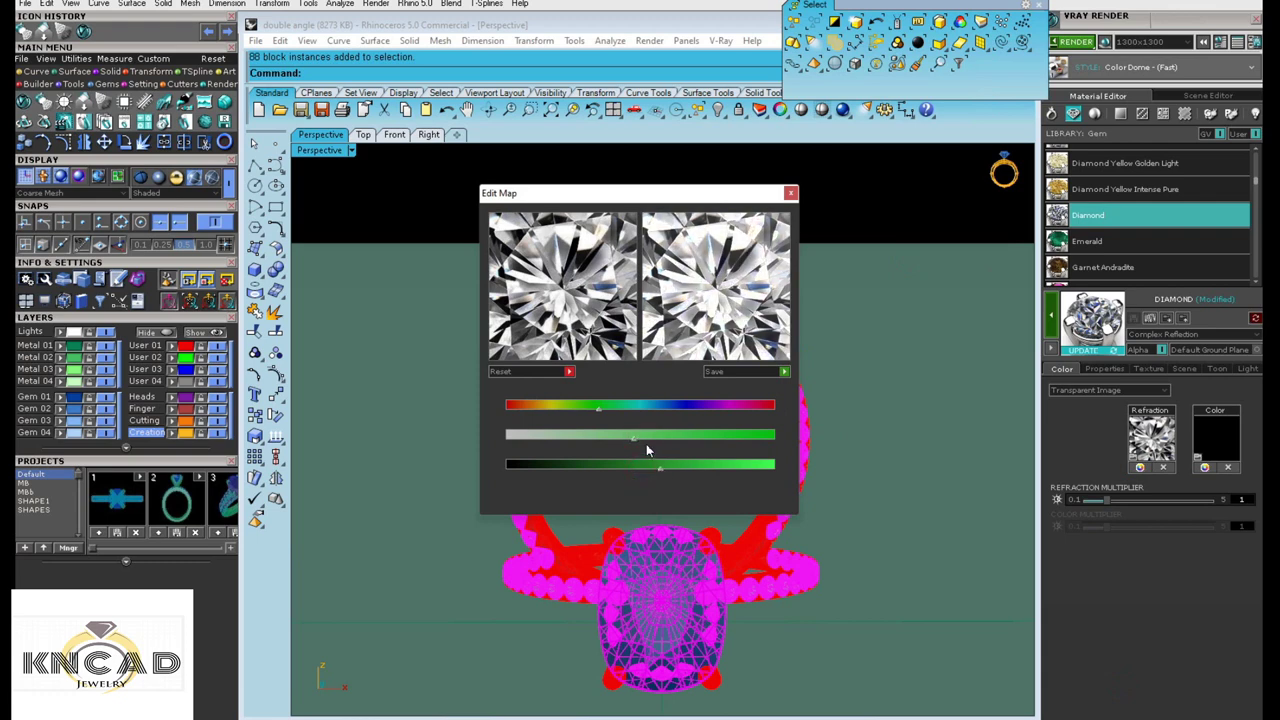
{"action": "left_click", "coordinate": [633, 440]}
{"action": "left_click_drag", "start_coordinate": [614, 416], "coordinate": [641, 421]}
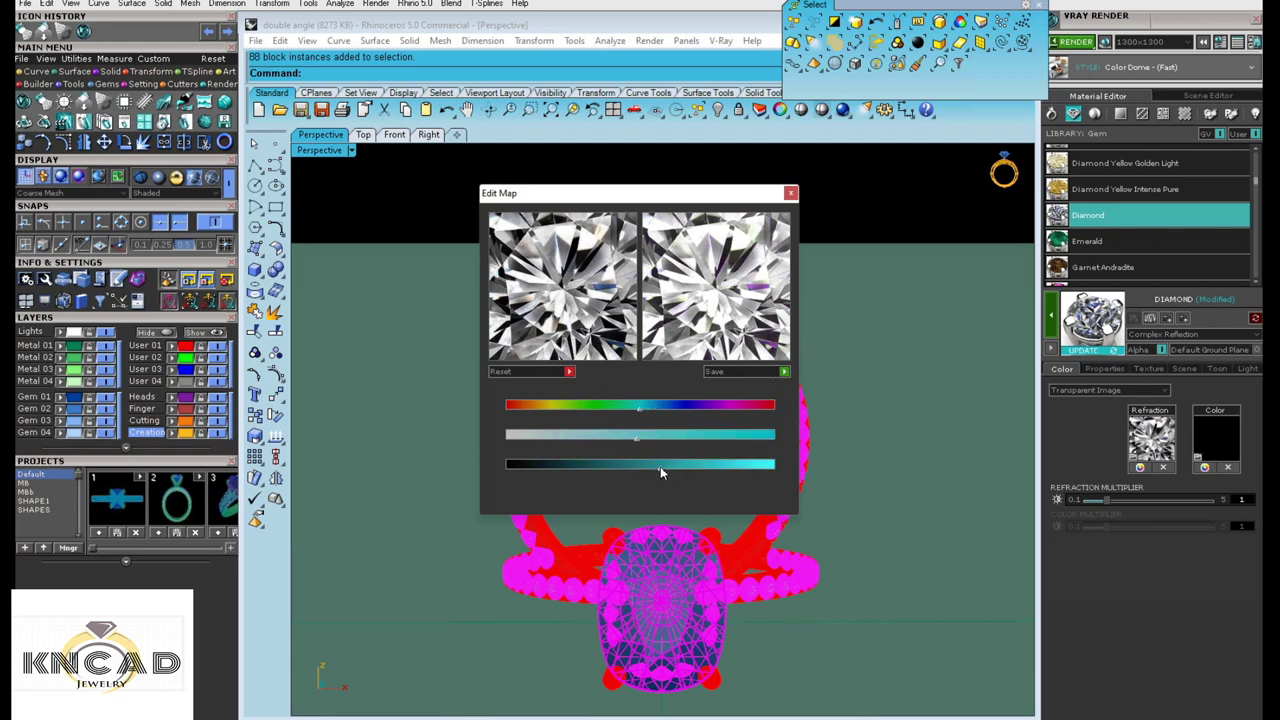
{"action": "left_click", "coordinate": [784, 371]}
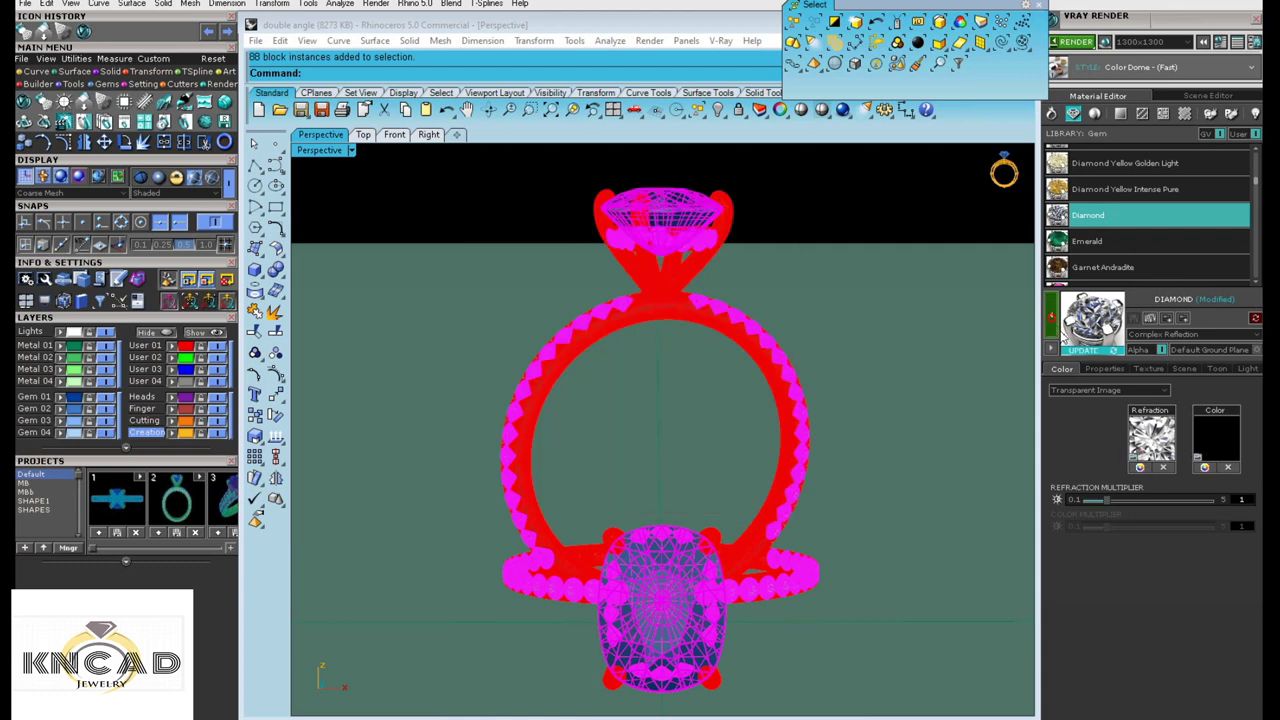
- Start a new V-Ray render, add a blank line to the notes meanwhile, and return to the render
{"action": "left_click", "coordinate": [1076, 42]}
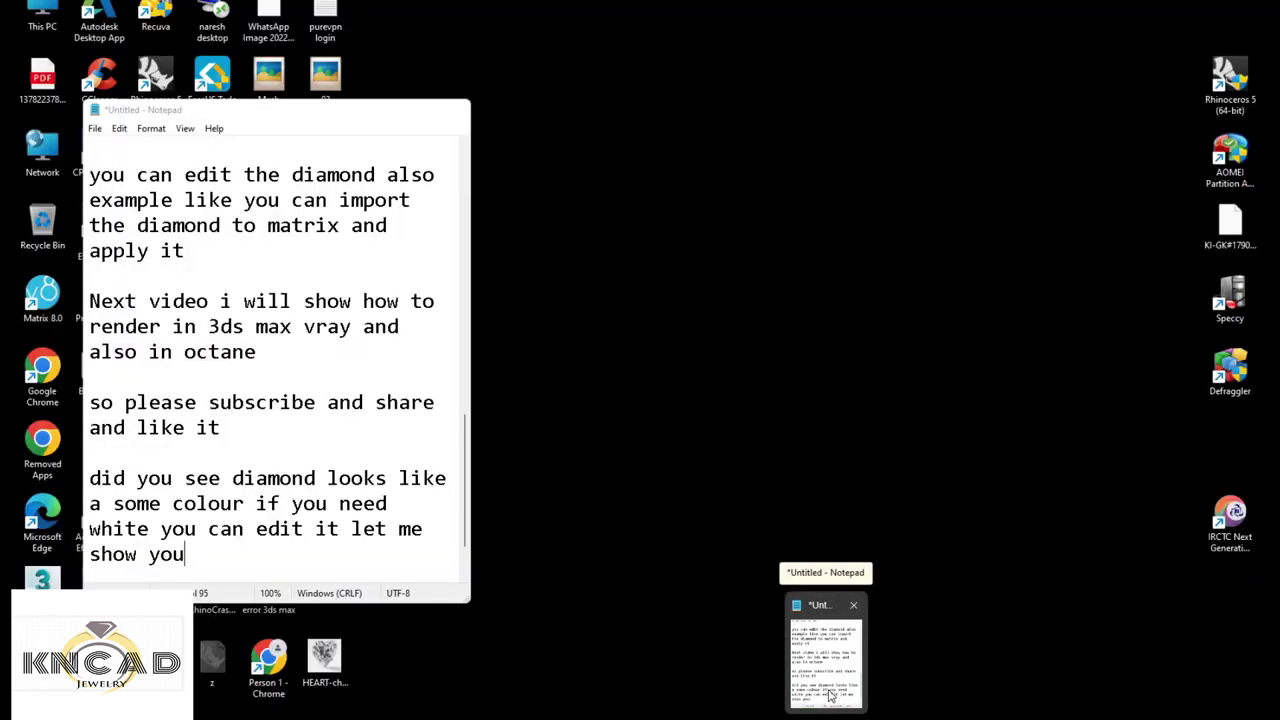
{"action": "left_click", "coordinate": [829, 690]}
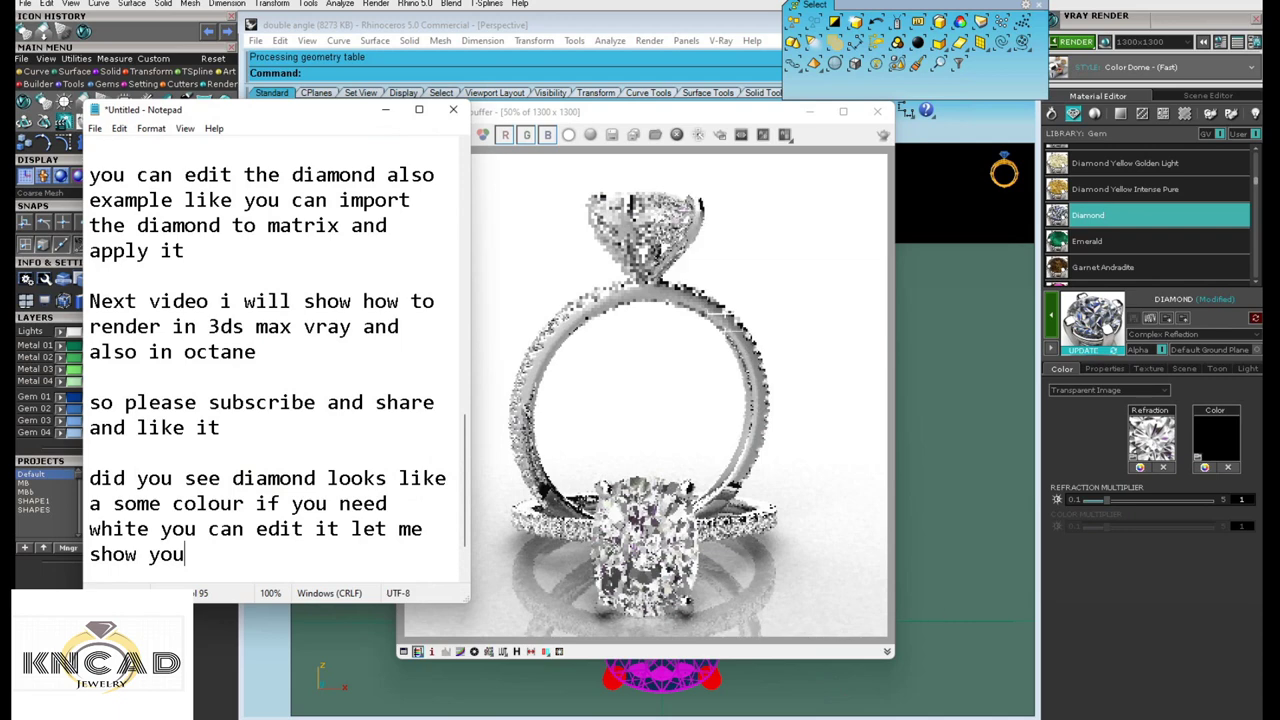
{"action": "left_click", "coordinate": [197, 554]}
{"action": "key", "text": "Return"}
{"action": "key", "text": "Return"}
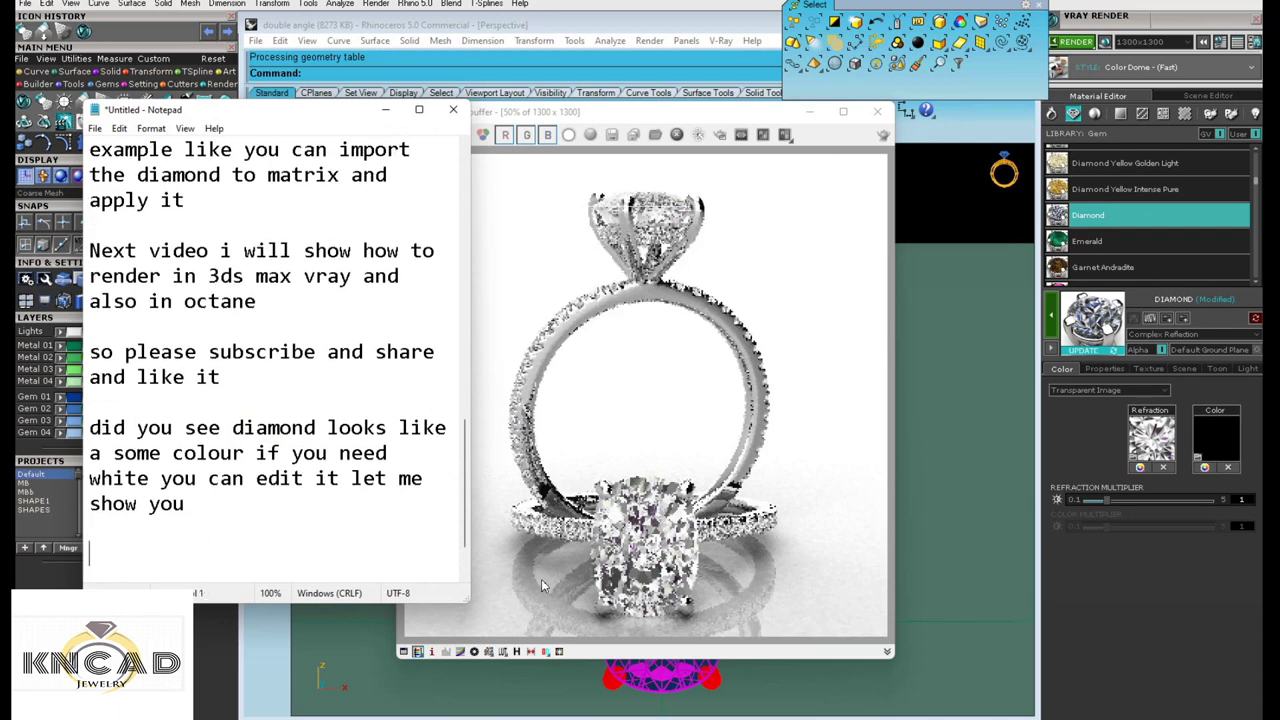
{"action": "left_click", "coordinate": [1018, 48]}
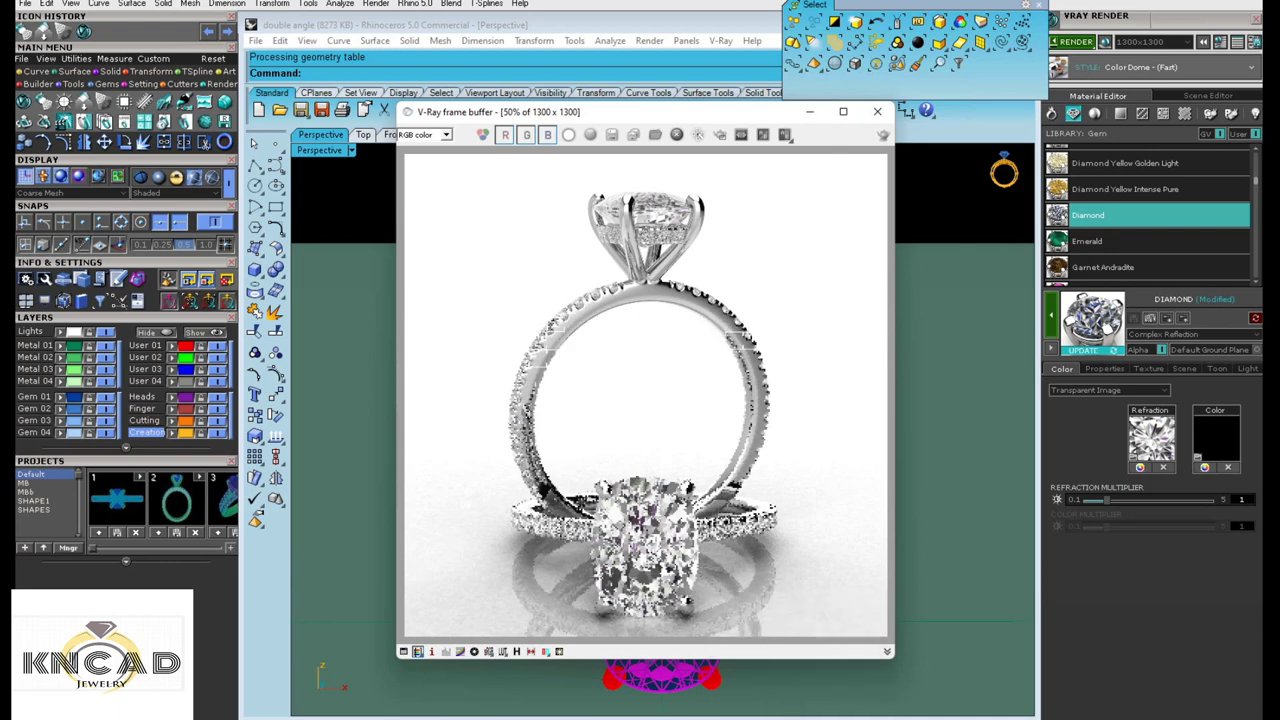
- Type 'you can see the ring reflection white background you can remove it simpl', fixing the typos
{"action": "key", "text": "alt+Tab"}
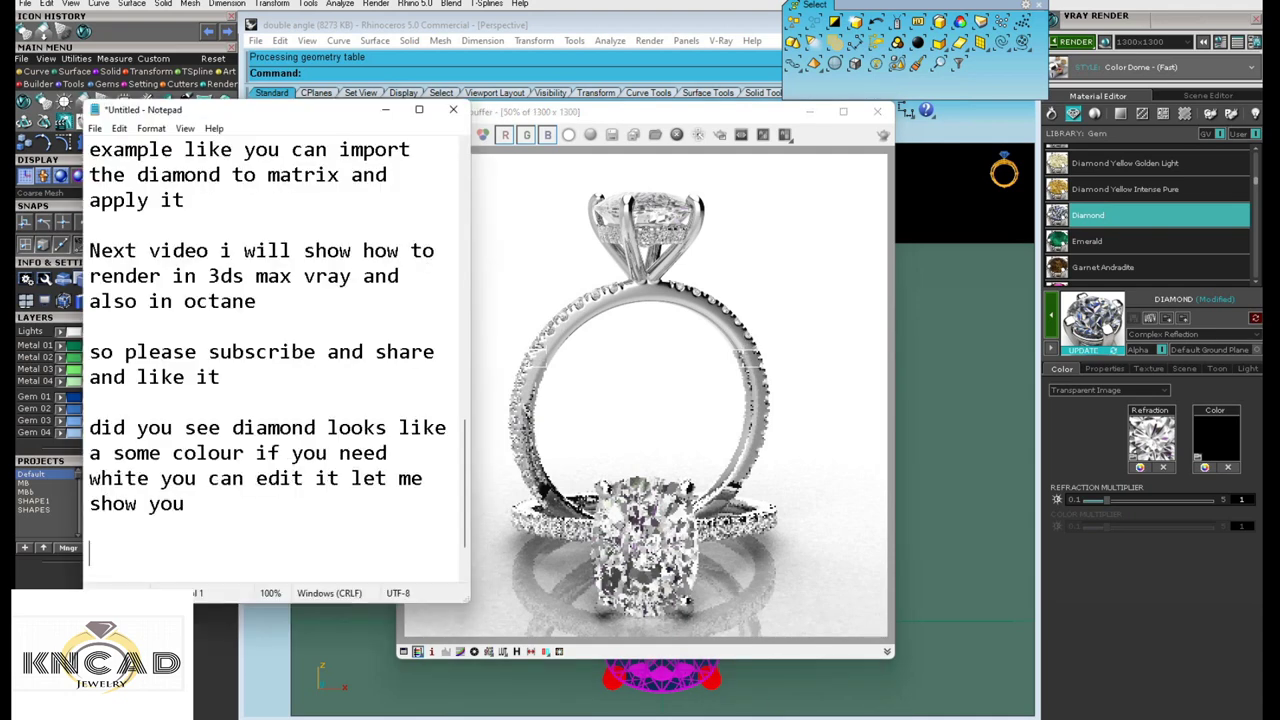
{"action": "type", "text": "you "}
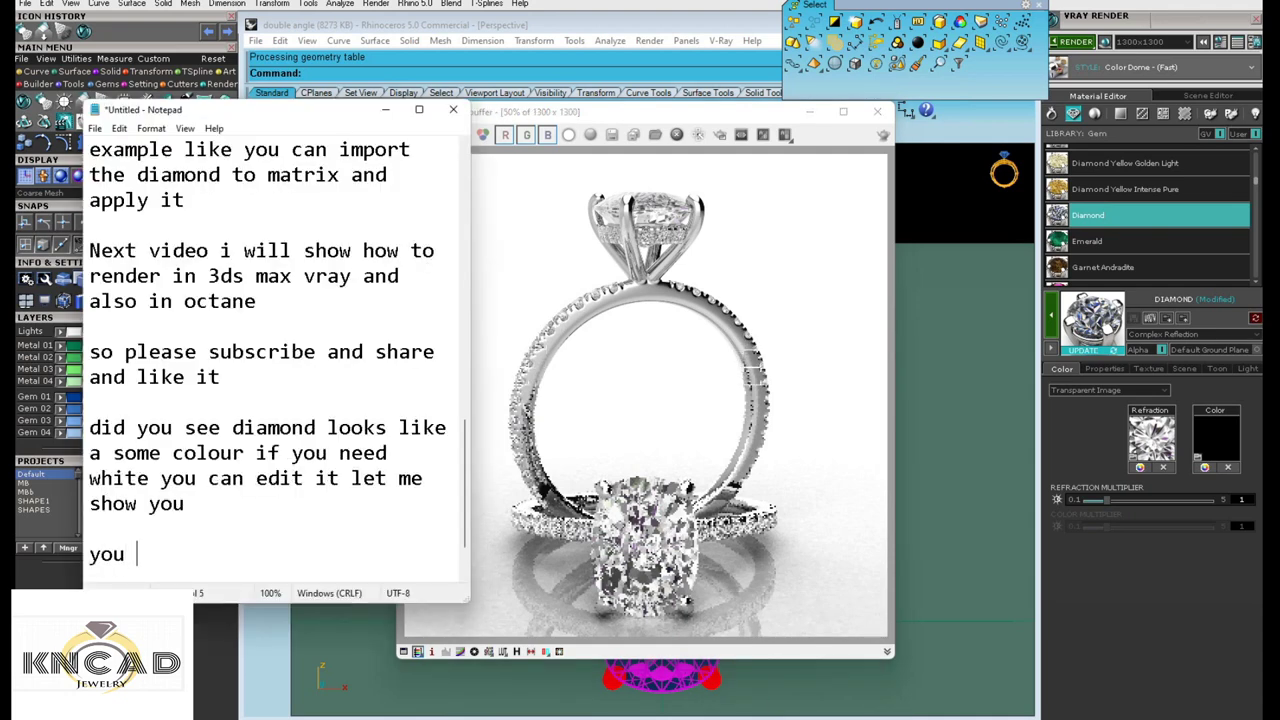
{"action": "type", "text": "c"}
{"action": "type", "text": "an seet"}
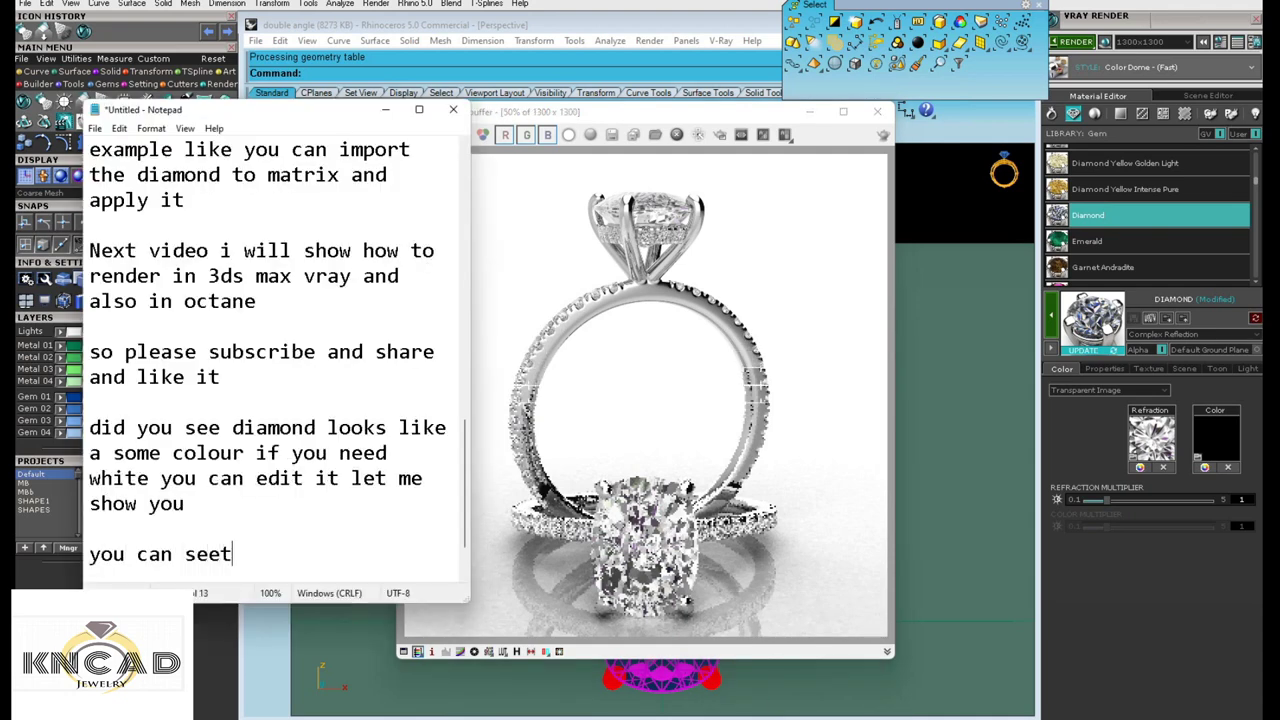
{"action": "type", "text": "h"}
{"action": "key", "text": "BackSpace"}
{"action": "key", "text": "BackSpace"}
{"action": "type", "text": "the "}
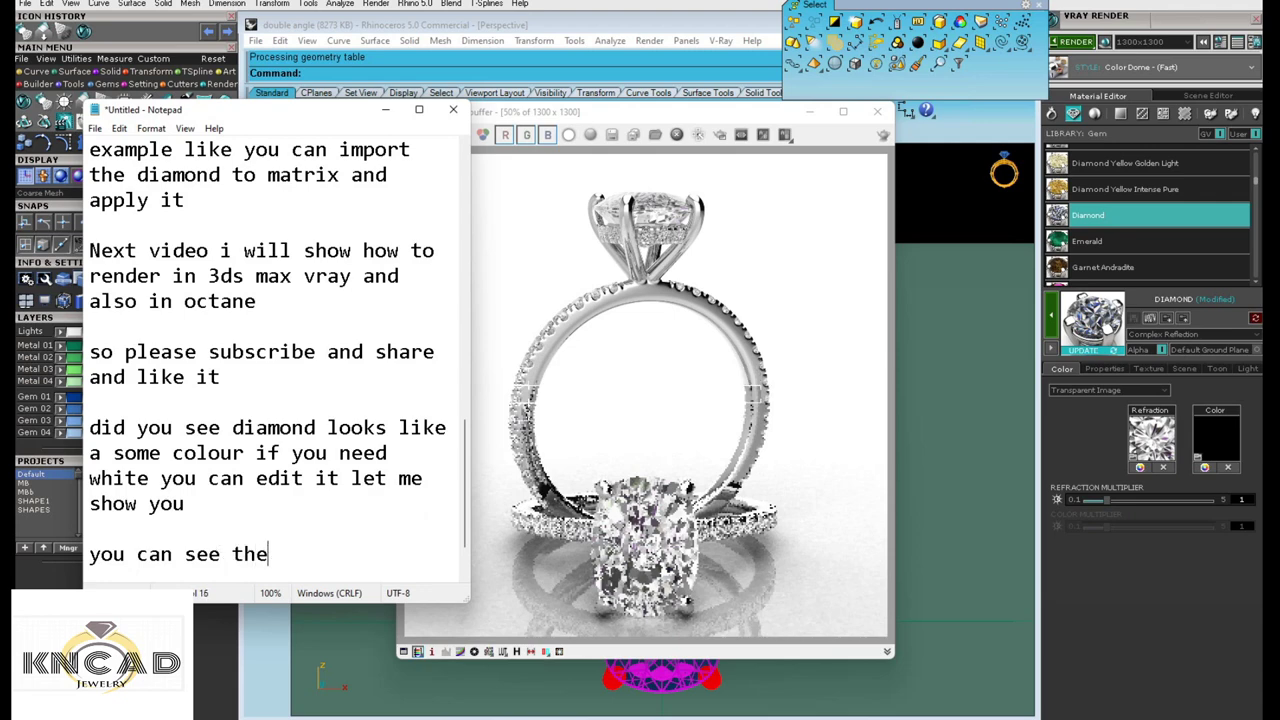
{"action": "type", "text": "b"}
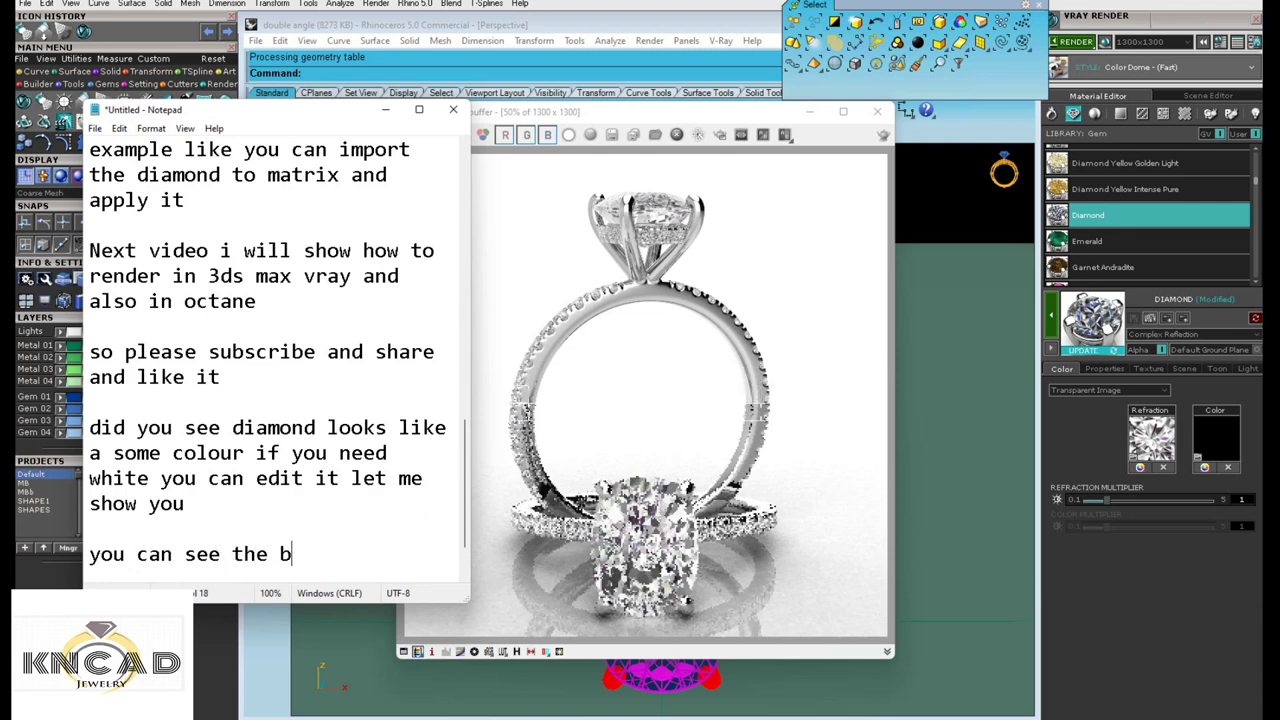
{"action": "key", "text": "BackSpace"}
{"action": "type", "text": "ri"}
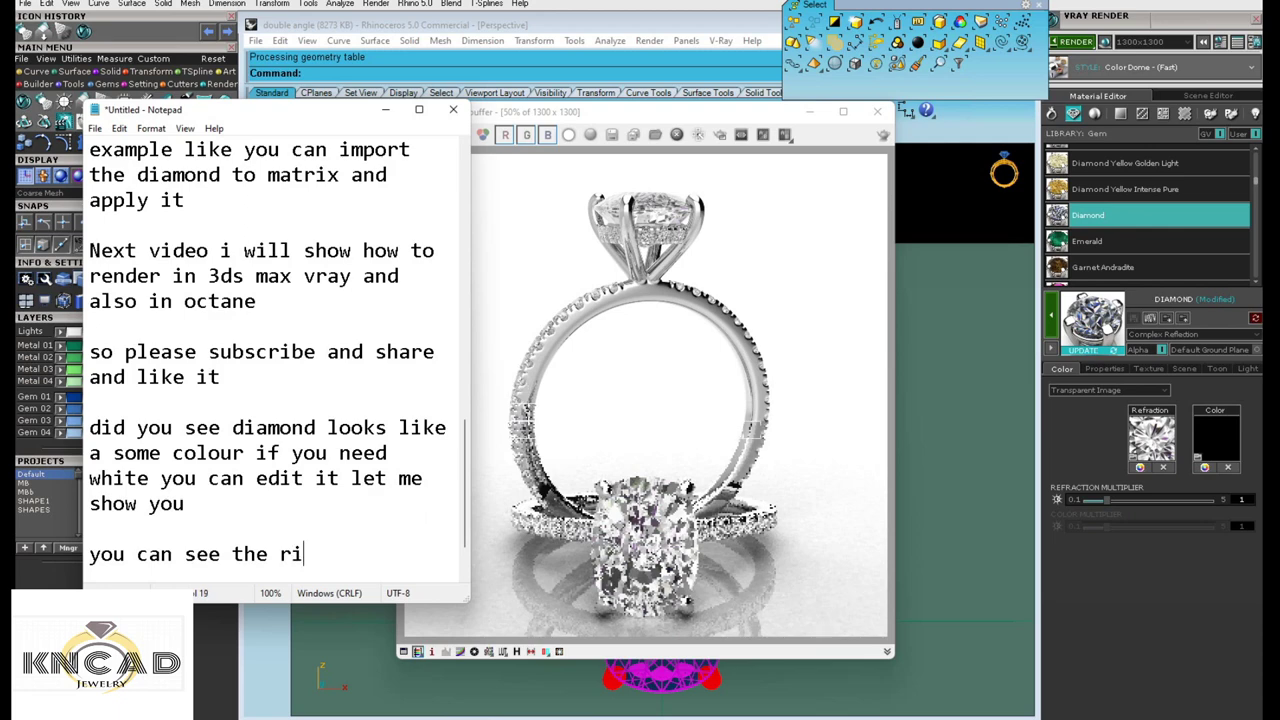
{"action": "type", "text": "ng reflect"}
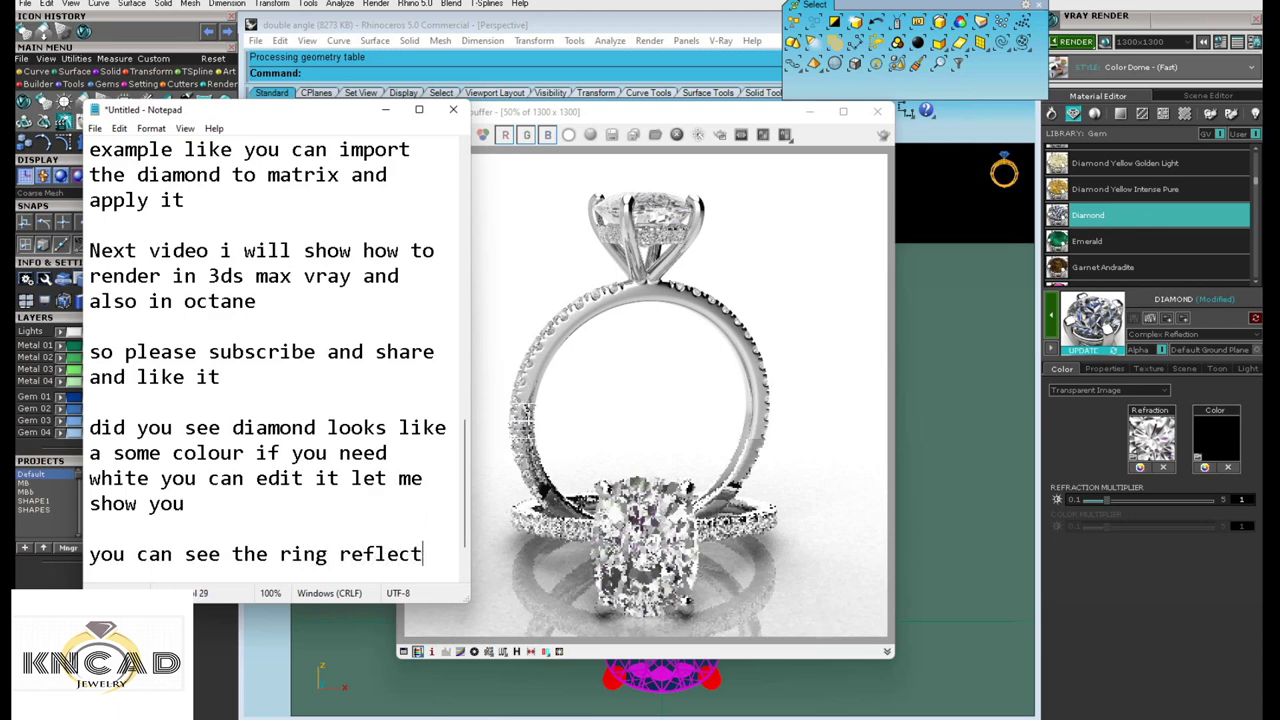
{"action": "type", "text": "ion w"}
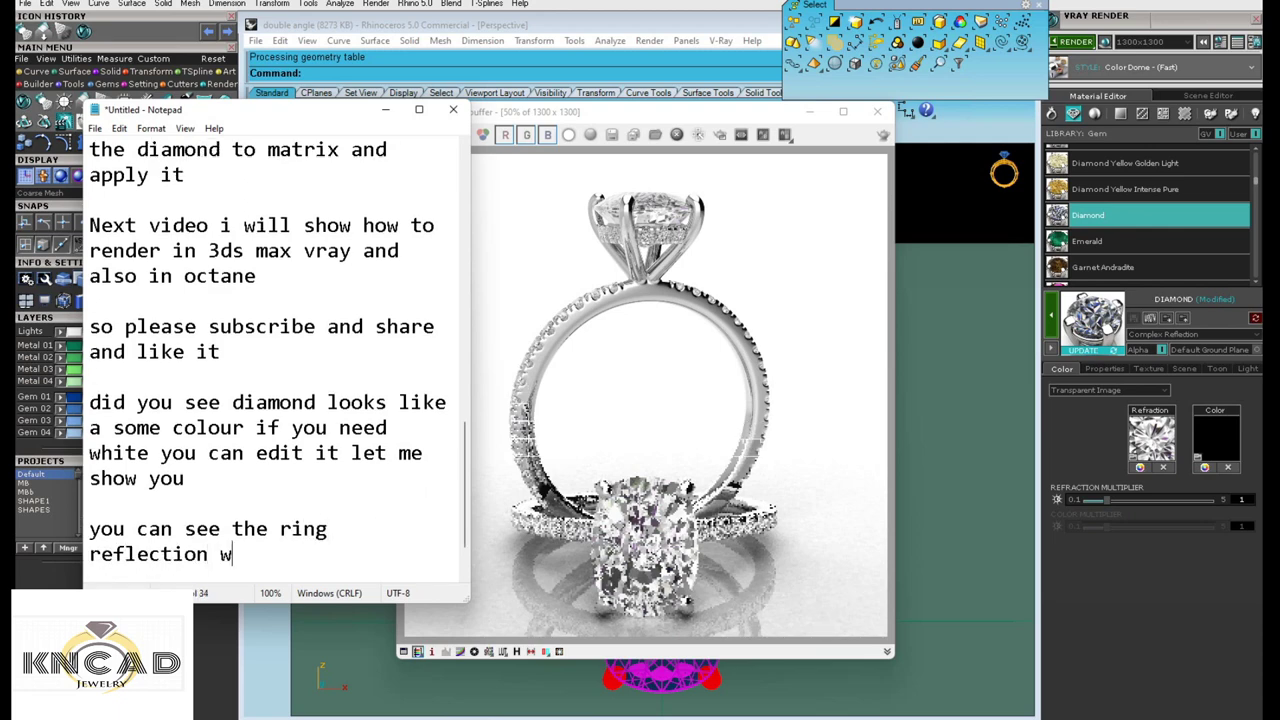
{"action": "type", "text": "hite ba"}
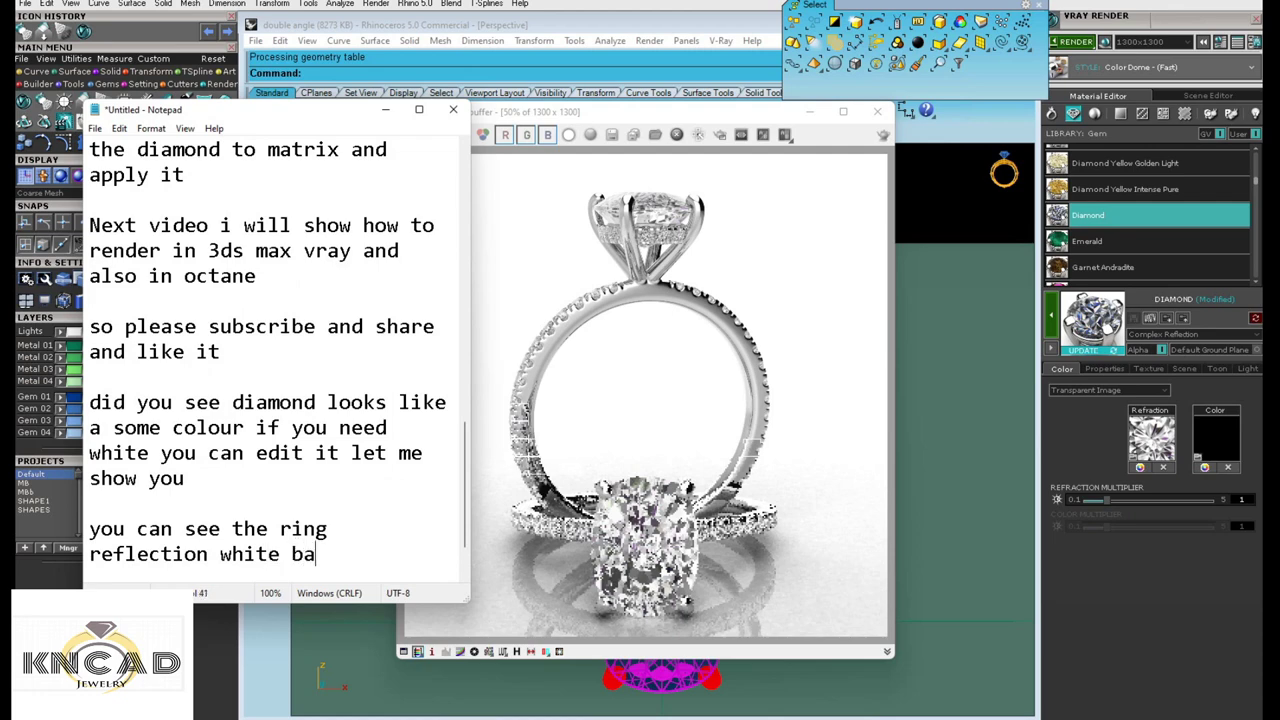
{"action": "type", "text": "ckgroun"}
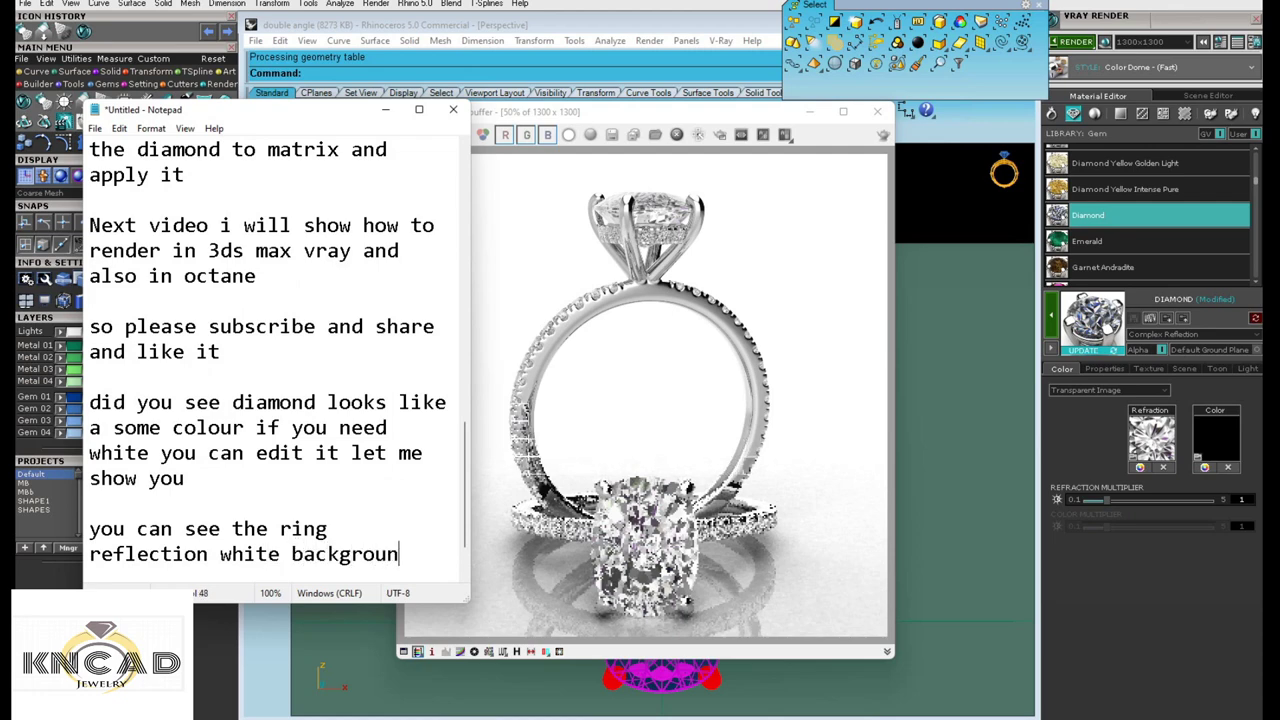
{"action": "type", "text": "g"}
{"action": "key", "text": "BackSpace"}
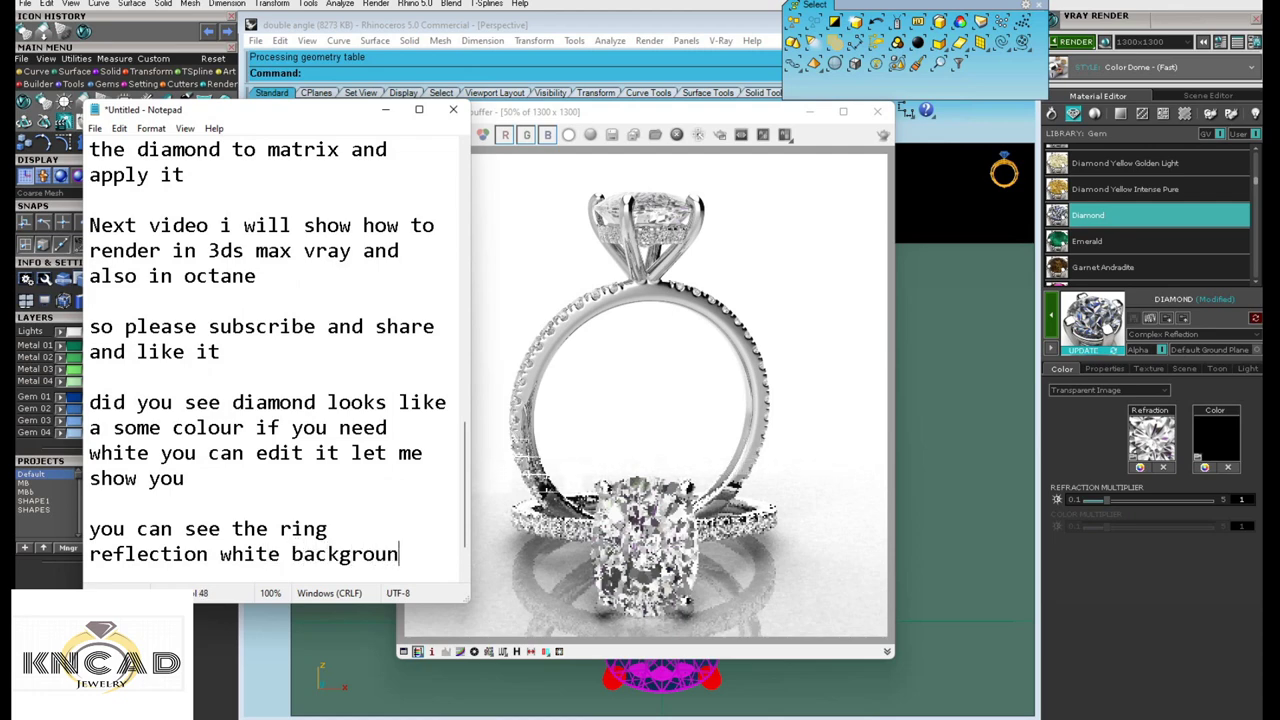
{"action": "type", "text": "d you c"}
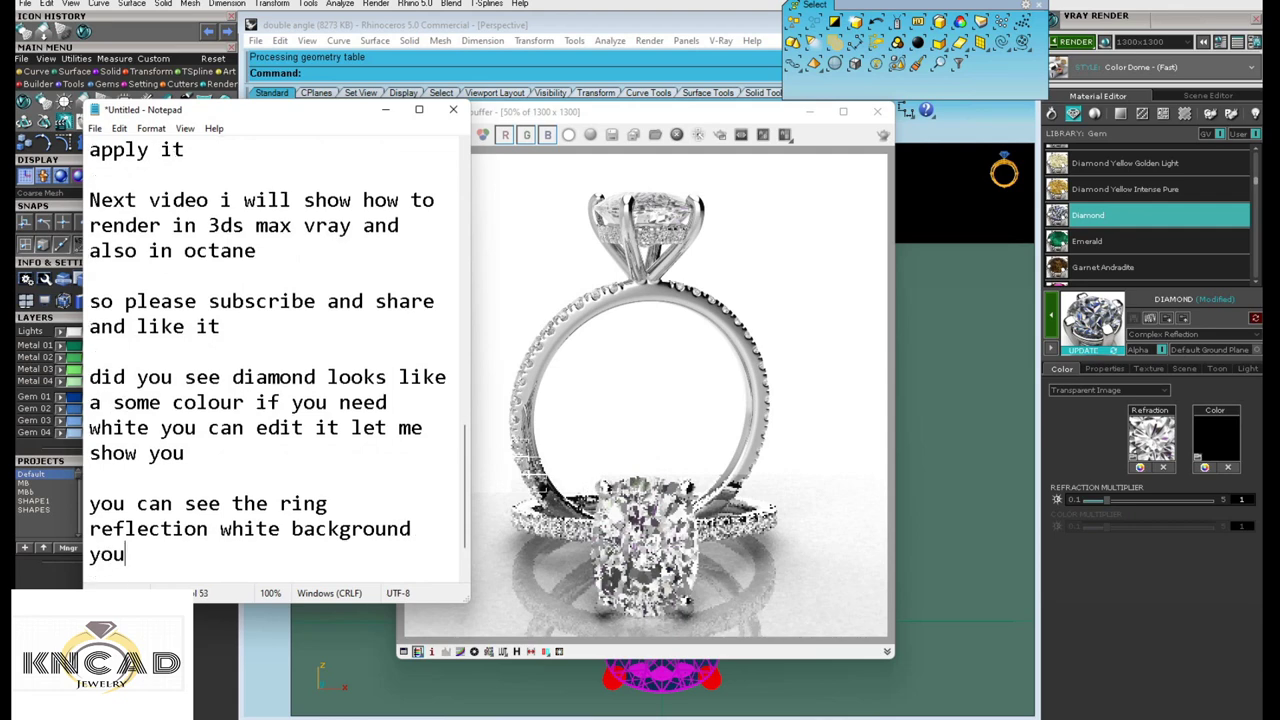
{"action": "type", "text": "an remo"}
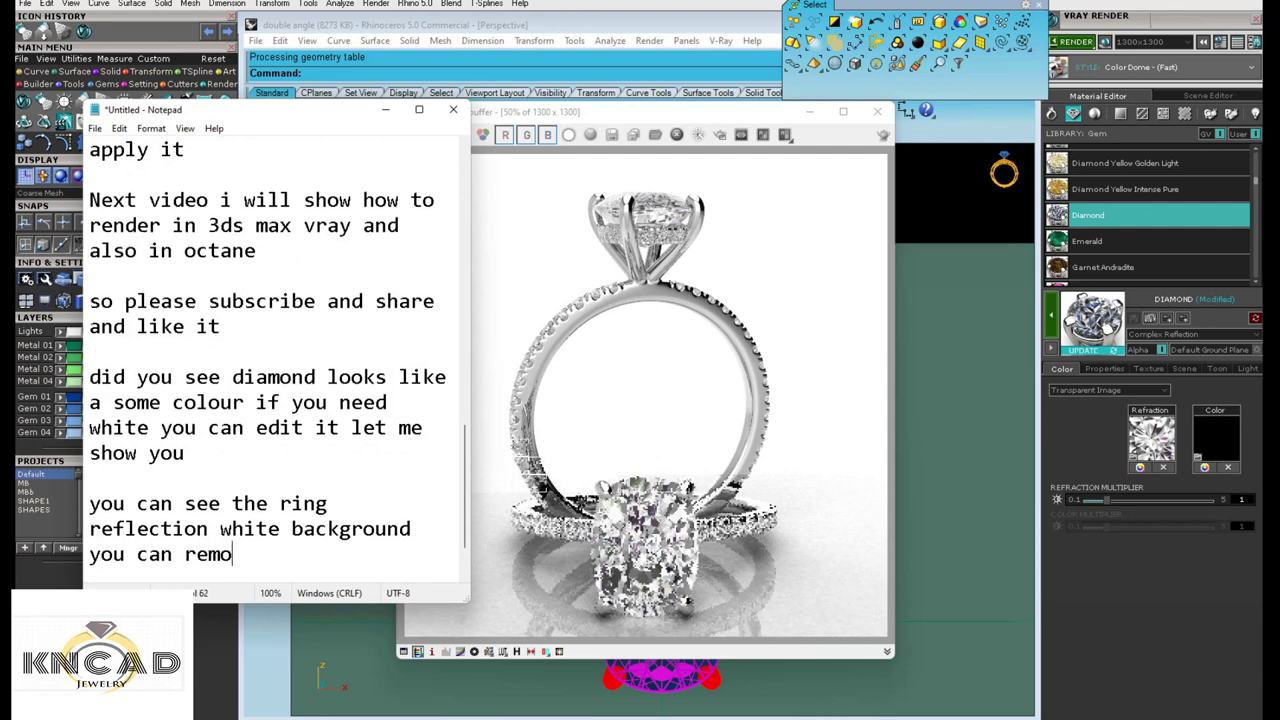
{"action": "type", "text": "ve"}
{"action": "key", "text": "BackSpace"}
{"action": "type", "text": "ve i"}
{"action": "type", "text": "t si"}
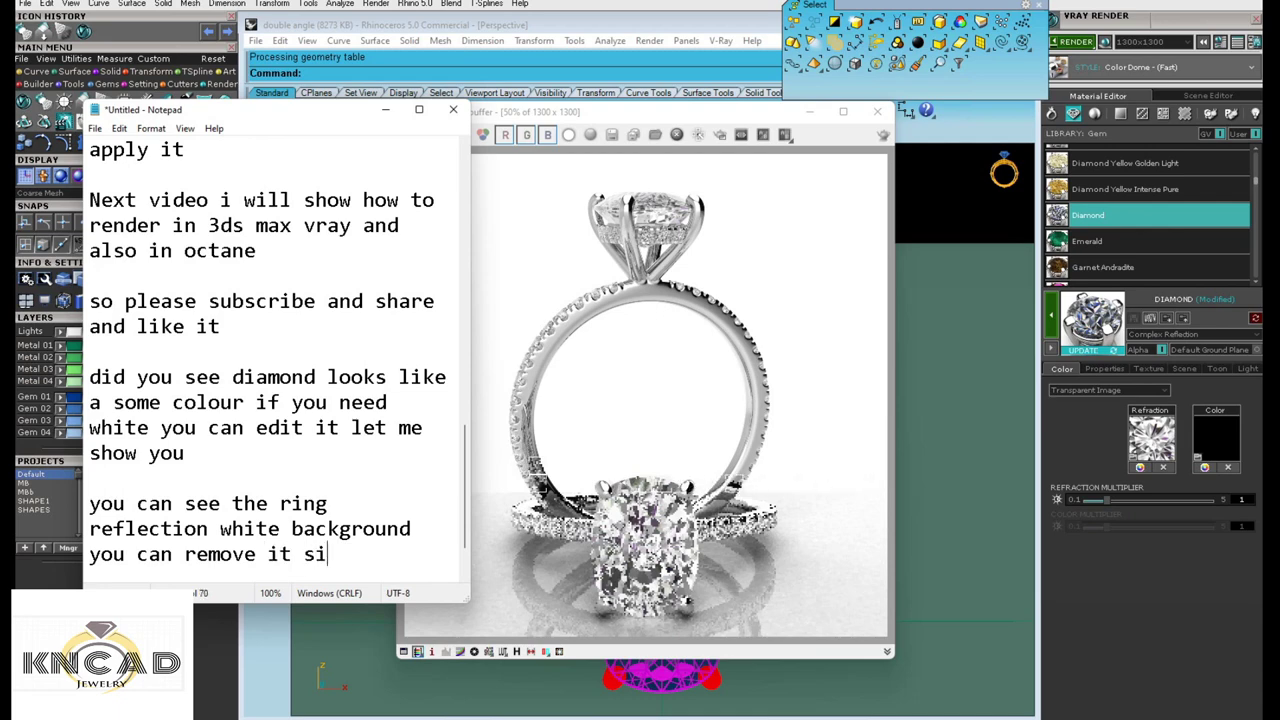
{"action": "type", "text": "mple"}
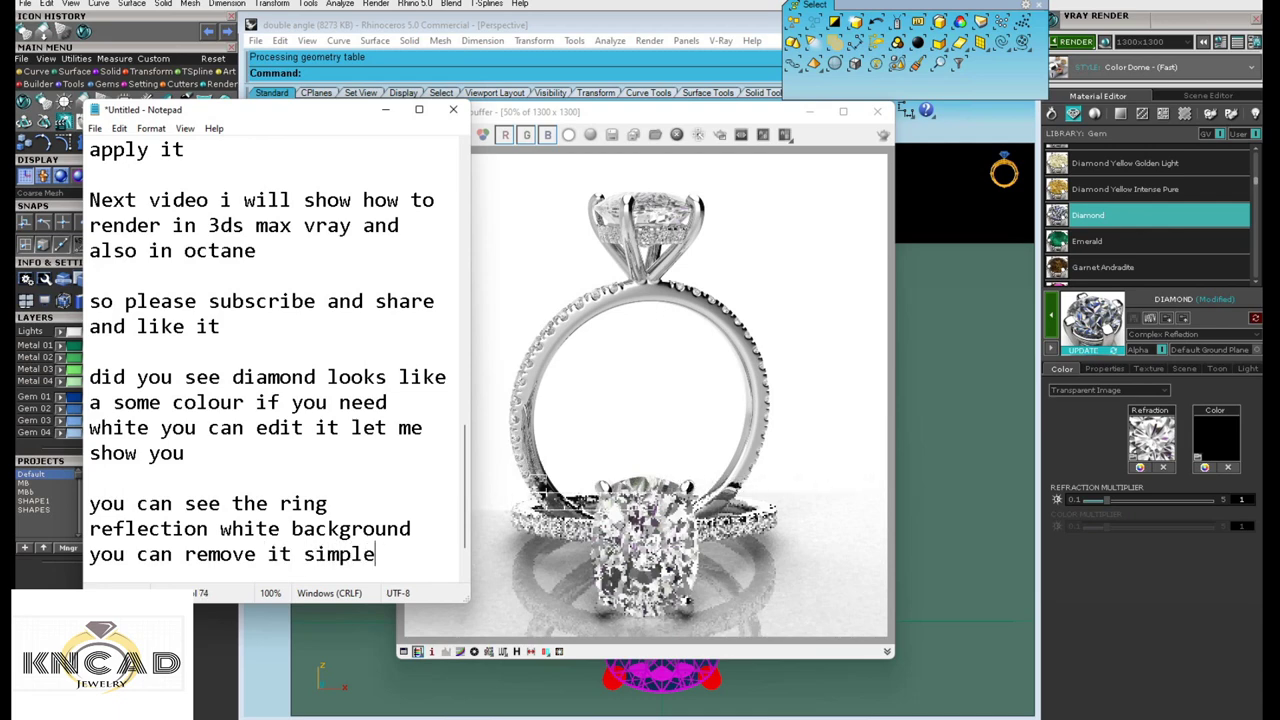
- Add a note that the laptop is making rendering slow, then hide Notepad
{"action": "left_click", "coordinate": [385, 110]}
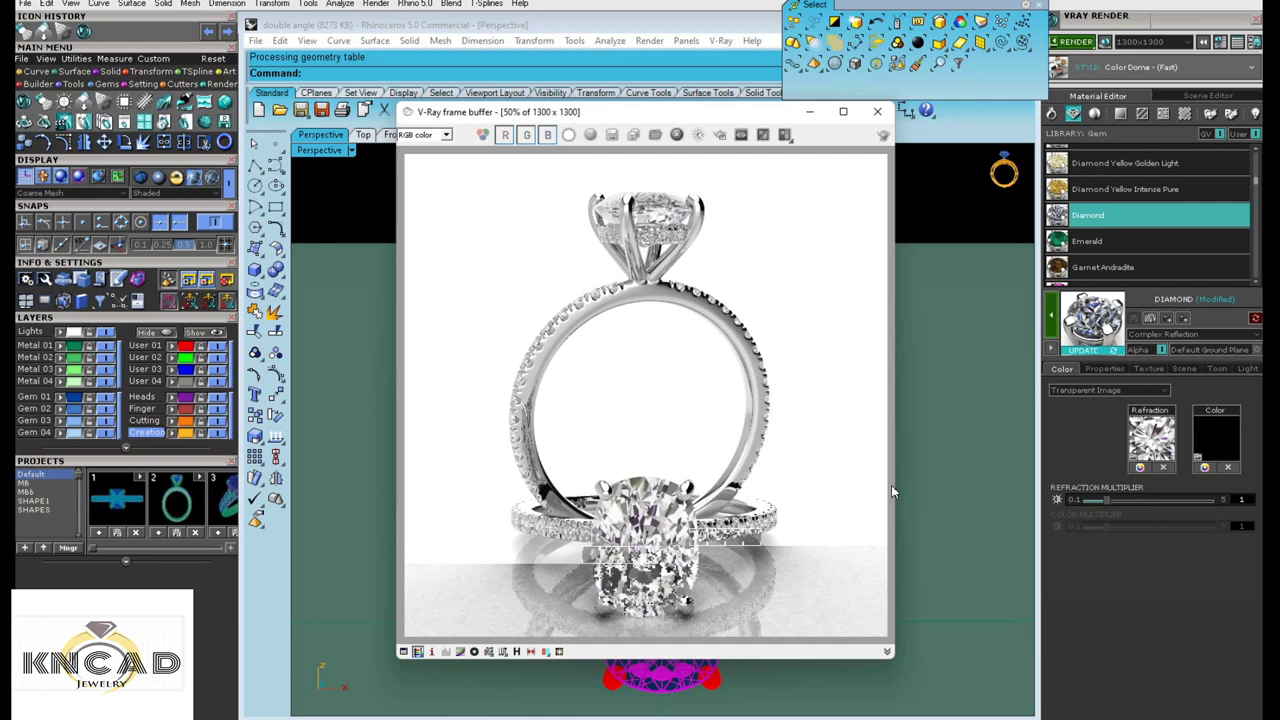
{"action": "key", "text": "alt+Tab"}
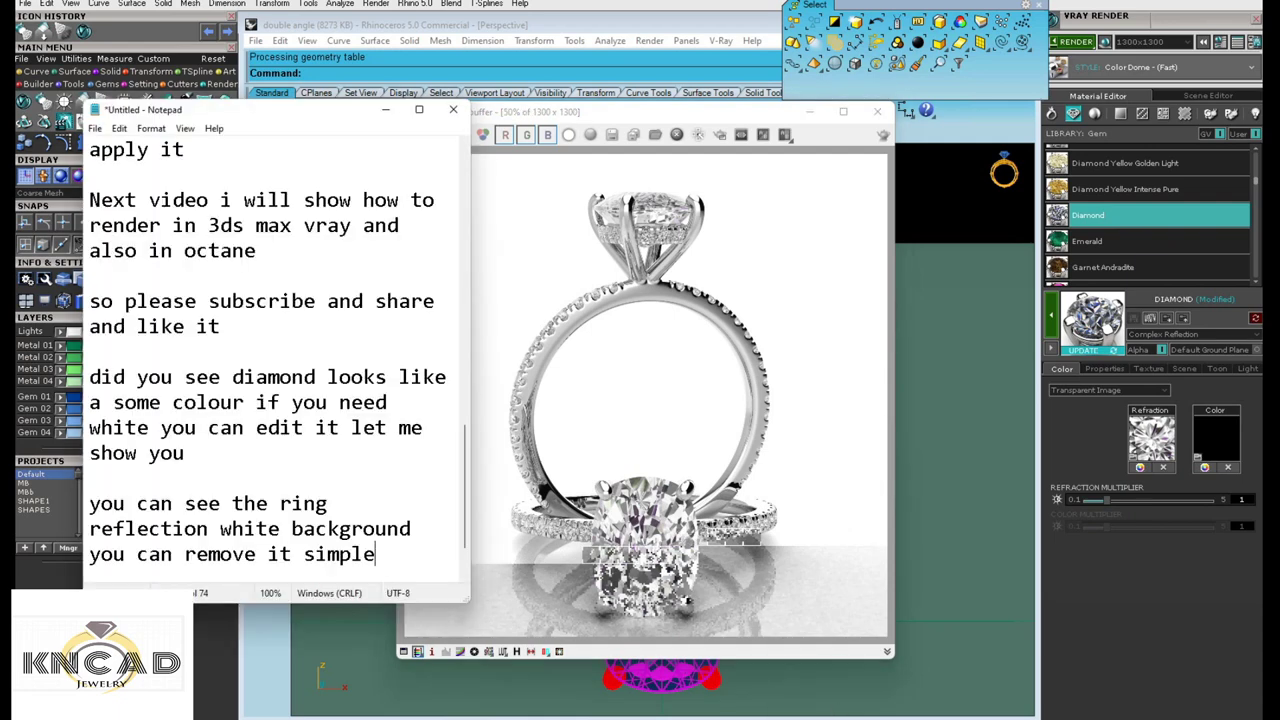
{"action": "key", "text": "Return"}
{"action": "key", "text": "Return"}
{"action": "type", "text": "so"}
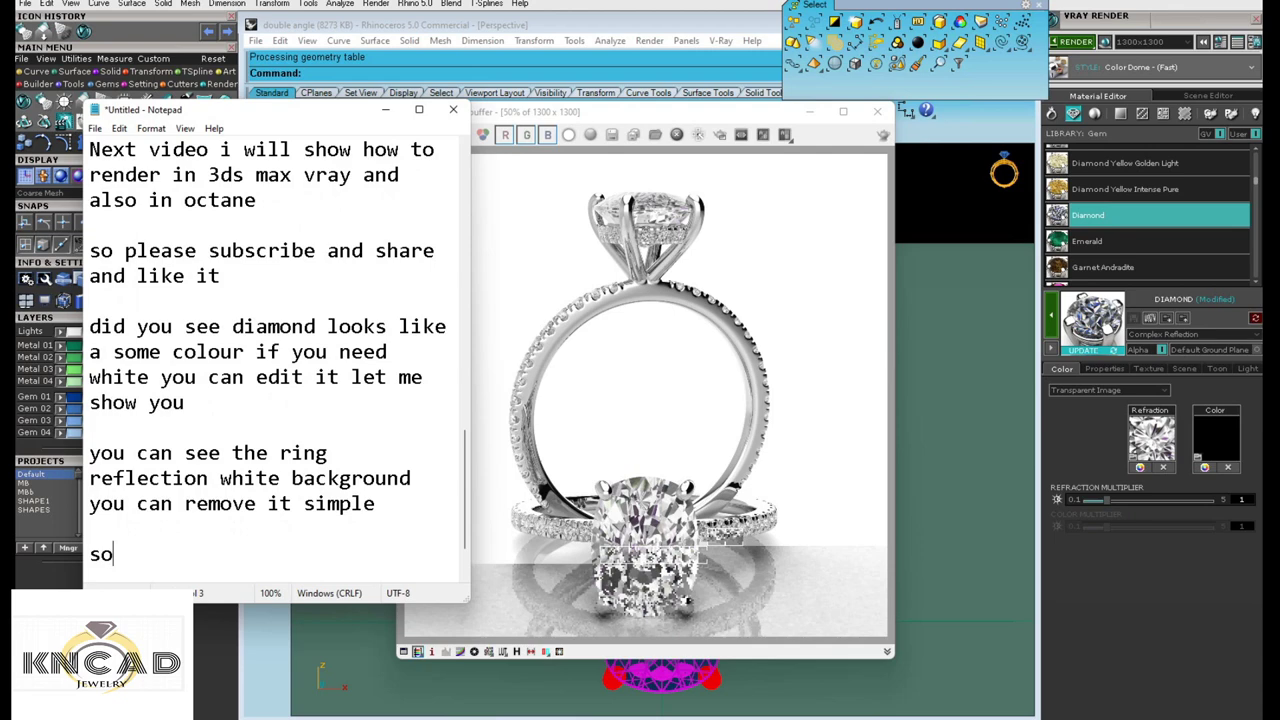
{"action": "type", "text": "rr"}
{"action": "type", "text": "i m "}
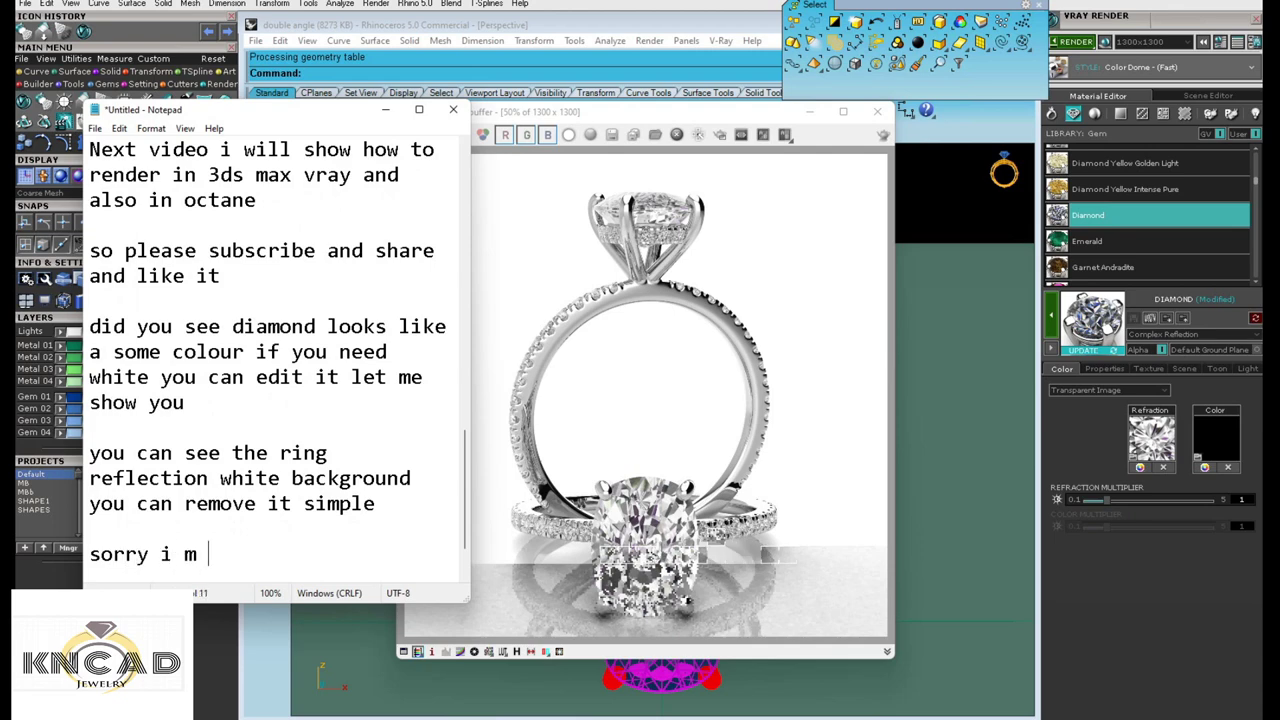
{"action": "type", "text": "doing in "}
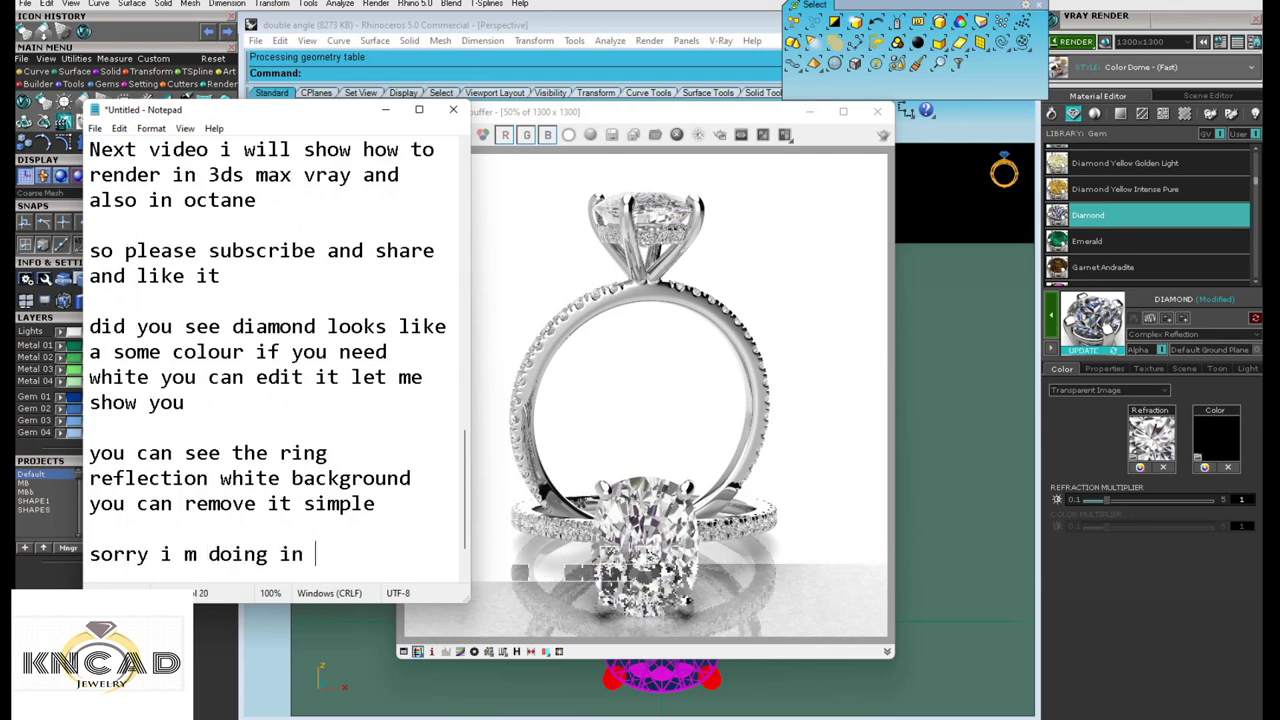
{"action": "type", "text": "laptop "}
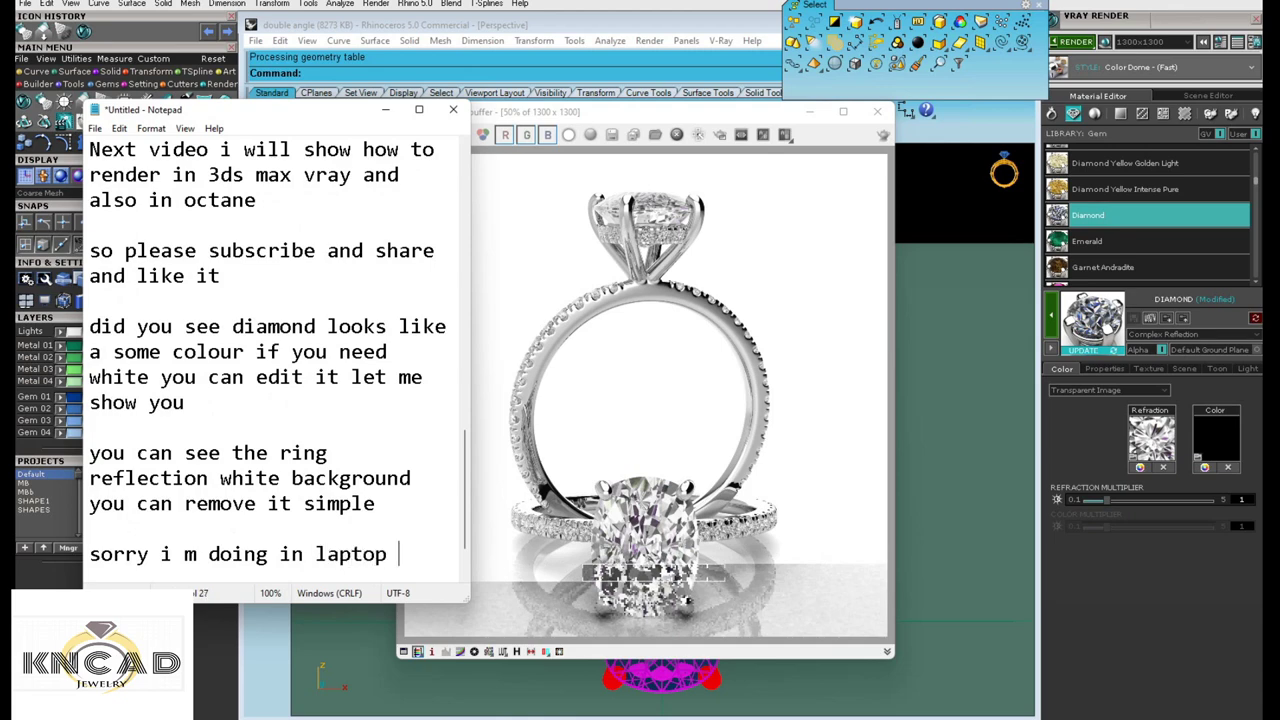
{"action": "type", "text": "show i"}
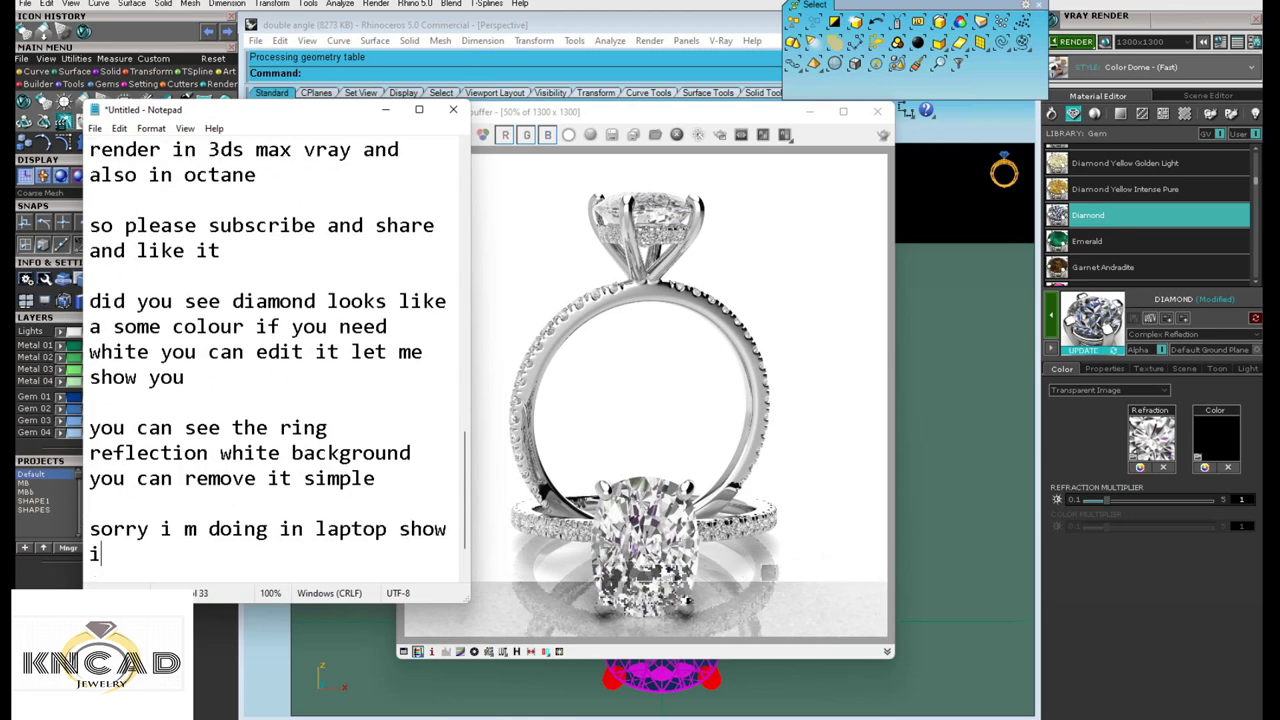
{"action": "type", "text": "t bei"}
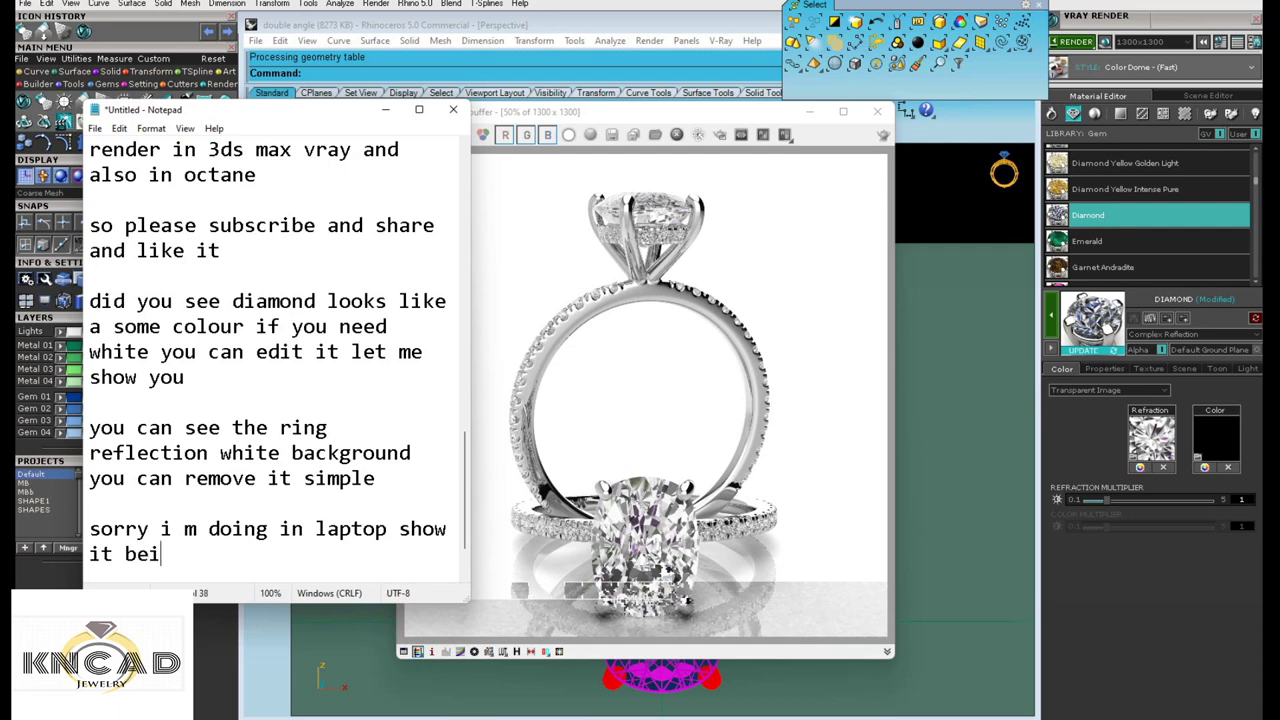
{"action": "type", "text": "end"}
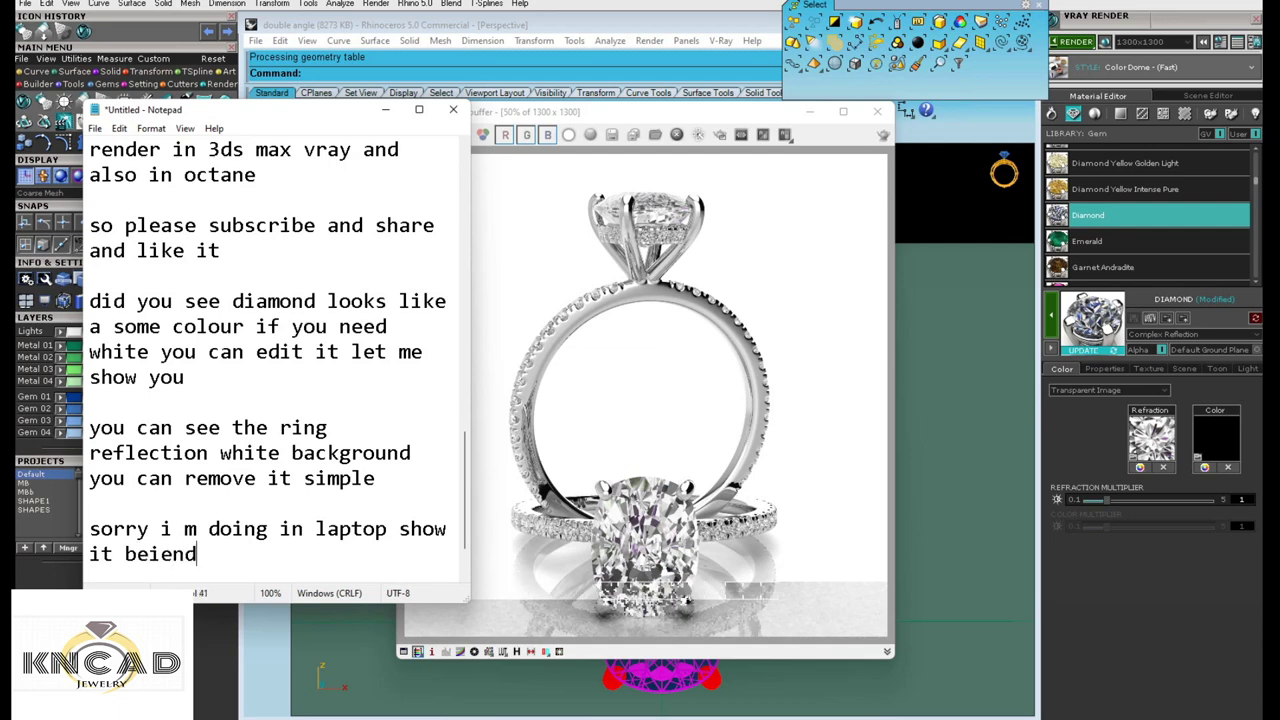
{"action": "key", "text": "BackSpace"}
{"action": "key", "text": "BackSpace"}
{"action": "key", "text": "BackSpace"}
{"action": "type", "text": "n"}
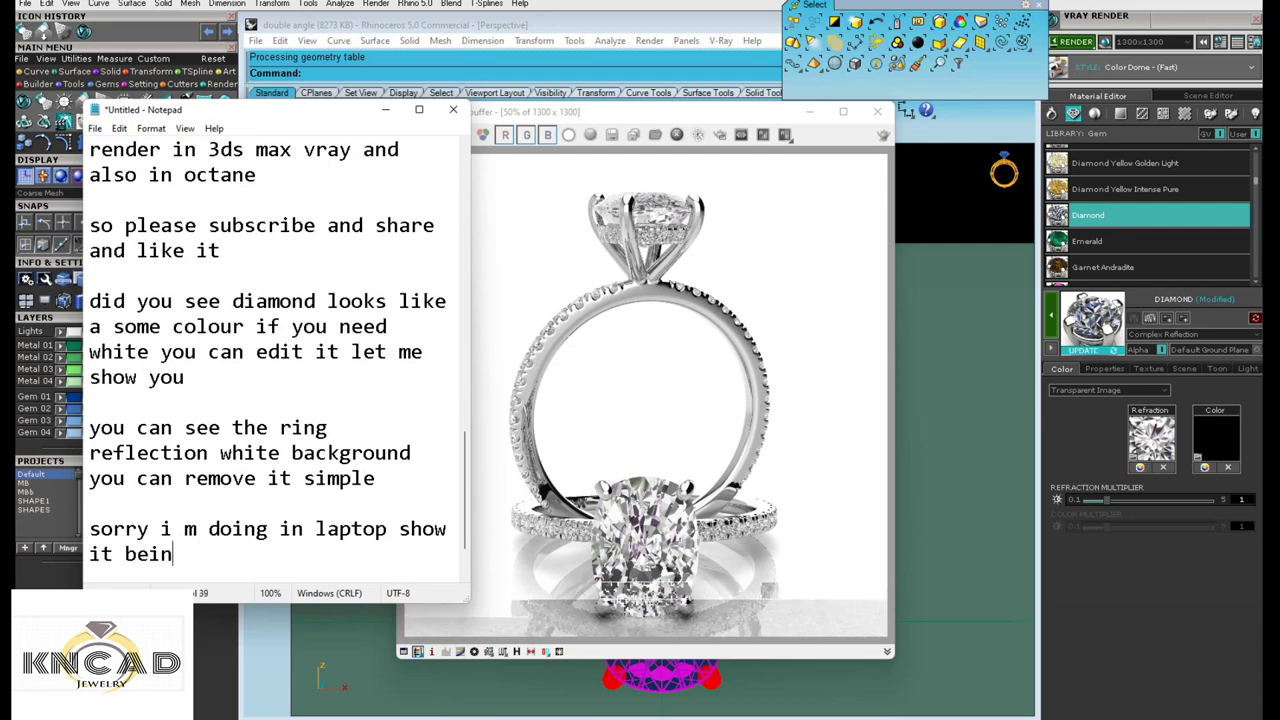
{"action": "type", "text": "g slow"}
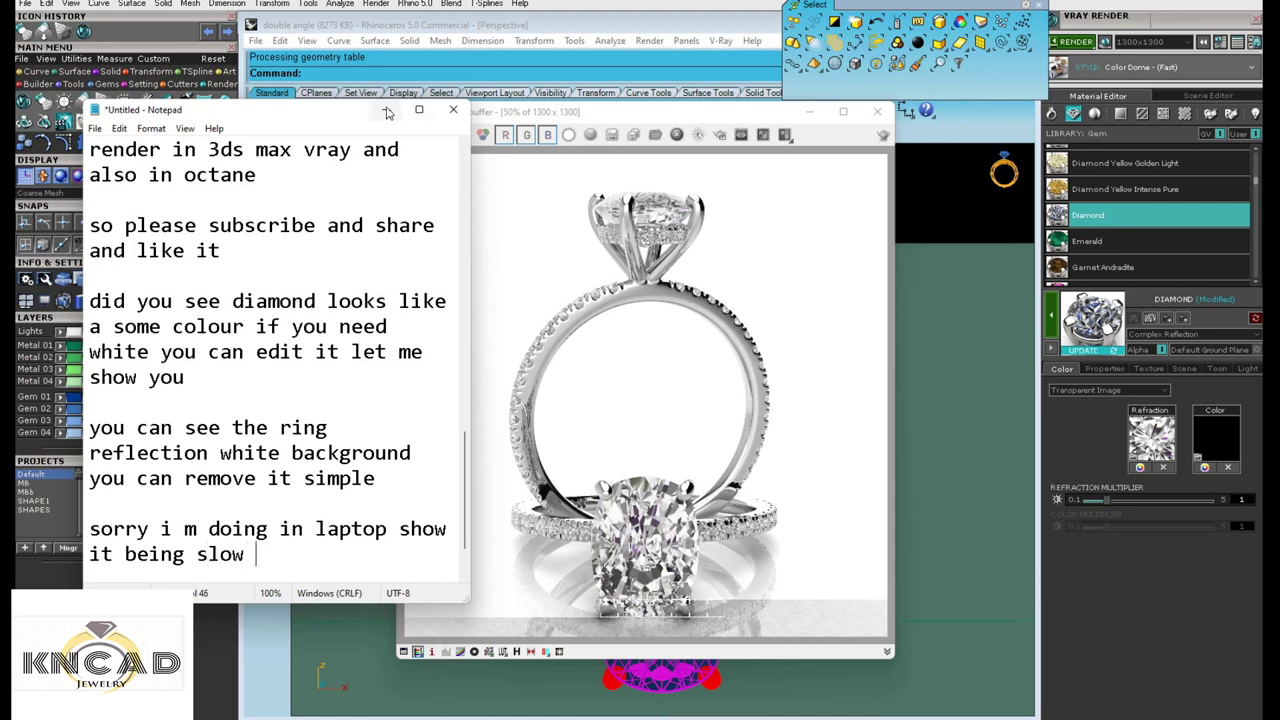
{"action": "left_click", "coordinate": [386, 113]}
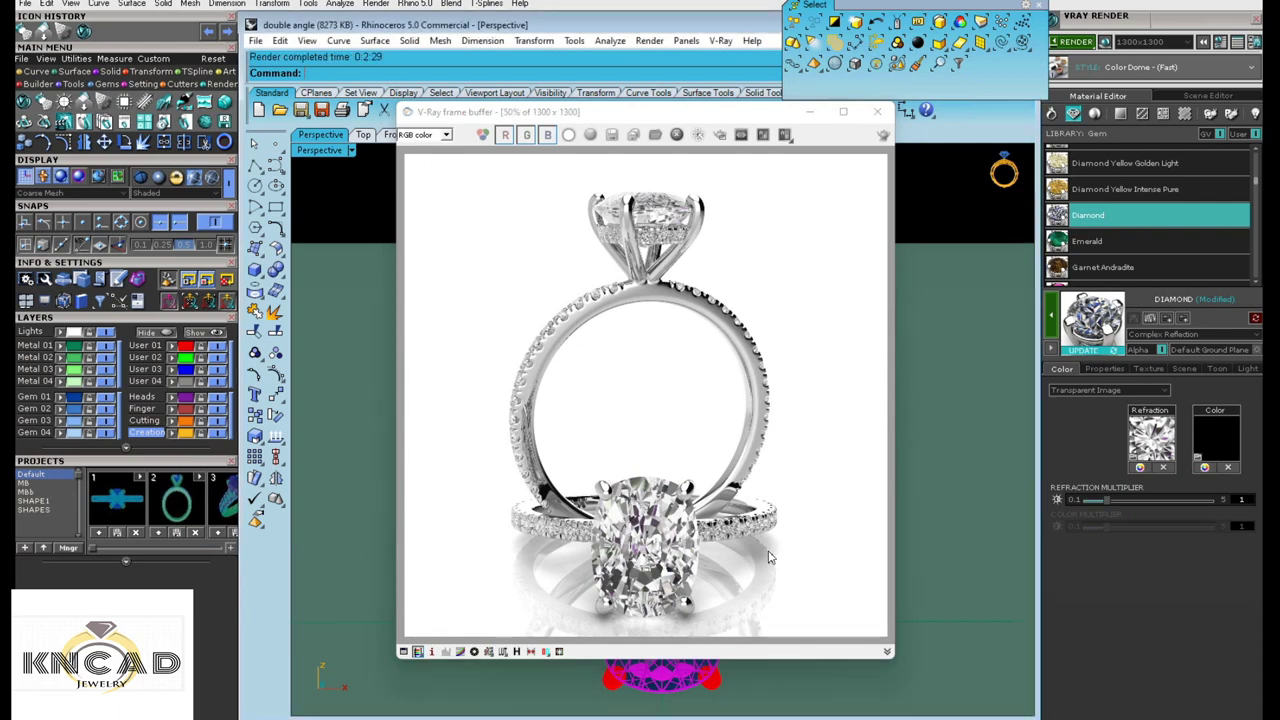
- Add the line 'see the reflection on white background' and minimize Notepad
{"action": "left_click", "coordinate": [530, 574]}
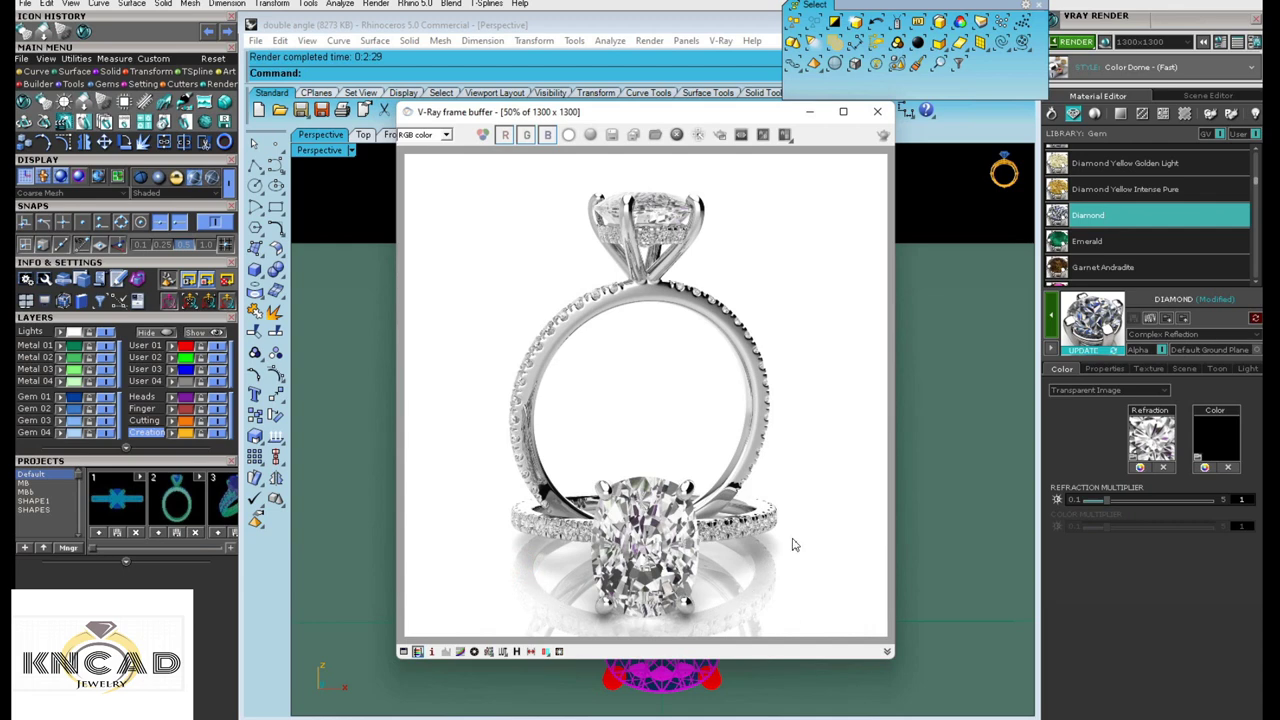
{"action": "key", "text": "alt+Tab"}
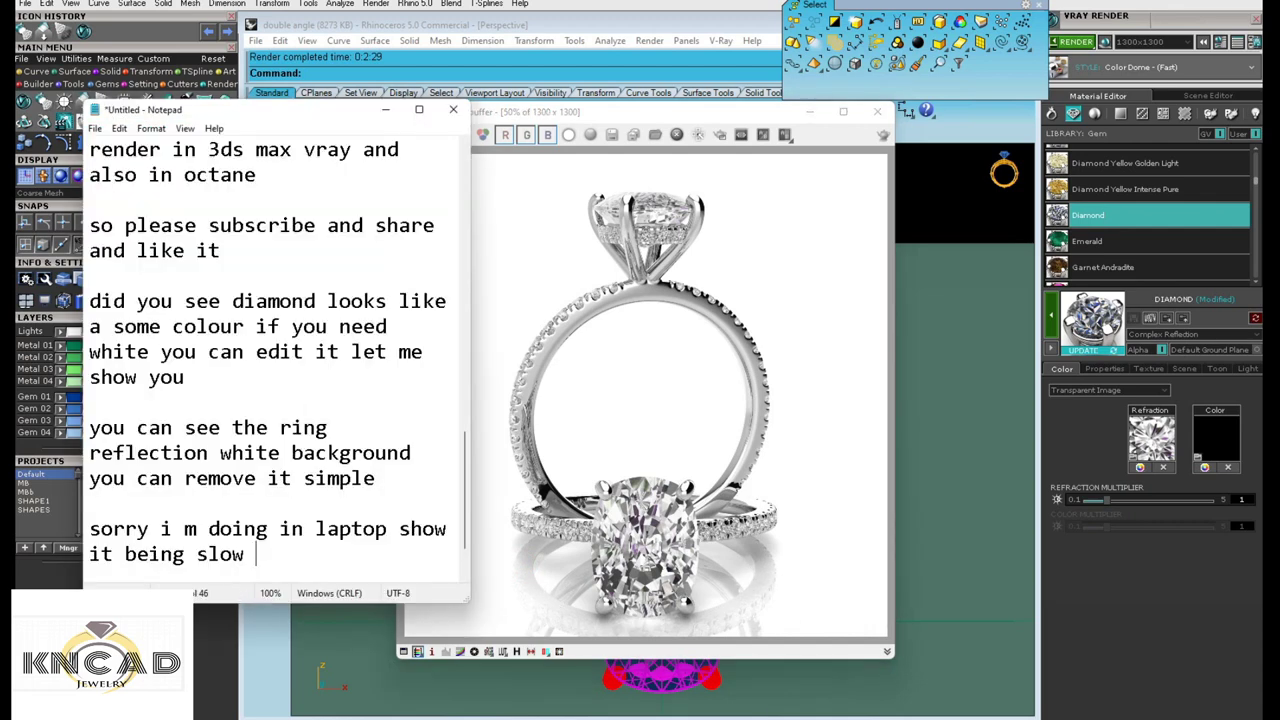
{"action": "key", "text": "Return"}
{"action": "key", "text": "Return"}
{"action": "type", "text": "see the"}
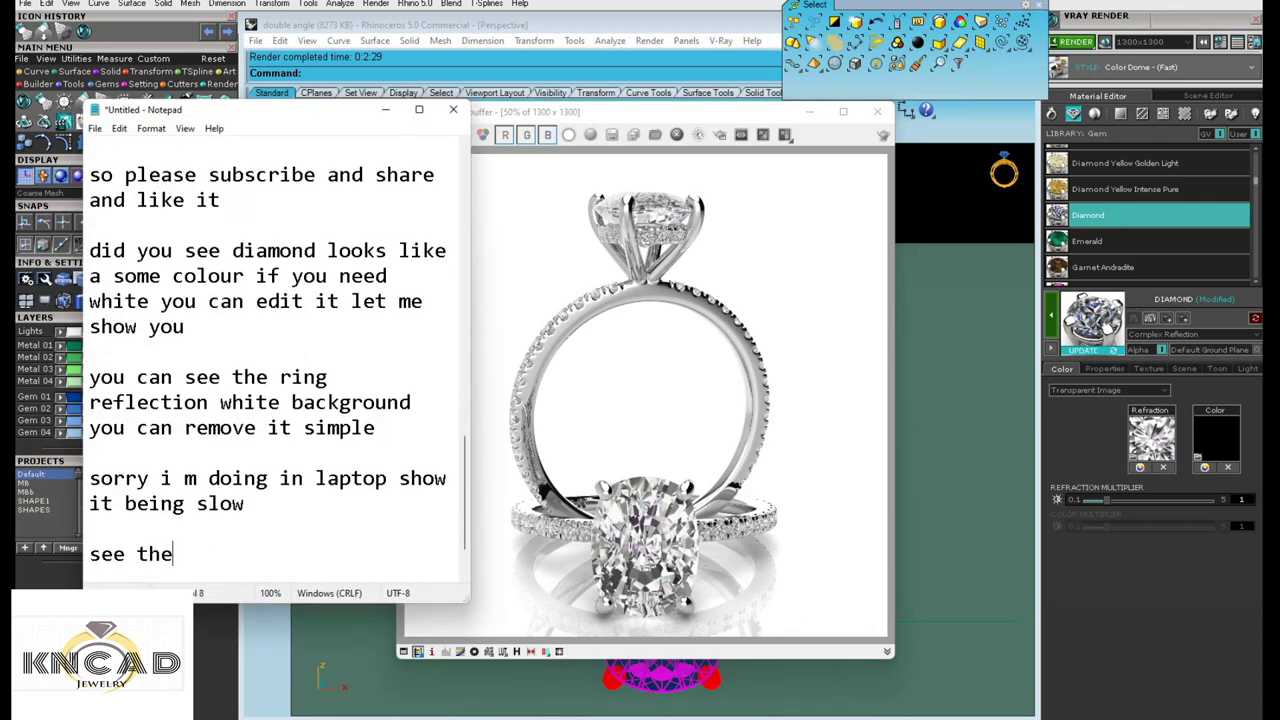
{"action": "type", "text": " reflectio"}
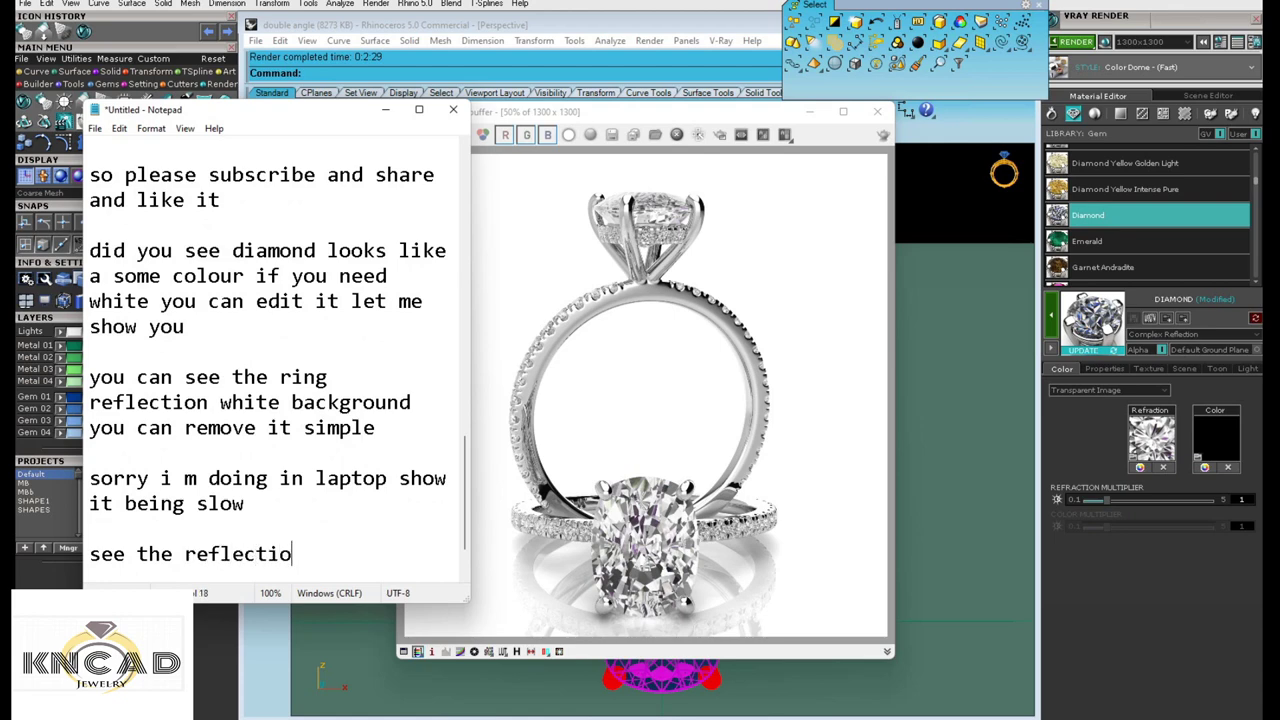
{"action": "type", "text": "n on w"}
{"action": "type", "text": "hite b"}
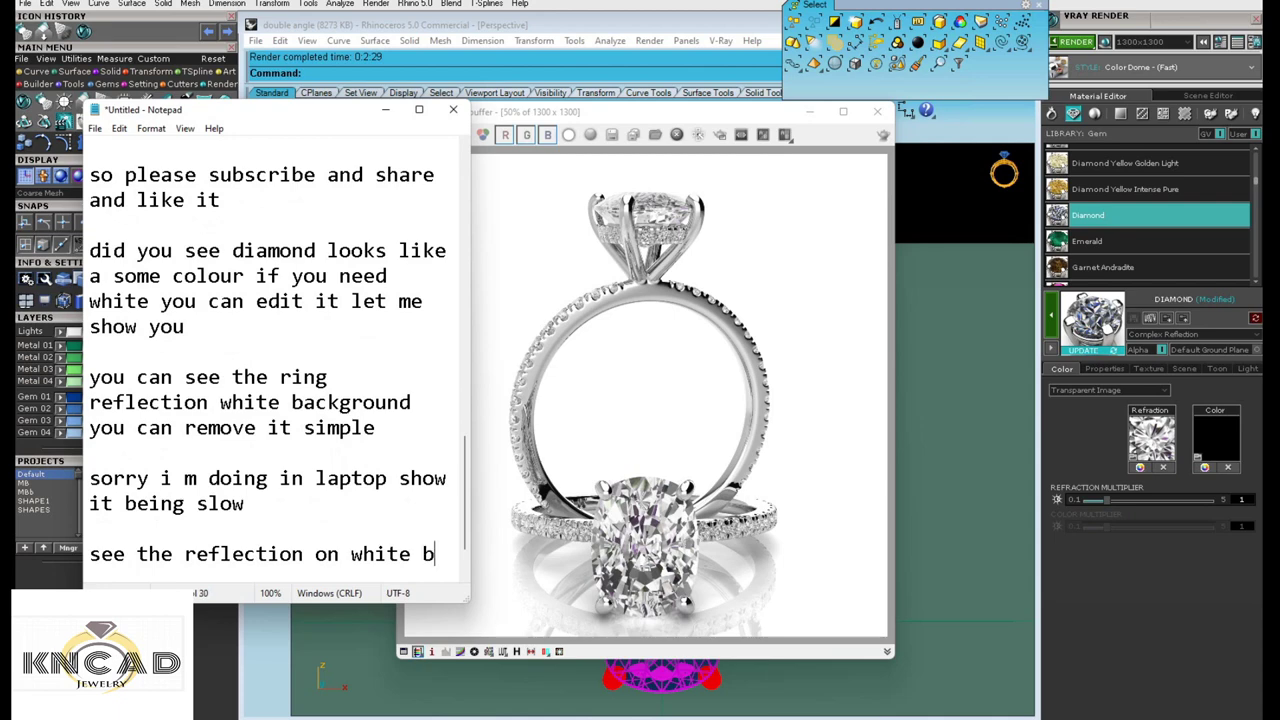
{"action": "type", "text": "ackgroun"}
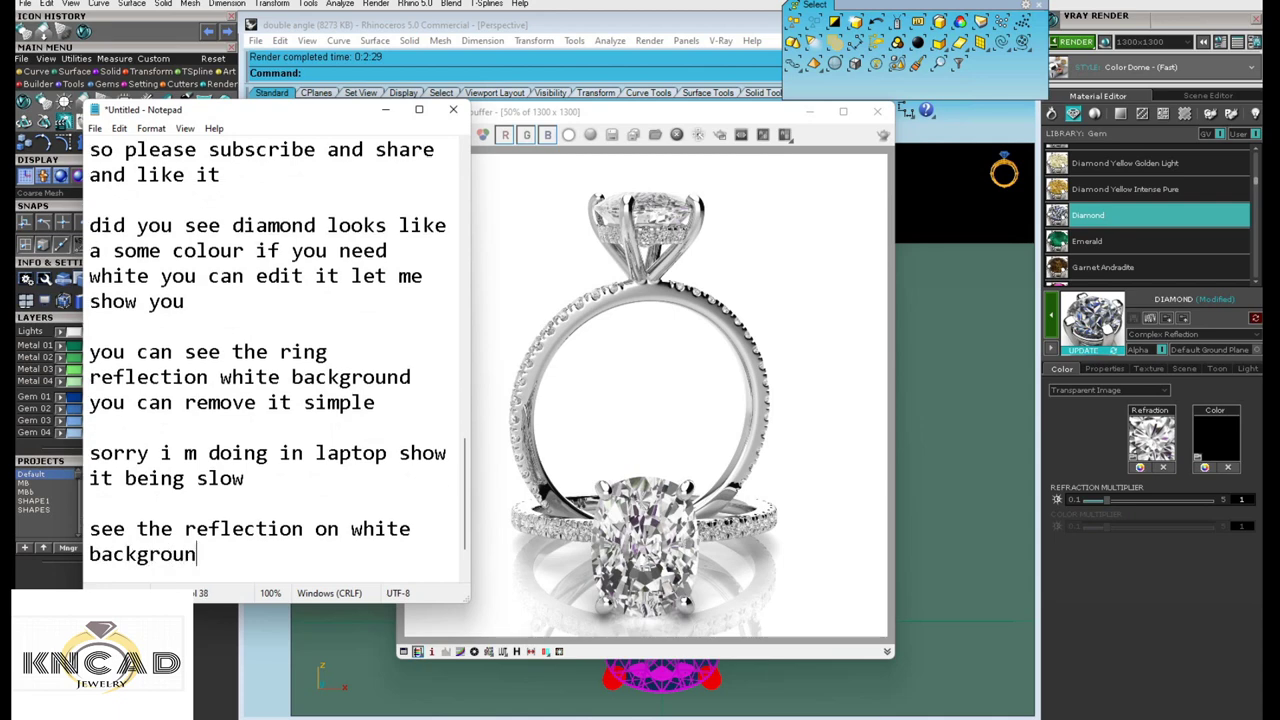
{"action": "type", "text": "d"}
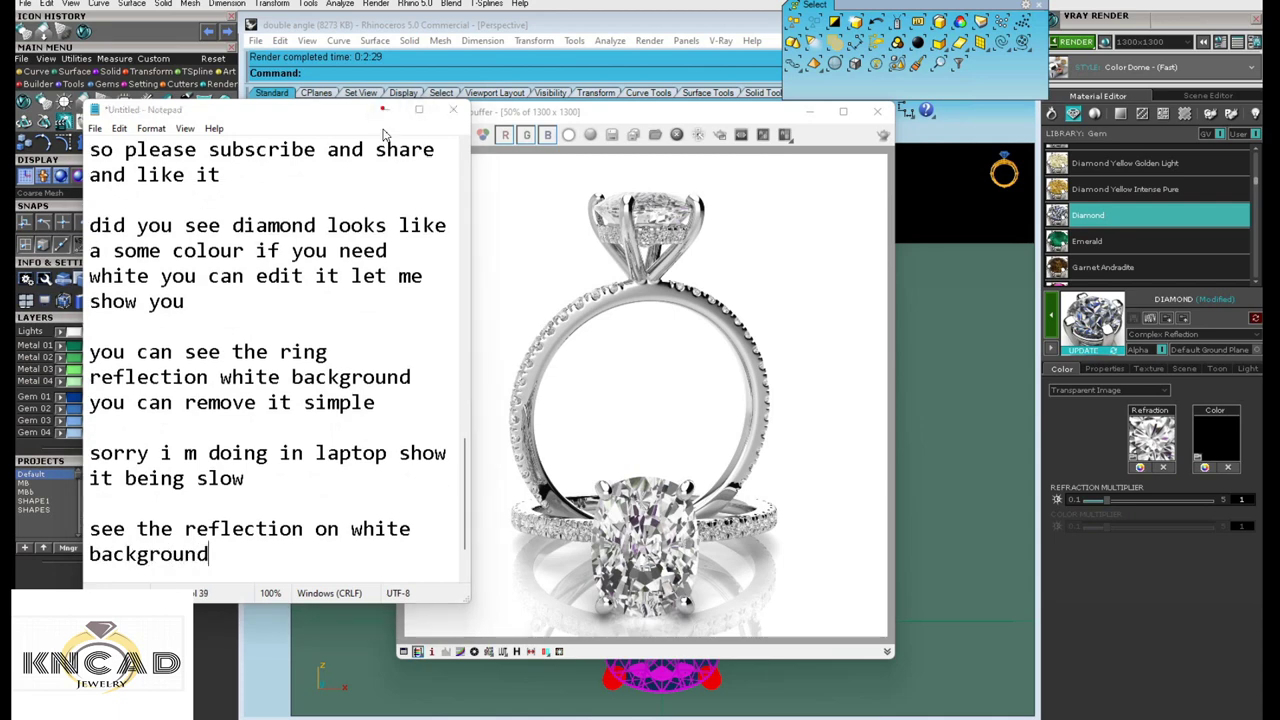
{"action": "left_click", "coordinate": [385, 110]}
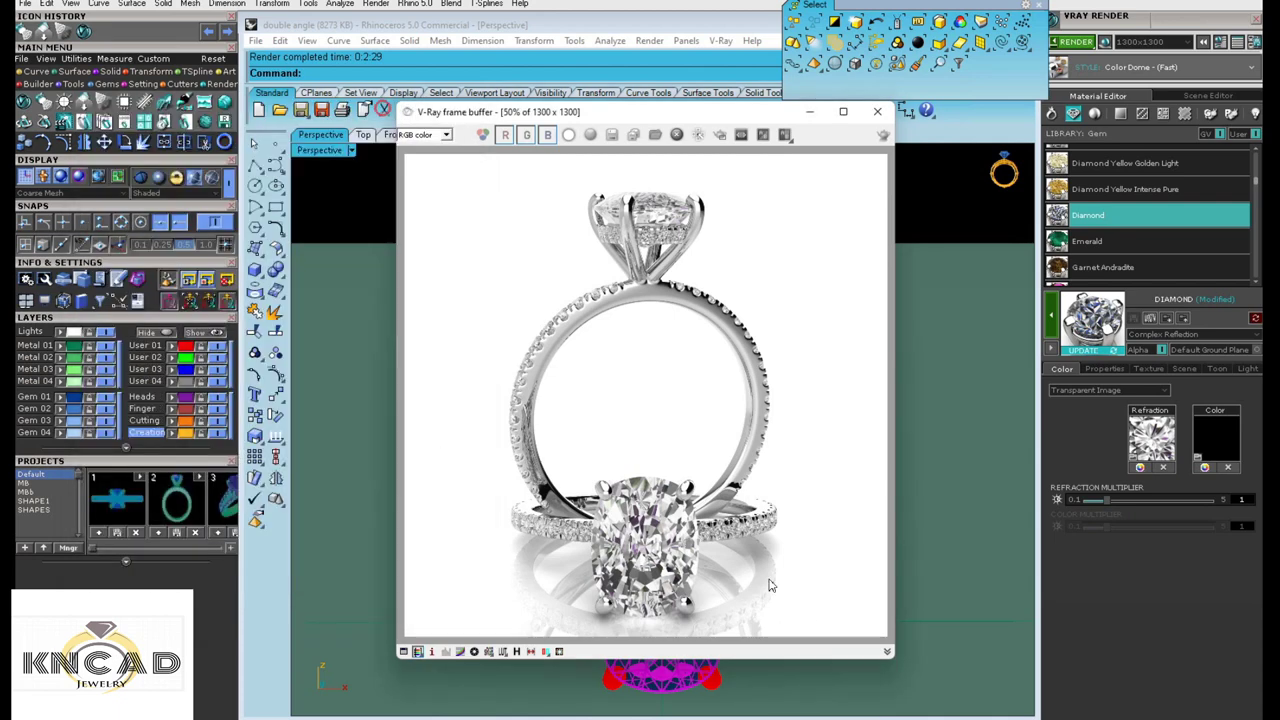
- Set the White Matte material's reflection to 0.1 in the V-Ray material editor and refresh its preview
{"action": "left_click", "coordinate": [877, 112]}
{"action": "left_click", "coordinate": [1221, 42]}
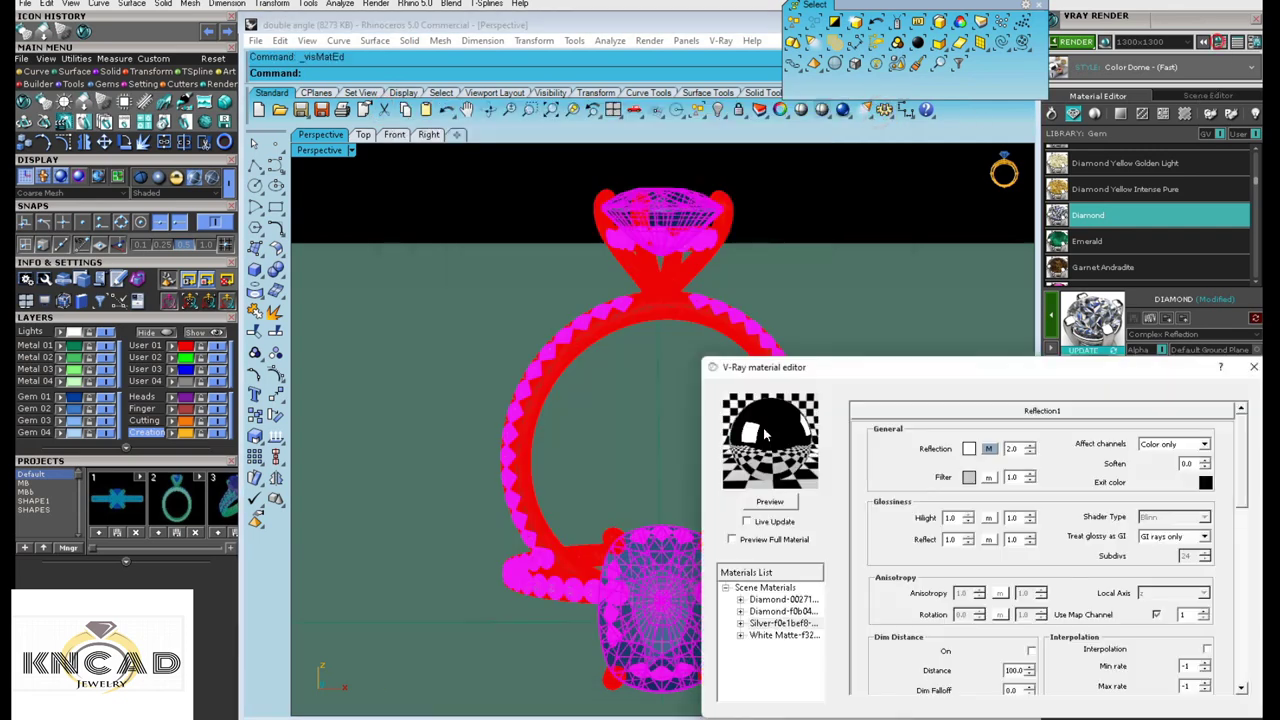
{"action": "left_click", "coordinate": [778, 637]}
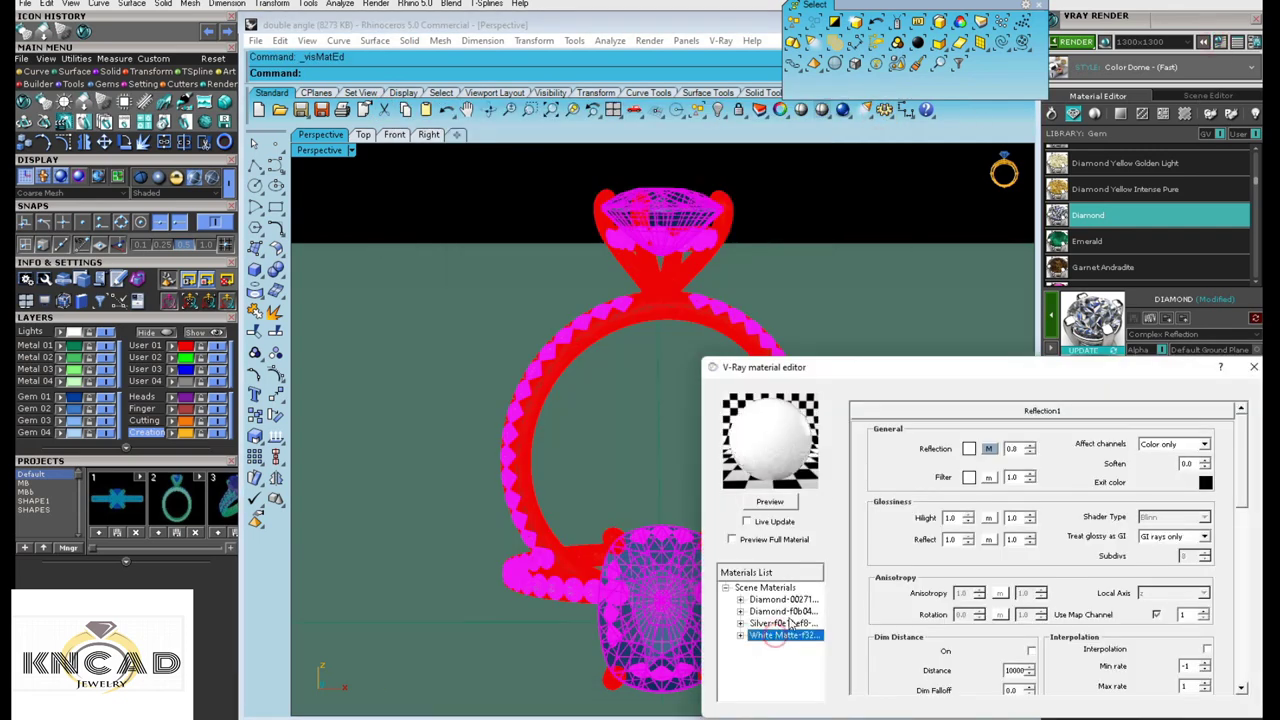
{"action": "left_click", "coordinate": [769, 501]}
{"action": "double_click", "coordinate": [1013, 448]}
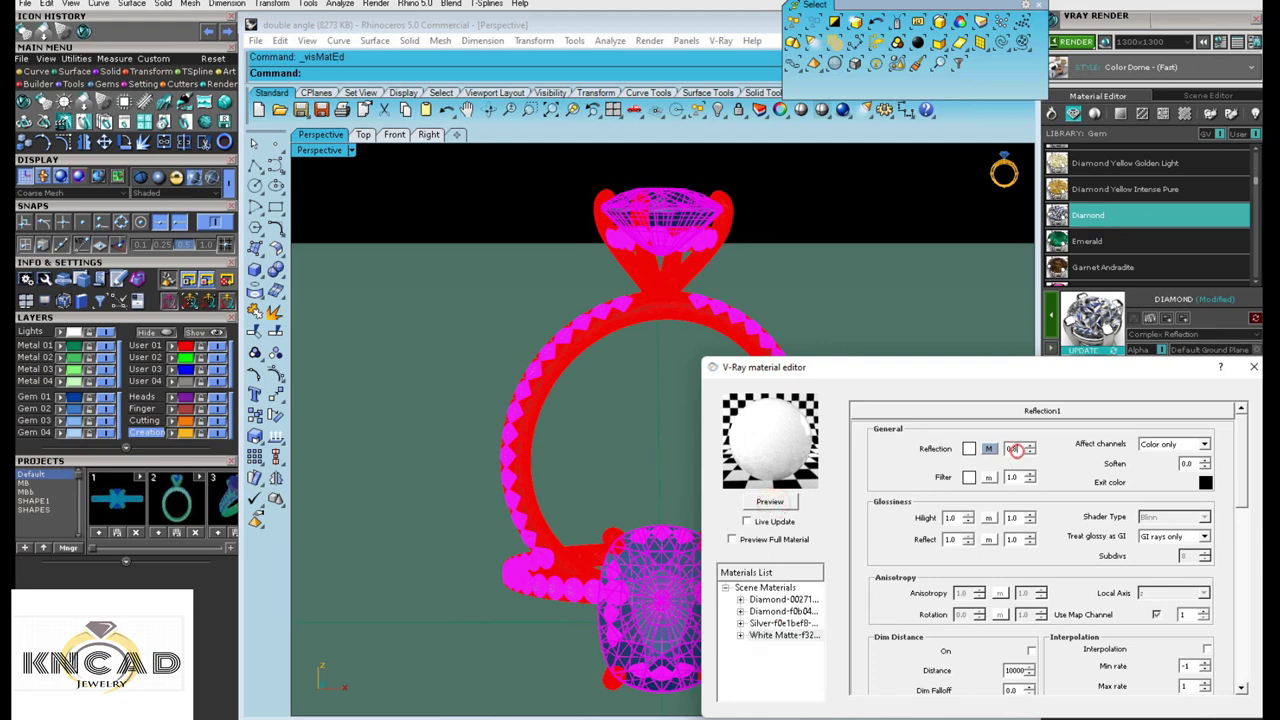
{"action": "type", "text": "0.1"}
{"action": "left_click", "coordinate": [770, 502]}
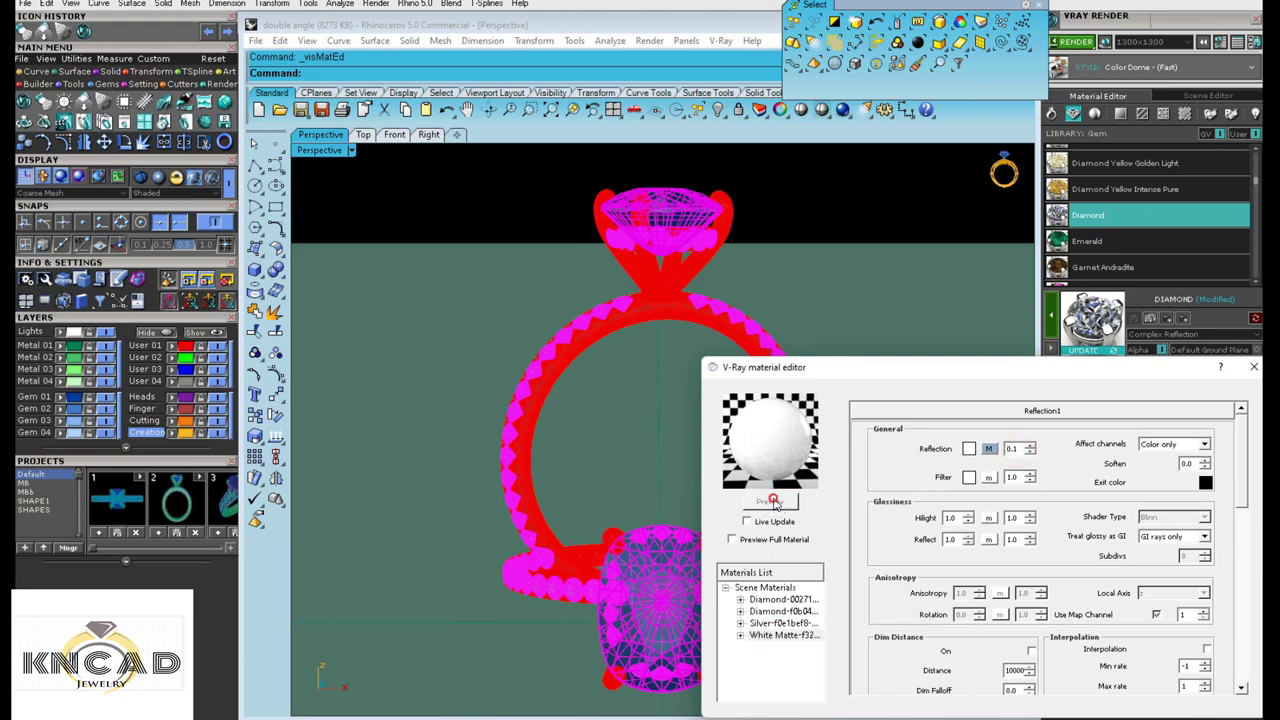
{"action": "left_click", "coordinate": [1256, 370]}
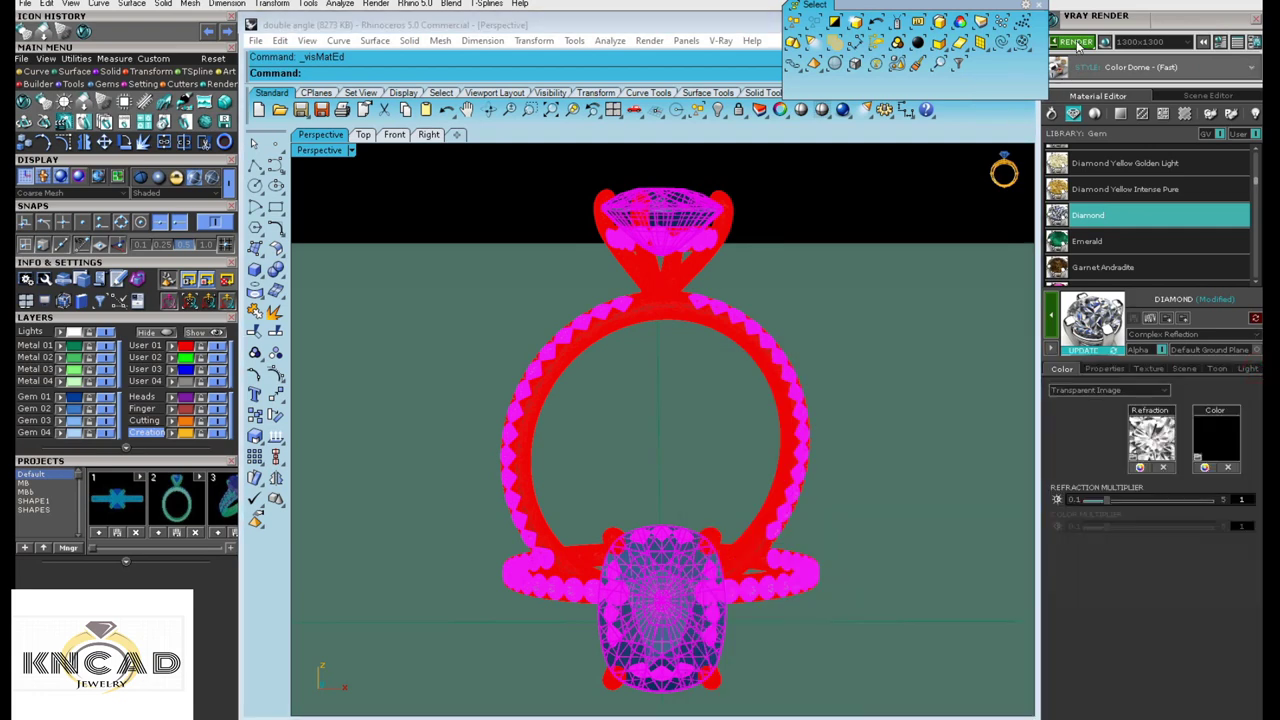
{"action": "left_click", "coordinate": [714, 332]}
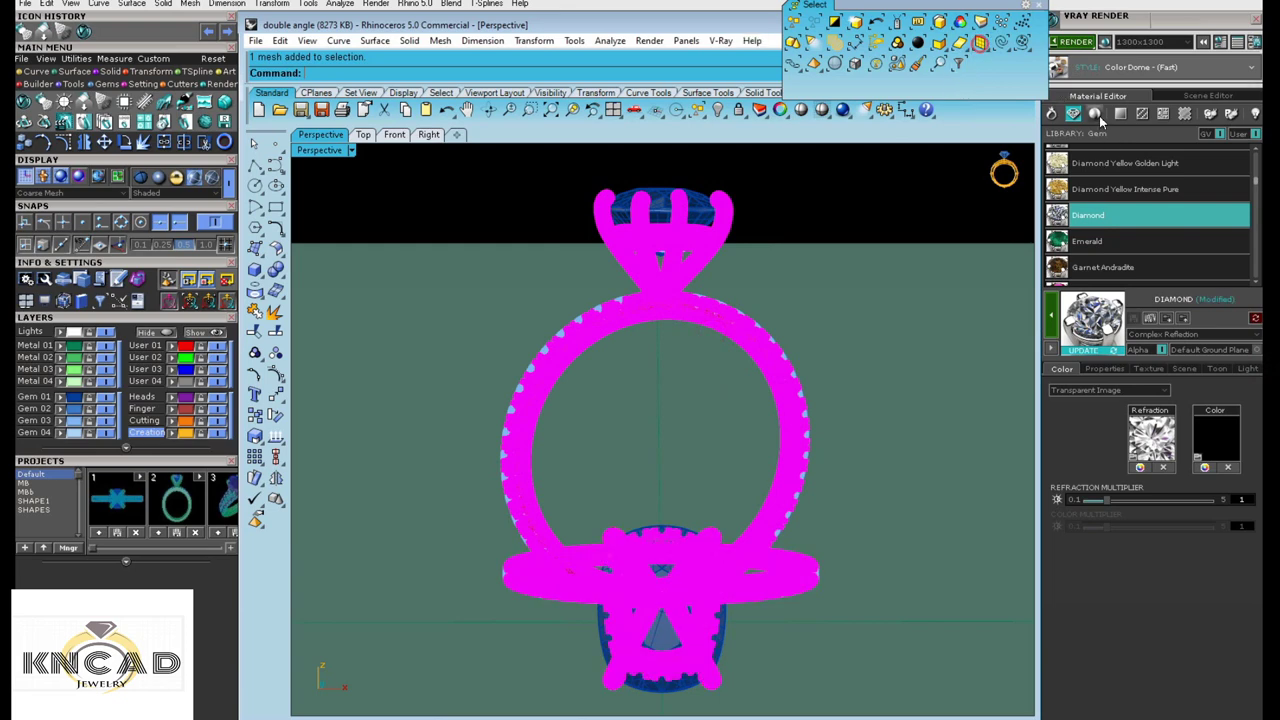
- Apply a slightly lighter Yellow Gold from the Metal library to the ring
{"action": "left_click", "coordinate": [1051, 113]}
{"action": "left_click", "coordinate": [1108, 158]}
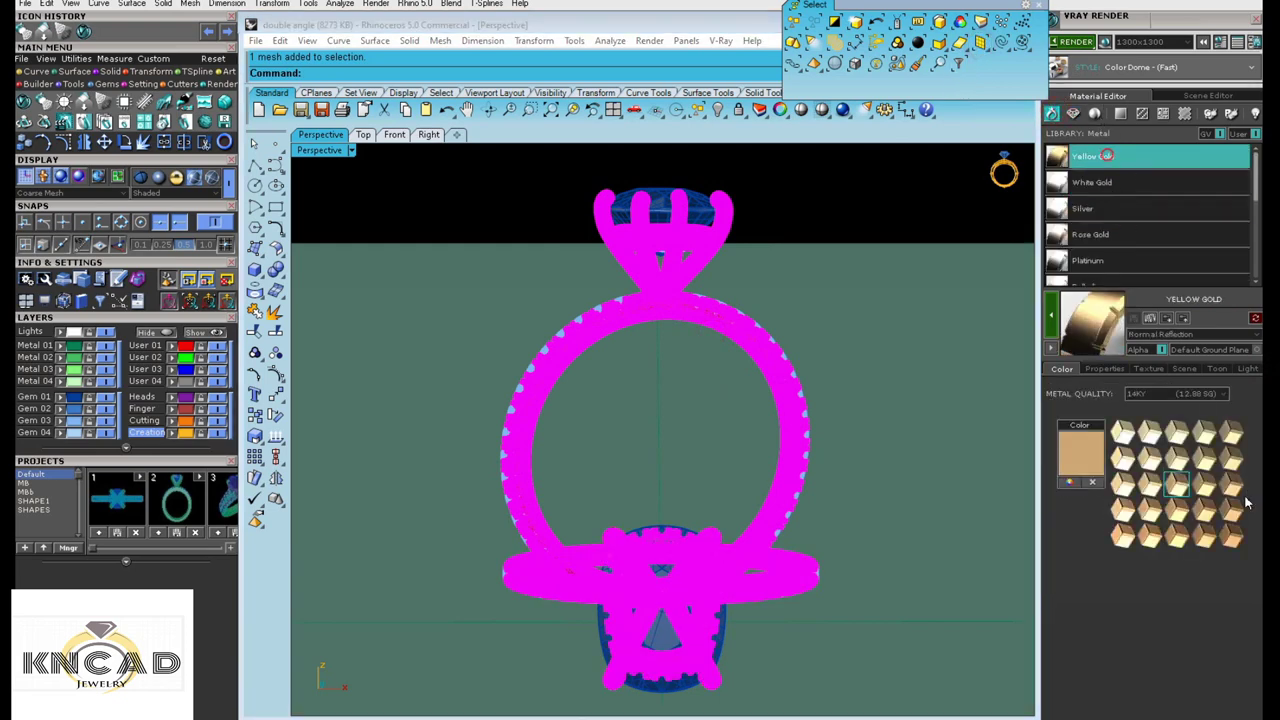
{"action": "left_click", "coordinate": [1150, 485]}
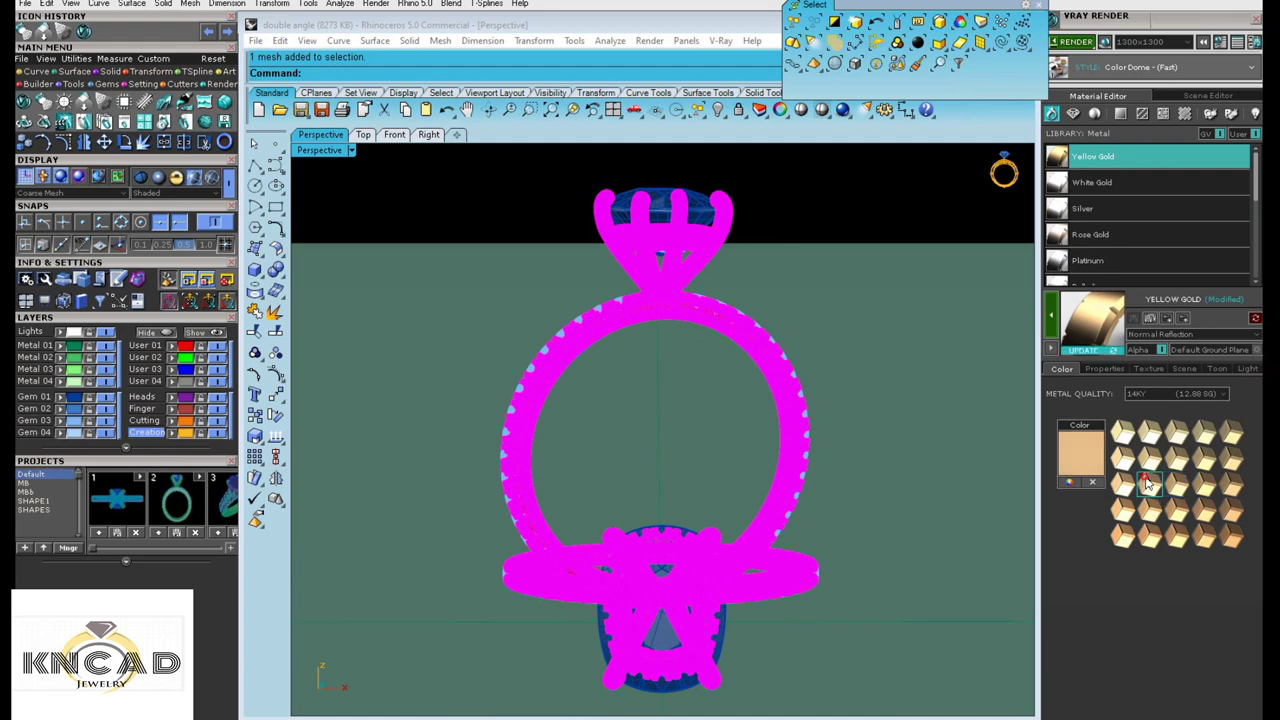
- Raise the Yellow Gold reflection to 3.0 in the V-Ray editor and start a render
{"action": "left_click", "coordinate": [1055, 320]}
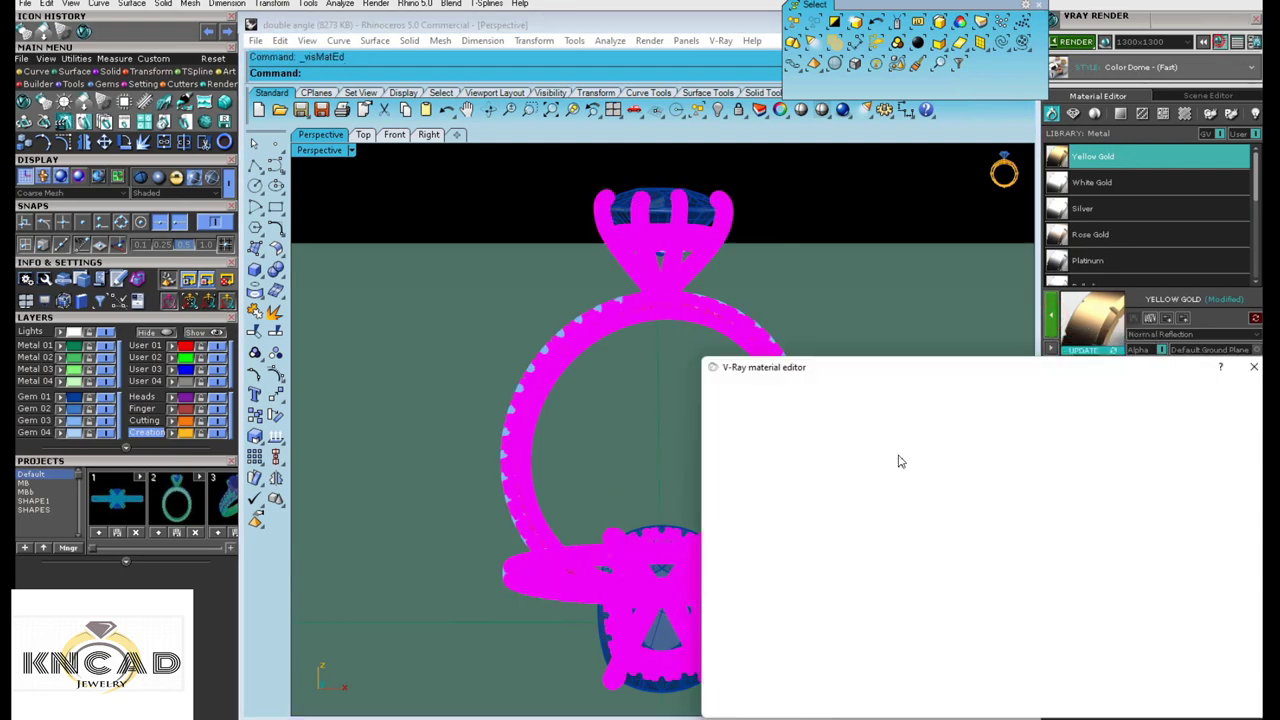
{"action": "left_click", "coordinate": [780, 647]}
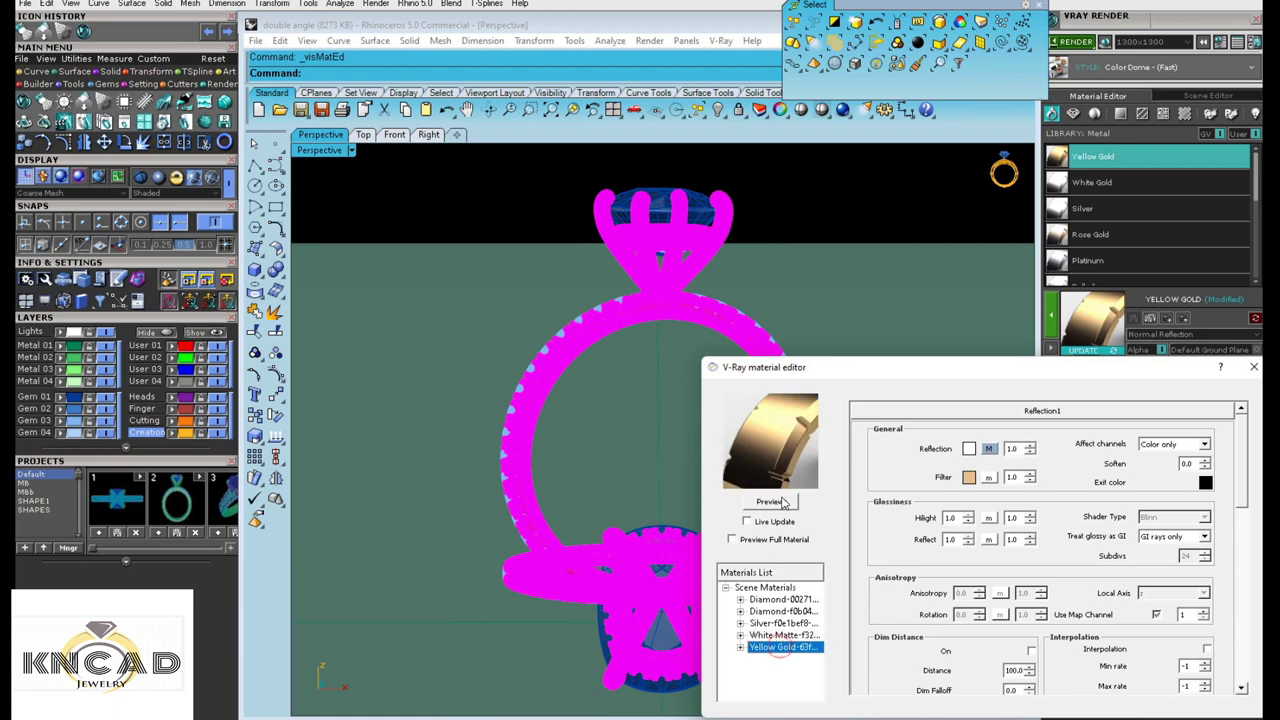
{"action": "left_click", "coordinate": [777, 500]}
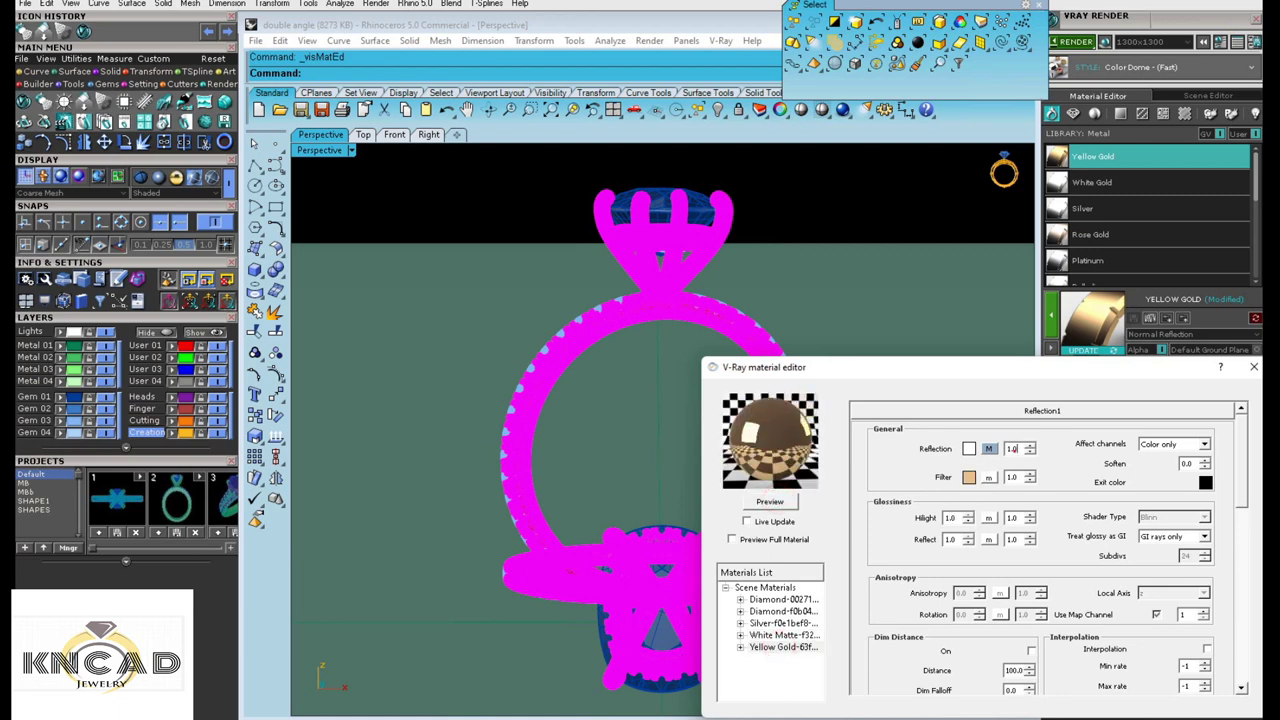
{"action": "type", "text": "1"}
{"action": "type", "text": "3"}
{"action": "left_click", "coordinate": [775, 503]}
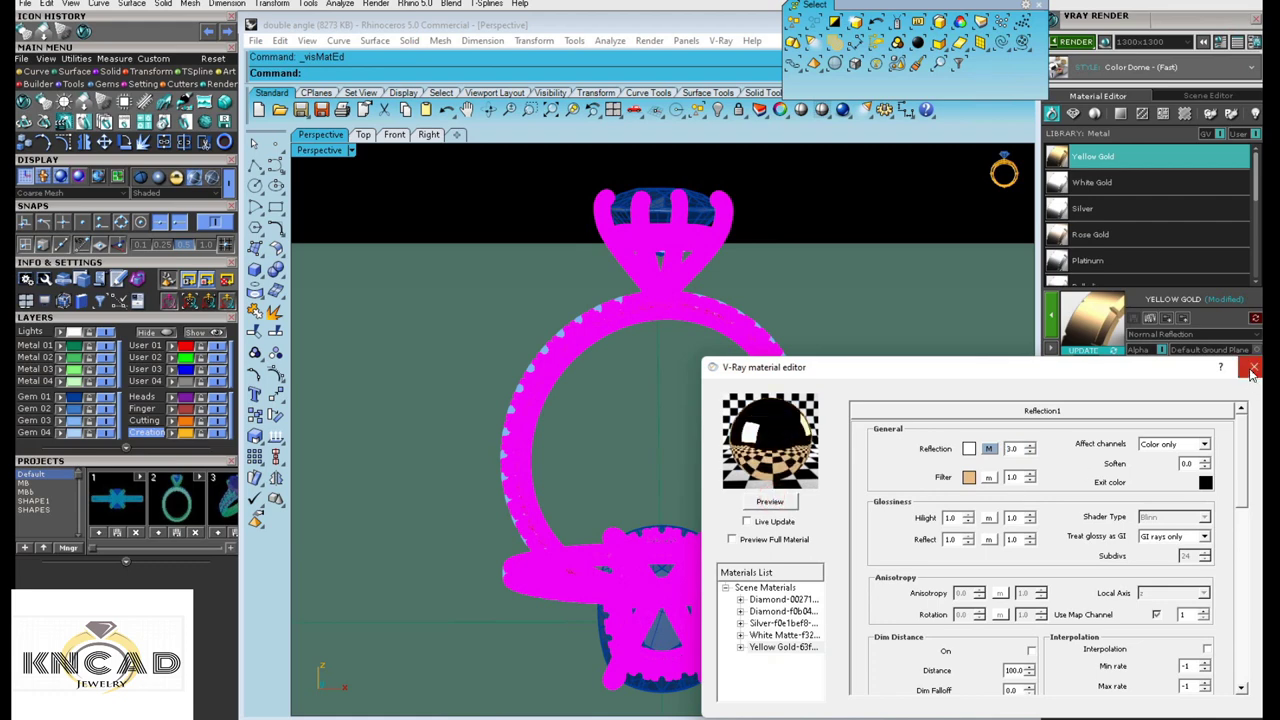
{"action": "left_click", "coordinate": [778, 647]}
{"action": "right_click", "coordinate": [778, 647]}
{"action": "left_click", "coordinate": [843, 612]}
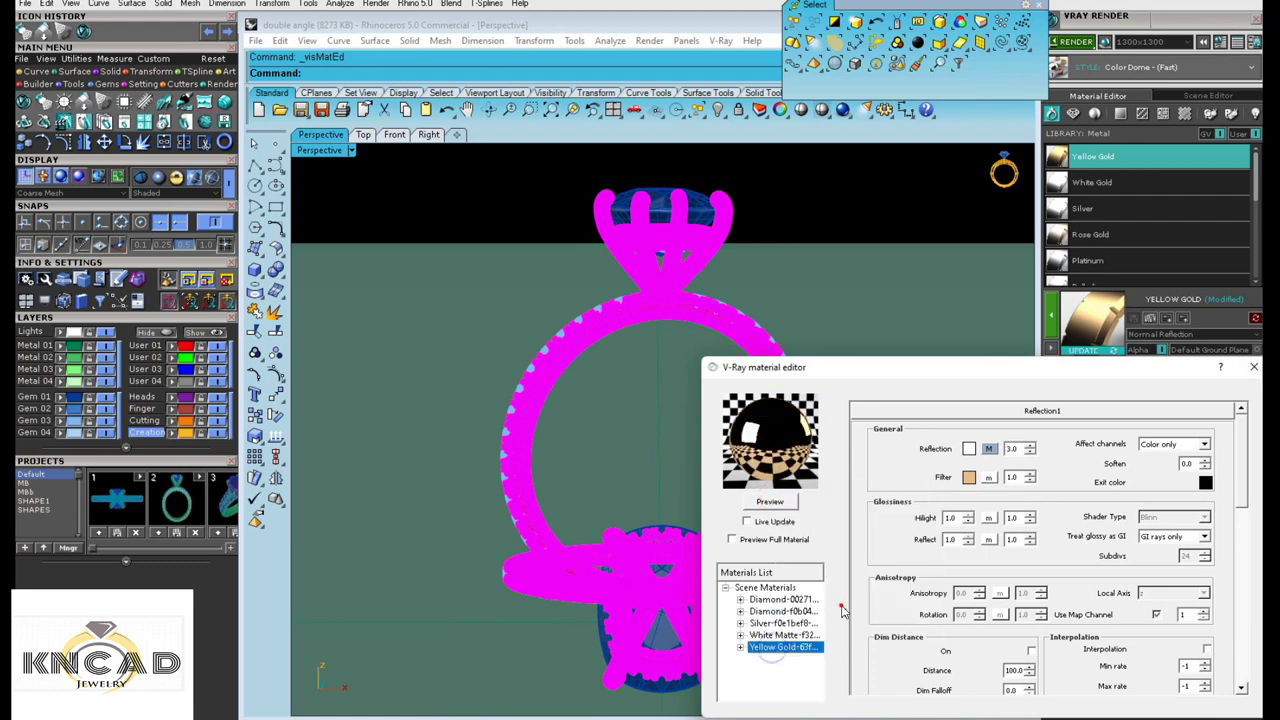
{"action": "left_click", "coordinate": [1253, 367]}
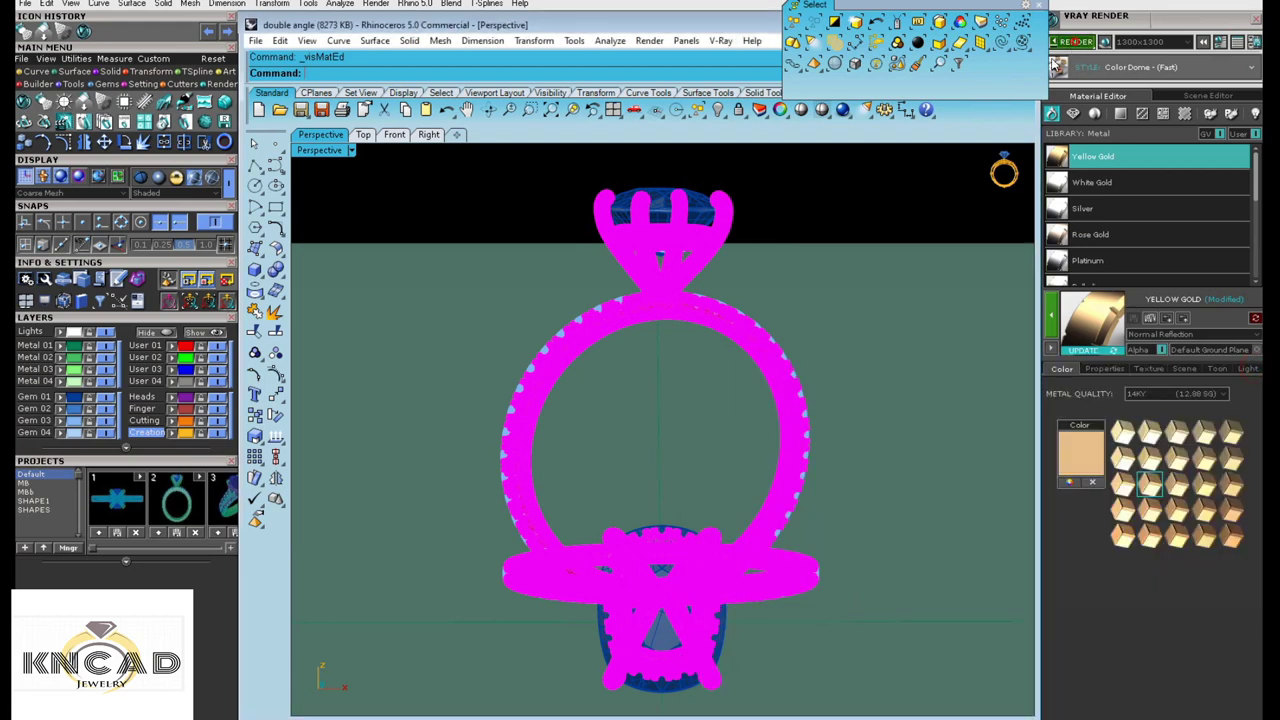
{"action": "left_click", "coordinate": [1056, 45]}
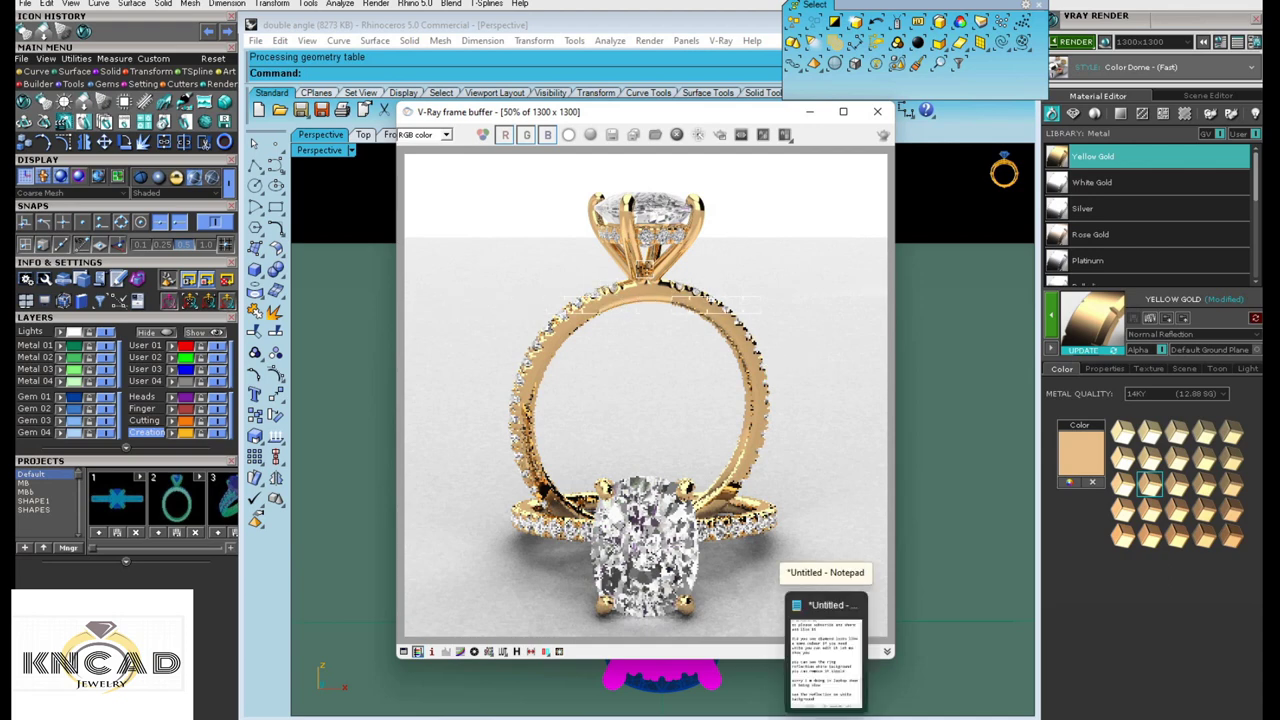
- Add the note 'did you see guys how lights reflec the metal', correcting typos along the way
{"action": "left_click", "coordinate": [825, 650]}
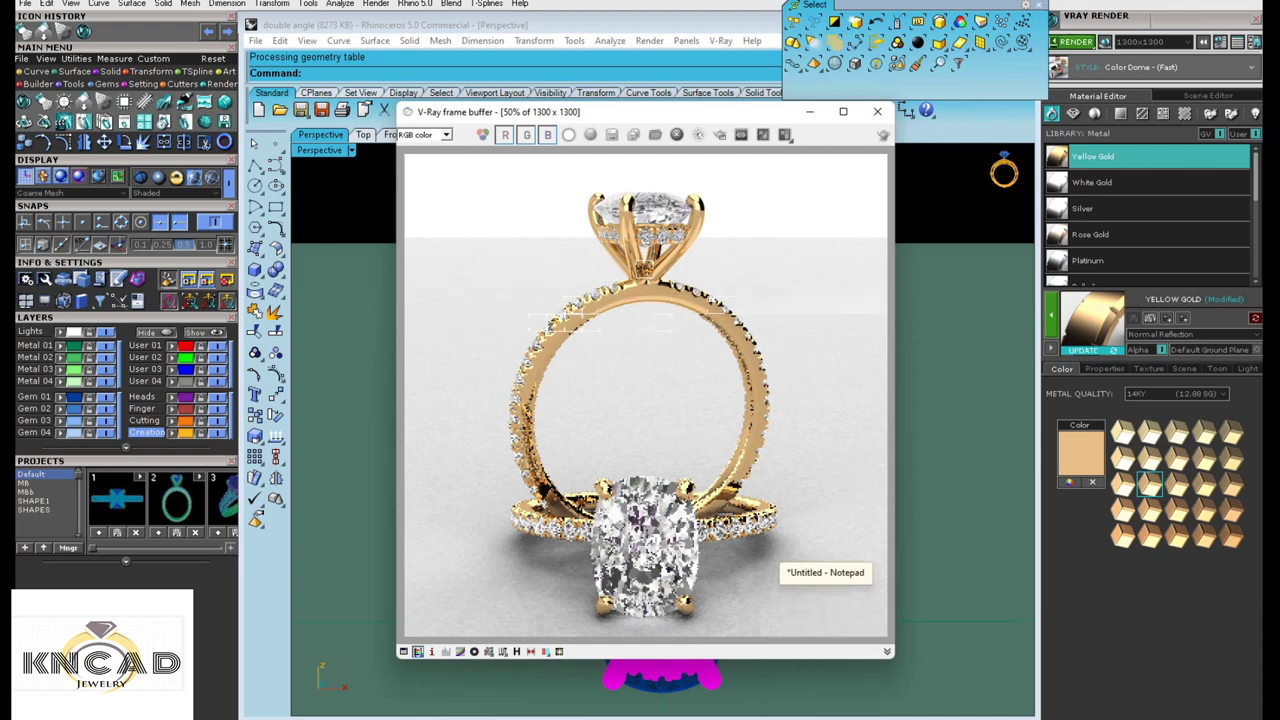
{"action": "key", "text": "Return"}
{"action": "key", "text": "Return"}
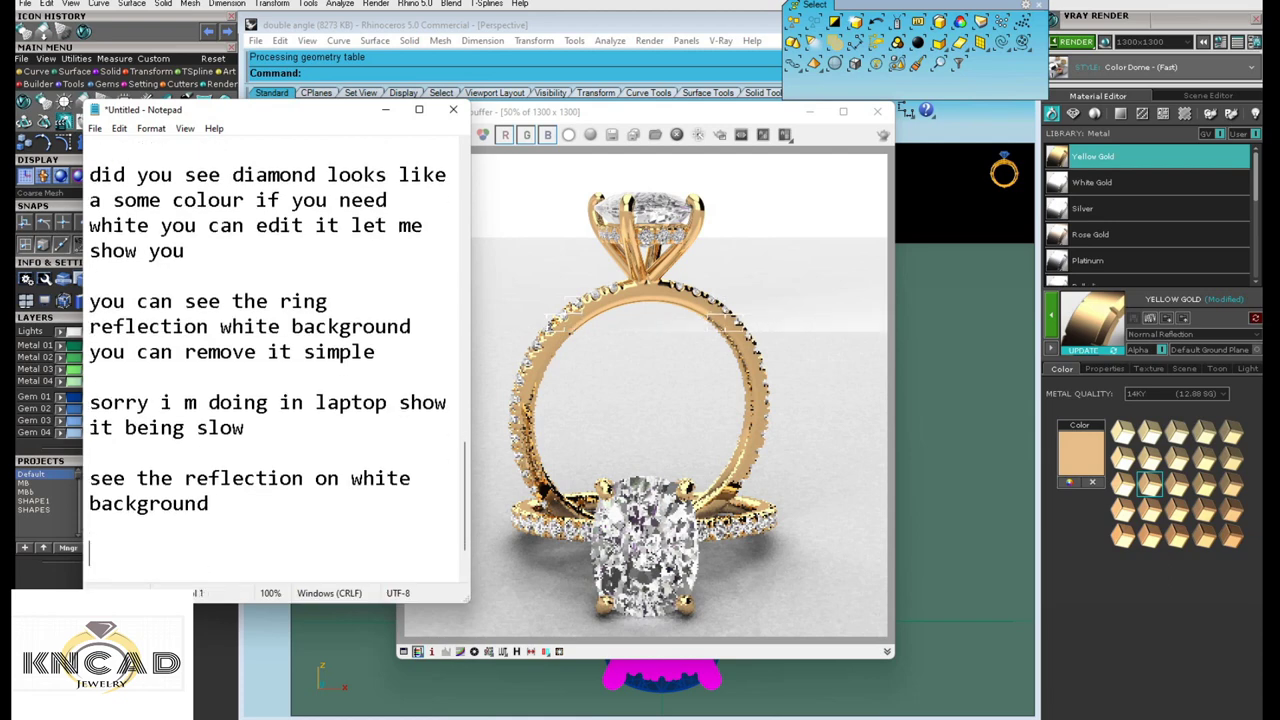
{"action": "type", "text": "did t"}
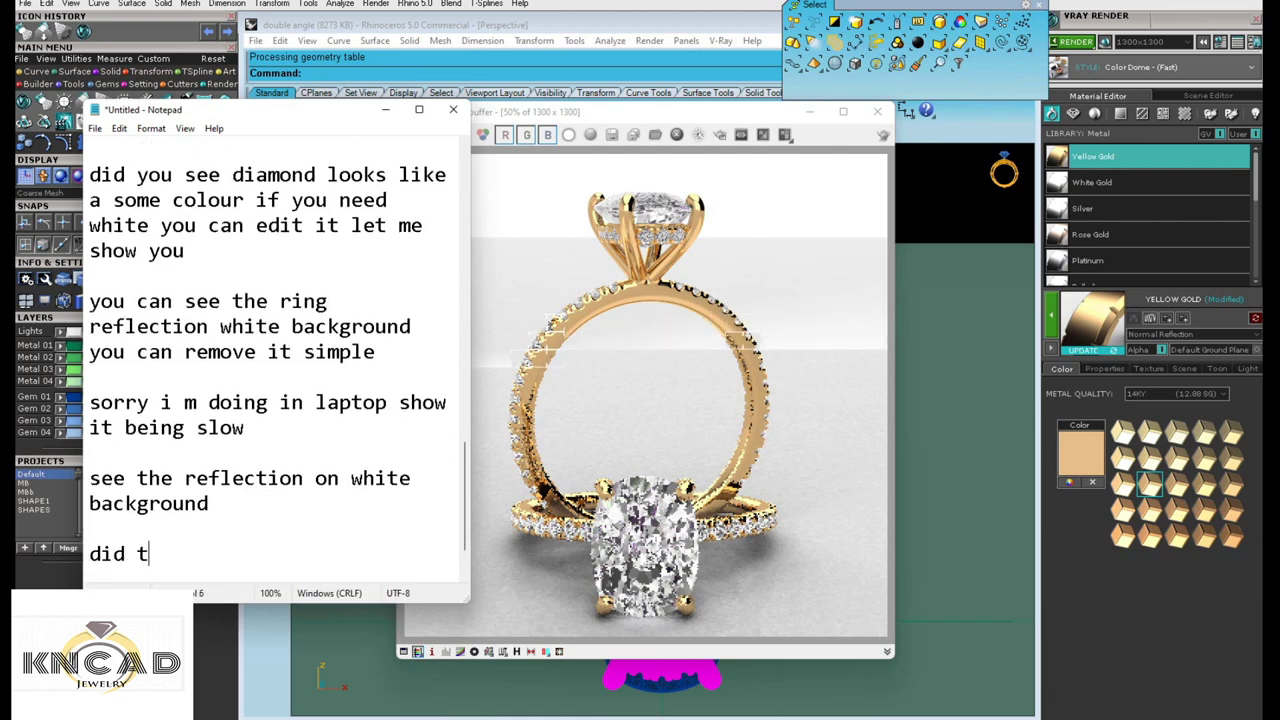
{"action": "key", "text": "BackSpace"}
{"action": "type", "text": "yio"}
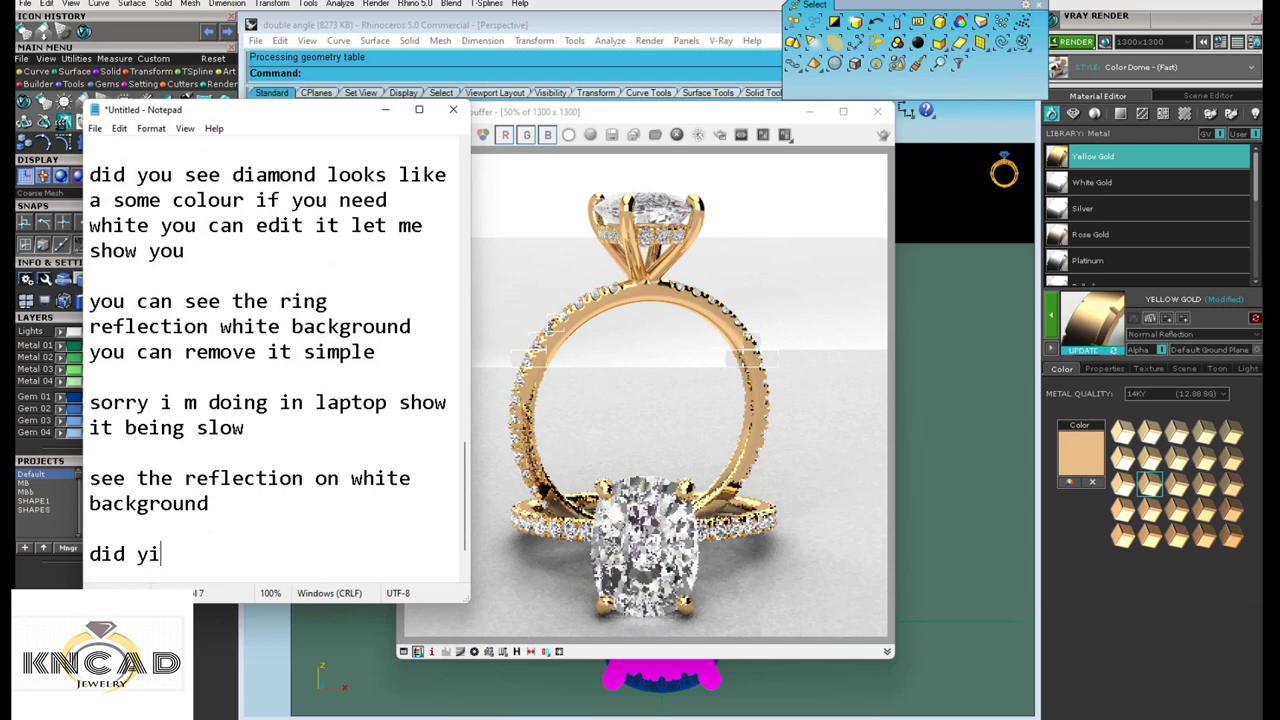
{"action": "key", "text": "BackSpace"}
{"action": "key", "text": "BackSpace"}
{"action": "type", "text": "u s"}
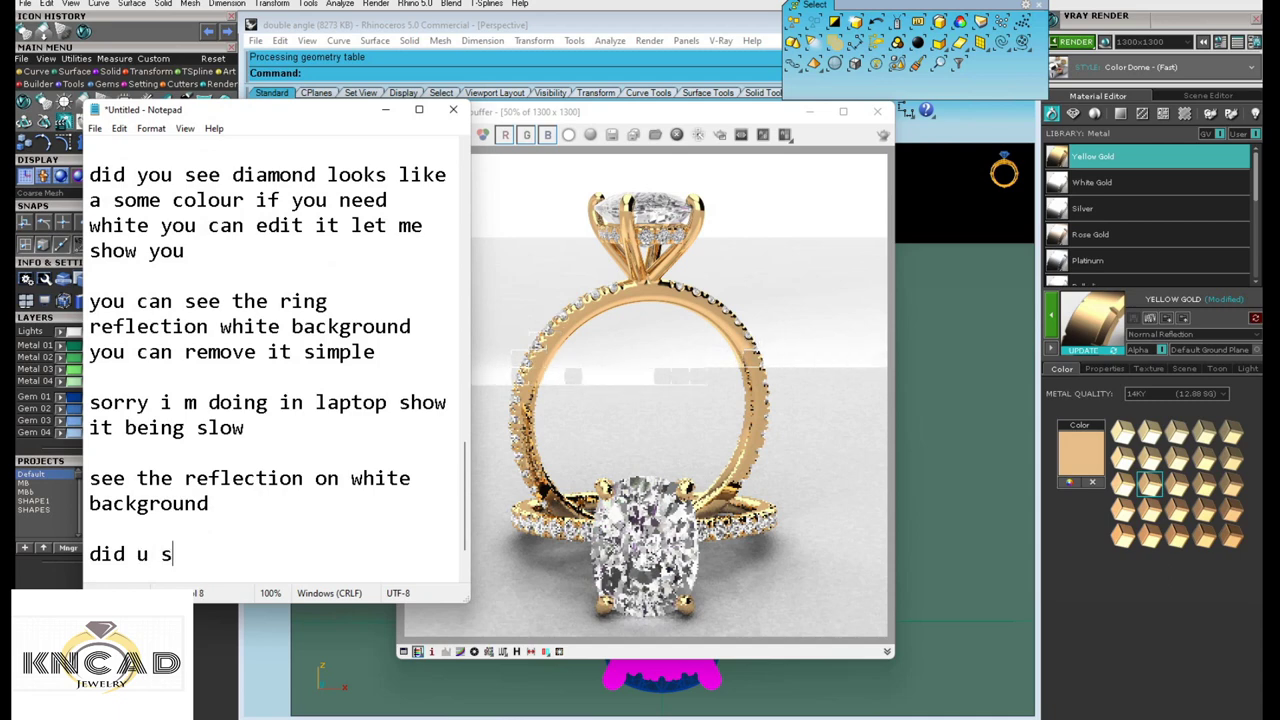
{"action": "type", "text": "ee teh"}
{"action": "key", "text": "BackSpace"}
{"action": "key", "text": "BackSpace"}
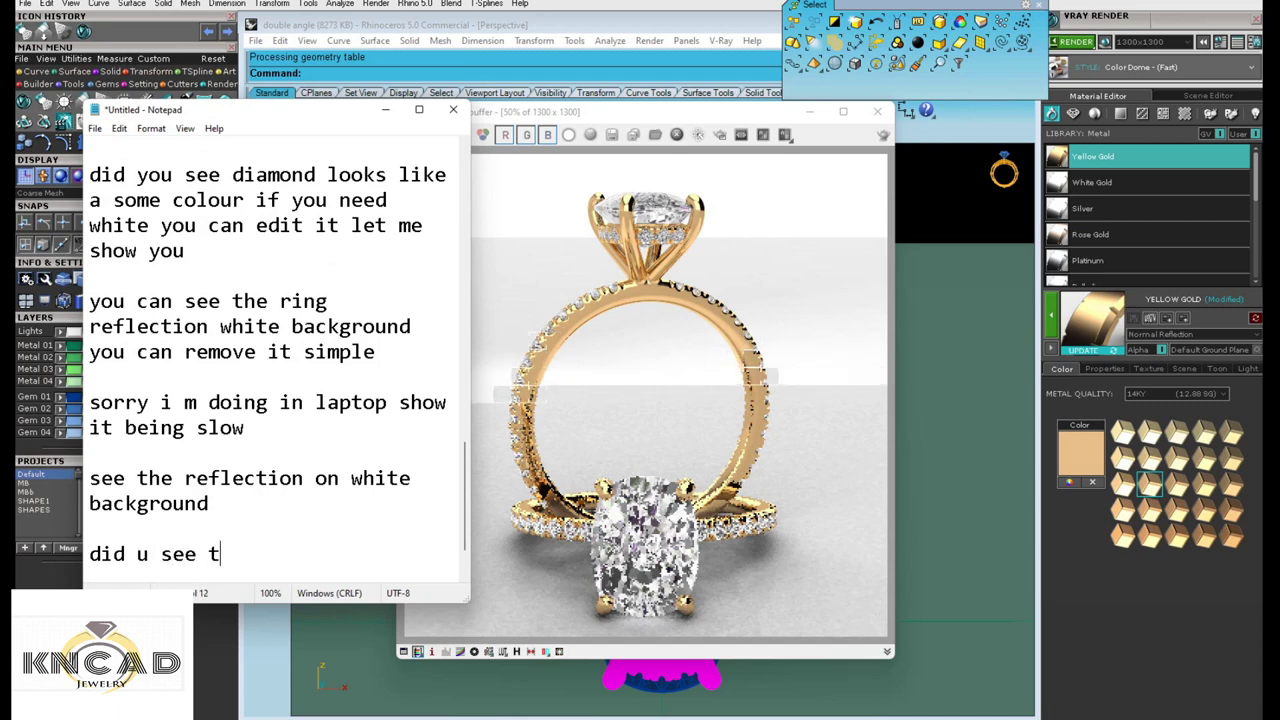
{"action": "type", "text": "he guys "}
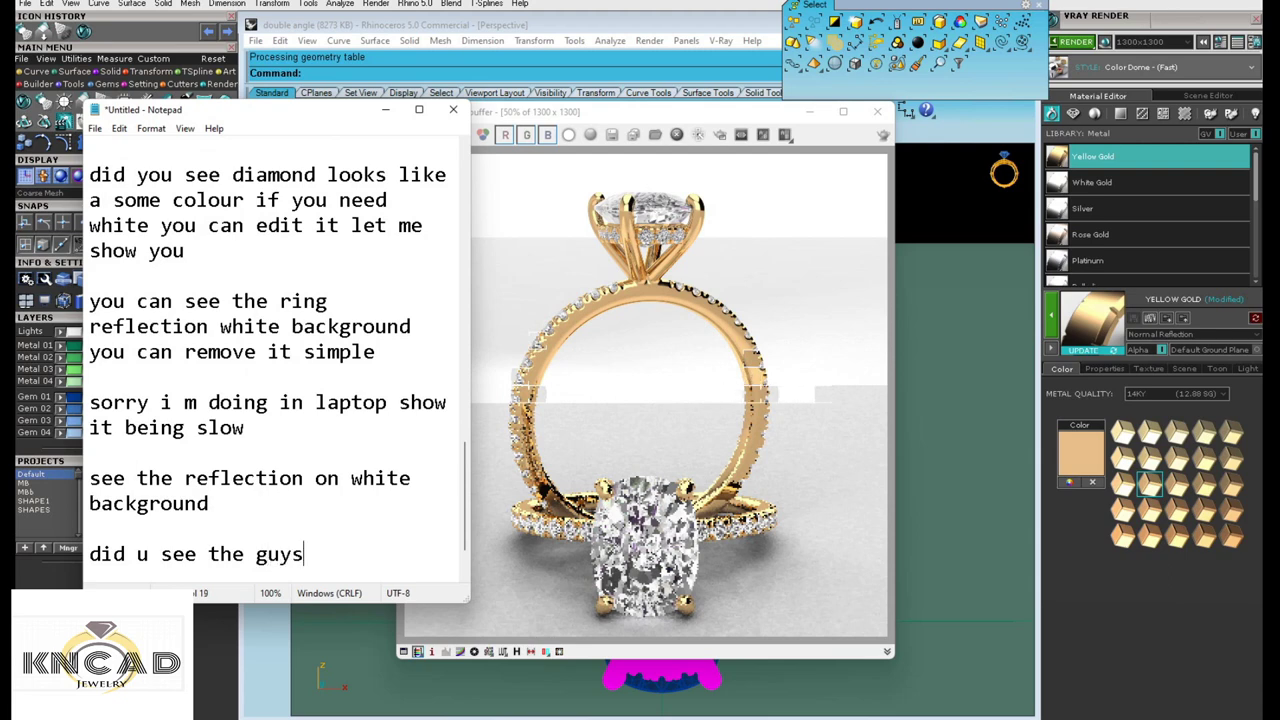
{"action": "type", "text": "how l"}
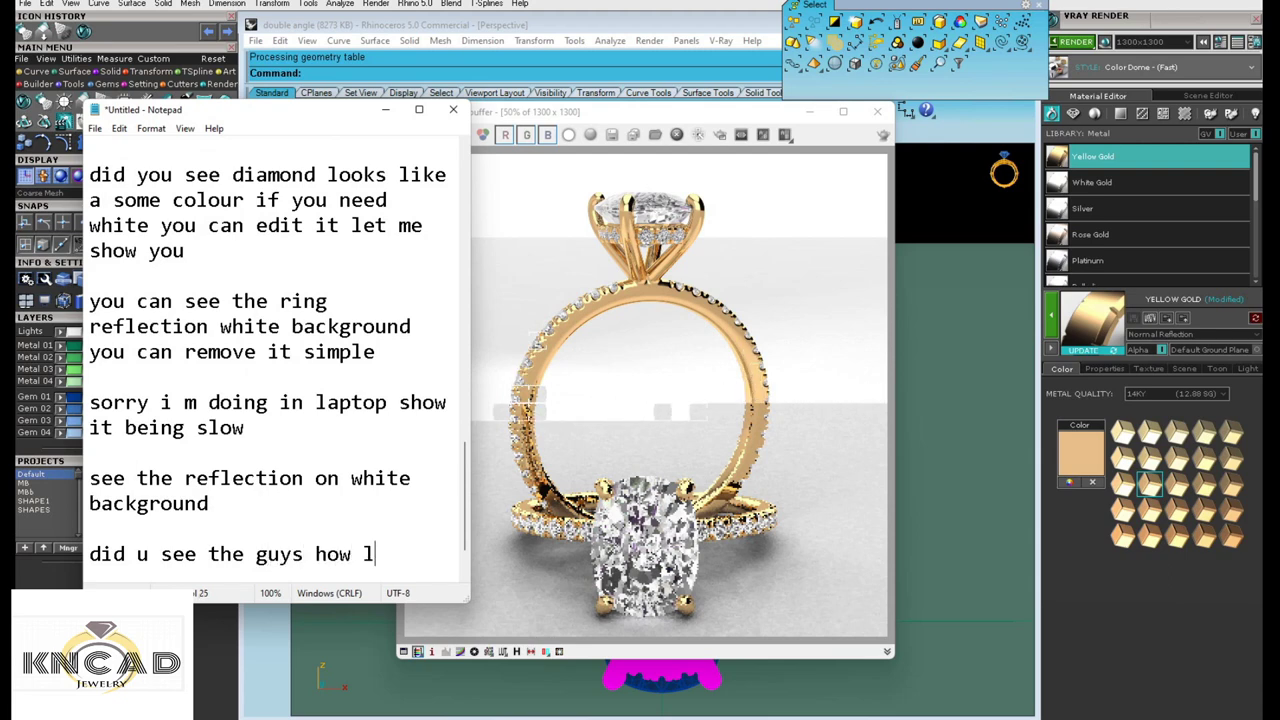
{"action": "type", "text": "ights "}
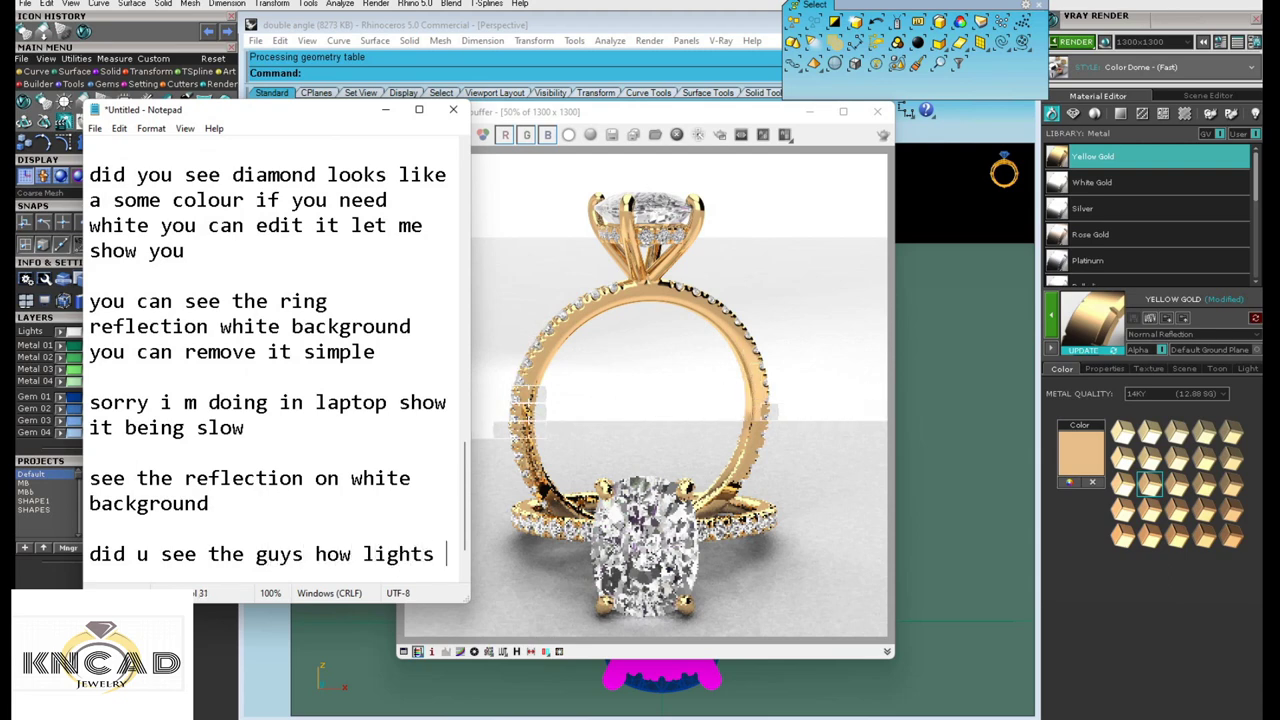
{"action": "type", "text": "re"}
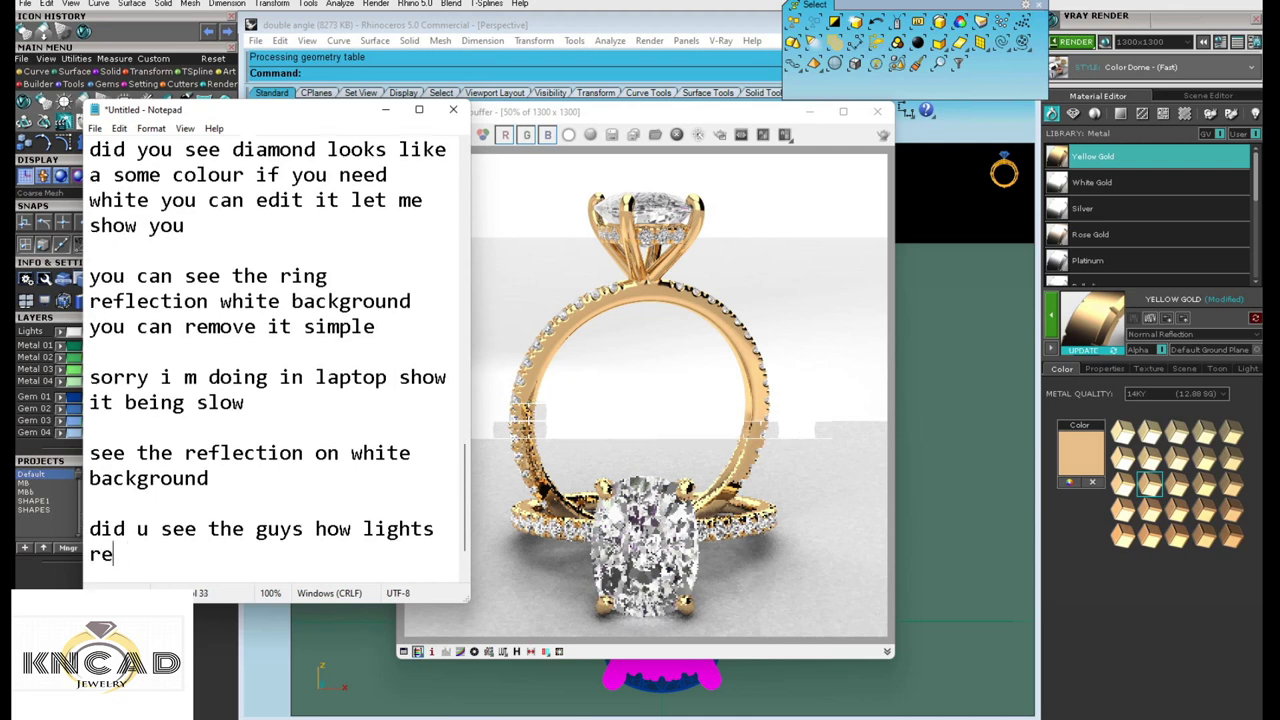
{"action": "type", "text": "flec the "}
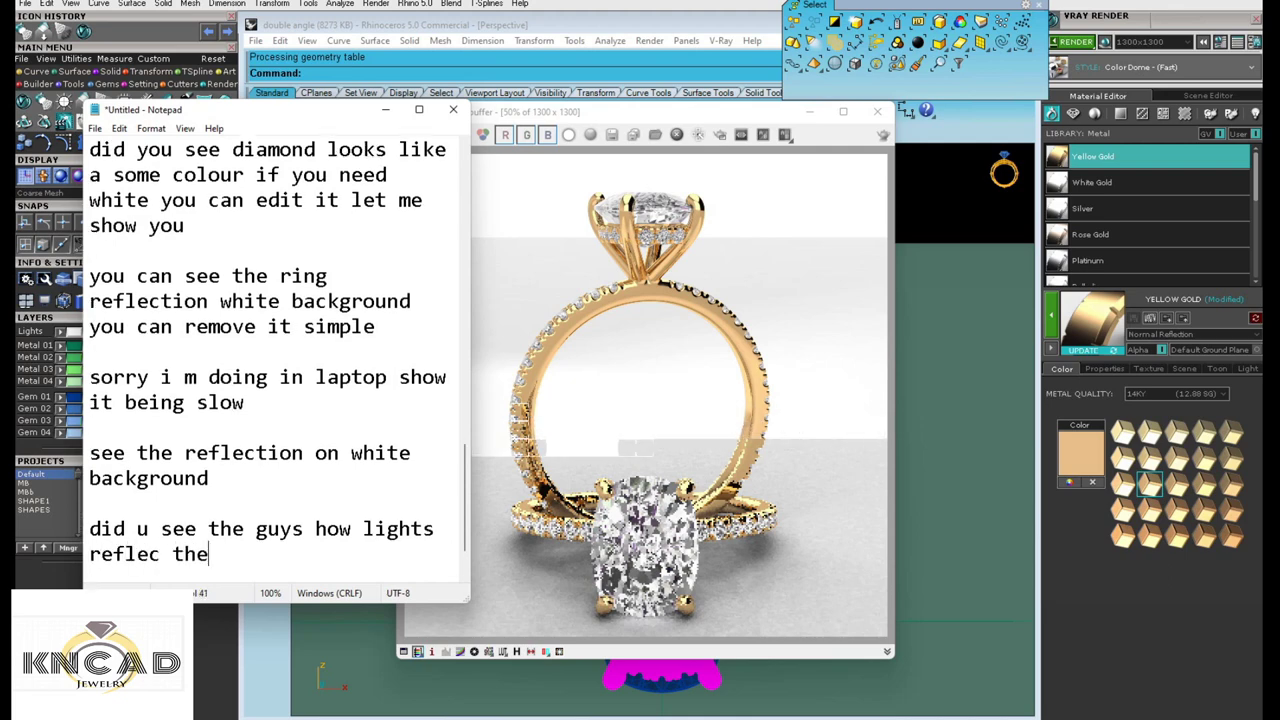
{"action": "type", "text": "me"}
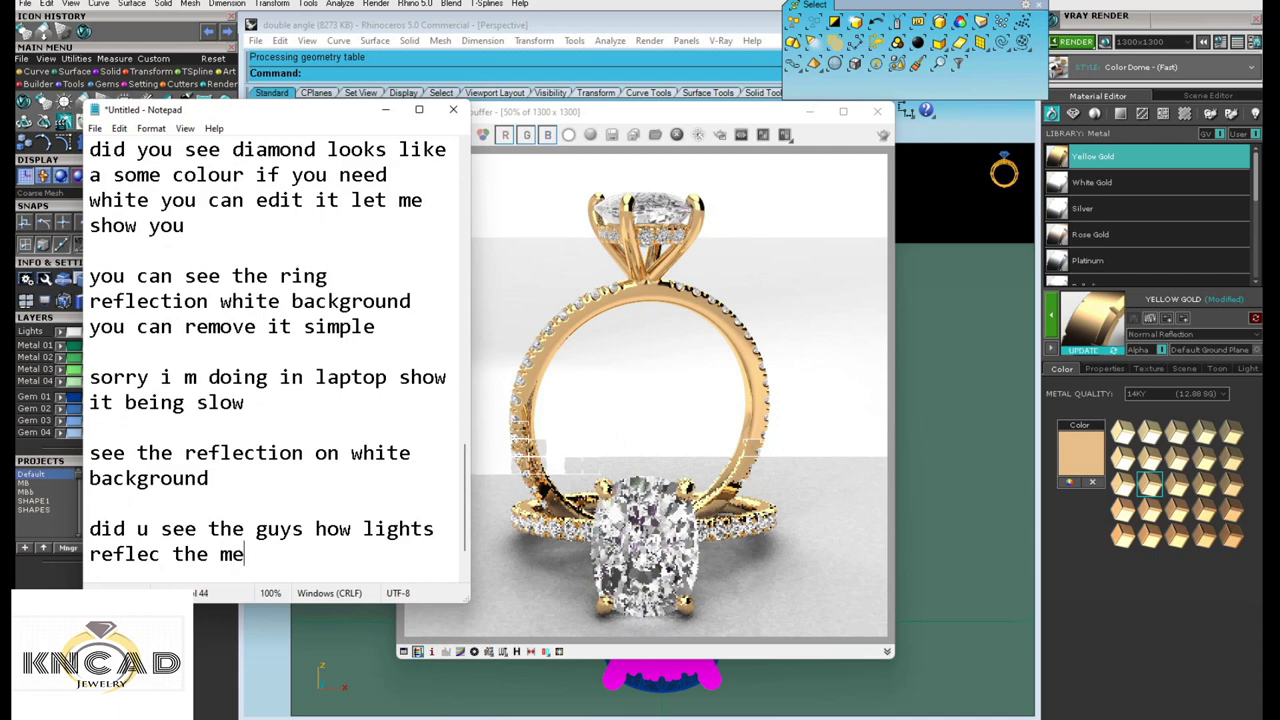
{"action": "type", "text": "tal"}
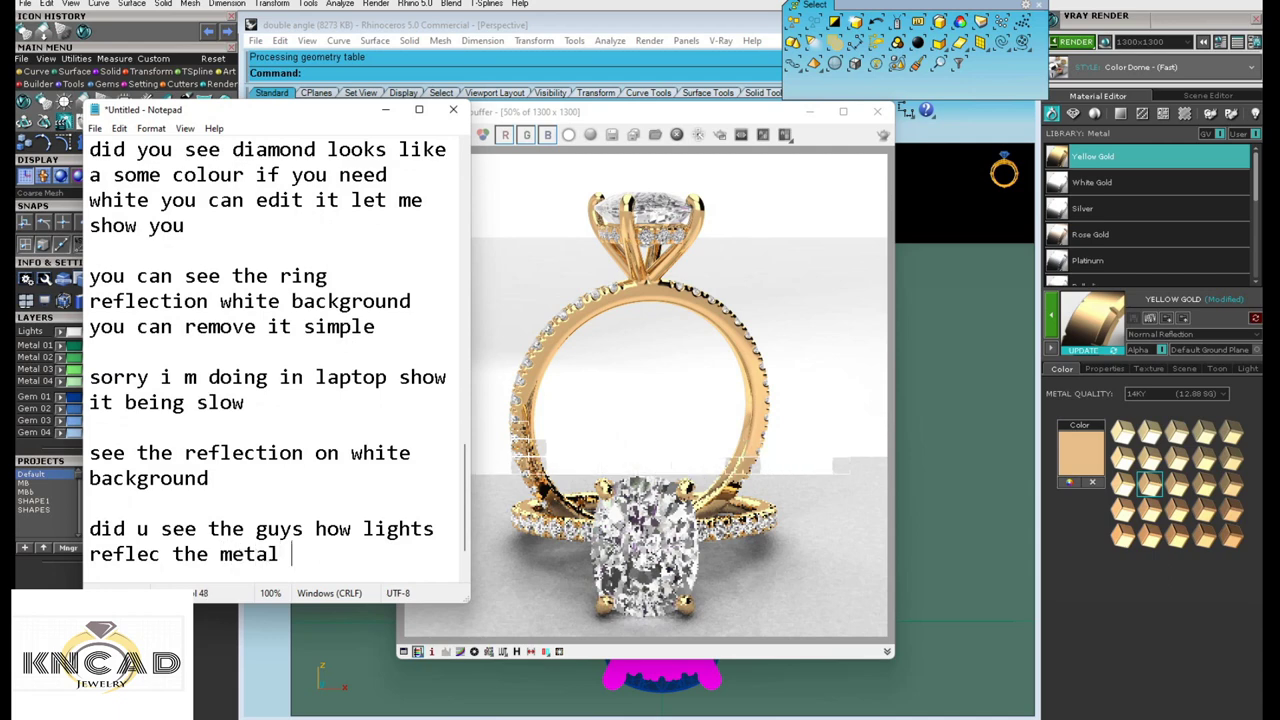
- Add a paragraph saying lighting matters most in rendering and can follow a studio setup
{"action": "key", "text": "Return"}
{"action": "key", "text": "Return"}
{"action": "type", "text": "li"}
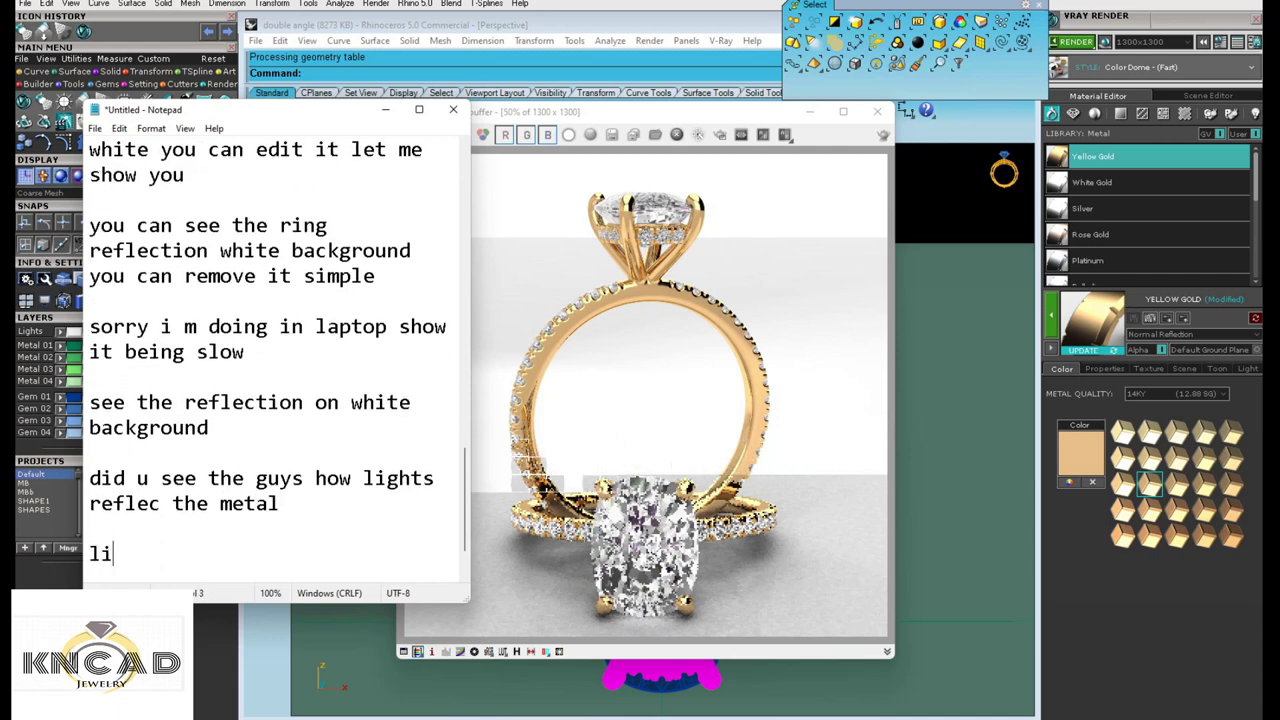
{"action": "type", "text": "gh"}
{"action": "key", "text": "BackSpace"}
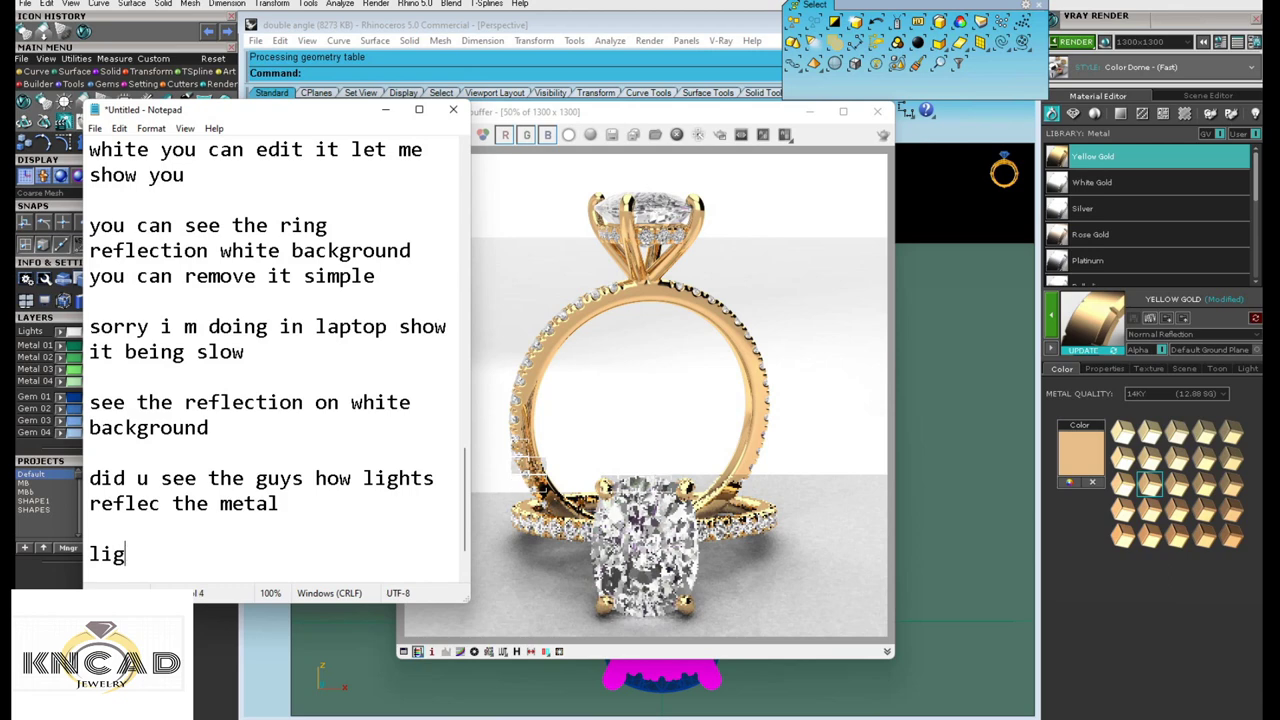
{"action": "type", "text": "hting i s"}
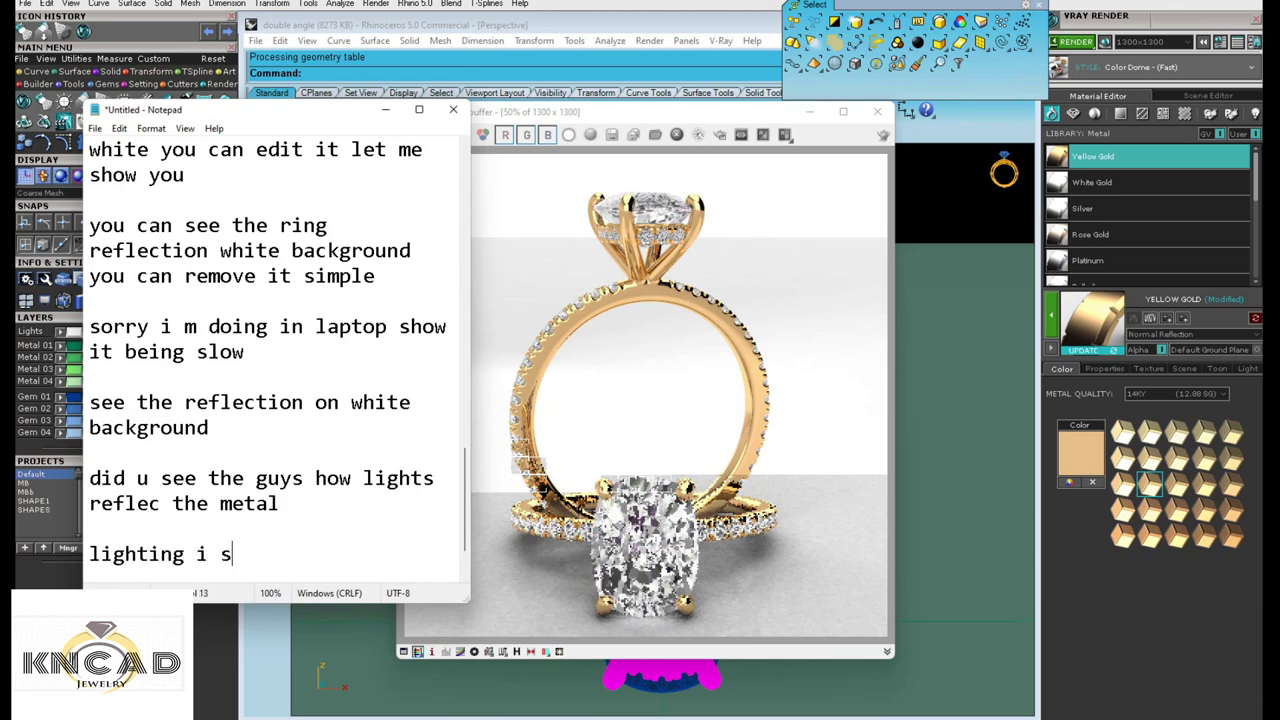
{"action": "key", "text": "BackSpace"}
{"action": "key", "text": "BackSpace"}
{"action": "key", "text": "BackSpace"}
{"action": "type", "text": "s"}
{"action": "key", "text": "BackSpace"}
{"action": "type", "text": "is"}
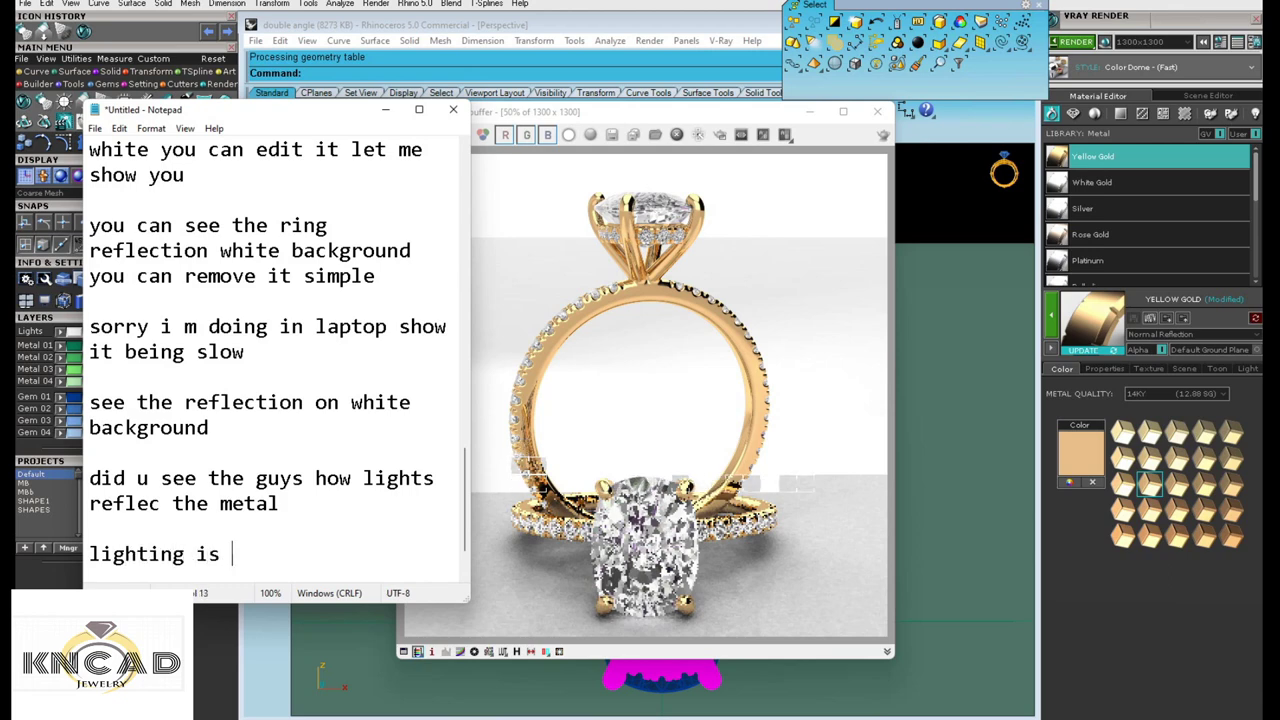
{"action": "type", "text": " the im"}
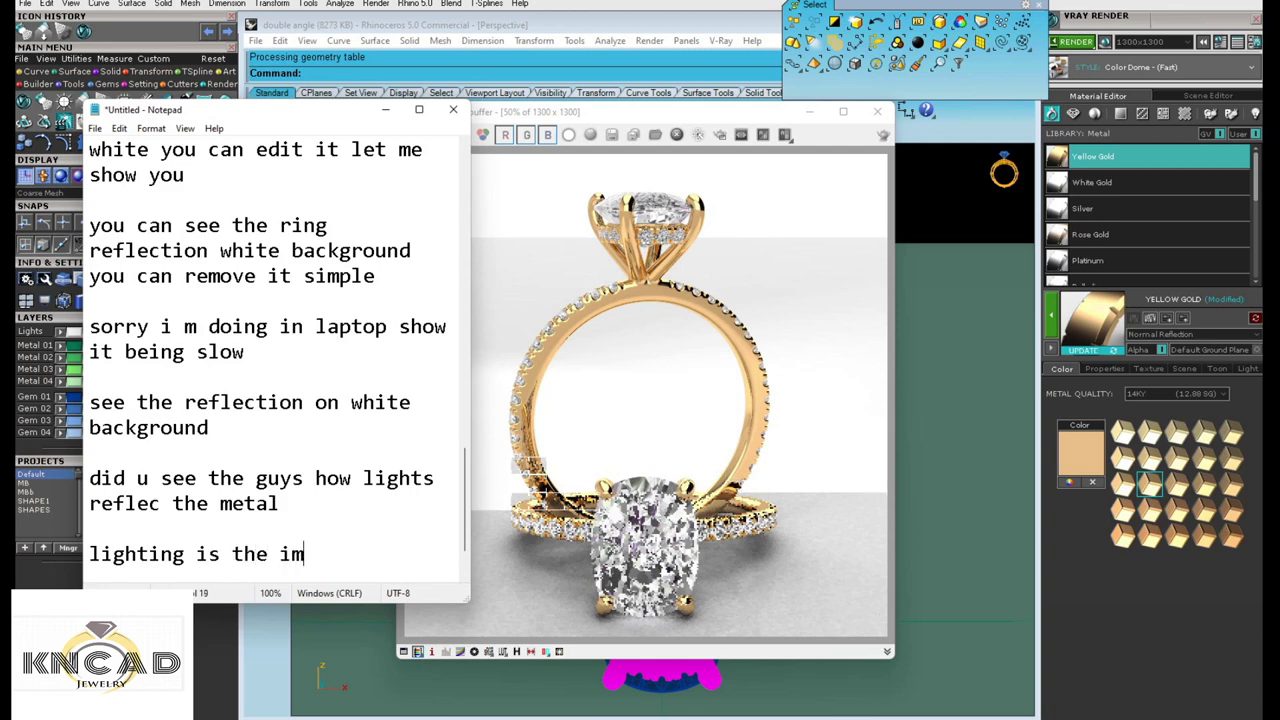
{"action": "type", "text": "portant t"}
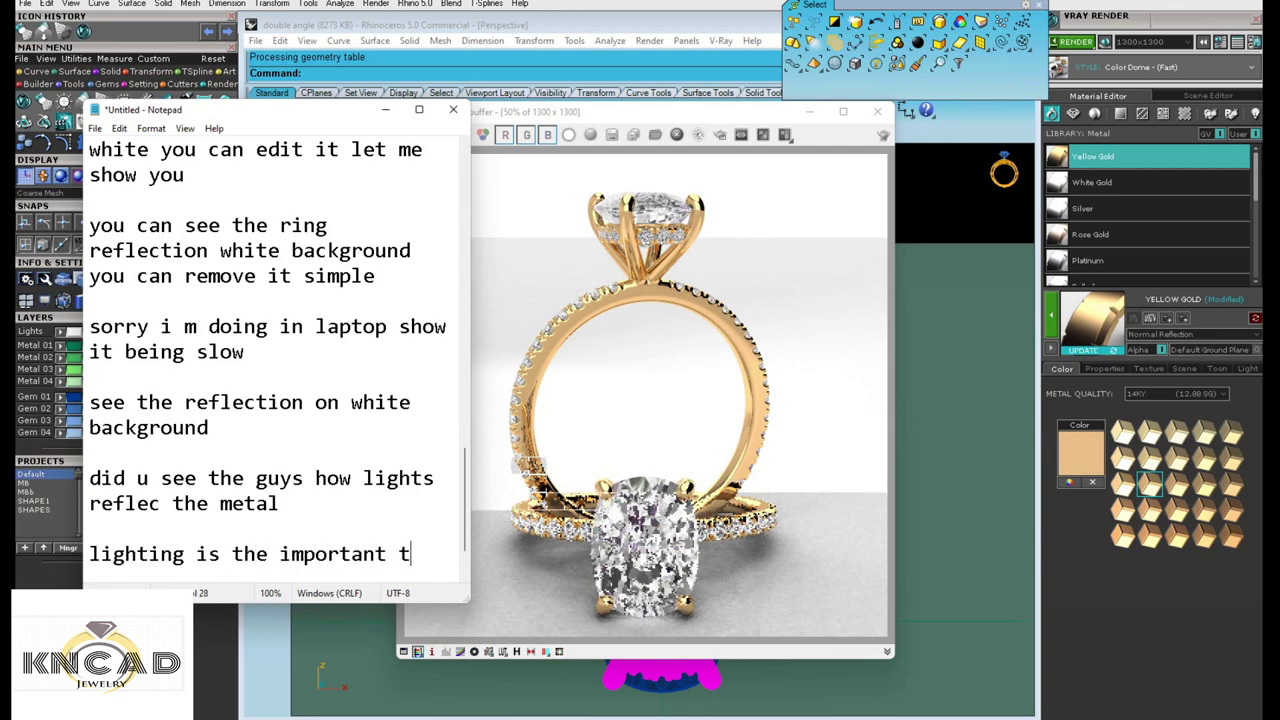
{"action": "key", "text": "BackSpace"}
{"action": "type", "text": "par"}
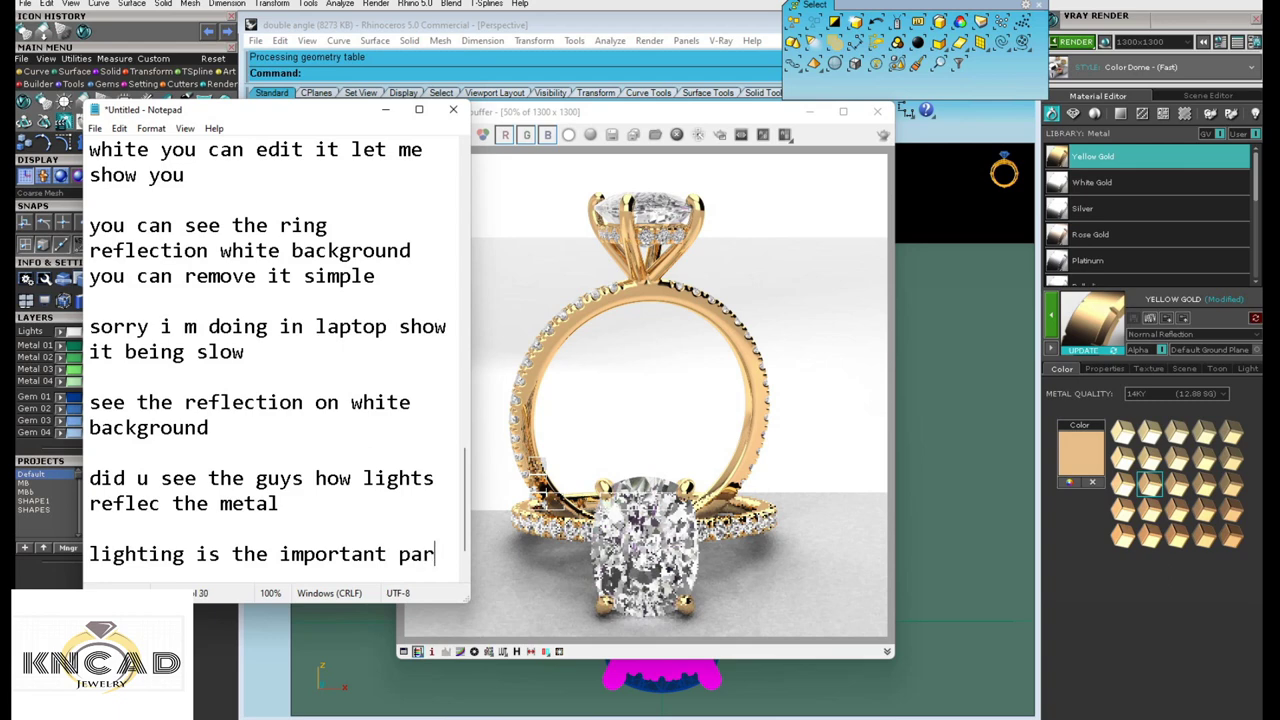
{"action": "type", "text": "tsin "}
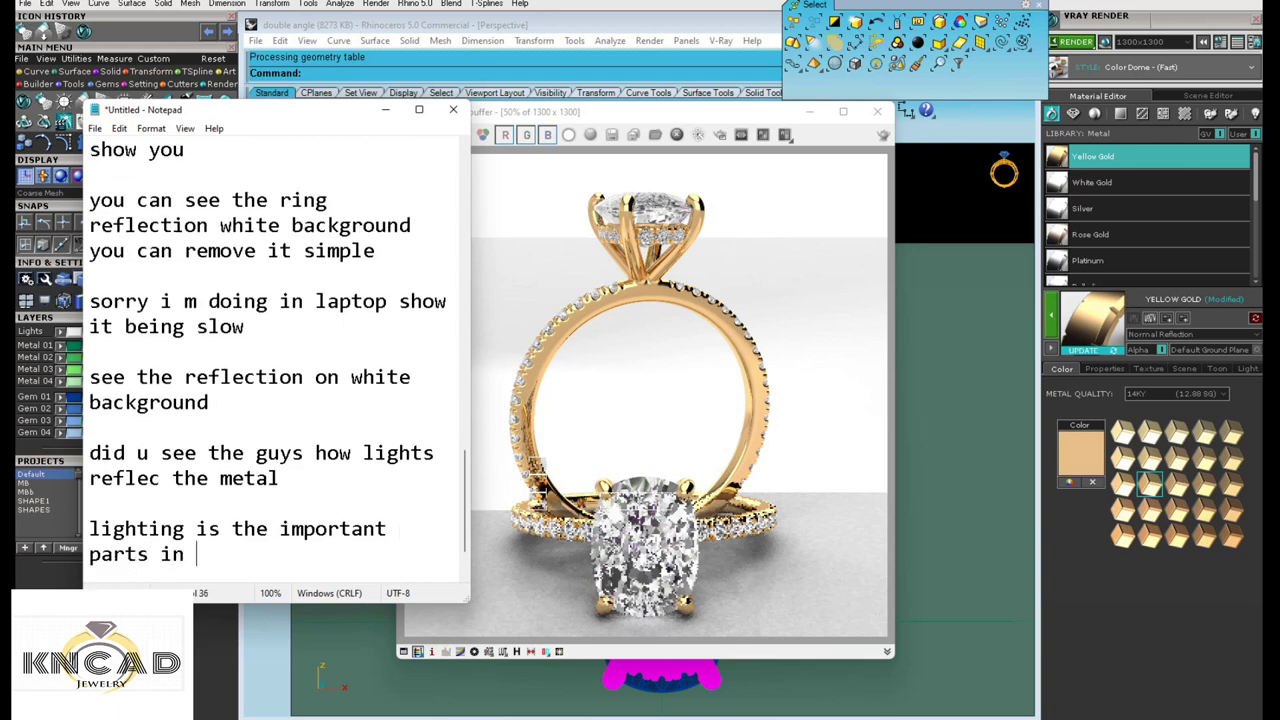
{"action": "type", "text": "rendering "}
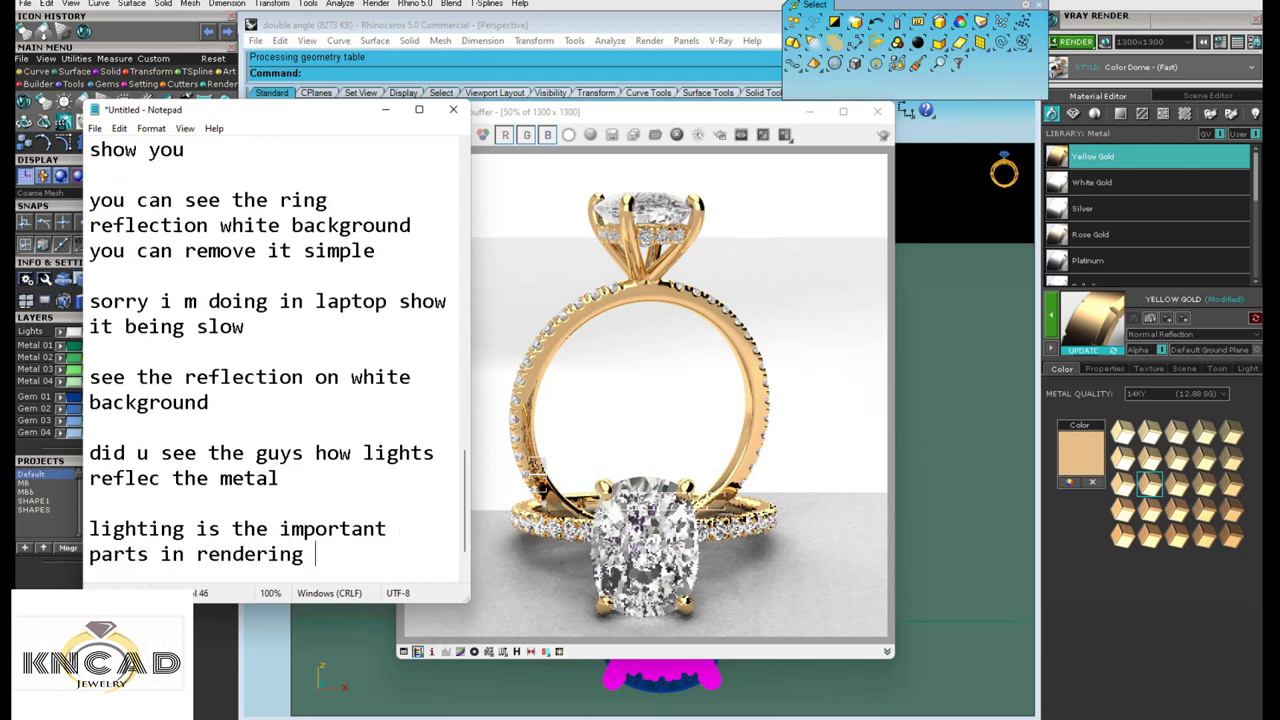
{"action": "type", "text": "s"}
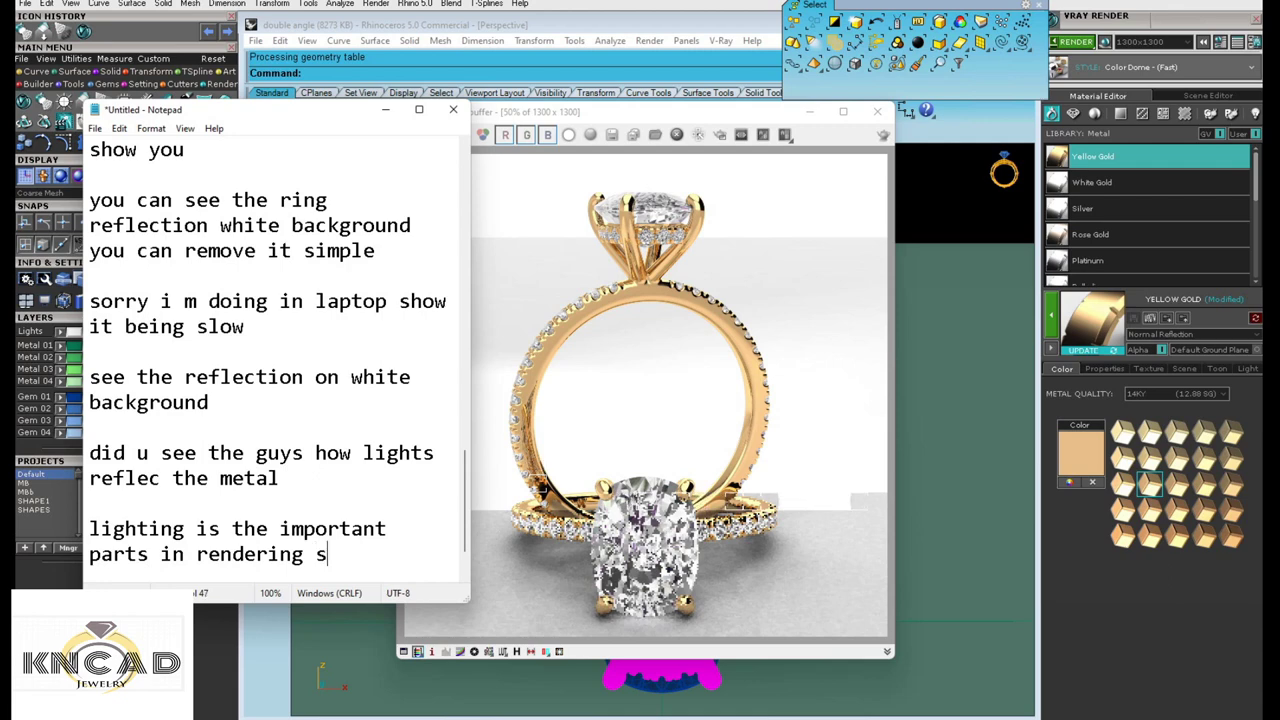
{"action": "key", "text": "BackSpace"}
{"action": "type", "text": "you can "}
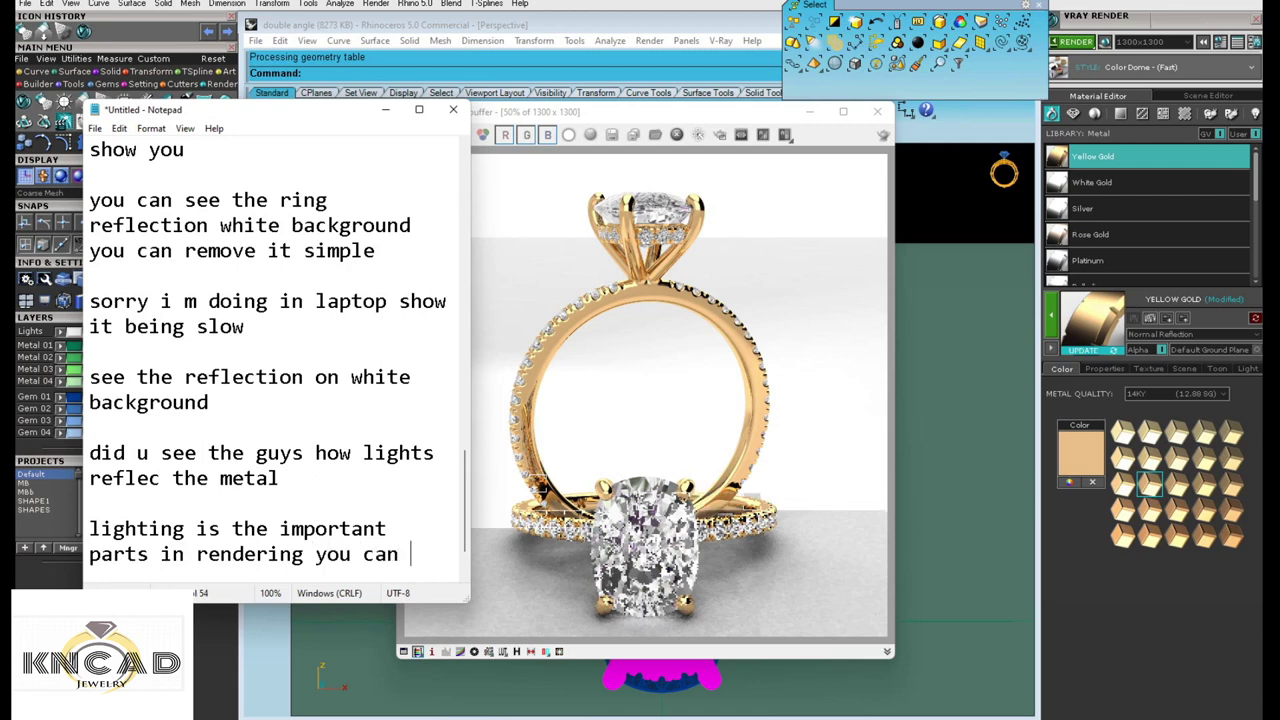
{"action": "type", "text": "set accor"}
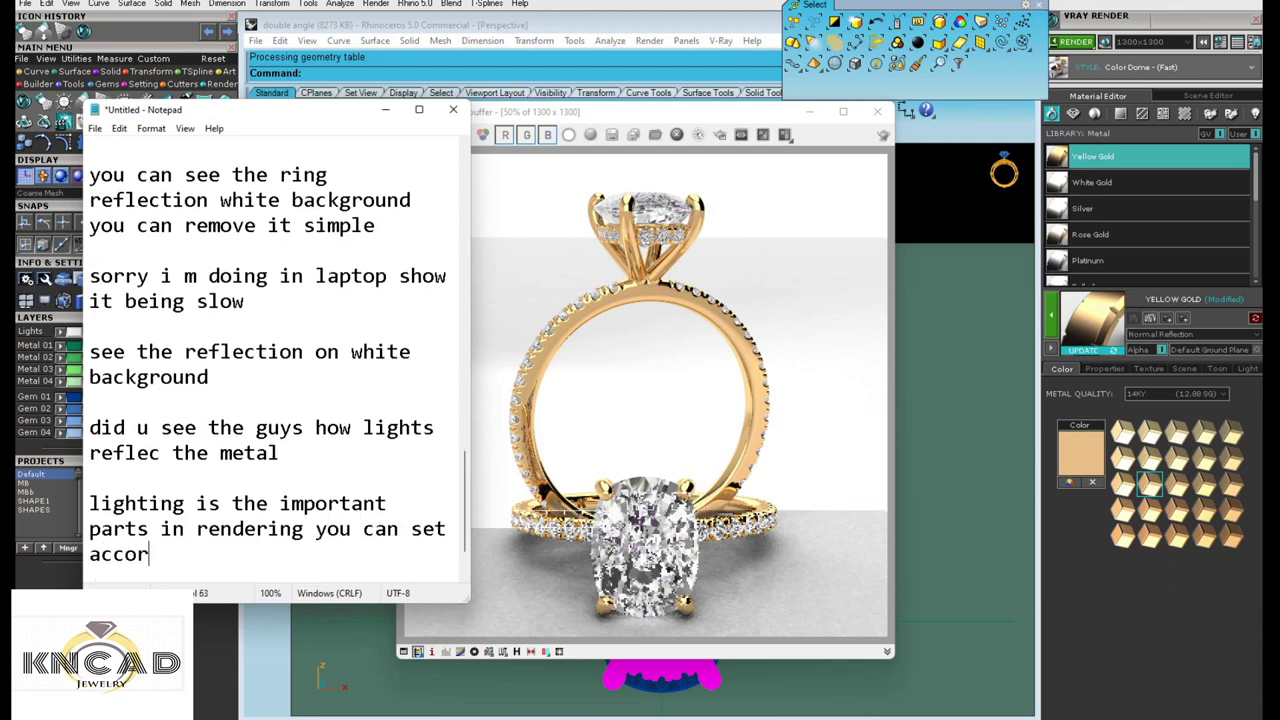
{"action": "type", "text": "d"}
{"action": "type", "text": "ing to st"}
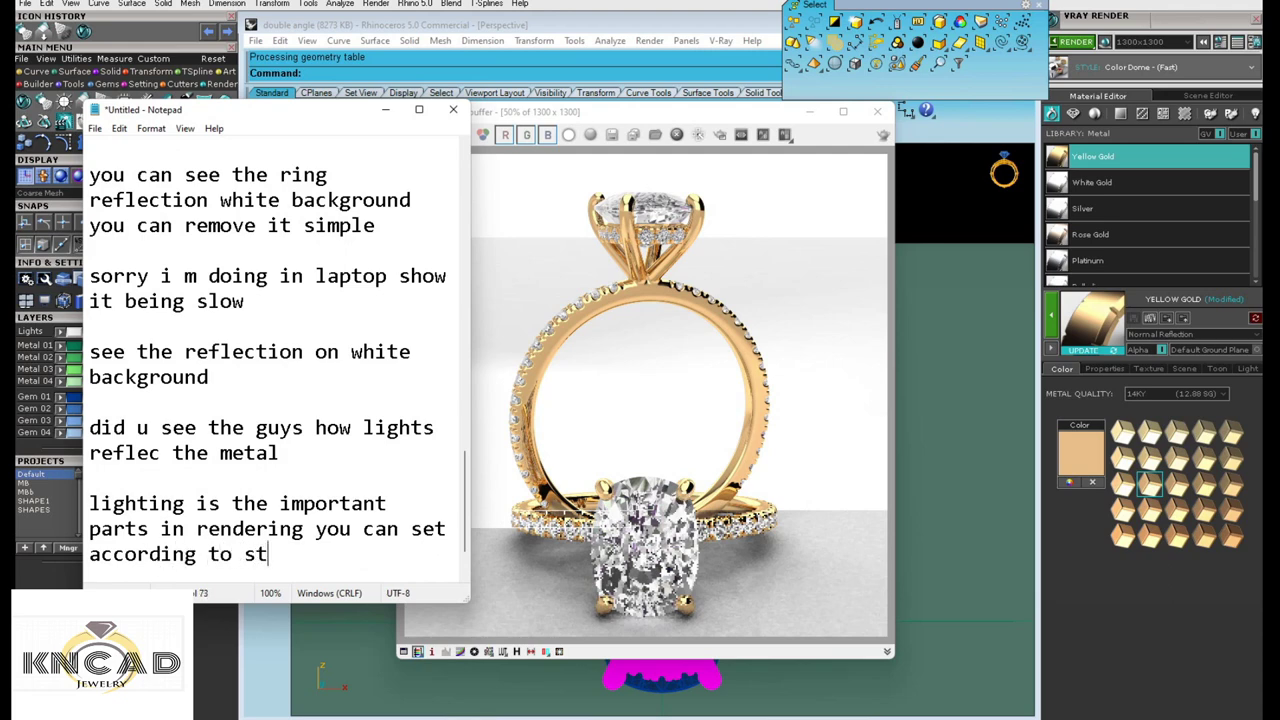
{"action": "type", "text": "udio se"}
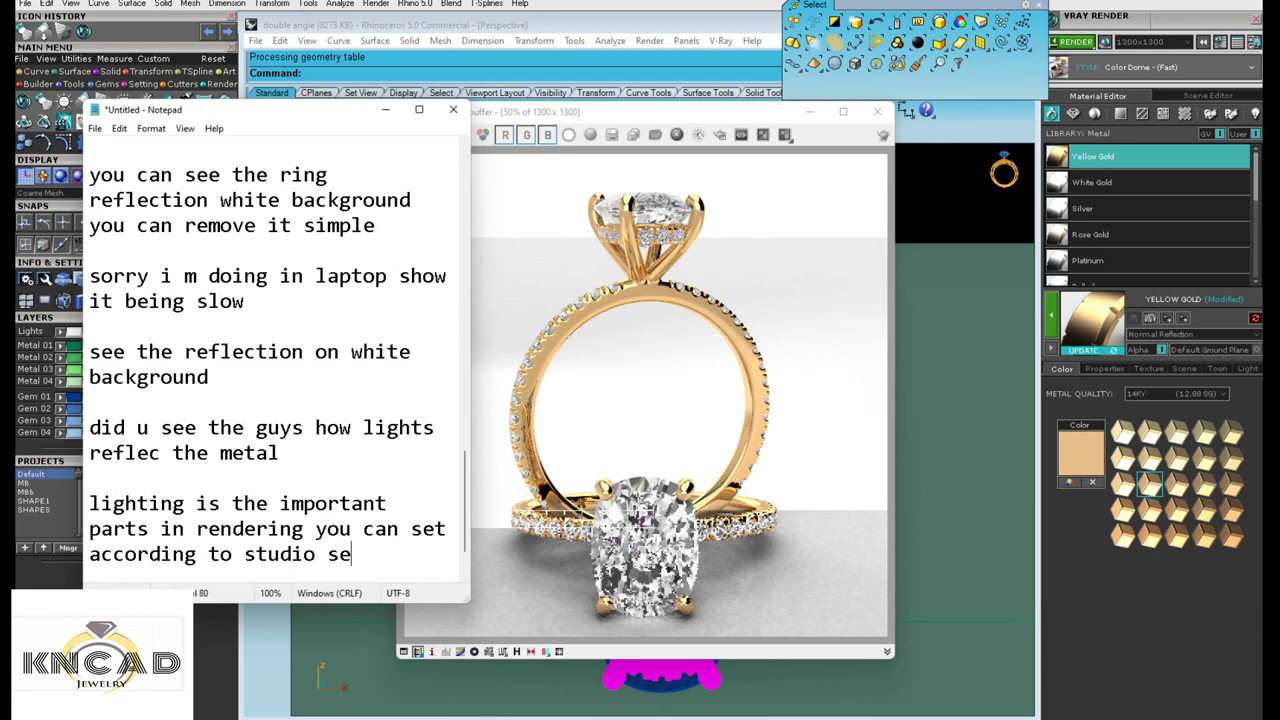
{"action": "type", "text": "tup an"}
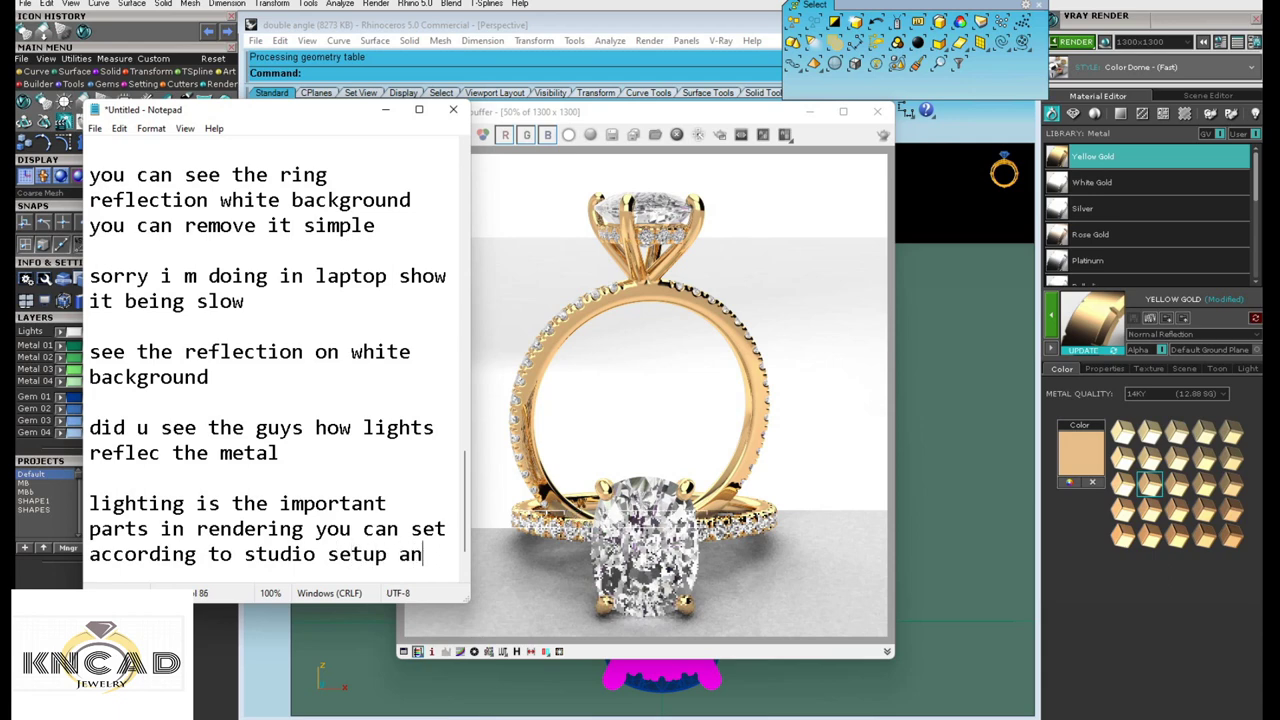
{"action": "type", "text": "d save the"}
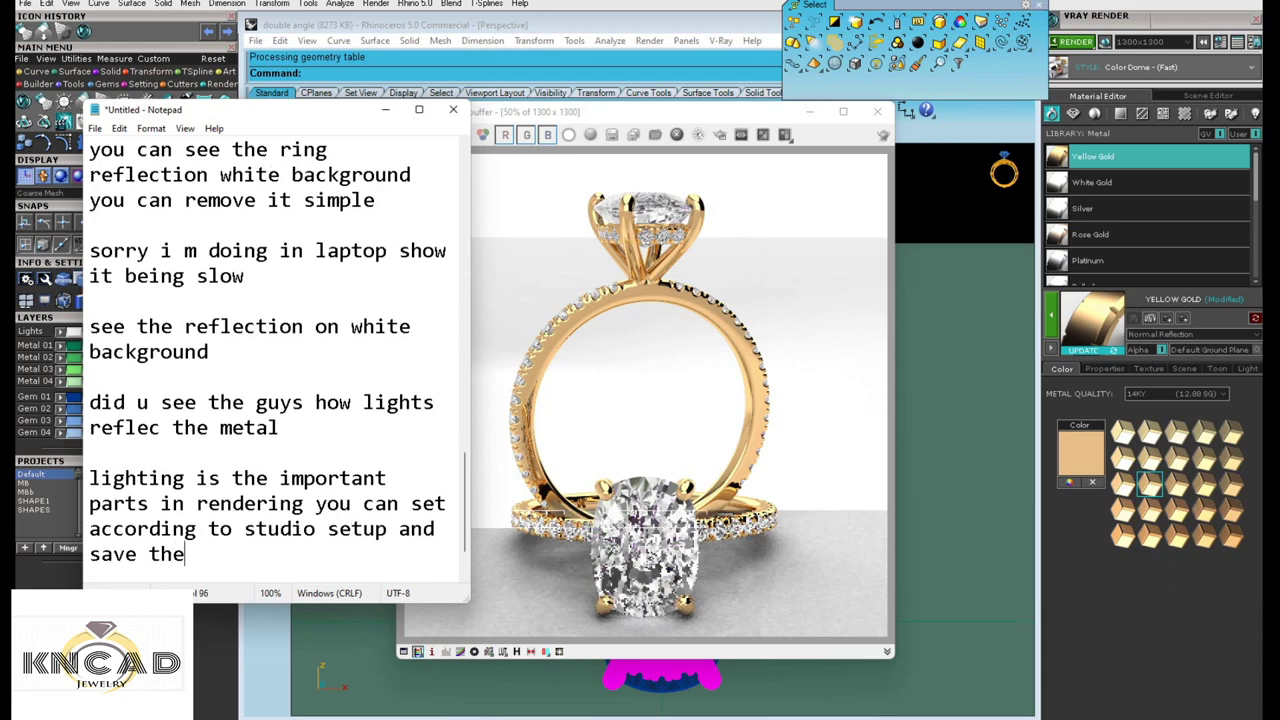
{"action": "type", "text": " file"}
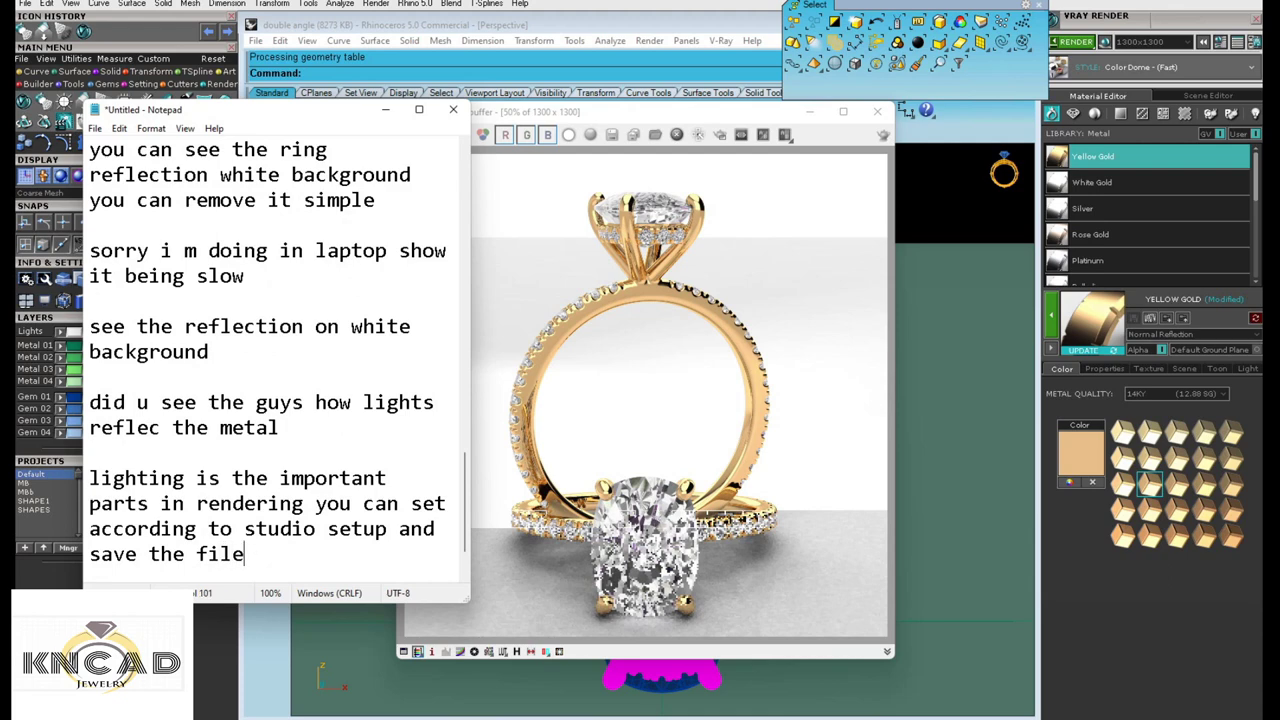
- Add the note 'see the reflection on whitebackground i reduced i' and switch to the V-Ray render
{"action": "key", "text": "Return"}
{"action": "key", "text": "Return"}
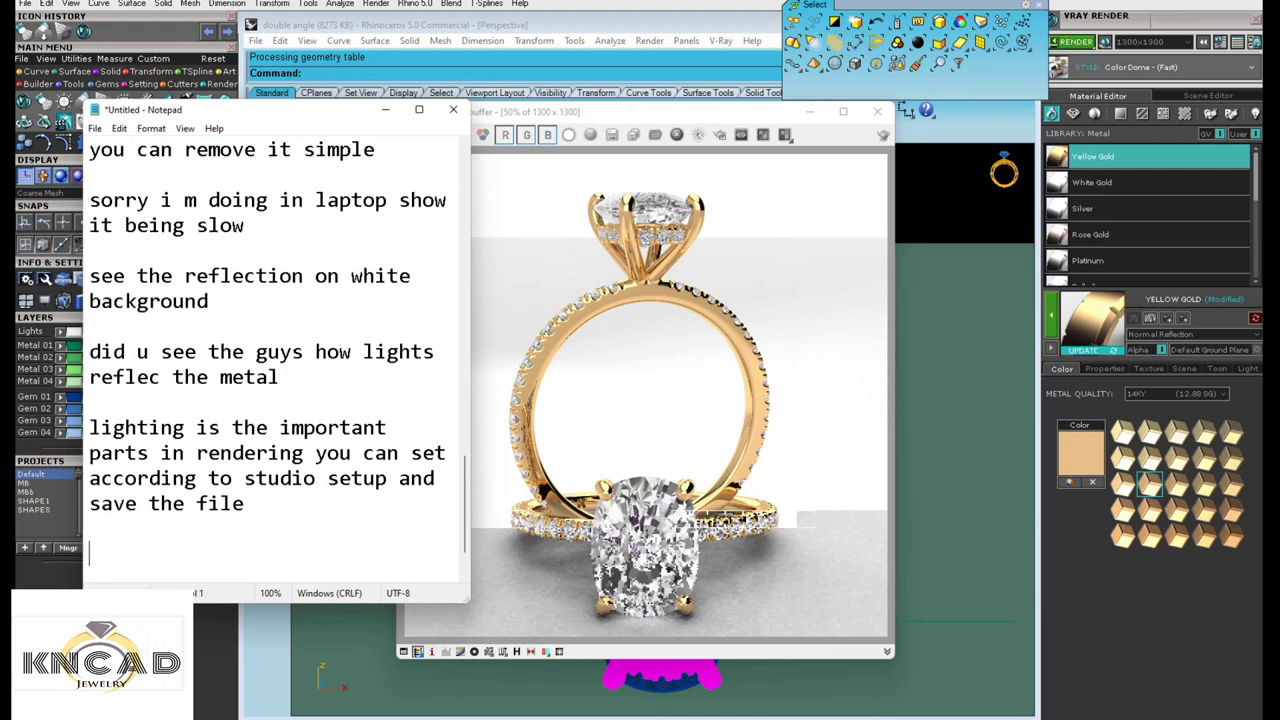
{"action": "type", "text": "seet"}
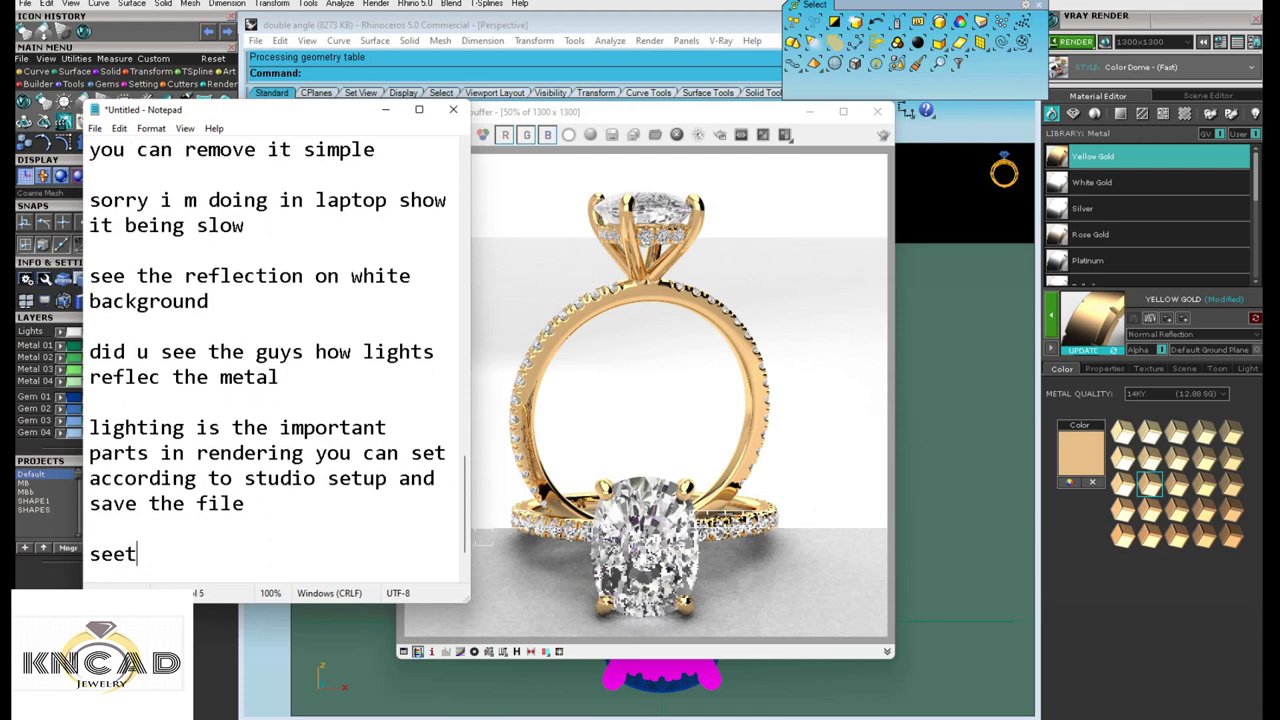
{"action": "key", "text": "BackSpace"}
{"action": "type", "text": " the re"}
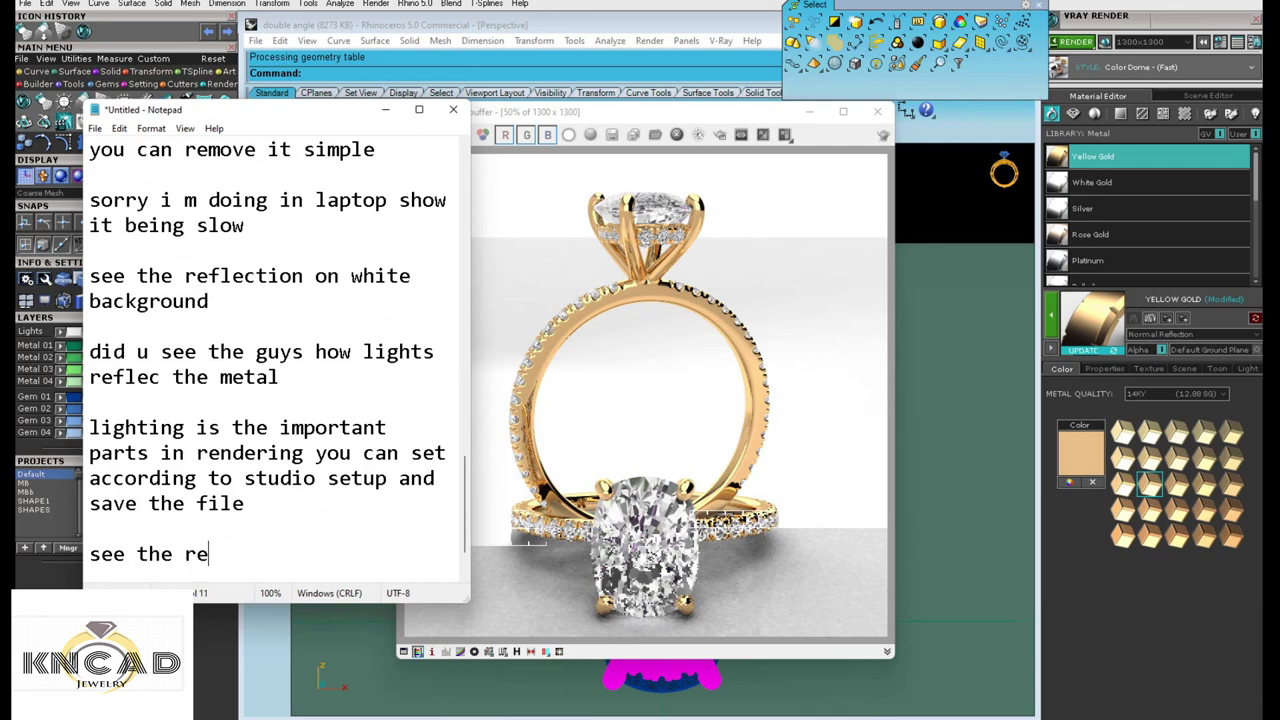
{"action": "type", "text": "flection "}
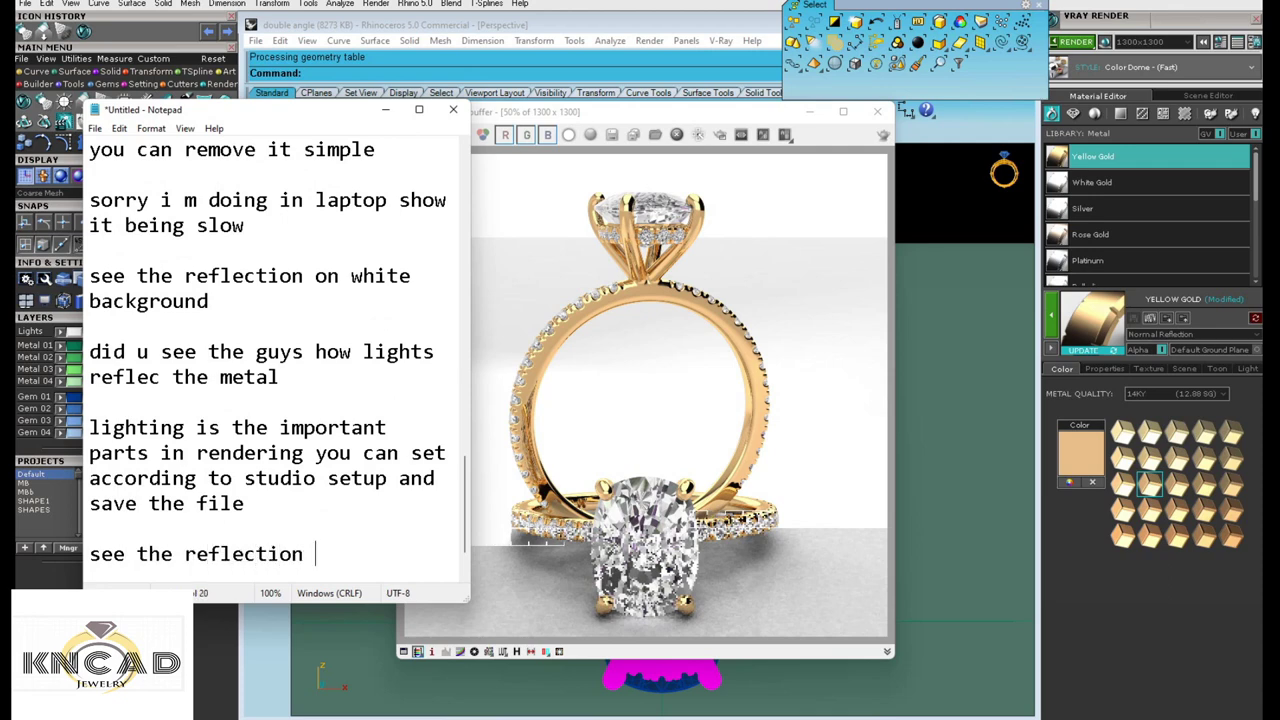
{"action": "type", "text": "on whiteb"}
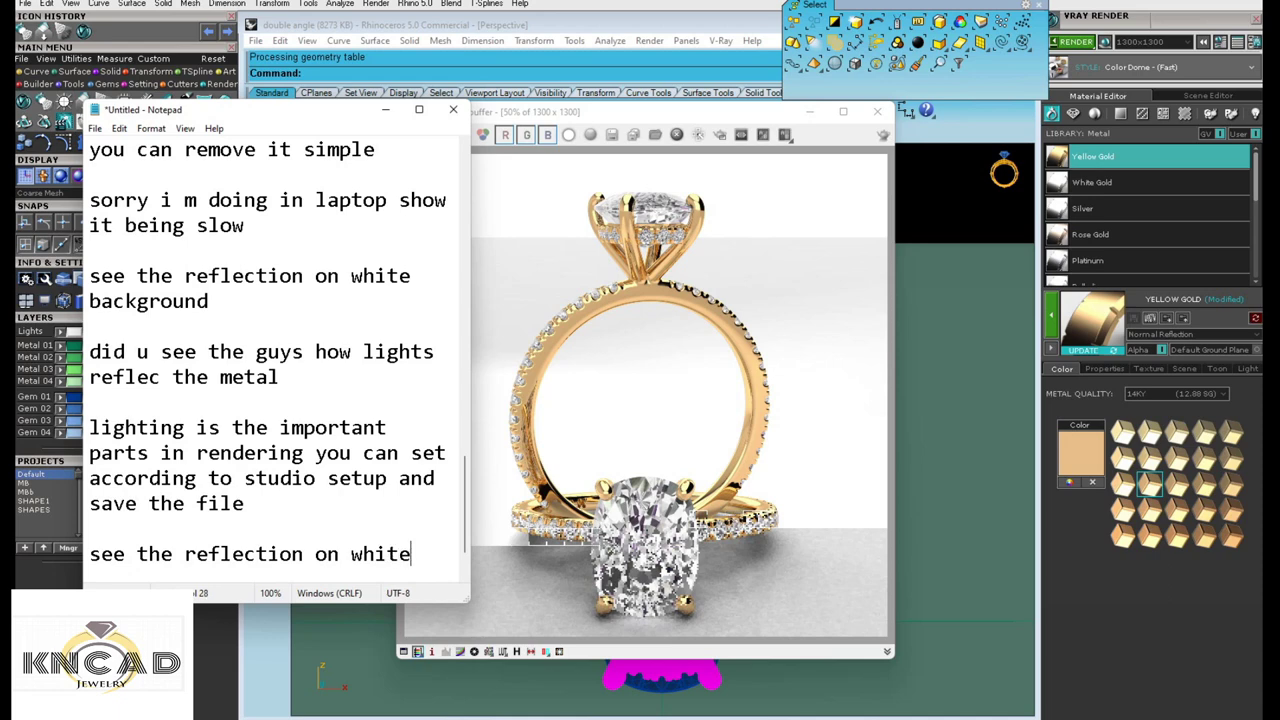
{"action": "type", "text": "ack"}
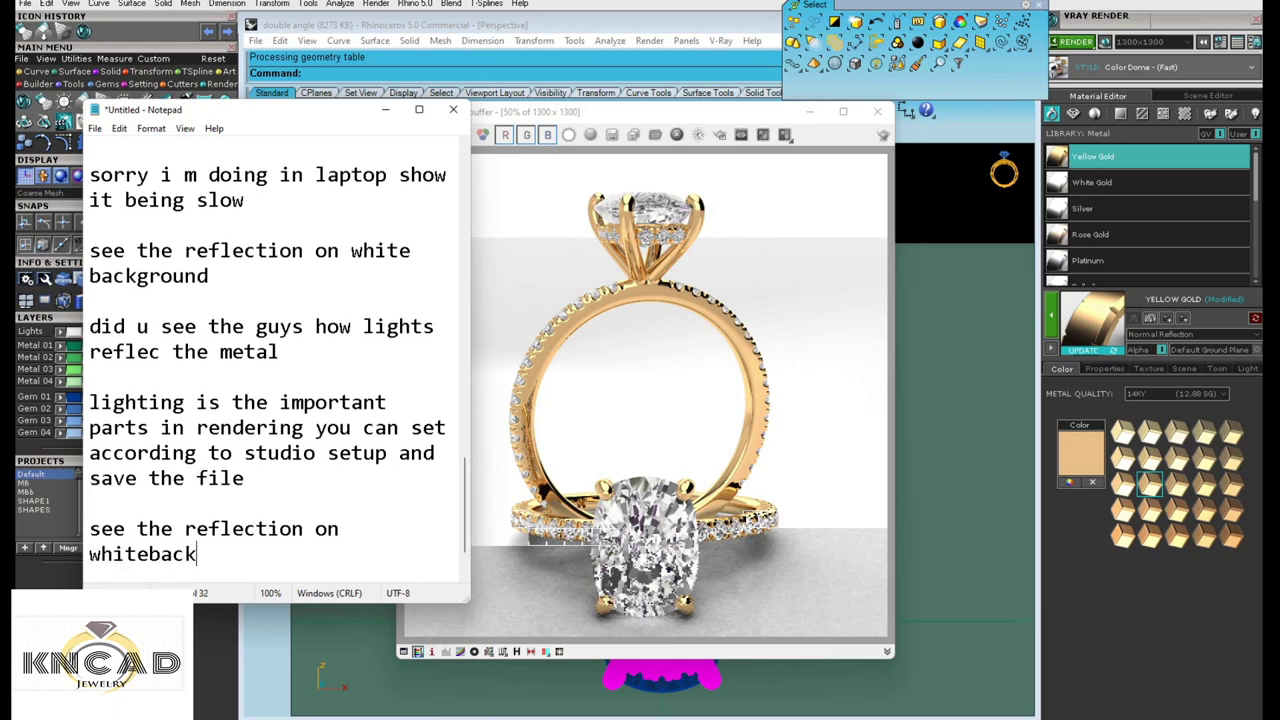
{"action": "type", "text": "ground "}
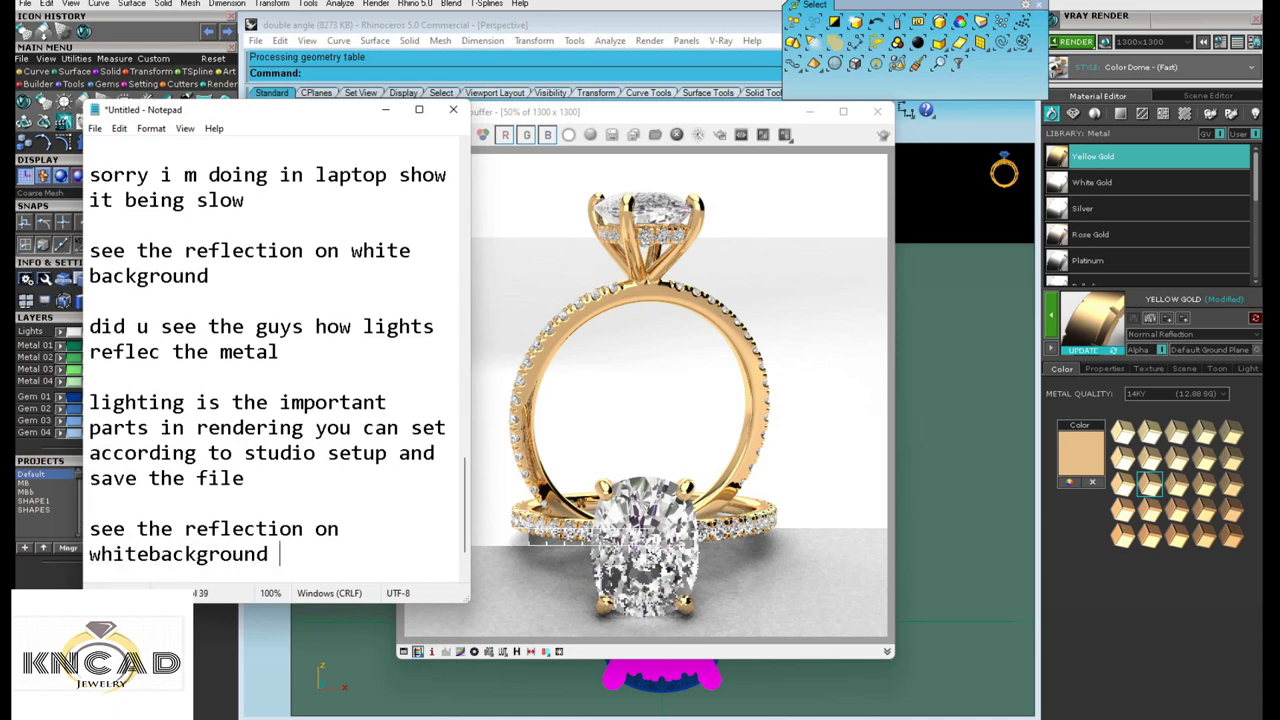
{"action": "type", "text": "i red"}
{"action": "type", "text": "uced "}
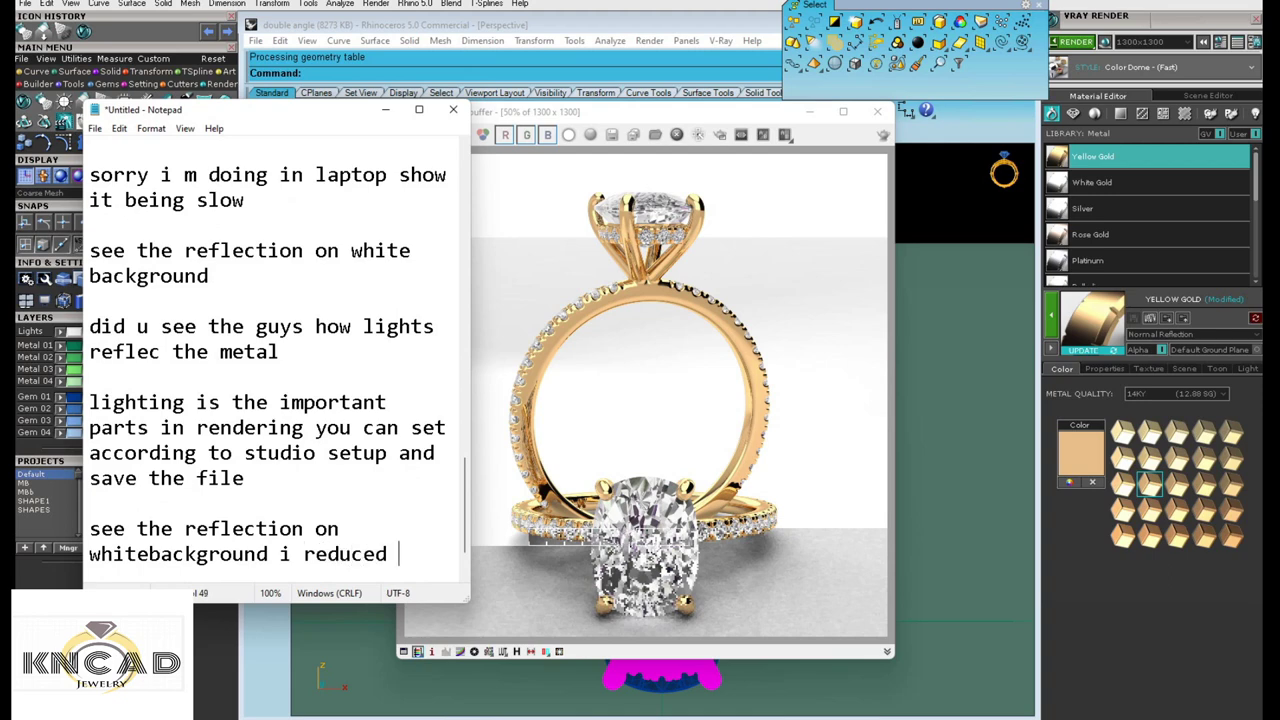
{"action": "type", "text": "it"}
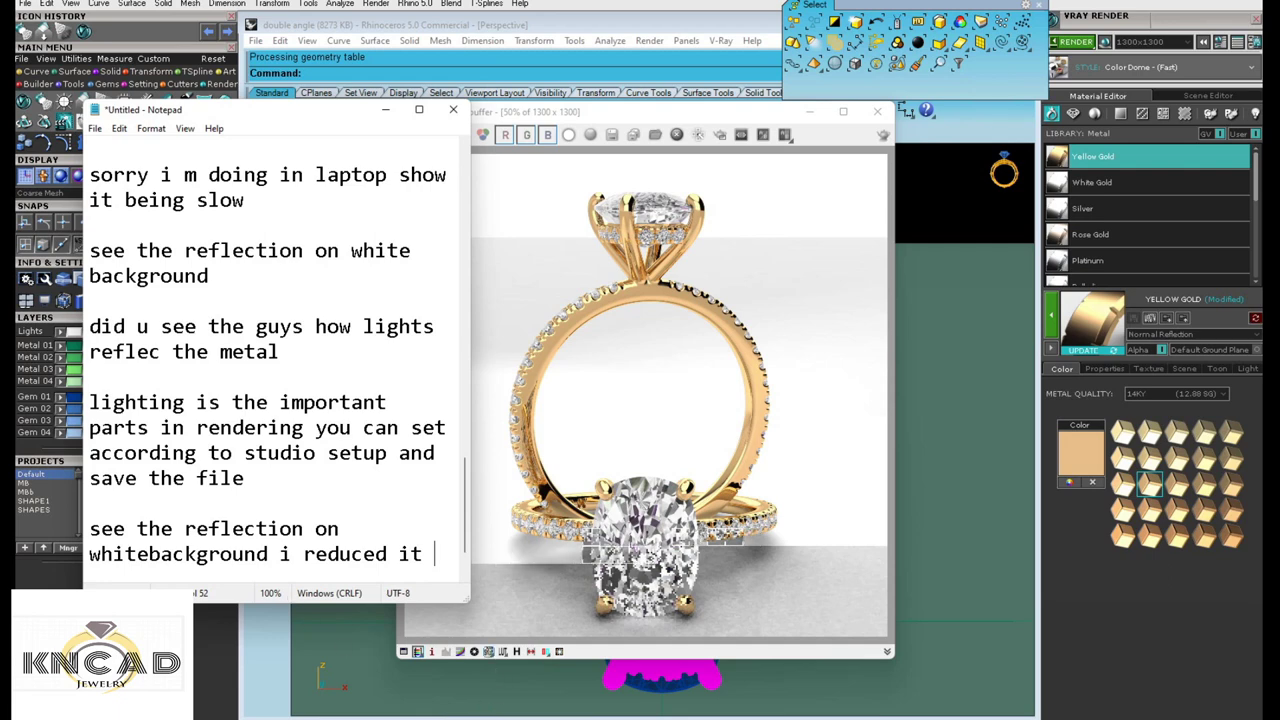
{"action": "left_click", "coordinate": [800, 215]}
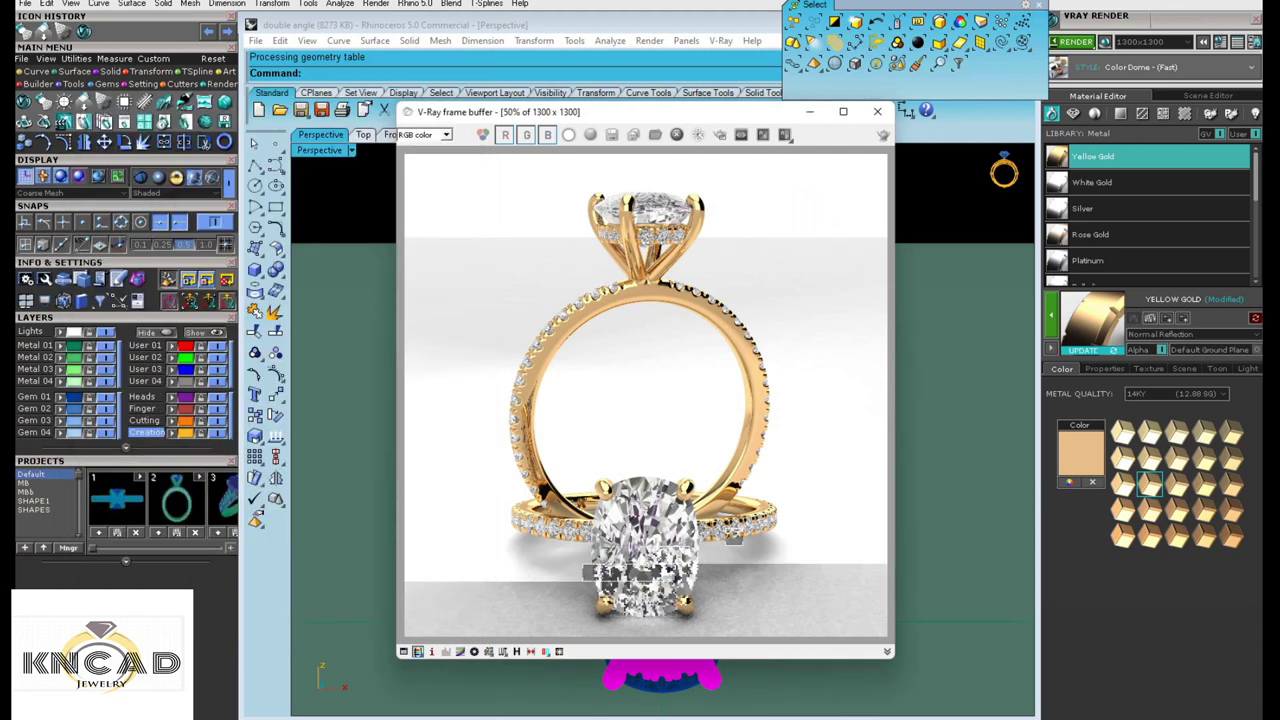
- Add a new Notepad line: 'you can extend surface then you see all grey background'
{"action": "left_click", "coordinate": [754, 704]}
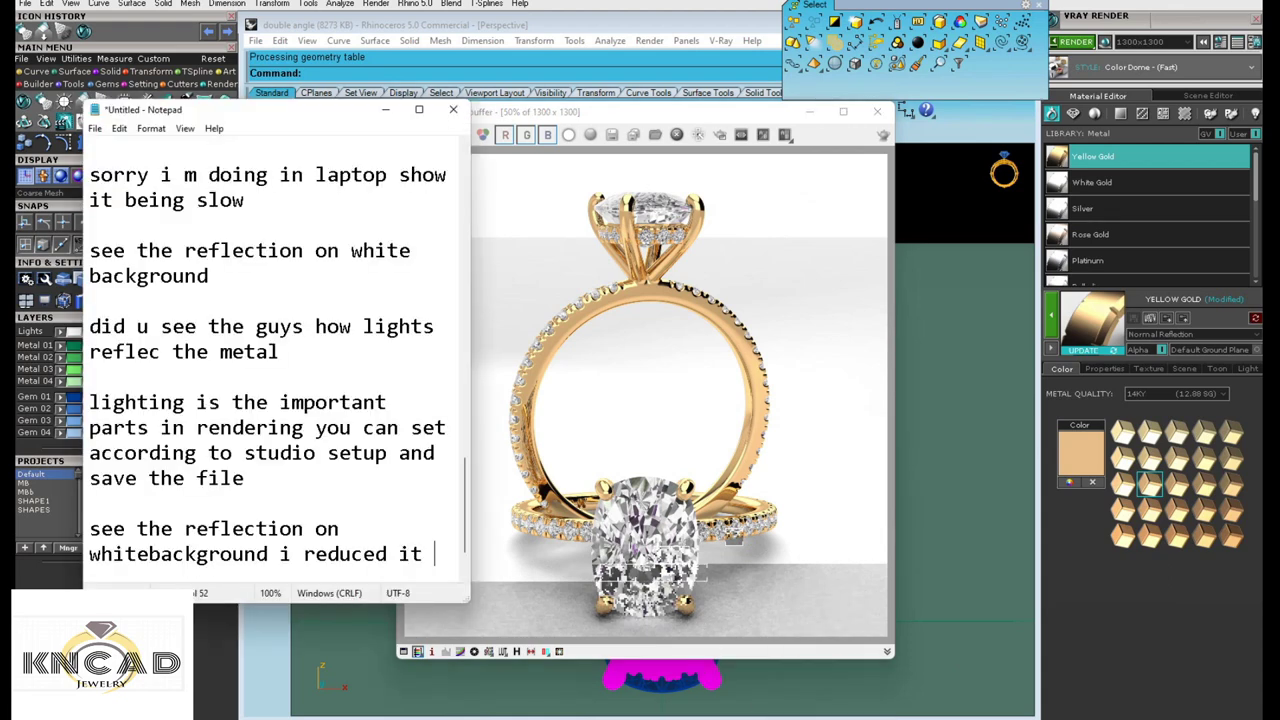
{"action": "key", "text": "Return"}
{"action": "key", "text": "Return"}
{"action": "type", "text": "o"}
{"action": "key", "text": "BackSpace"}
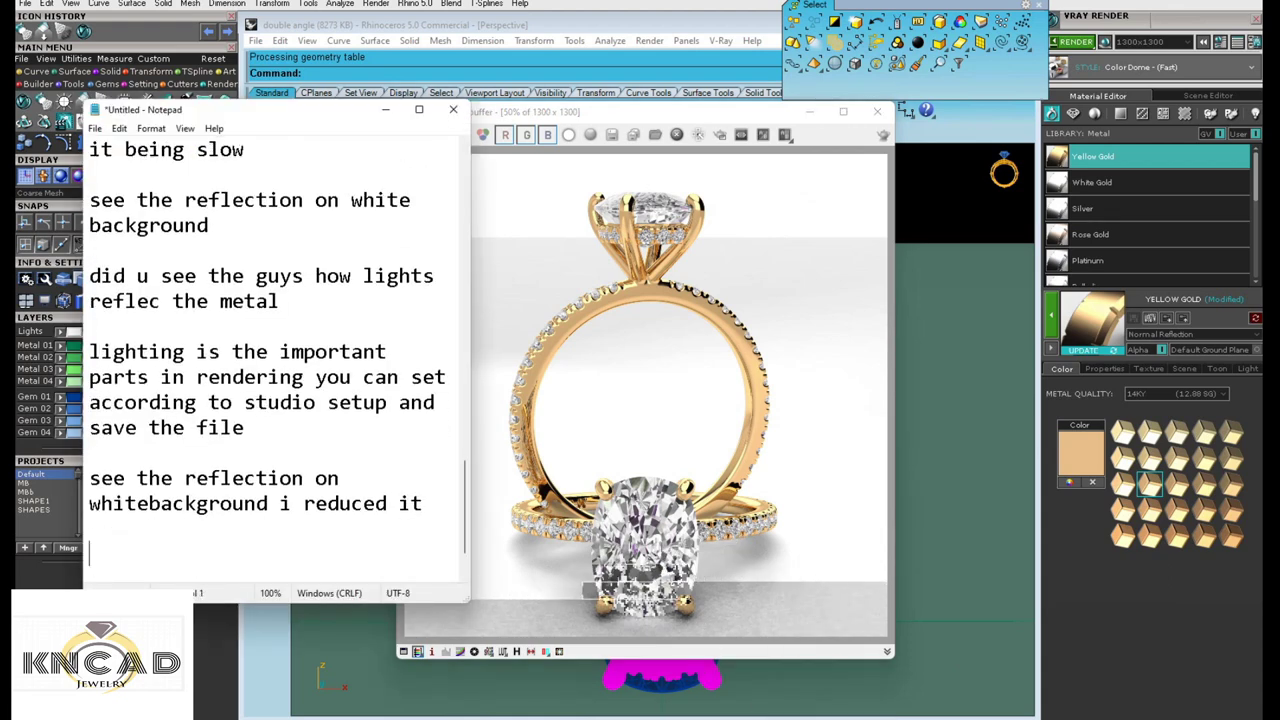
{"action": "type", "text": "you ca"}
{"action": "key", "text": "BackSpace"}
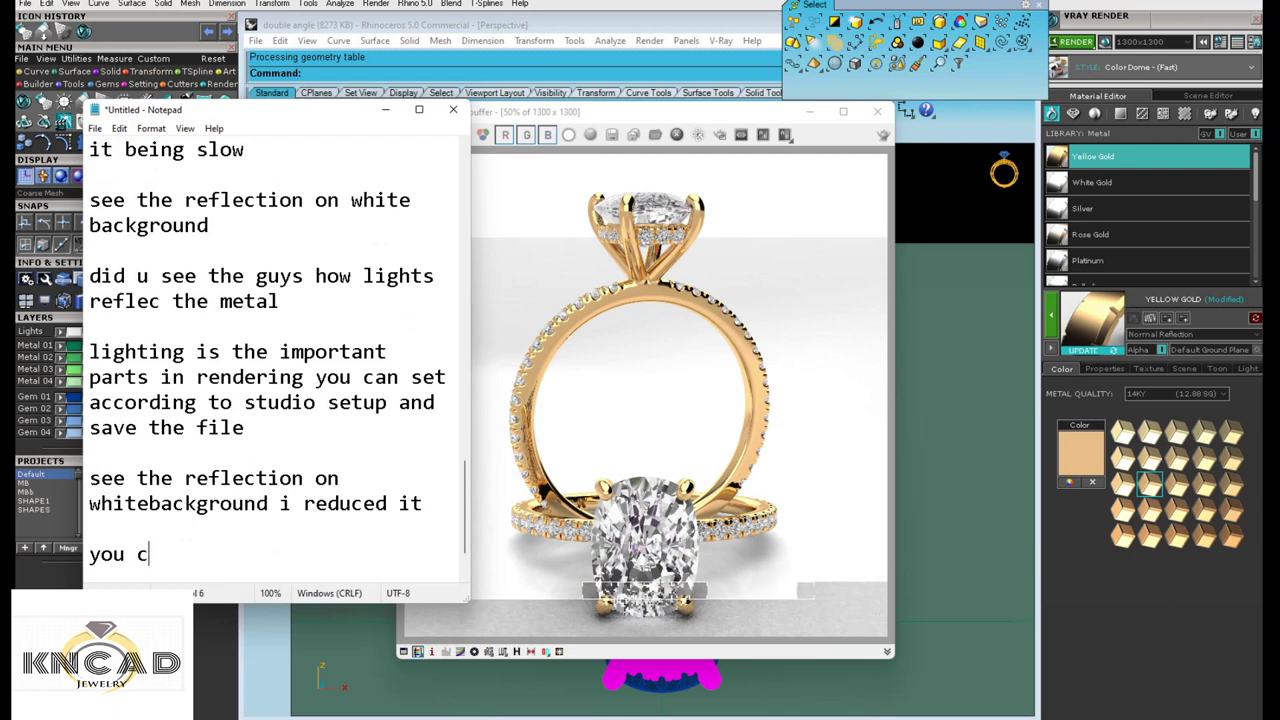
{"action": "type", "text": "an ex"}
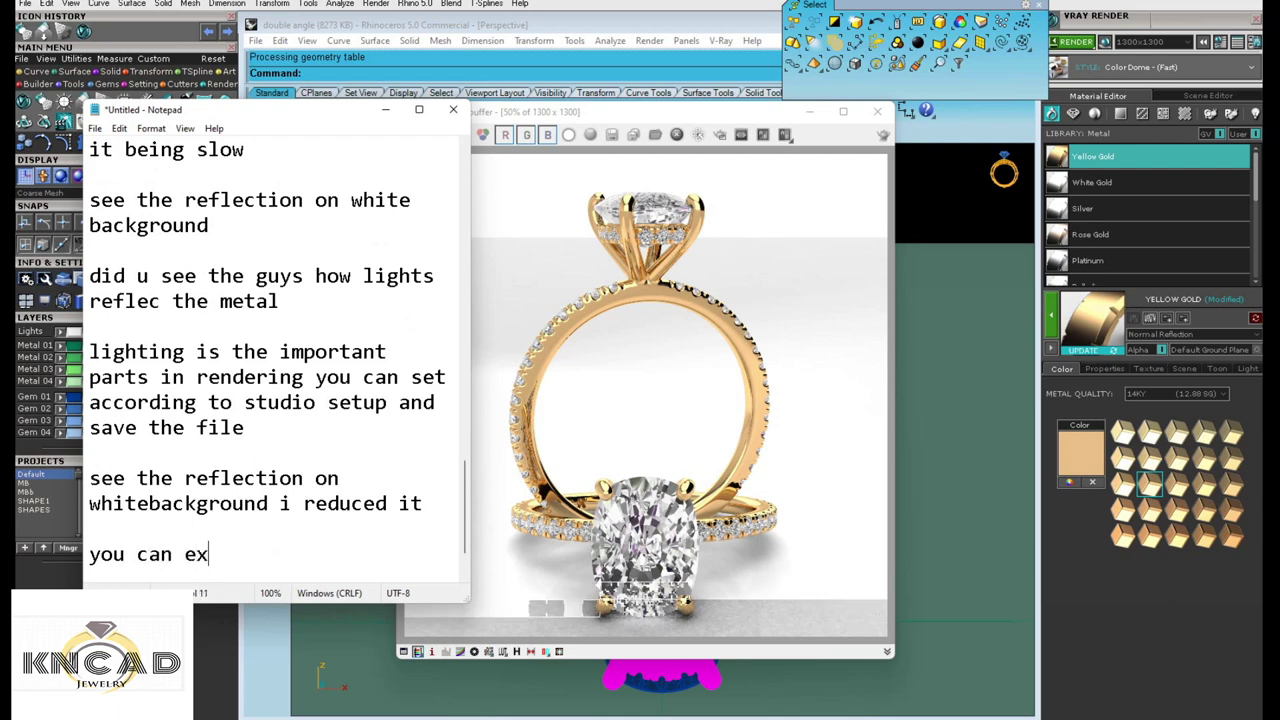
{"action": "type", "text": "tend ba"}
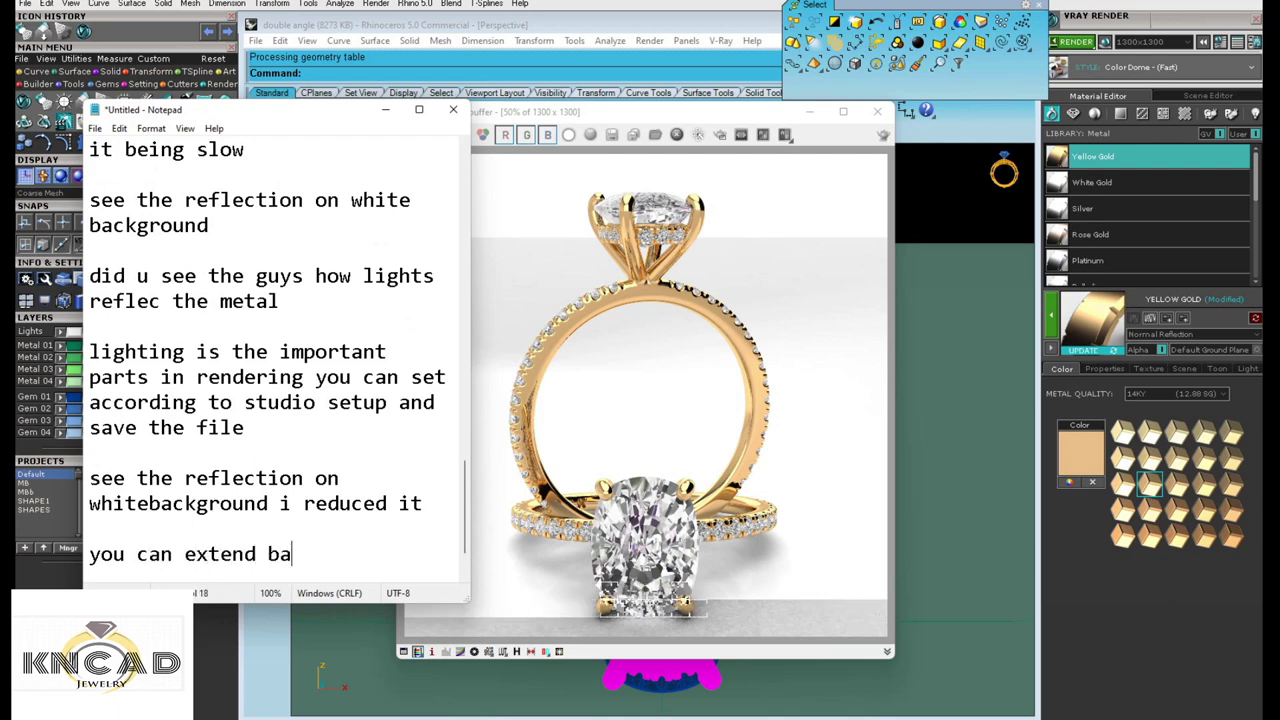
{"action": "type", "text": "ck"}
{"action": "key", "text": "BackSpace"}
{"action": "key", "text": "BackSpace"}
{"action": "key", "text": "BackSpace"}
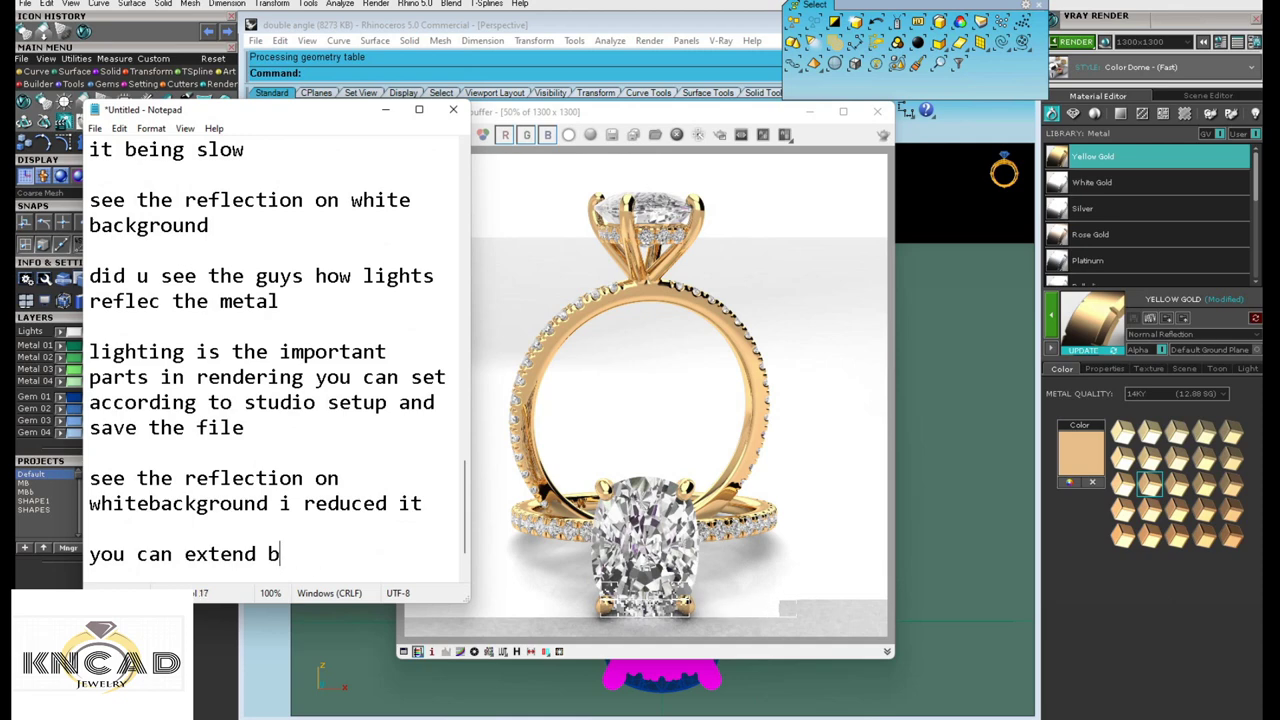
{"action": "key", "text": "BackSpace"}
{"action": "type", "text": "surfac"}
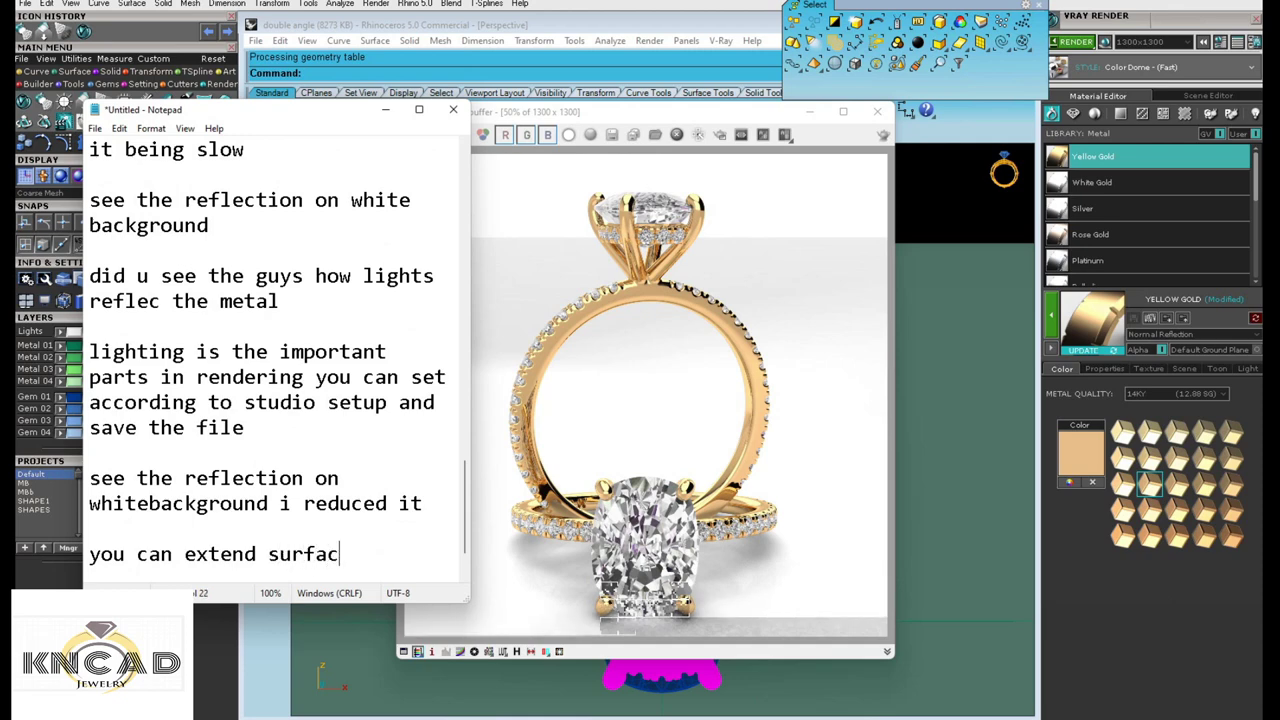
{"action": "type", "text": "e "}
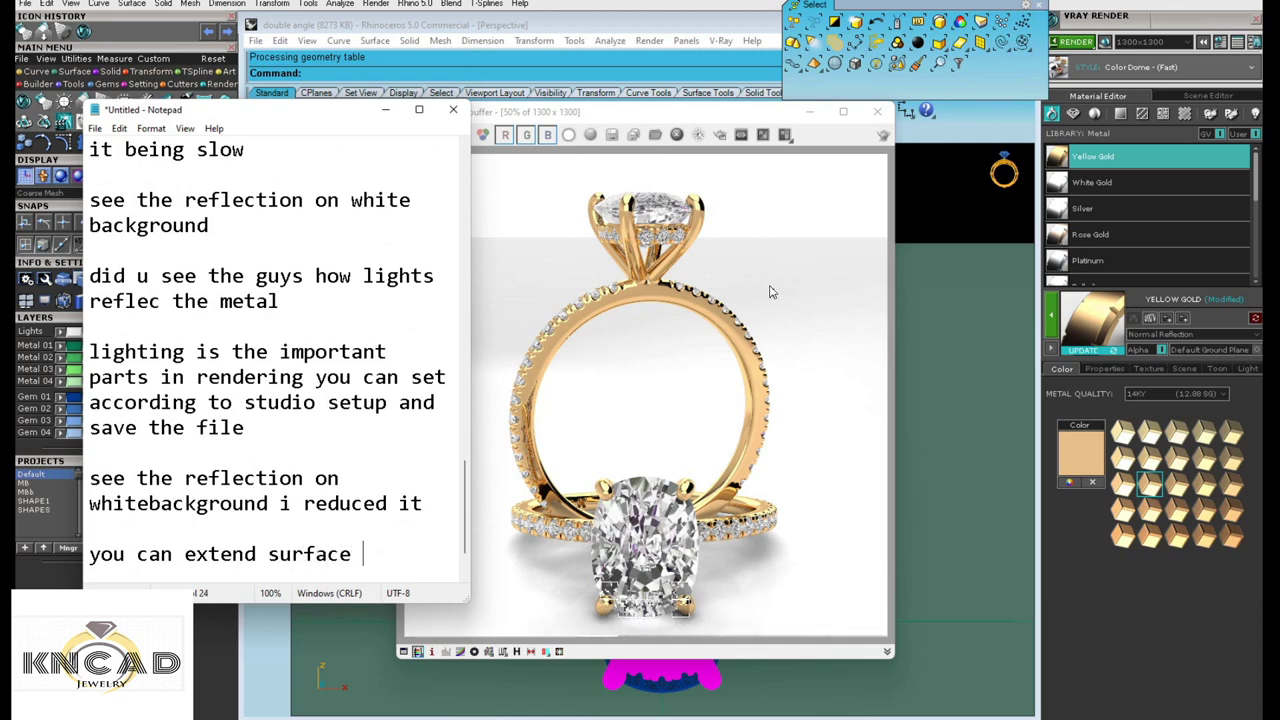
{"action": "type", "text": "then "}
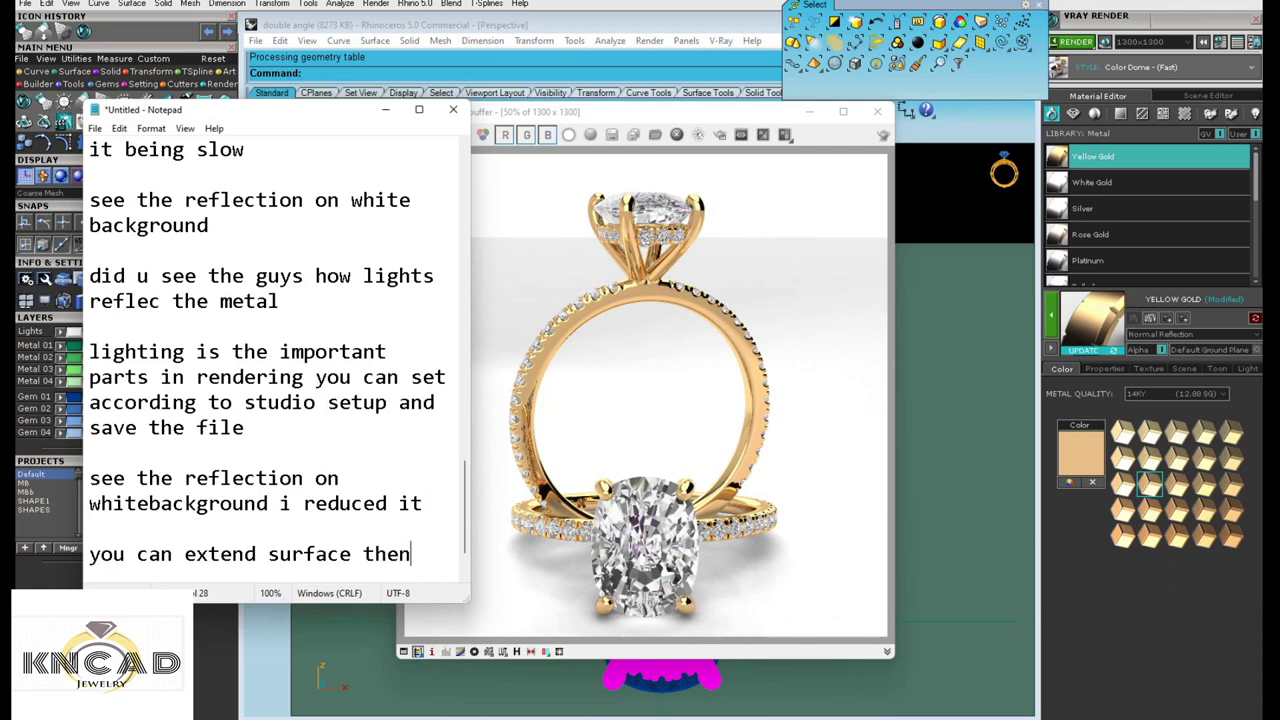
{"action": "type", "text": "you see a"}
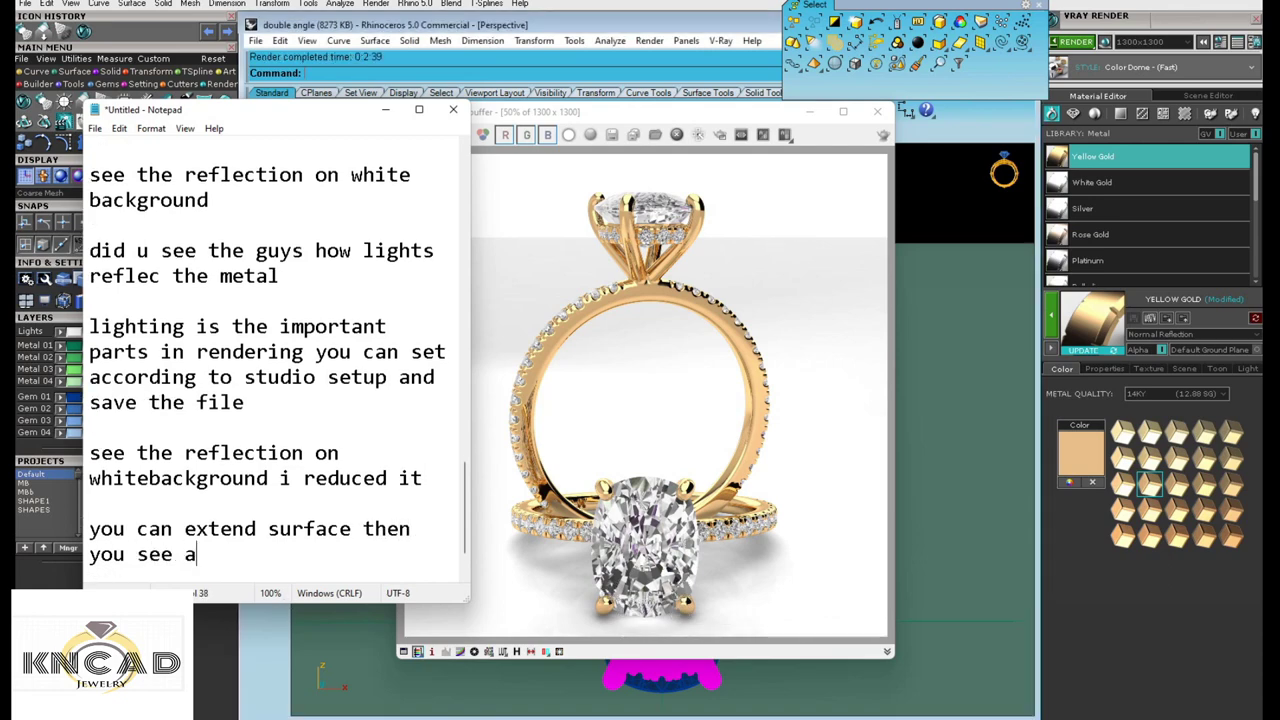
{"action": "type", "text": "ll gre"}
{"action": "type", "text": "y back"}
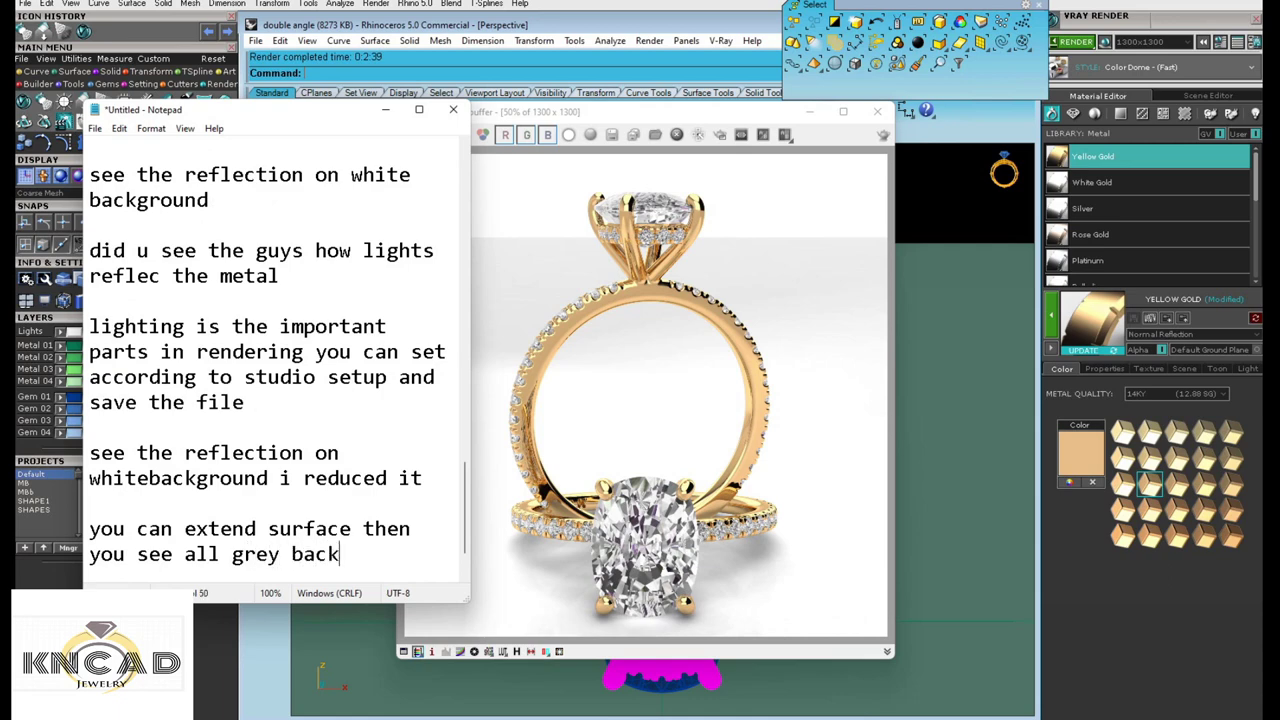
{"action": "type", "text": "ground"}
{"action": "left_click", "coordinate": [385, 109]}
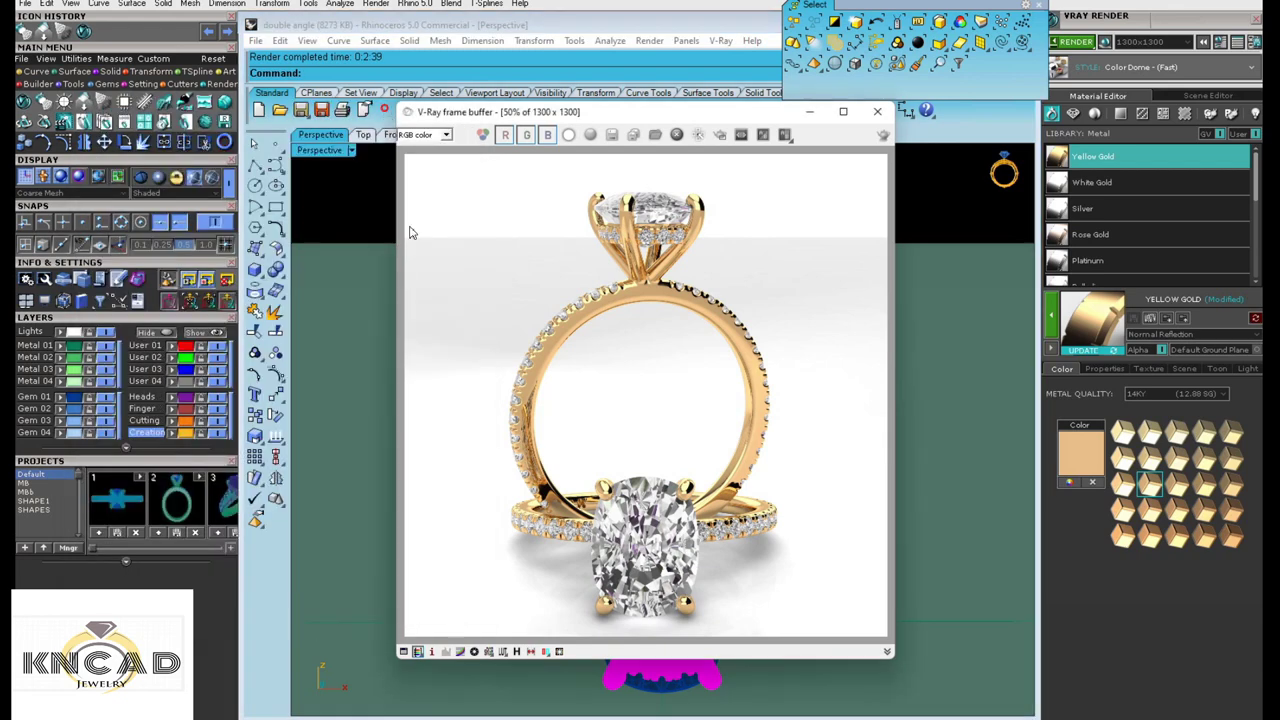
{"action": "left_click", "coordinate": [843, 111]}
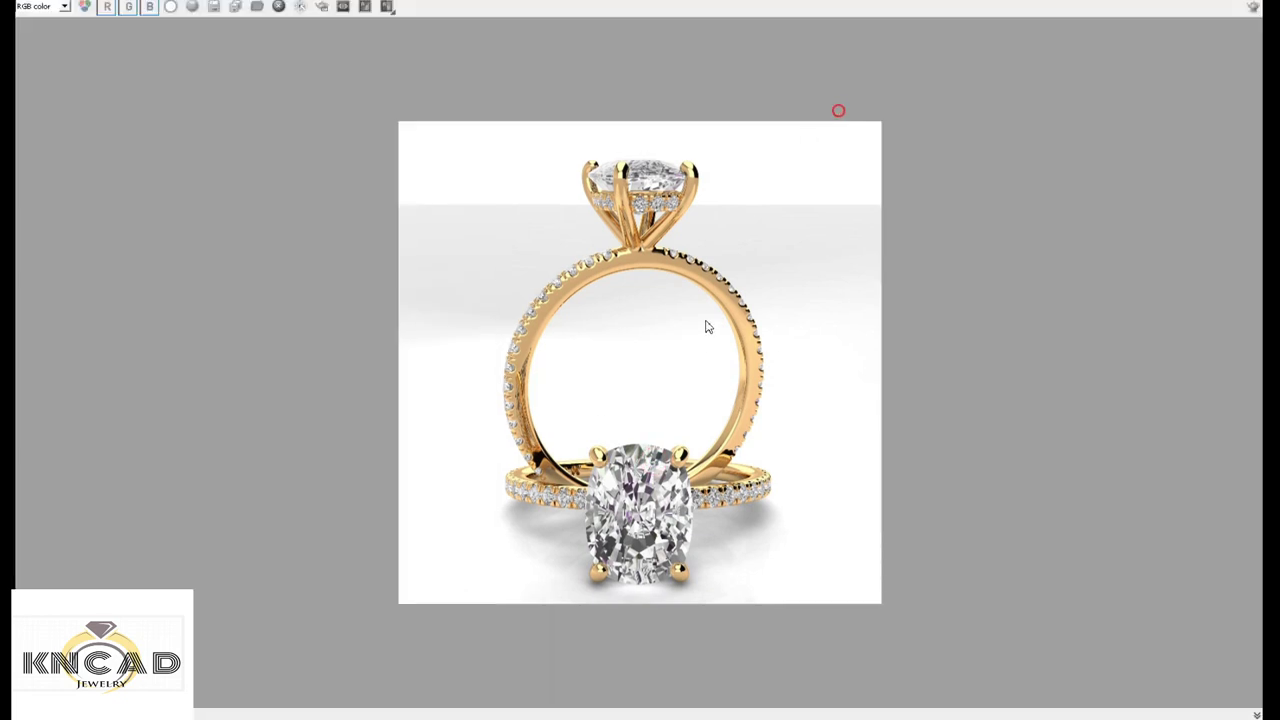
{"action": "double_click", "coordinate": [702, 332]}
{"action": "scroll", "coordinate": [669, 374], "scroll_direction": "down", "scroll_amount": 5}
{"action": "scroll", "coordinate": [637, 443], "scroll_direction": "up", "scroll_amount": 2}
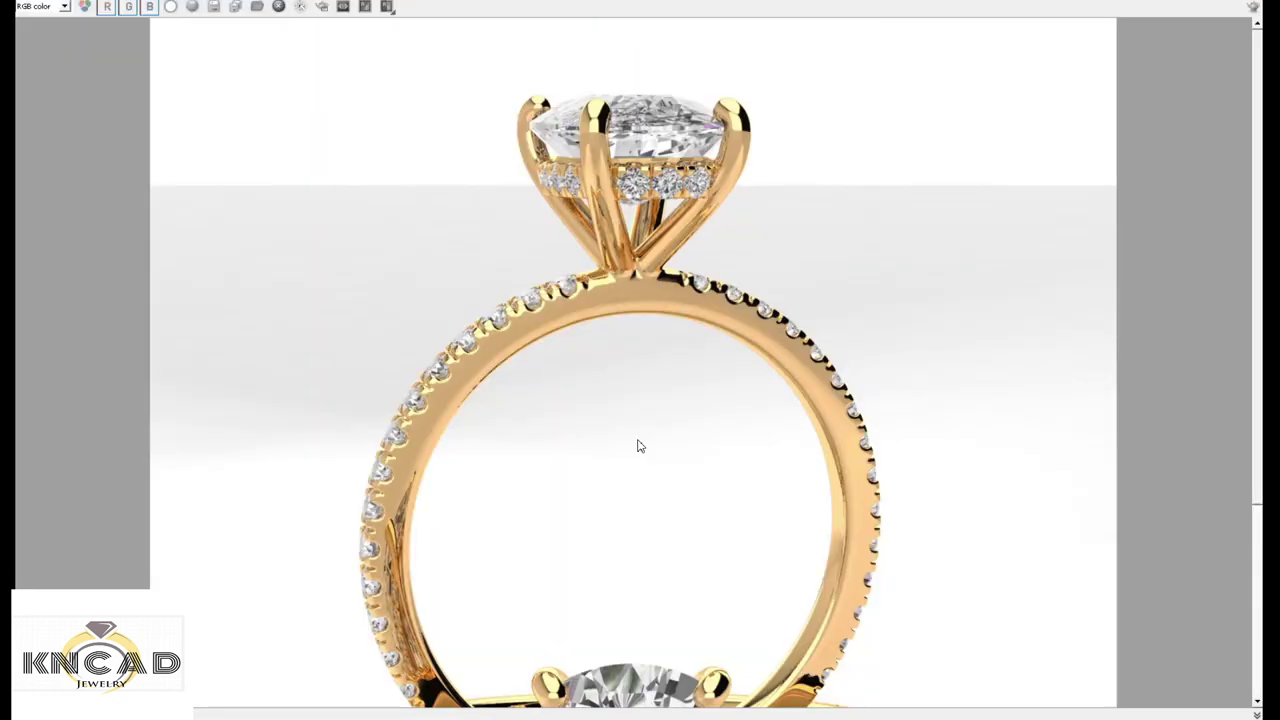
{"action": "scroll", "coordinate": [637, 443], "scroll_direction": "up", "scroll_amount": 2}
{"action": "scroll", "coordinate": [639, 444], "scroll_direction": "down", "scroll_amount": 4}
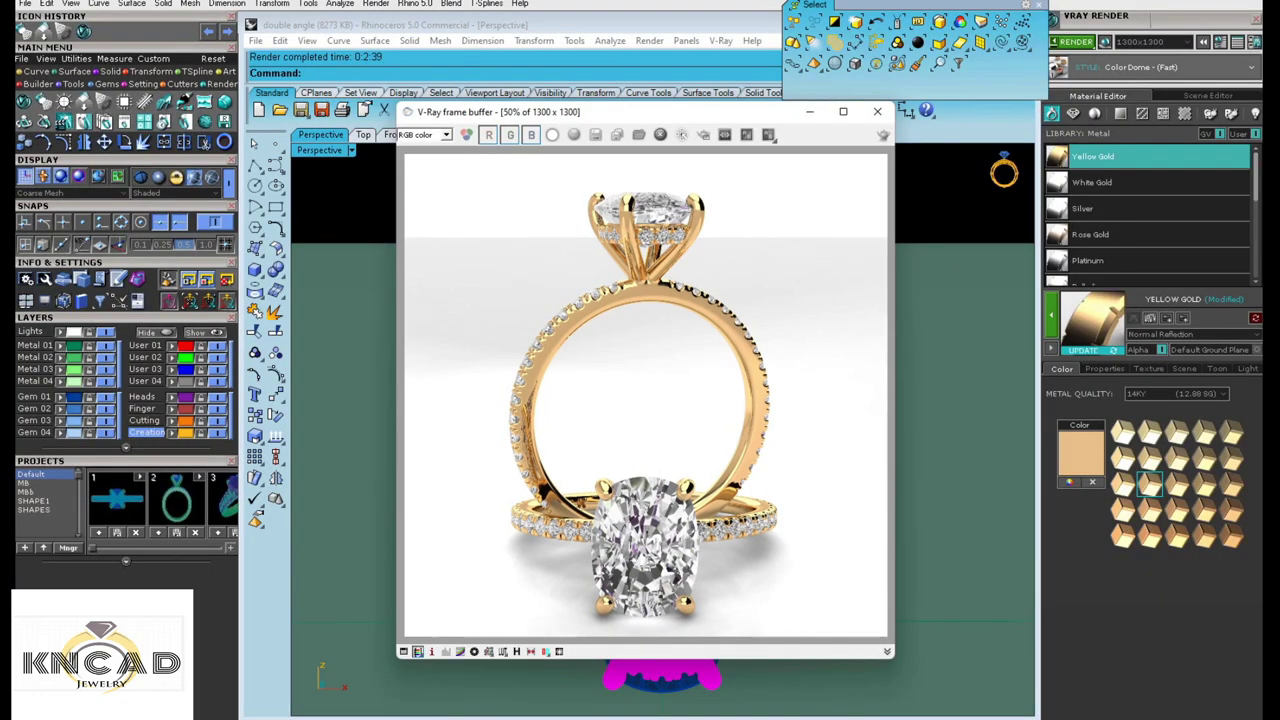
- Add a note that the next video shows rendering in 3ds Max V-Ray and Octane, asking viewers to subscribe
{"action": "key", "text": "alt+Tab"}
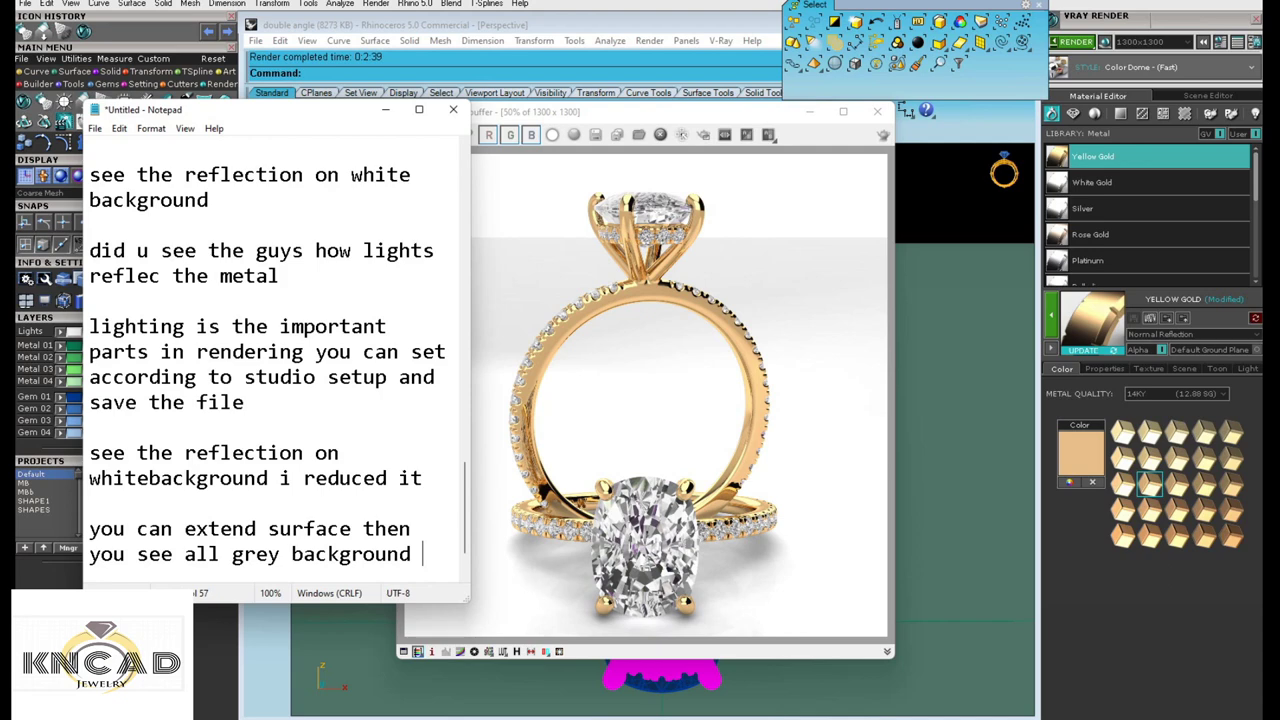
{"action": "triple_click", "coordinate": [94, 453]}
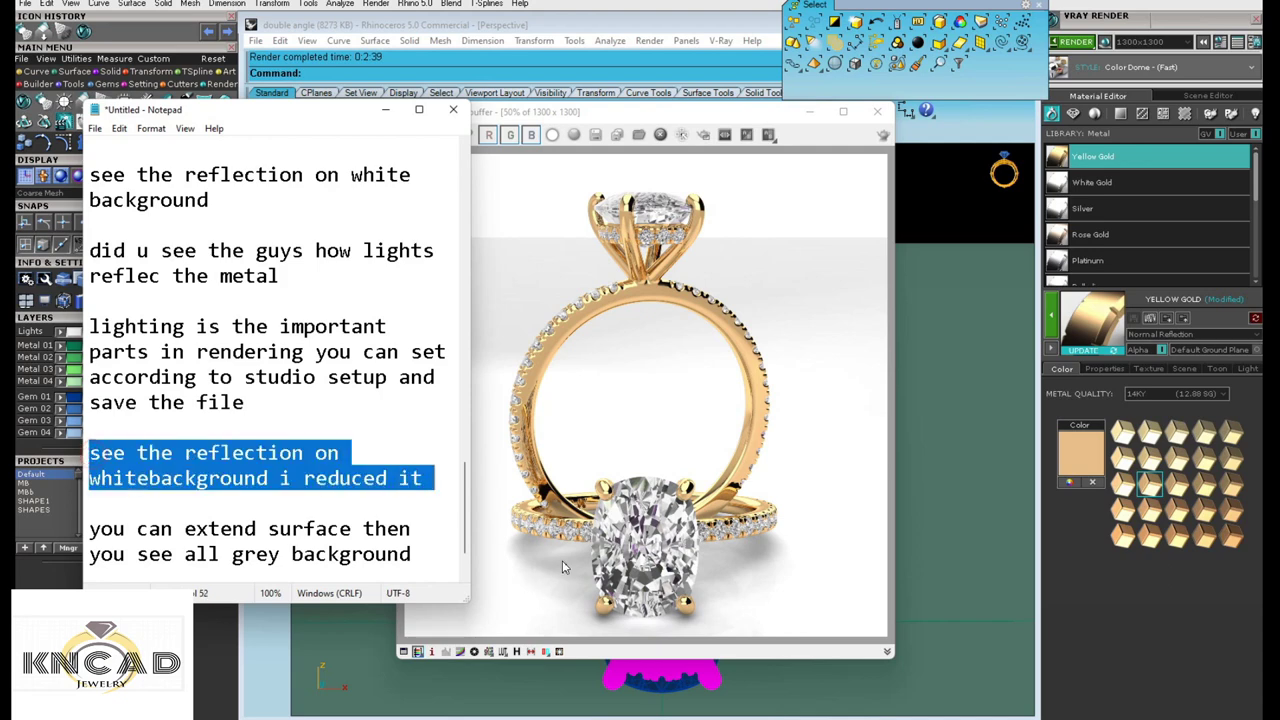
{"action": "left_click", "coordinate": [414, 553]}
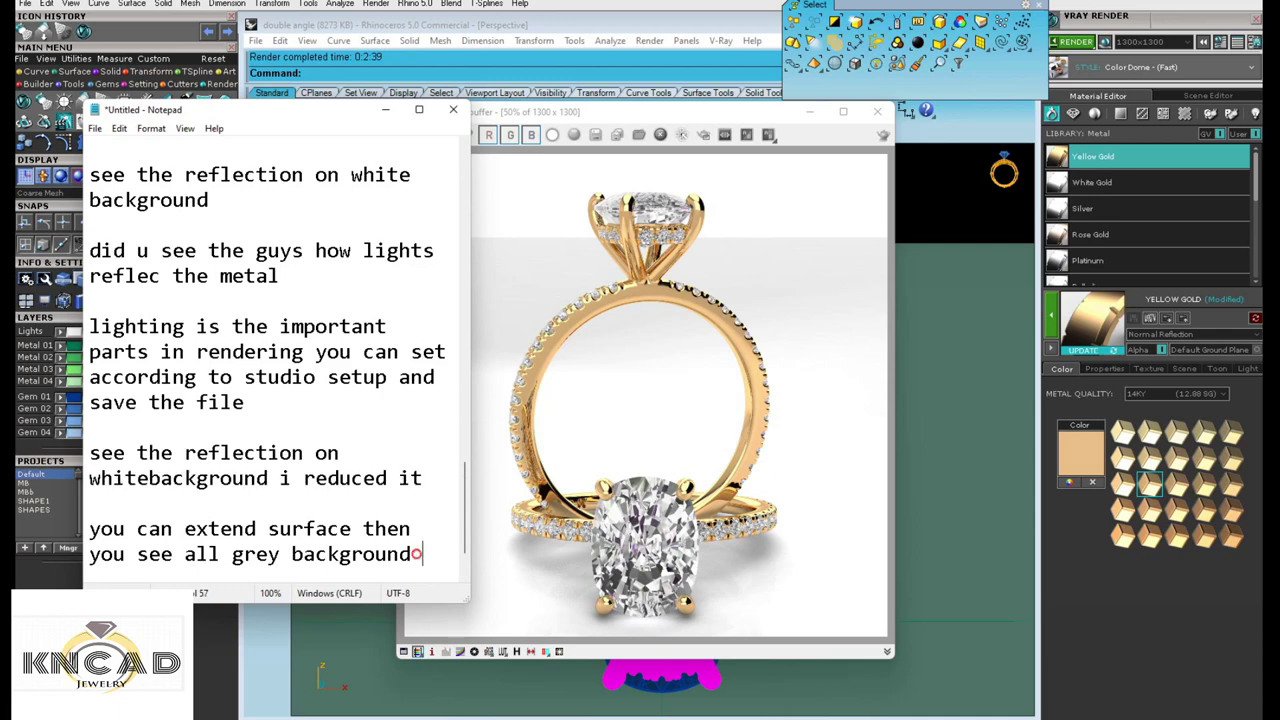
{"action": "key", "text": "Return"}
{"action": "key", "text": "Return"}
{"action": "type", "text": "thank"}
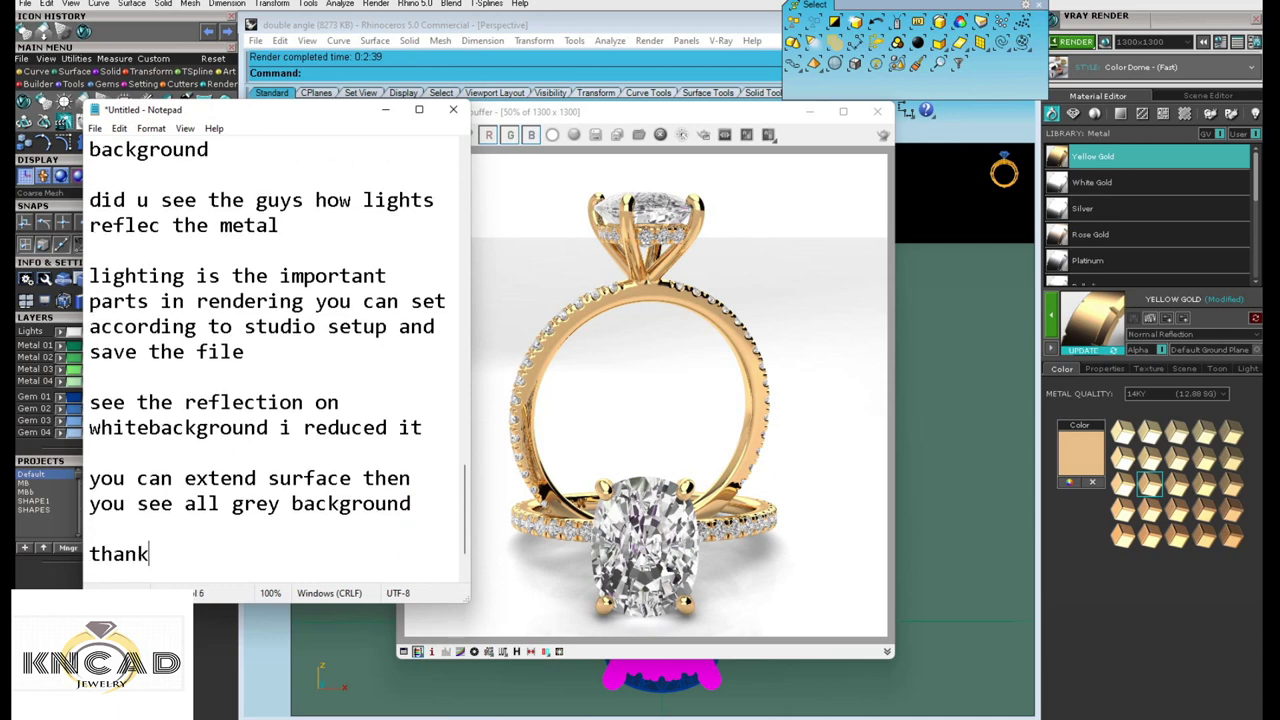
{"action": "type", "text": "s"}
{"action": "key", "text": "BackSpace"}
{"action": "key", "text": "BackSpace"}
{"action": "key", "text": "BackSpace"}
{"action": "key", "text": "BackSpace"}
{"action": "key", "text": "BackSpace"}
{"action": "key", "text": "BackSpace"}
{"action": "type", "text": "Next video i will show how to render in 3ds max vray and also in octane  so please subscribe and share and like it"}
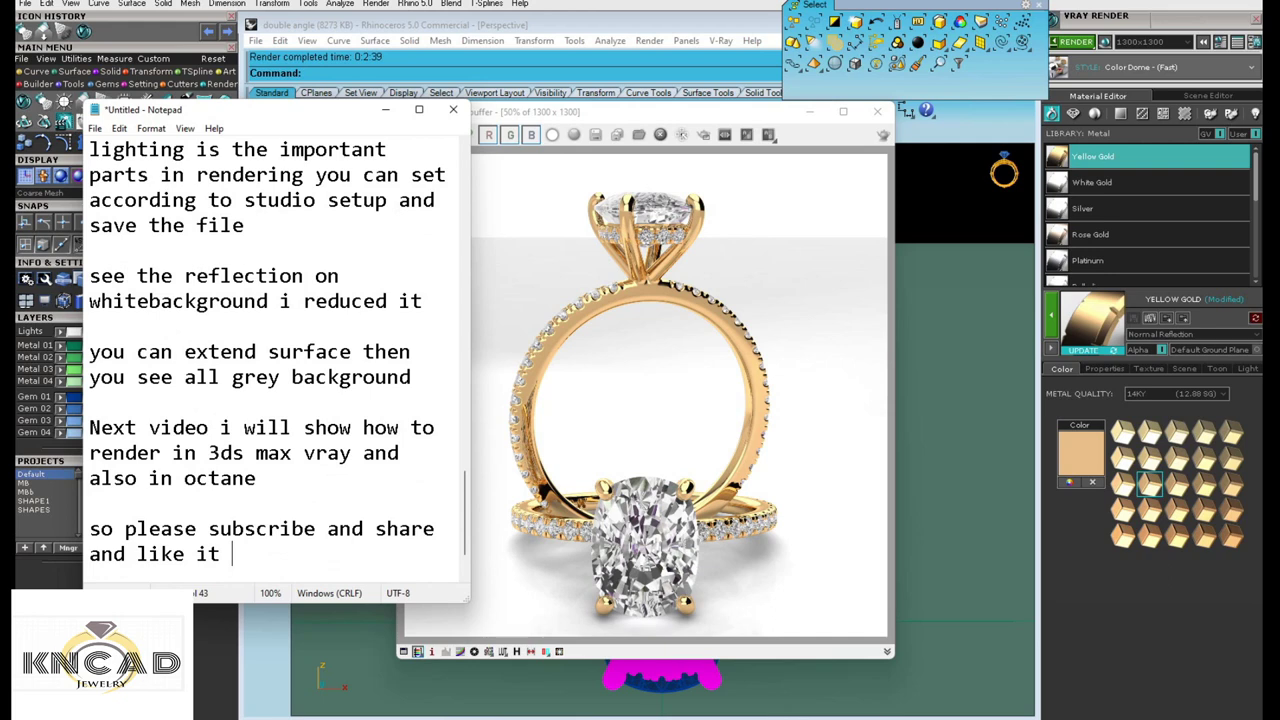
- End the notes with a 'thanks for watching' line
{"action": "mouse_move", "coordinate": [89, 428]}
{"action": "left_mouse_down"}
{"action": "mouse_move", "coordinate": [150, 453]}
{"action": "mouse_move", "coordinate": [232, 555]}
{"action": "left_mouse_up"}
{"action": "left_click", "coordinate": [272, 554]}
{"action": "key", "text": "Return"}
{"action": "key", "text": "Return"}
{"action": "type", "text": "thank"}
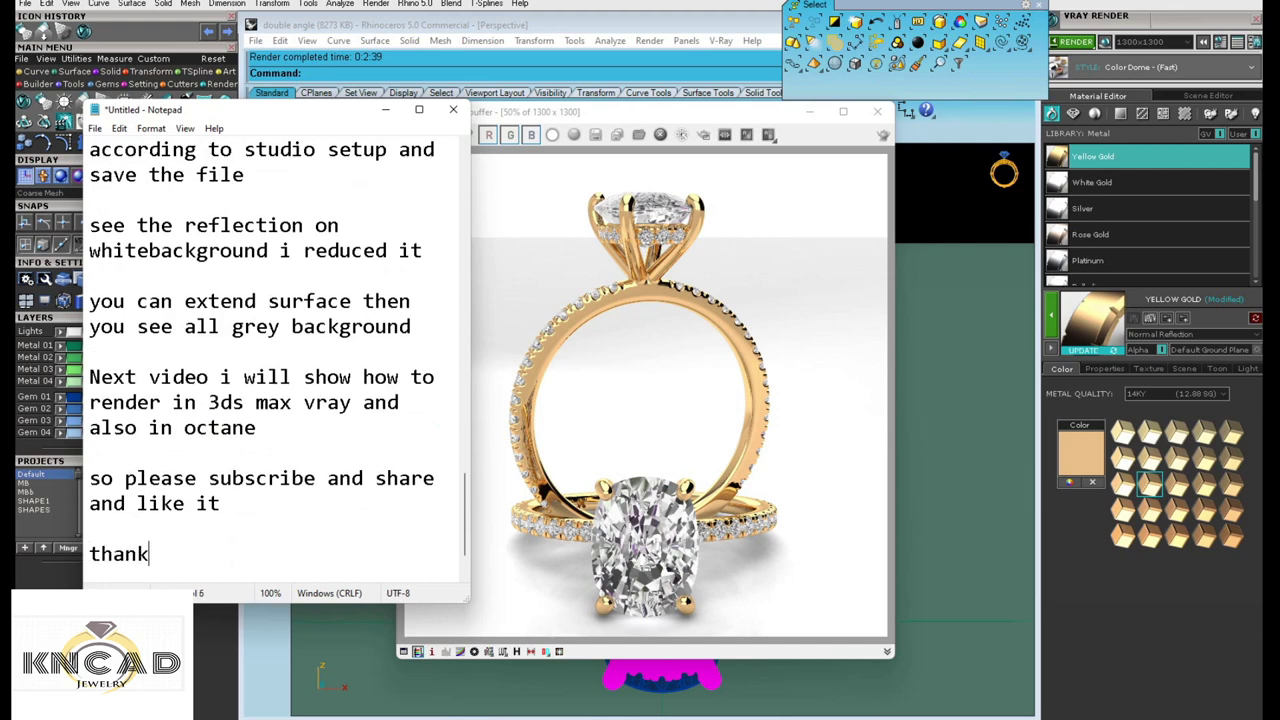
{"action": "type", "text": "s for w"}
{"action": "type", "text": "athing"}
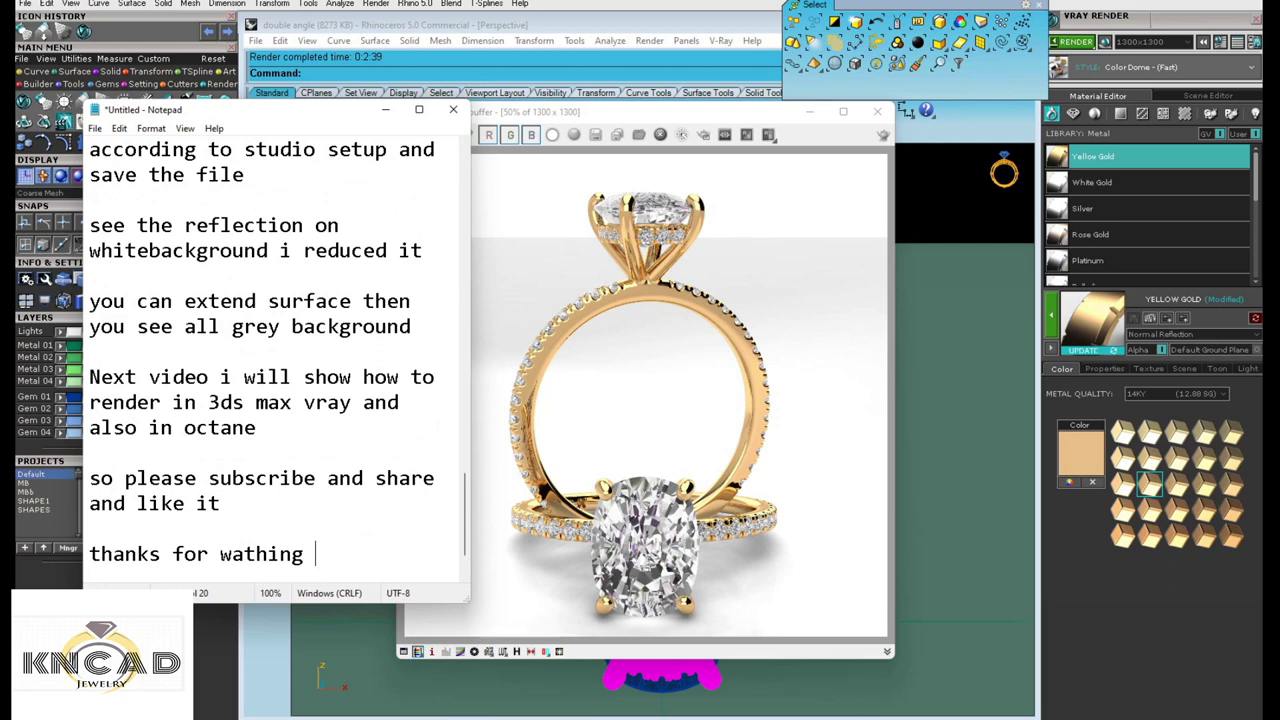